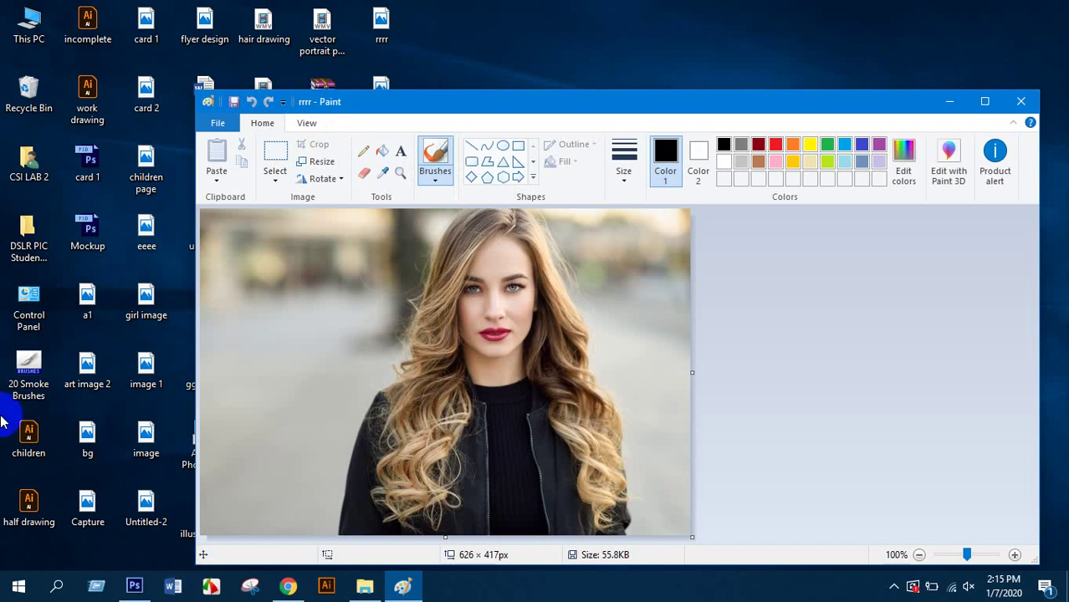
- Paint a small black dot on the photo's upper-left background and save the picture to the Desktop as a JPEG named yyyy
left_click(227, 252)
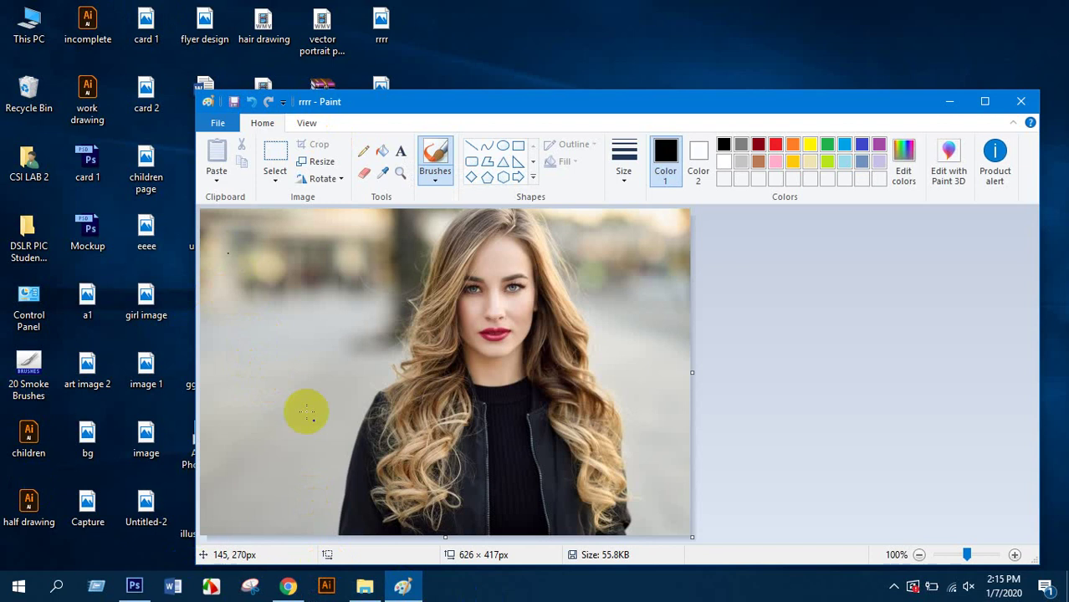
left_click(215, 123)
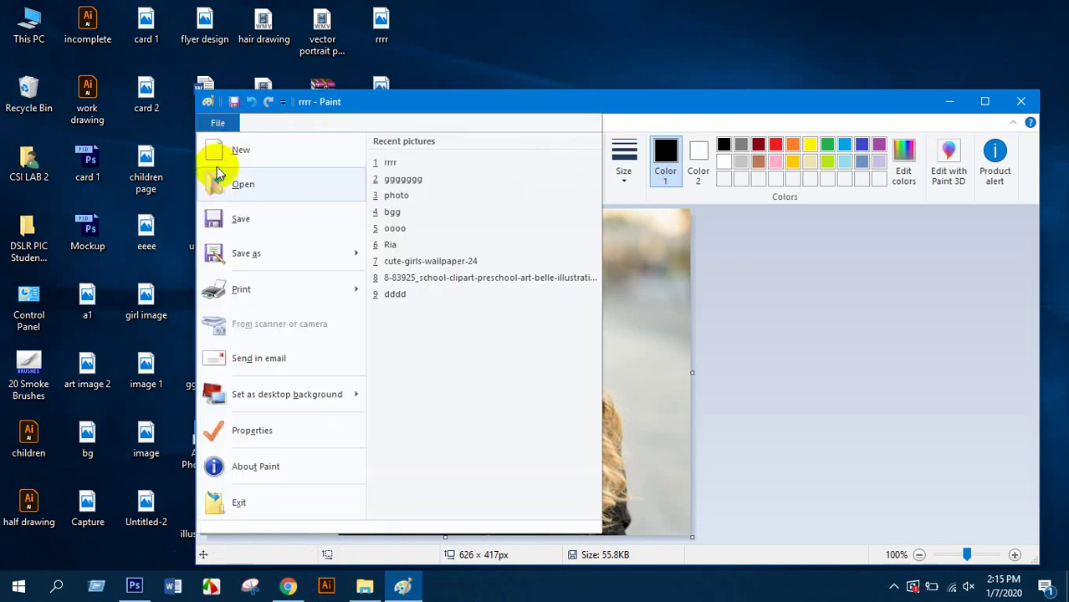
left_click(251, 258)
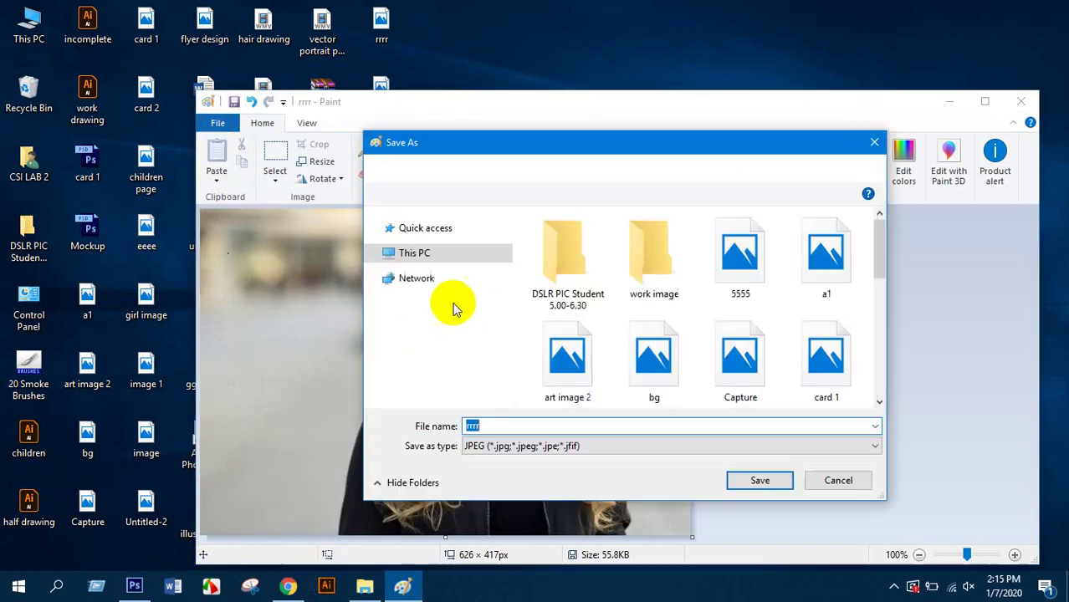
type("yyyy")
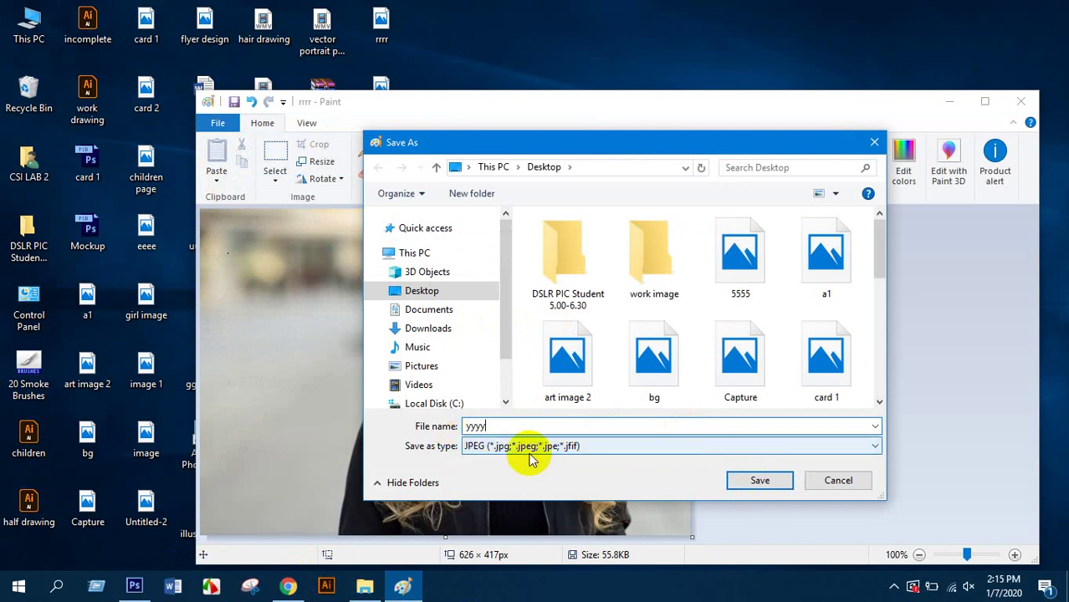
left_click(673, 446)
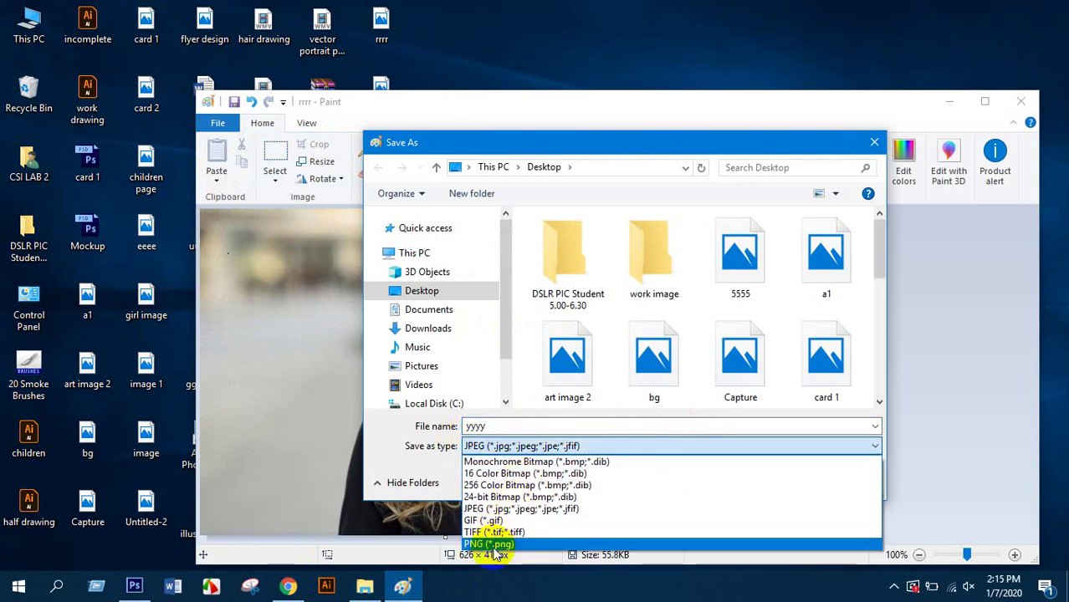
left_click(872, 363)
left_click(761, 480)
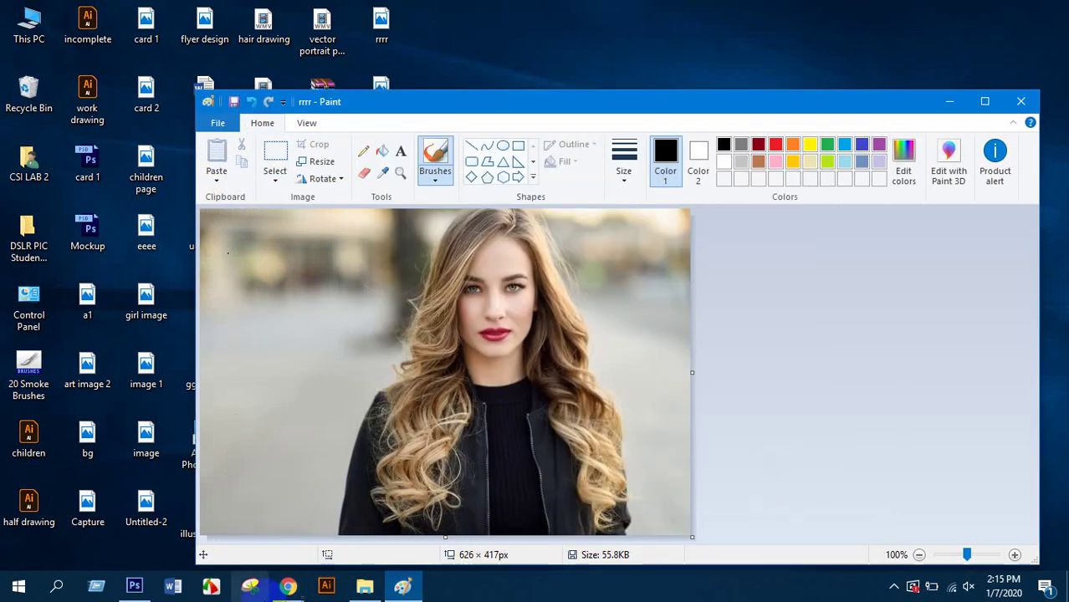
- Switch to Photoshop, open the yyyy image from the Desktop and dock its floating window as a document tab
left_click(136, 584)
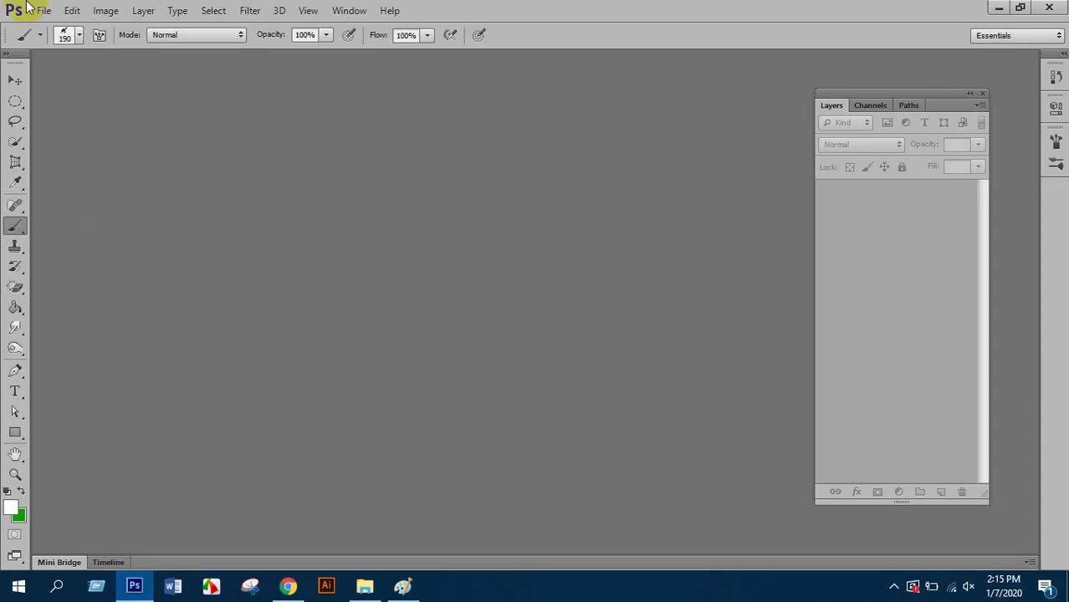
left_click(40, 11)
left_click(51, 40)
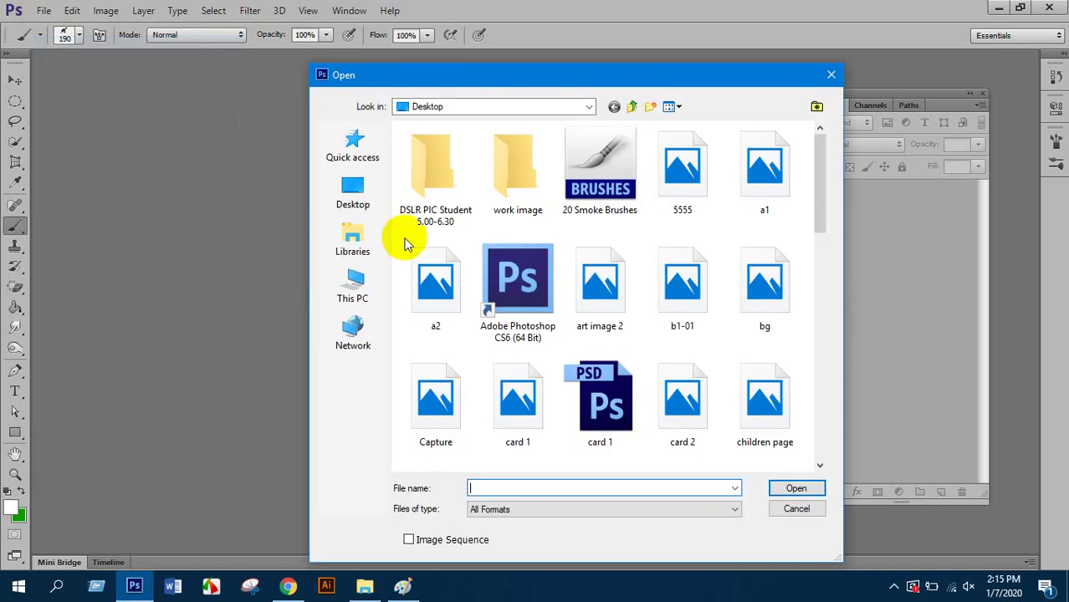
left_click(594, 272)
key("End")
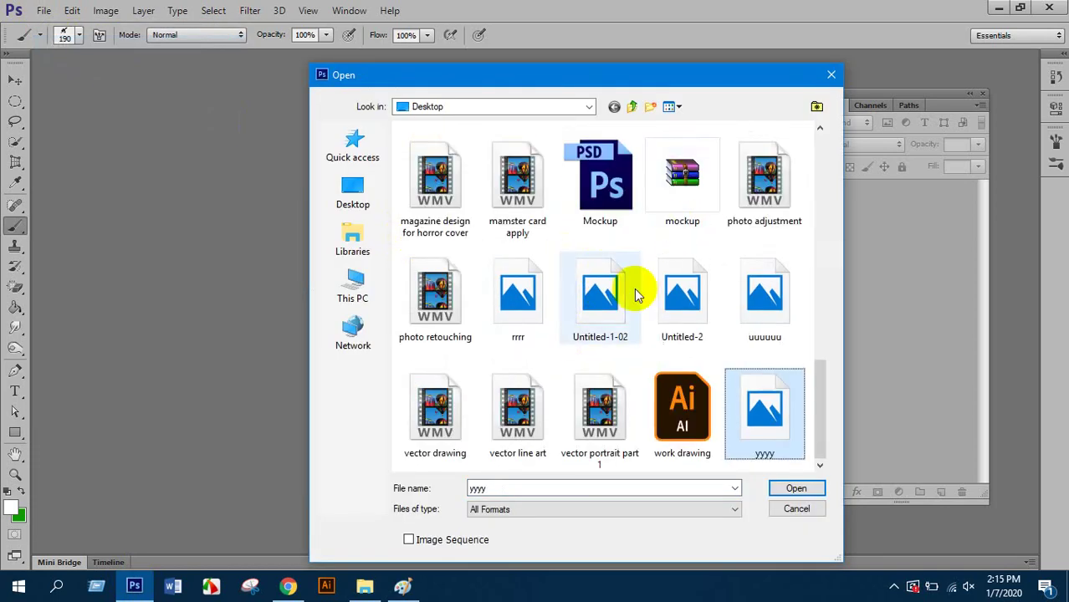
double_click(776, 416)
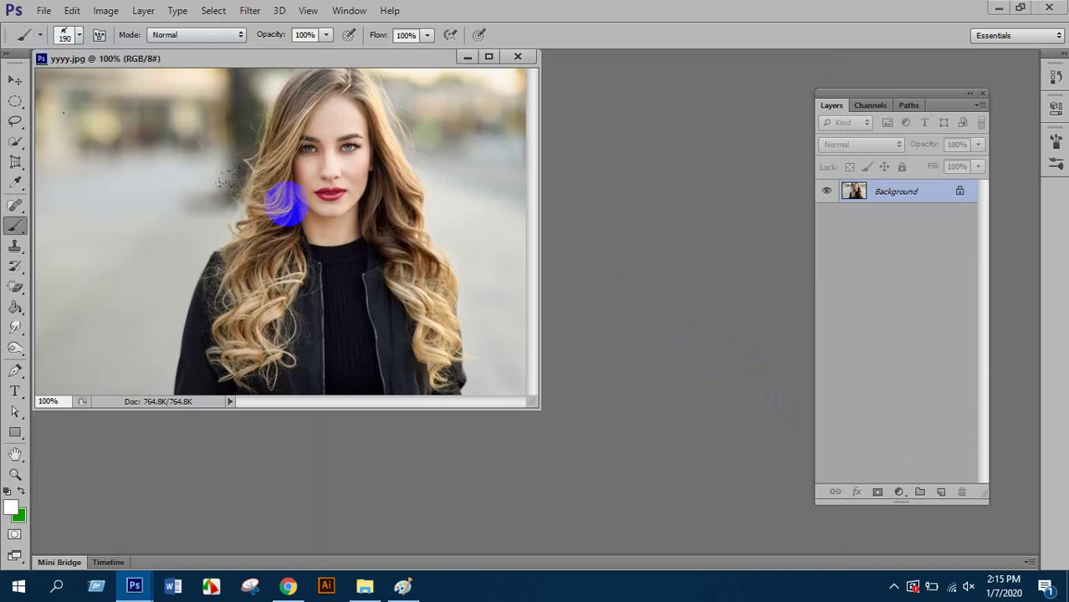
left_click_drag(266, 55, 336, 56)
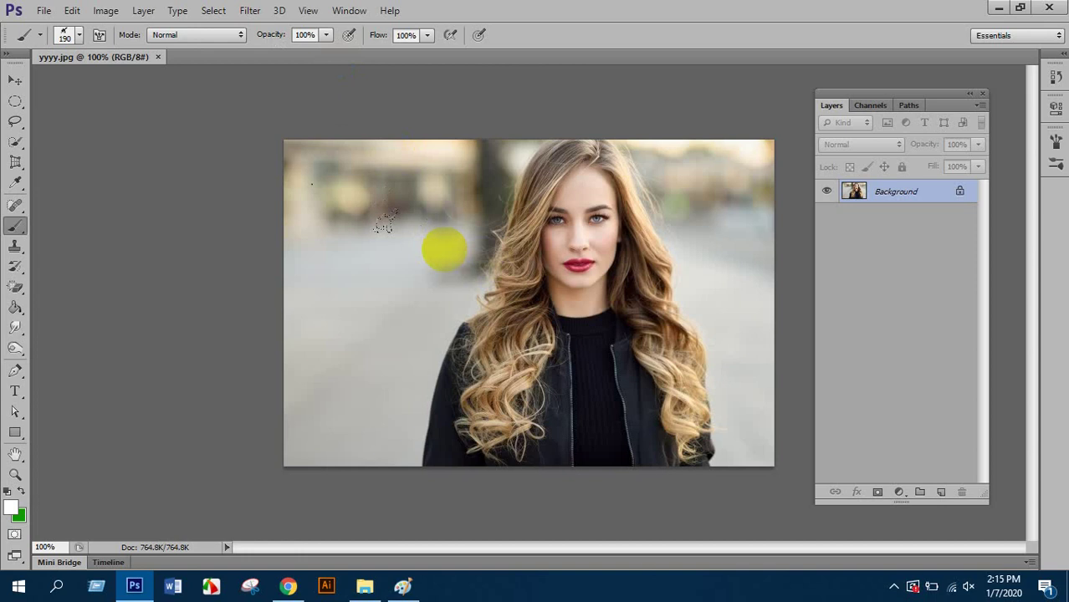
mouse_move(555, 219)
left_mouse_down()
mouse_move(616, 203)
mouse_move(544, 186)
mouse_move(604, 179)
mouse_move(585, 180)
mouse_move(590, 199)
mouse_move(569, 179)
mouse_move(585, 179)
mouse_move(515, 193)
mouse_move(583, 182)
mouse_move(559, 152)
mouse_move(625, 167)
mouse_move(625, 186)
mouse_move(631, 170)
mouse_move(642, 181)
mouse_move(598, 182)
left_mouse_up()
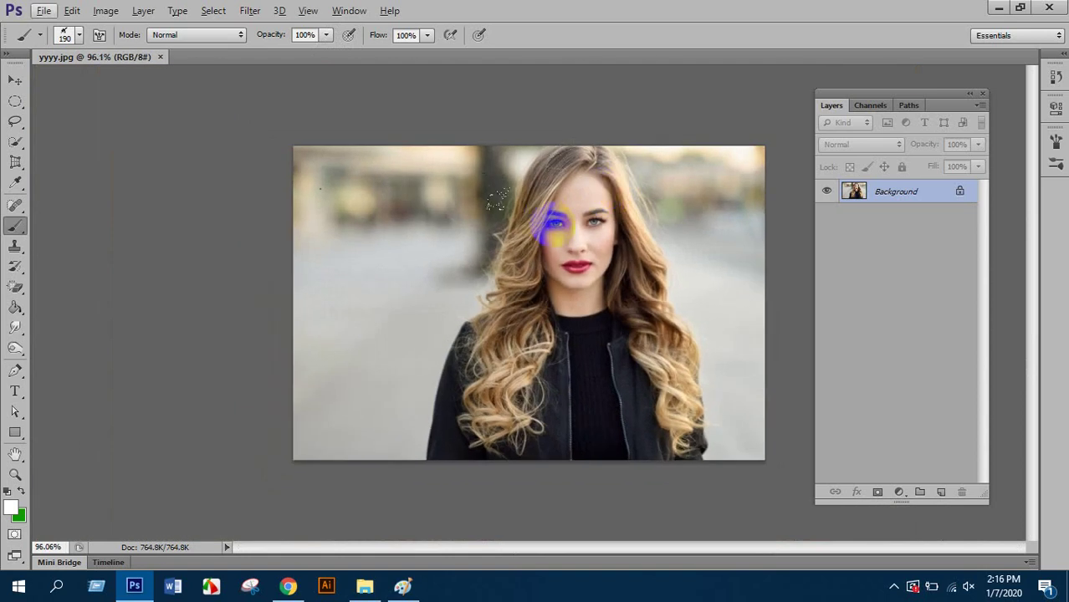
left_click(552, 223)
key("ctrl+z")
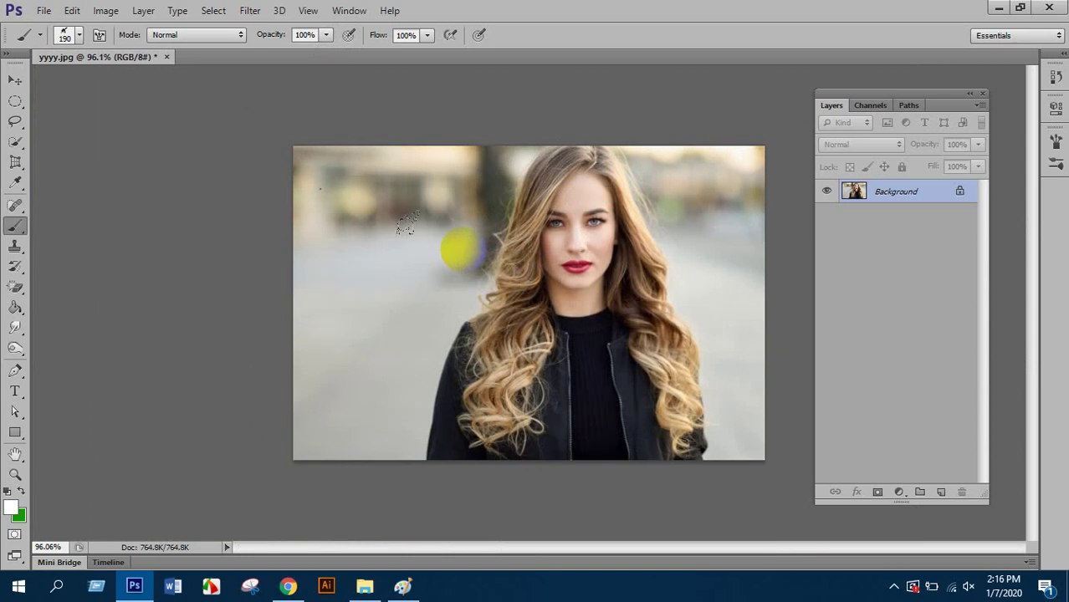
- Darken the photo with a Levels adjustment, setting the RGB black input level to 7
key("ctrl+l")
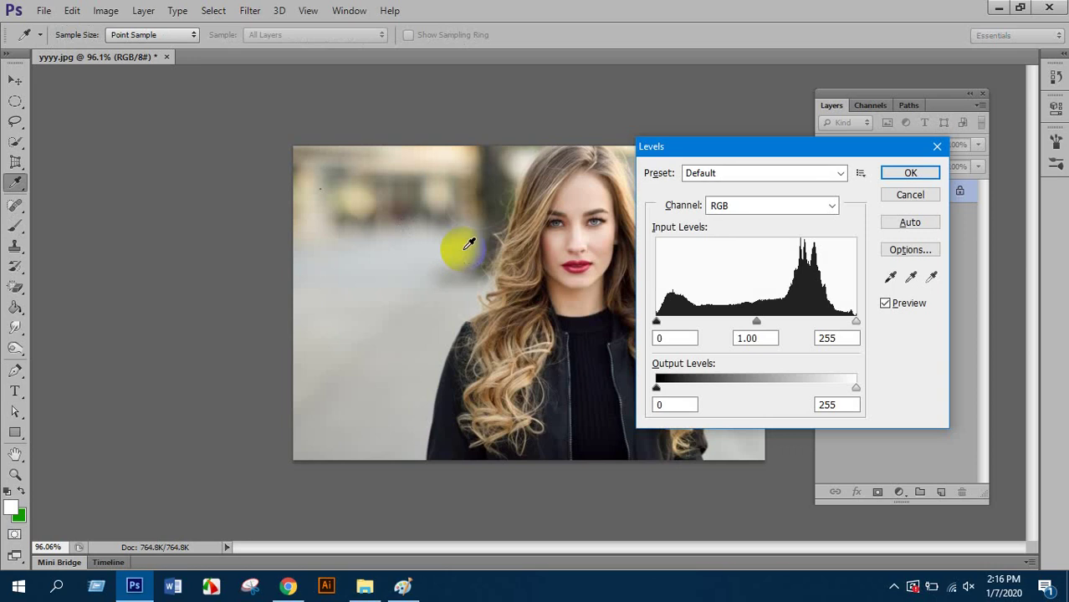
mouse_move(661, 329)
left_mouse_down()
mouse_move(680, 330)
mouse_move(661, 328)
left_mouse_up()
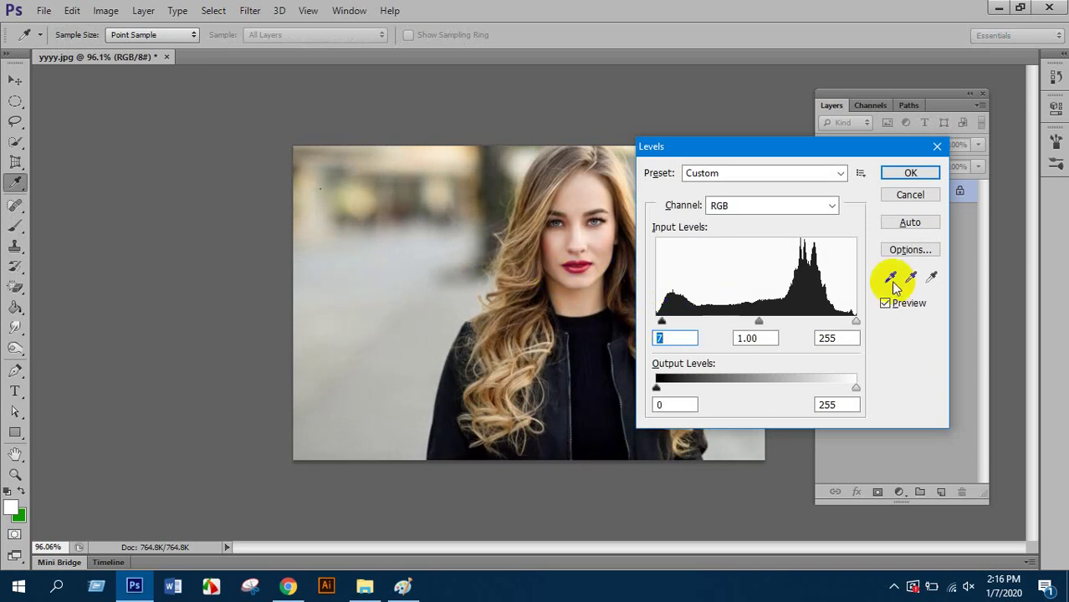
left_click(890, 172)
- Start selecting the woman's hair and jacket with the Quick Selection tool
scroll(530, 171, "up", 3)
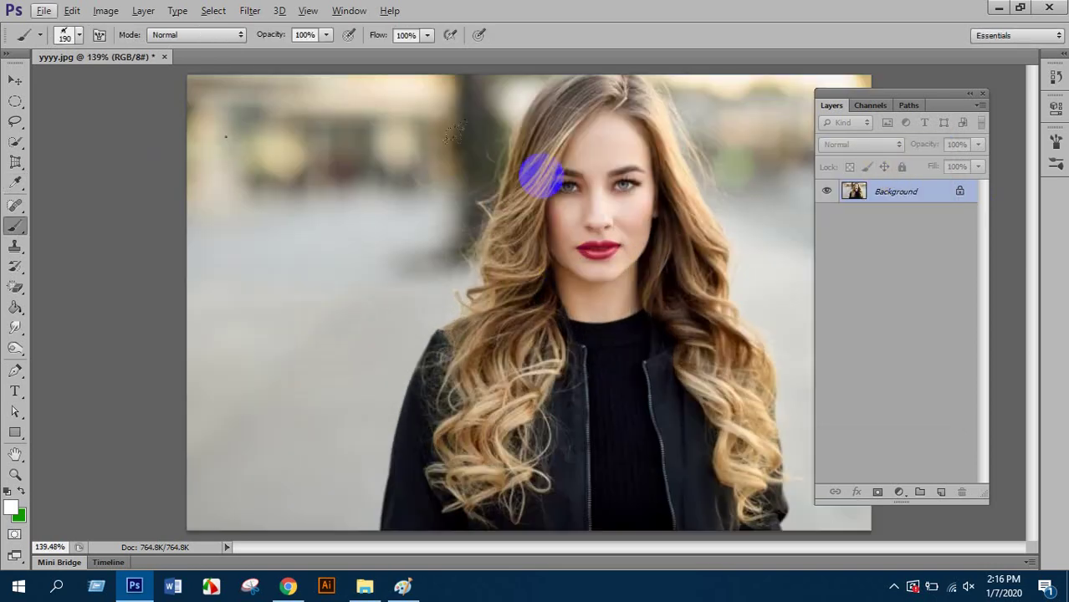
right_click(16, 146)
left_click(90, 142)
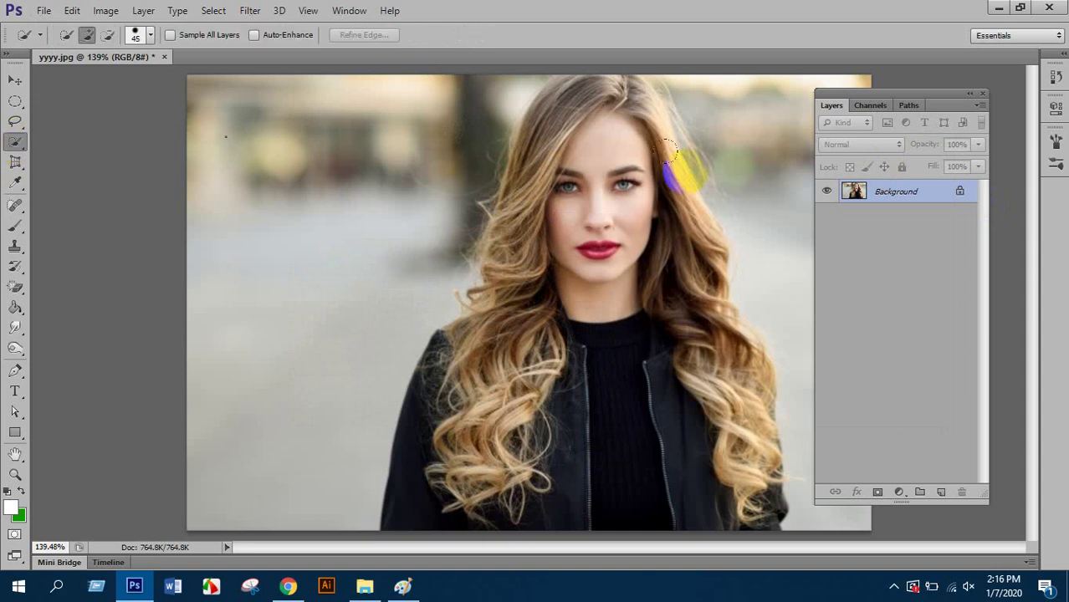
scroll(688, 167, "up", 5)
mouse_move(478, 207)
left_mouse_down()
mouse_move(434, 160)
mouse_move(379, 383)
left_mouse_up()
scroll(364, 208, "down", 1)
left_click_drag(365, 209, 348, 347)
scroll(343, 322, "down", 2)
scroll(334, 297, "down", 5)
mouse_move(334, 297)
left_mouse_down()
mouse_move(333, 353)
mouse_move(311, 394)
mouse_move(298, 402)
mouse_move(255, 359)
mouse_move(229, 405)
mouse_move(271, 320)
mouse_move(273, 265)
mouse_move(251, 307)
mouse_move(220, 275)
mouse_move(224, 323)
mouse_move(180, 409)
mouse_move(328, 230)
mouse_move(492, 192)
mouse_move(606, 271)
mouse_move(649, 238)
left_mouse_up()
scroll(251, 305, "down", 2)
scroll(544, 526, "up", 8)
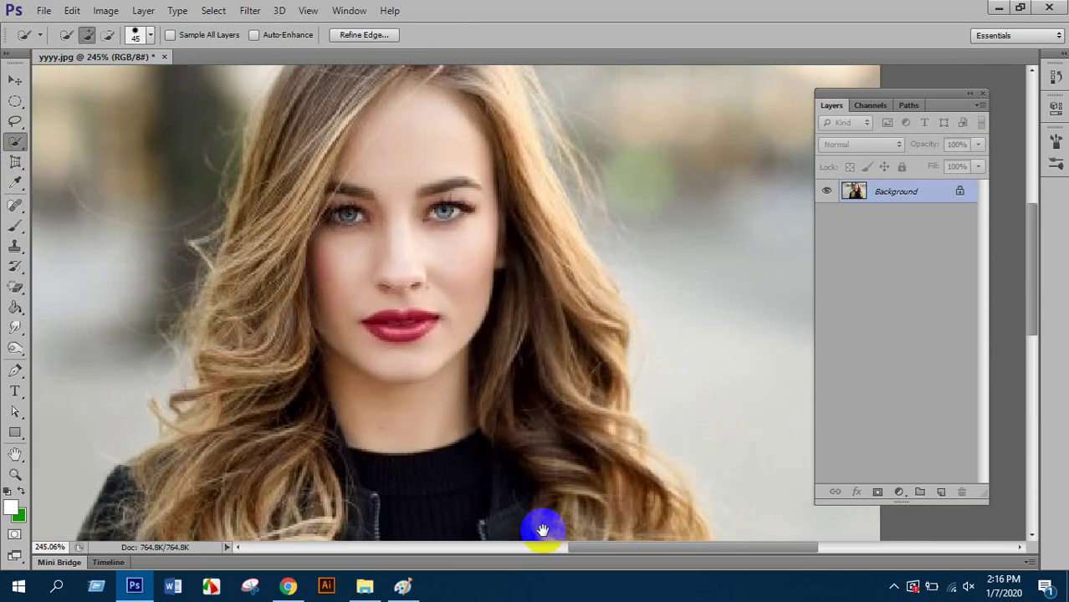
- Extend the quick selection over the face and crown and down the right-hand hair to the photo's lower edge
mouse_move(544, 525)
left_mouse_down()
mouse_move(507, 505)
mouse_move(397, 92)
mouse_move(431, 156)
mouse_move(434, 109)
mouse_move(438, 142)
left_mouse_up()
scroll(452, 251, "up", 2)
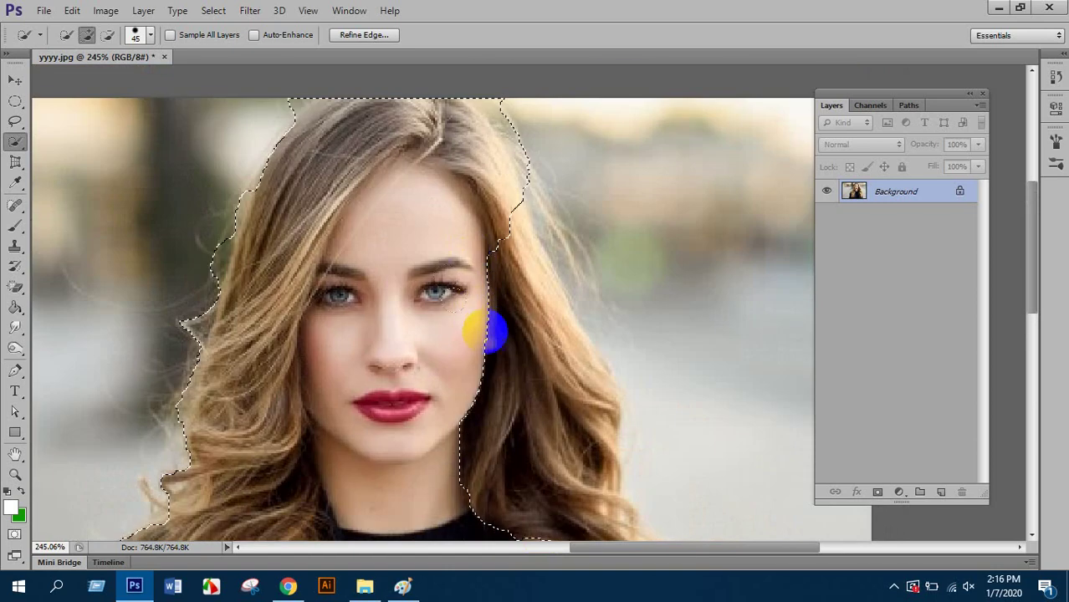
mouse_move(466, 298)
left_mouse_down()
mouse_move(493, 365)
mouse_move(489, 311)
left_mouse_up()
mouse_move(519, 343)
left_mouse_down()
mouse_move(563, 413)
mouse_move(590, 520)
left_mouse_up()
scroll(554, 422, "down", 2)
scroll(594, 439, "down", 4)
mouse_move(561, 412)
left_mouse_down()
mouse_move(591, 361)
mouse_move(627, 480)
mouse_move(515, 266)
mouse_move(505, 190)
mouse_move(490, 164)
left_mouse_up()
mouse_move(522, 196)
left_mouse_down()
mouse_move(537, 239)
mouse_move(538, 437)
left_mouse_up()
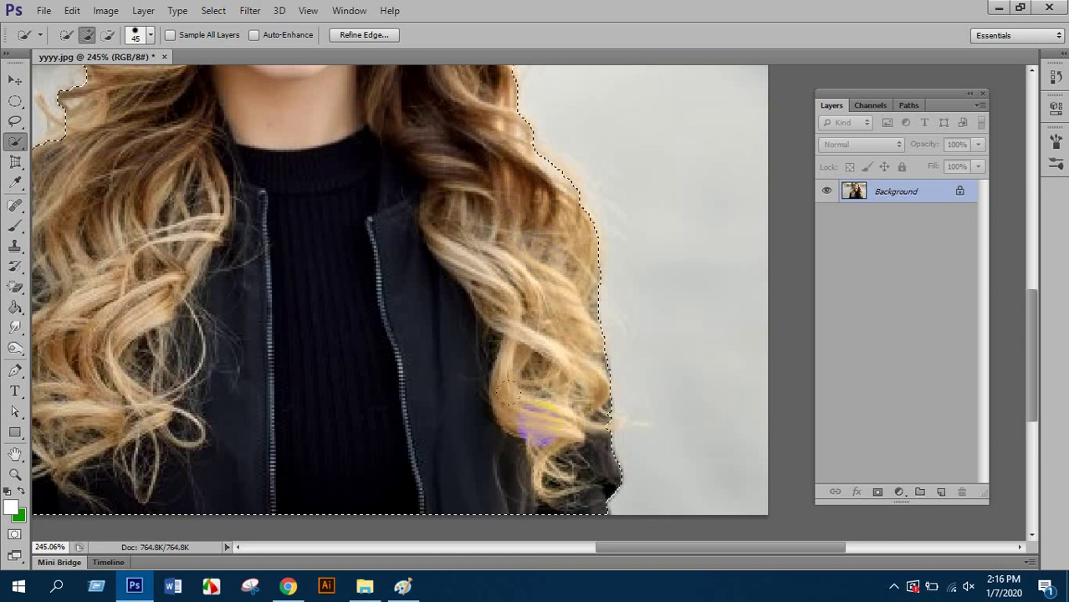
- Trim background areas from the quick selection beside the crown of the head and along the left-hand hair edge
scroll(530, 389, "down", 2)
mouse_move(325, 297)
left_mouse_down()
mouse_move(424, 329)
mouse_move(551, 349)
mouse_move(447, 390)
mouse_move(455, 440)
left_mouse_up()
left_click_drag(356, 347, 448, 412)
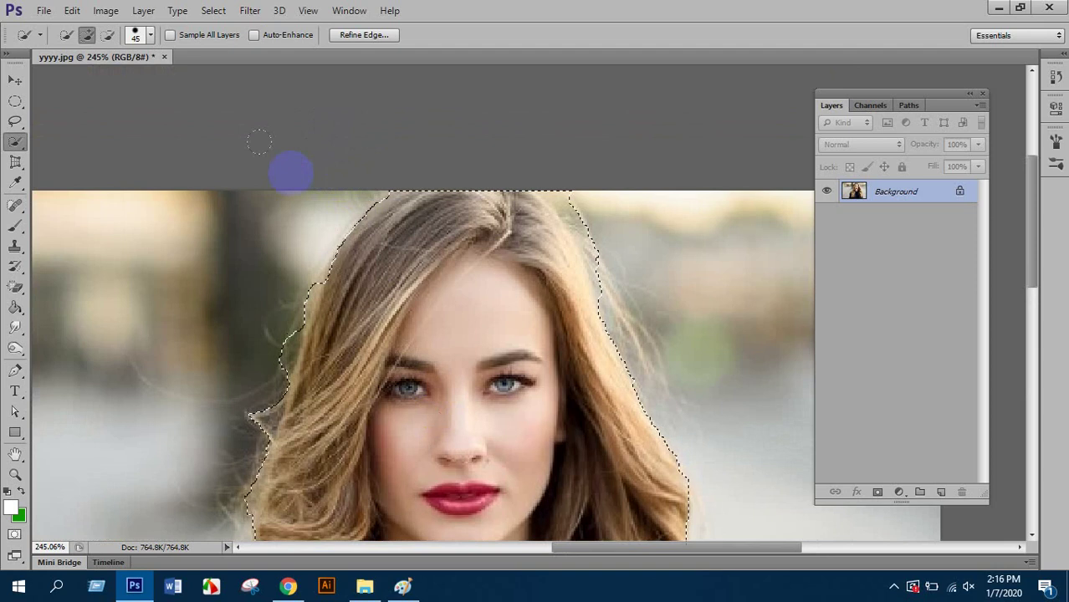
mouse_move(540, 158)
left_mouse_down()
mouse_move(573, 149)
mouse_move(585, 166)
left_mouse_up()
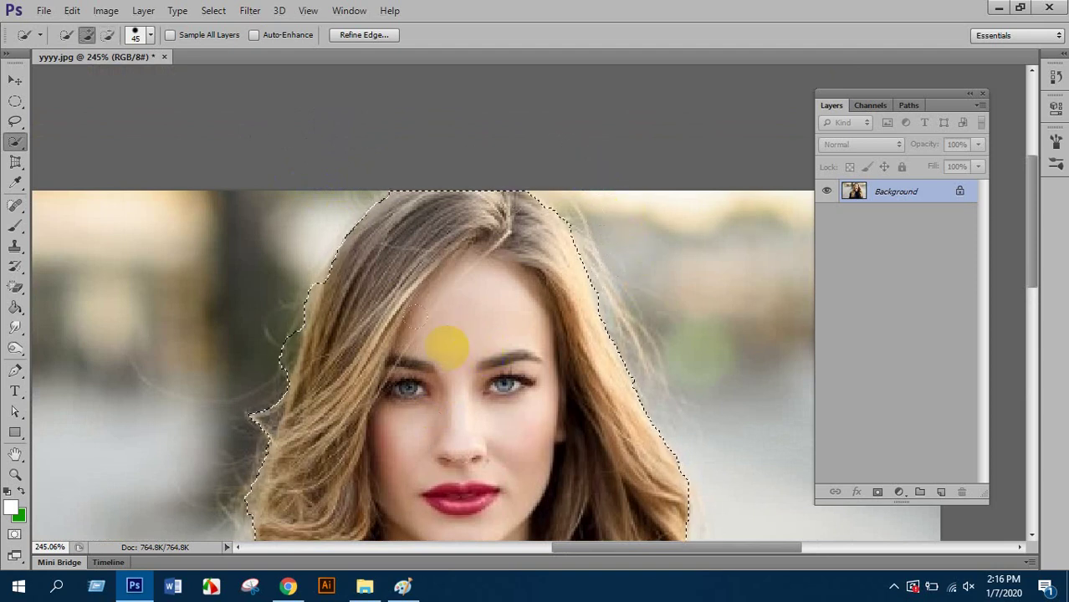
scroll(244, 273, "down", 2)
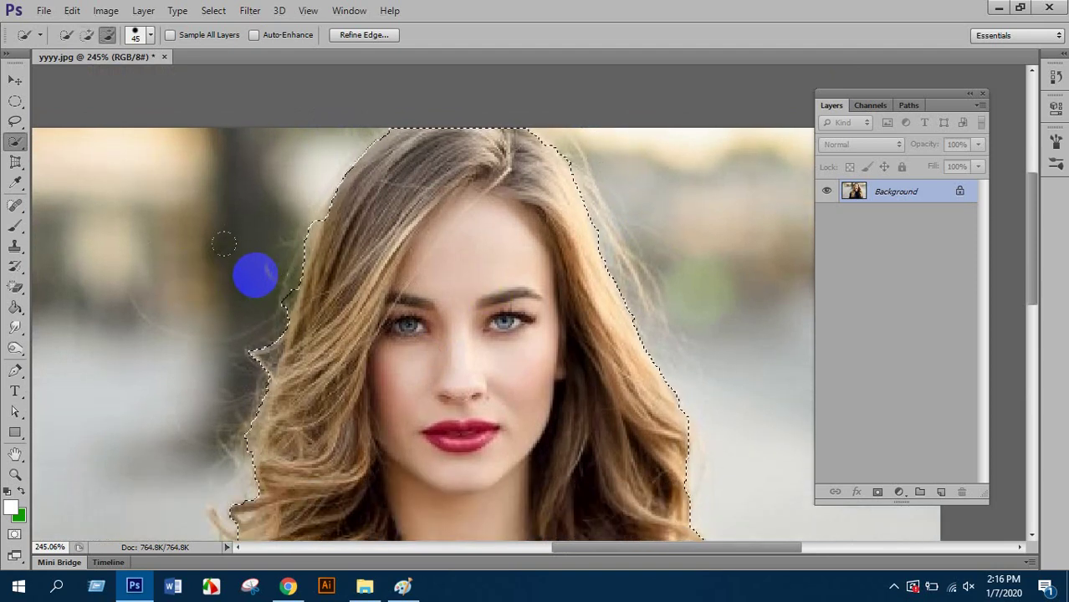
left_click_drag(206, 272, 250, 165)
scroll(234, 200, "down", 1)
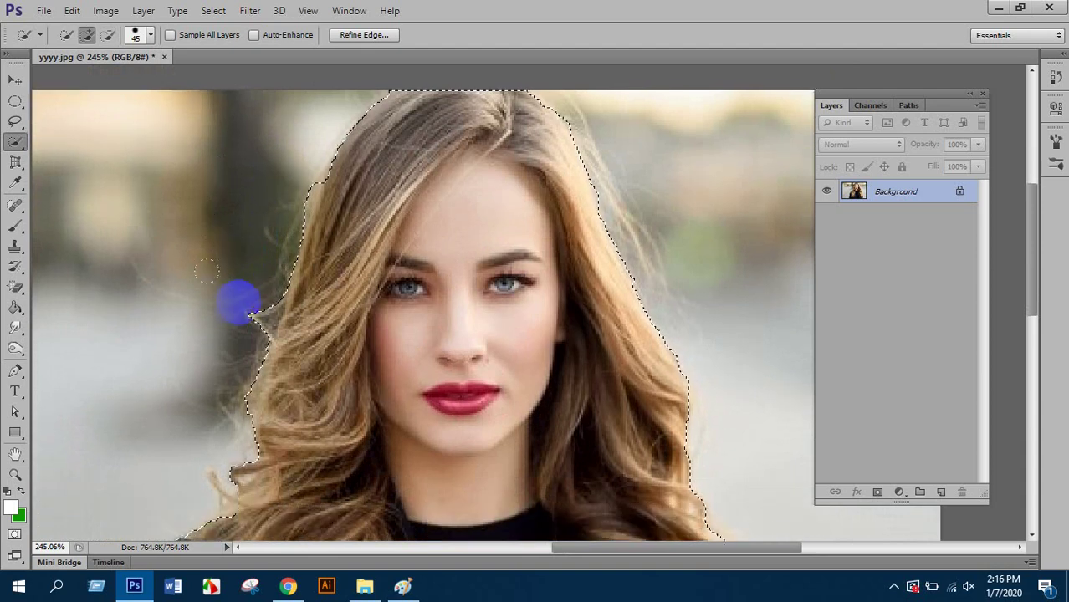
scroll(182, 278, "down", 5)
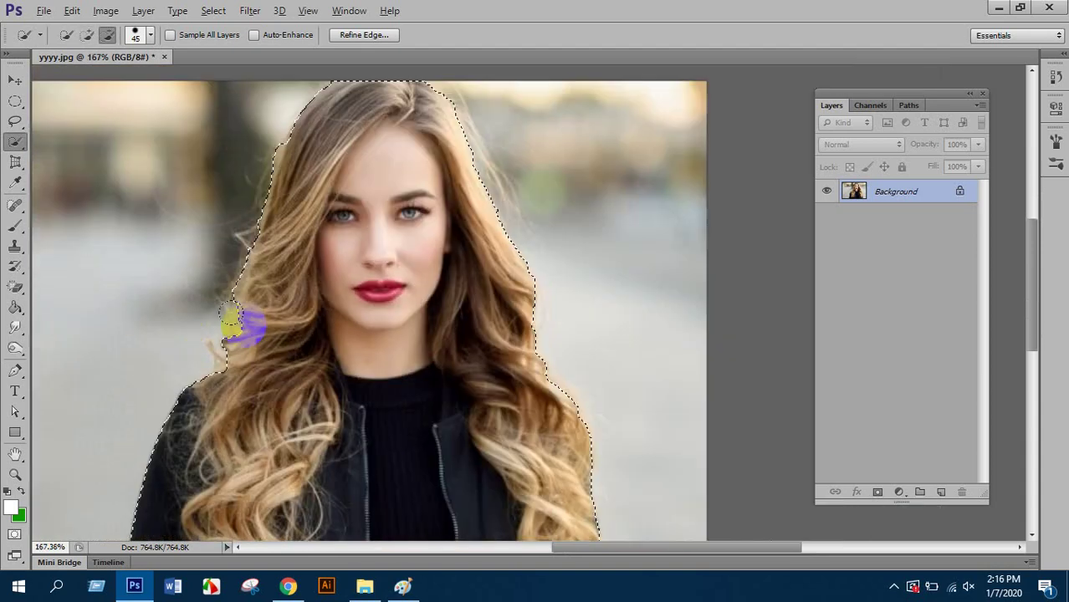
scroll(518, 171, "up", 5)
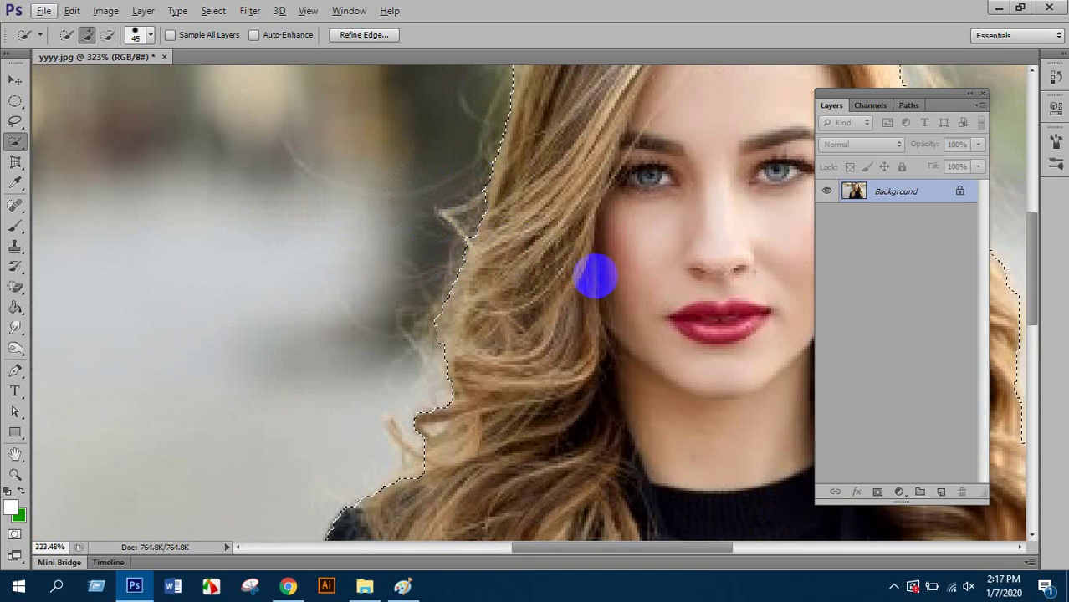
scroll(595, 275, "down", 5)
key("alt")
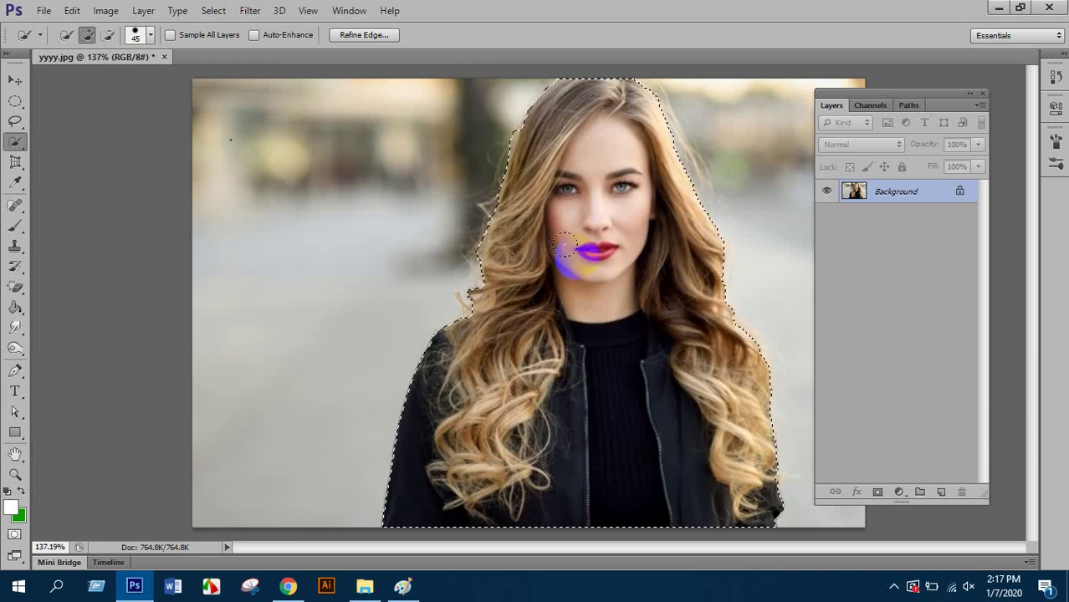
- Keep the Quick Selection tool active and deselect the woman
right_click(15, 141)
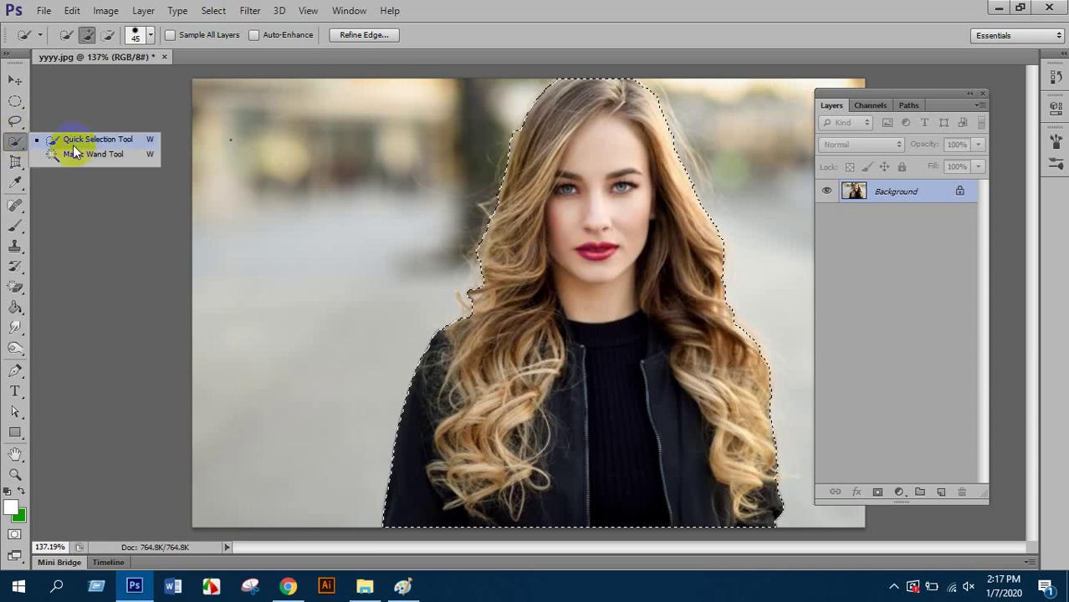
left_click(80, 142)
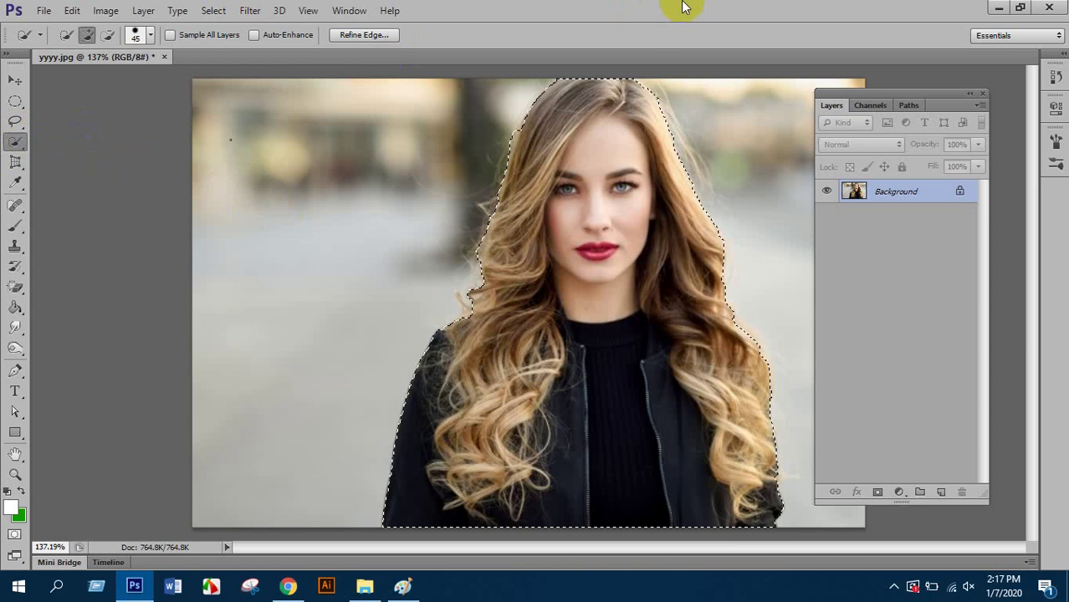
key("ctrl+d")
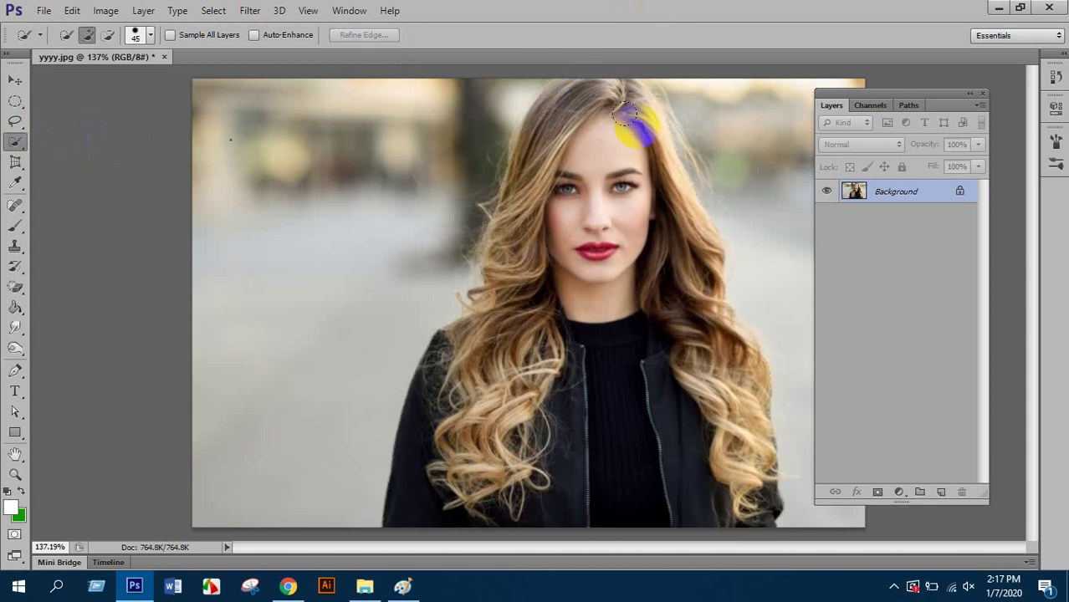
scroll(615, 143, "up", 2)
scroll(590, 111, "down", 2)
scroll(590, 111, "down", 2)
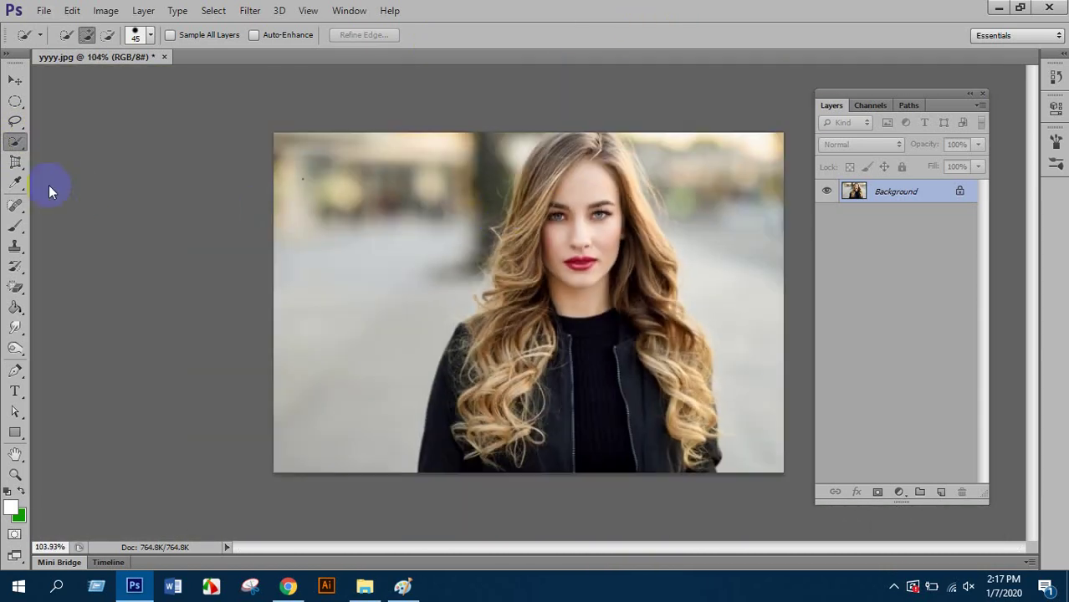
right_click(18, 144)
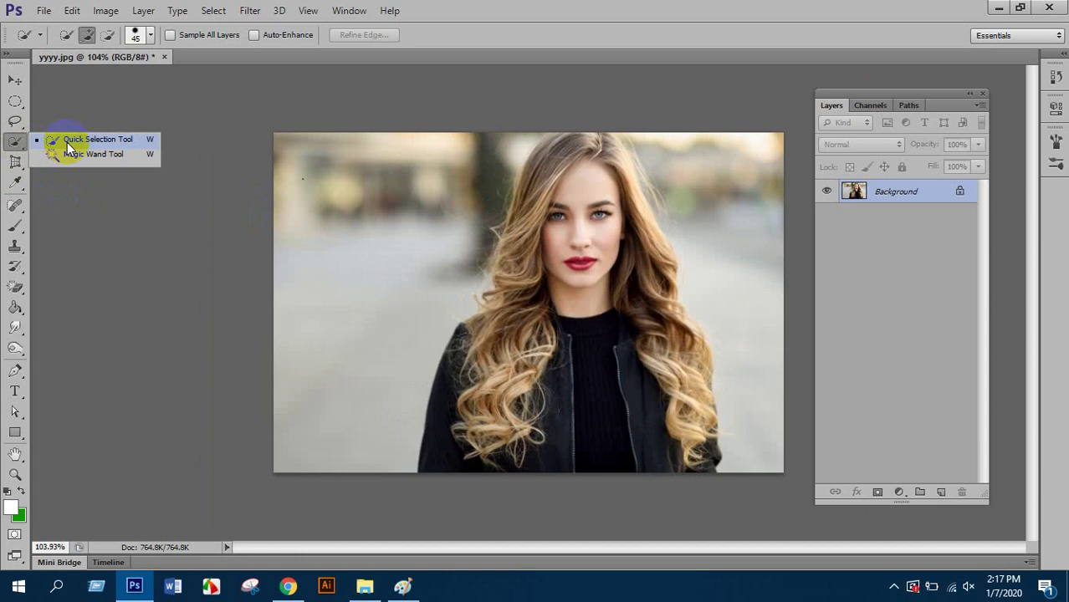
left_click(15, 101)
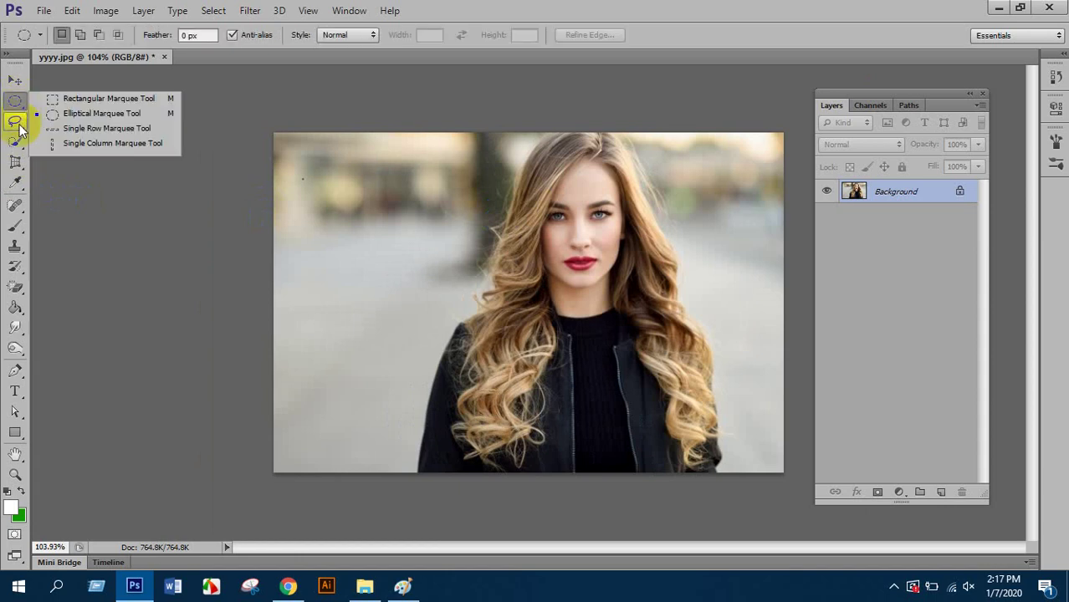
left_click(15, 121)
left_click(17, 101)
left_click(16, 121)
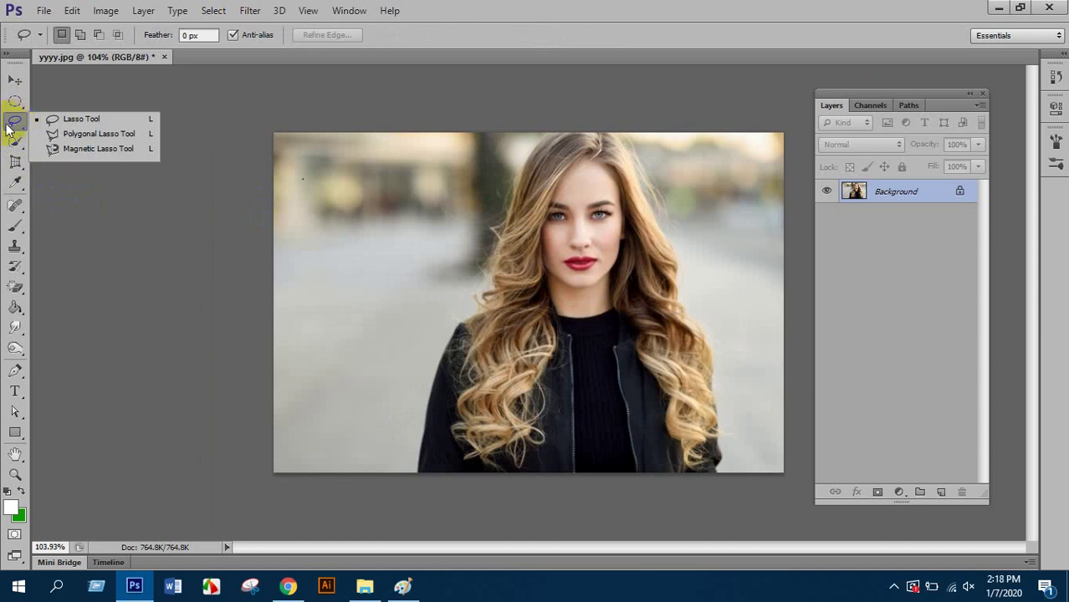
left_click_drag(8, 125, 77, 123)
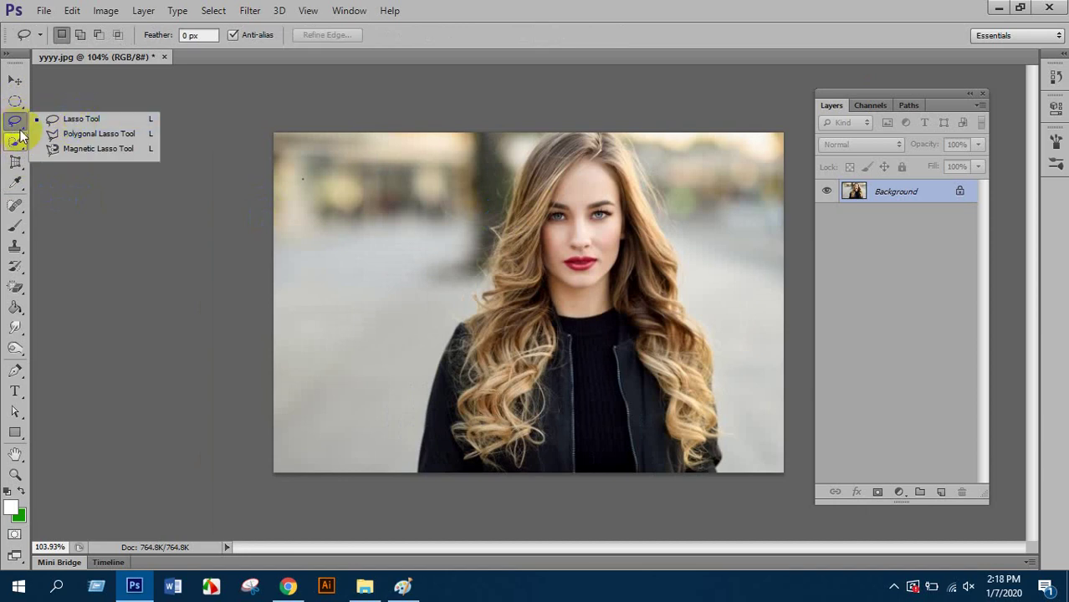
- Choose the Quick Selection tool for selecting the woman
mouse_move(15, 101)
left_mouse_down()
mouse_move(80, 104)
mouse_move(78, 120)
left_mouse_up()
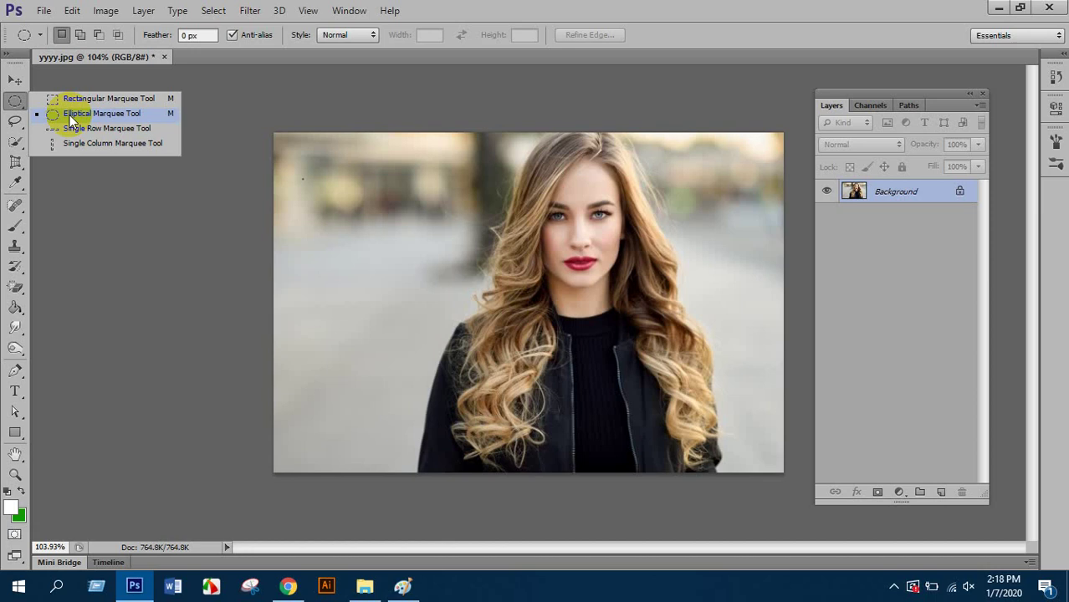
left_click_drag(16, 141, 87, 143)
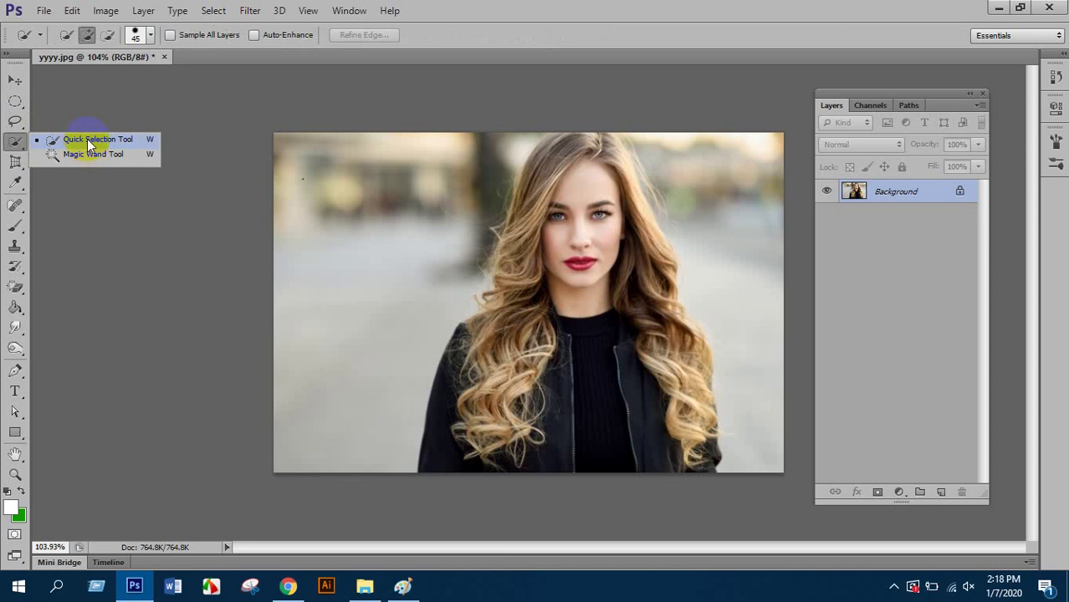
left_click(87, 139)
left_click(589, 277)
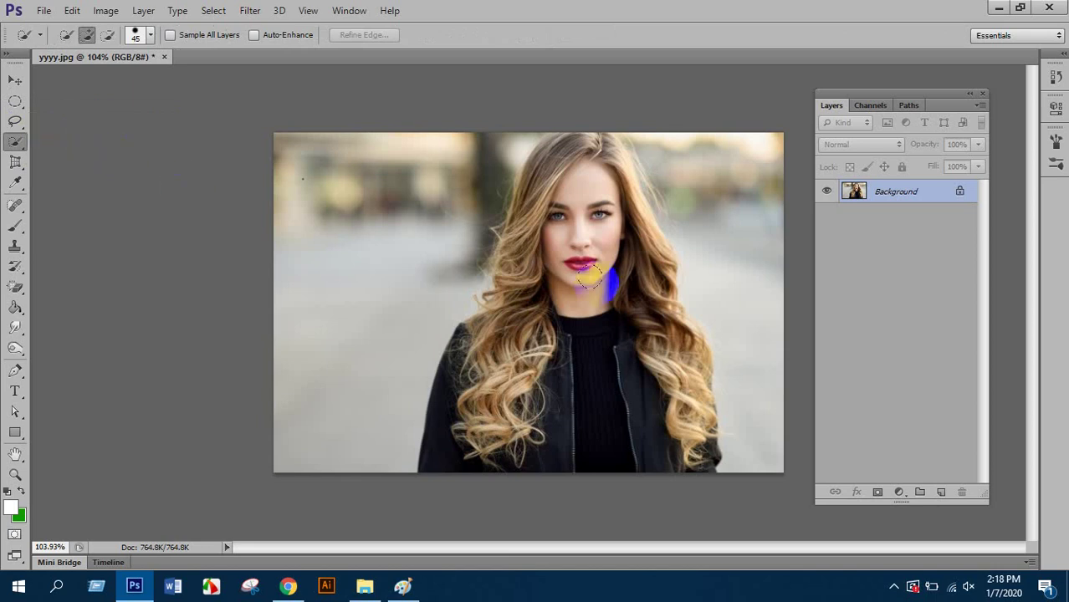
scroll(577, 251, "up", 2)
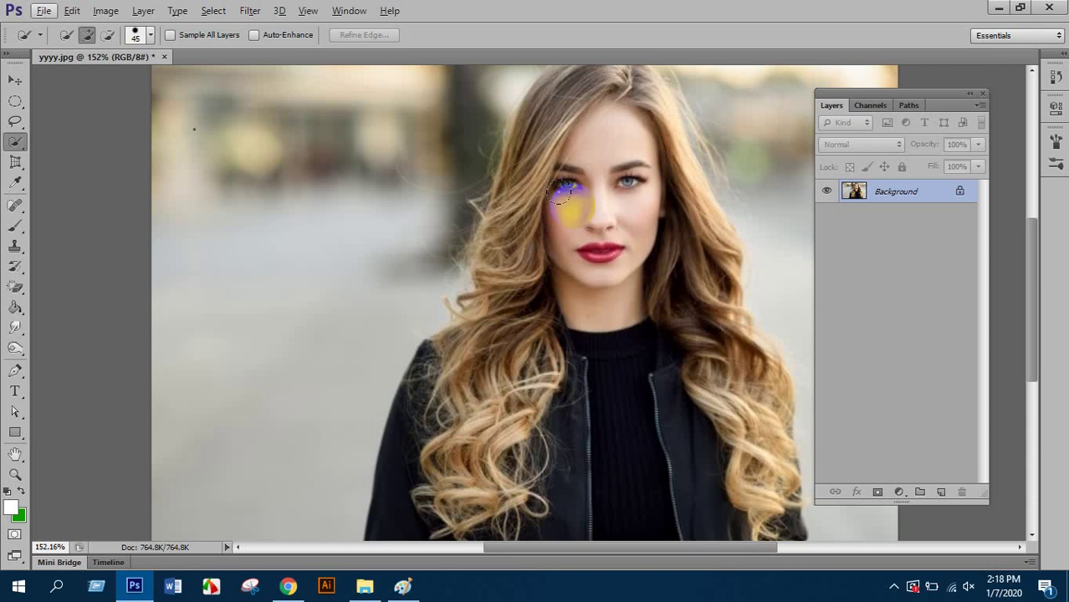
scroll(569, 198, "up", 2)
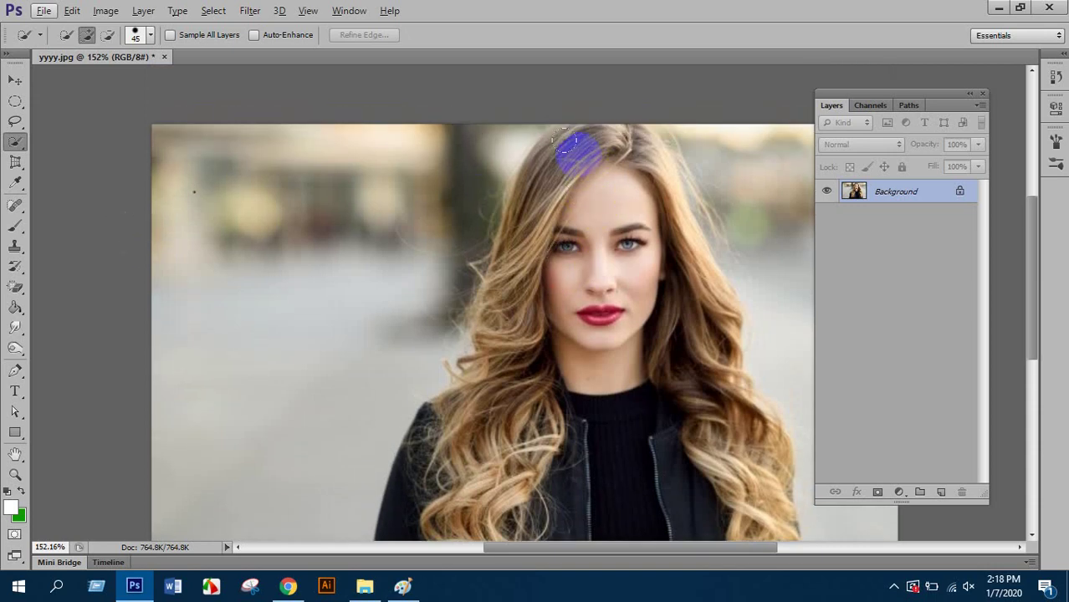
scroll(567, 144, "down", 2)
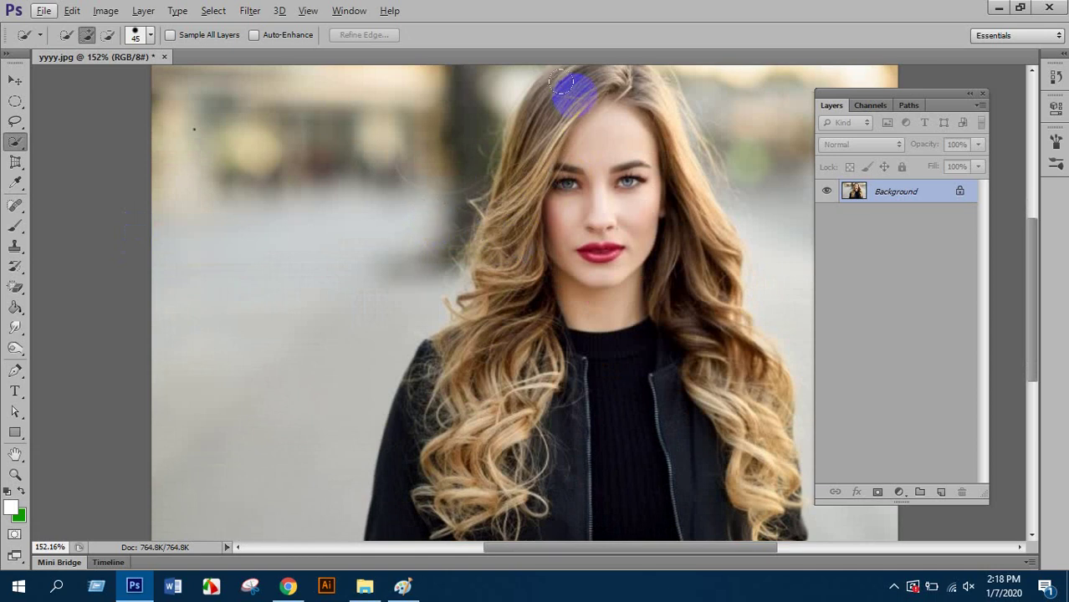
- Set the Quick Selection brush size to 40
key("bracketright")
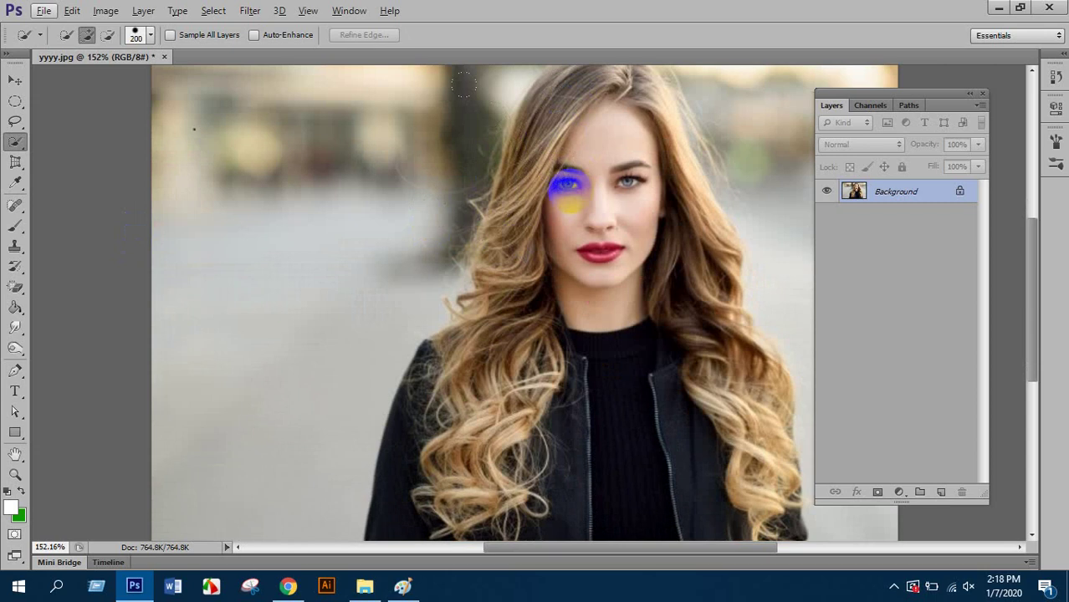
key("bracketleft")
key("bracketleft")
key("bracketleft")
key("bracketleft")
key("bracketleft")
key("bracketleft")
key("bracketleft")
key("bracketleft")
key("bracketleft")
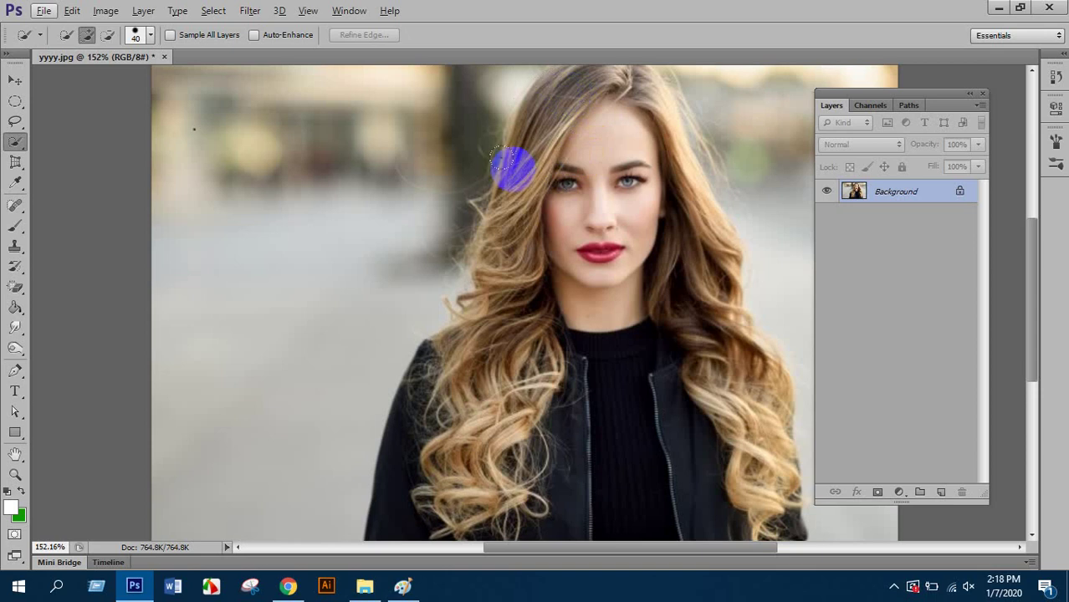
left_click(582, 157)
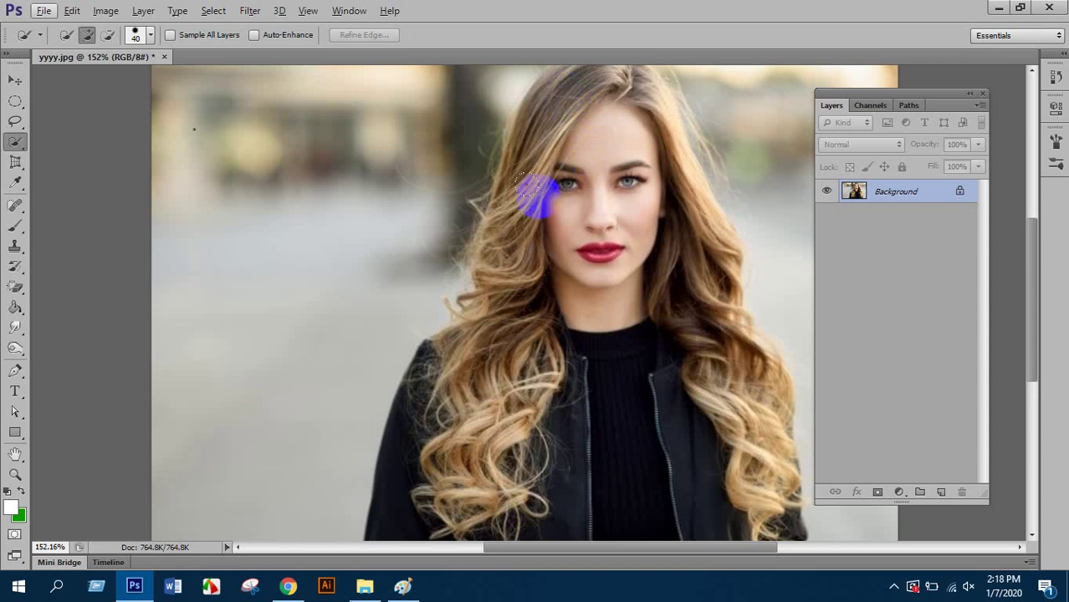
left_click(601, 126)
left_click(617, 265)
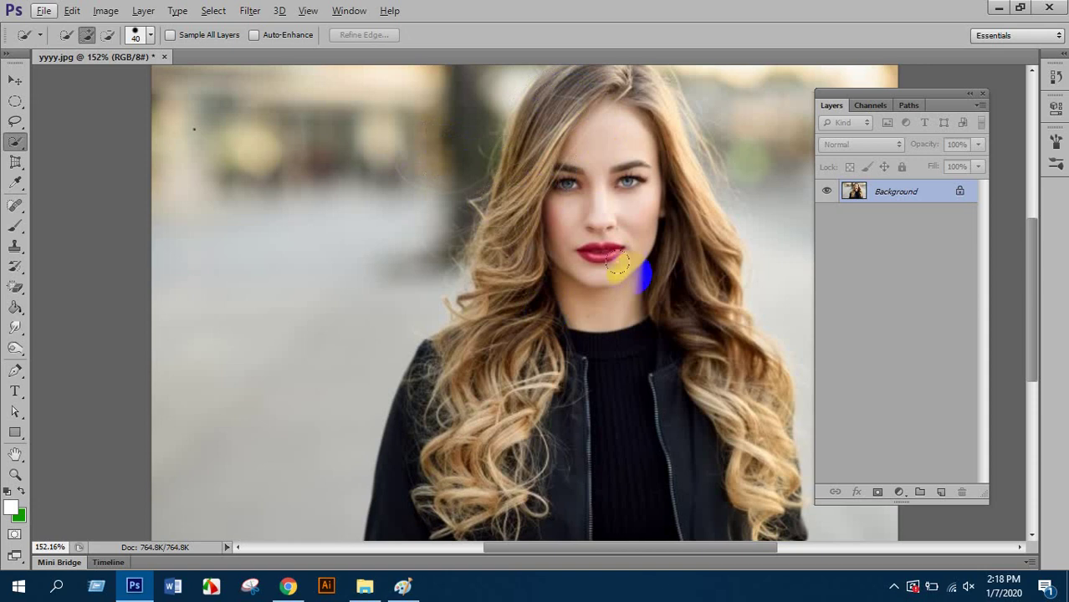
left_click(215, 370)
left_click(276, 410)
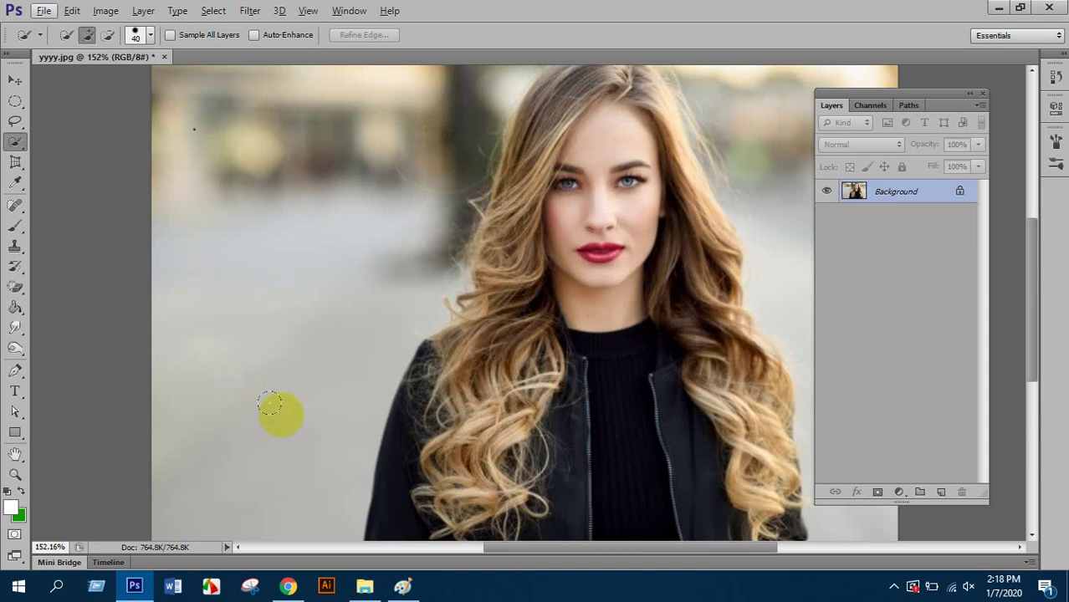
left_click(522, 85)
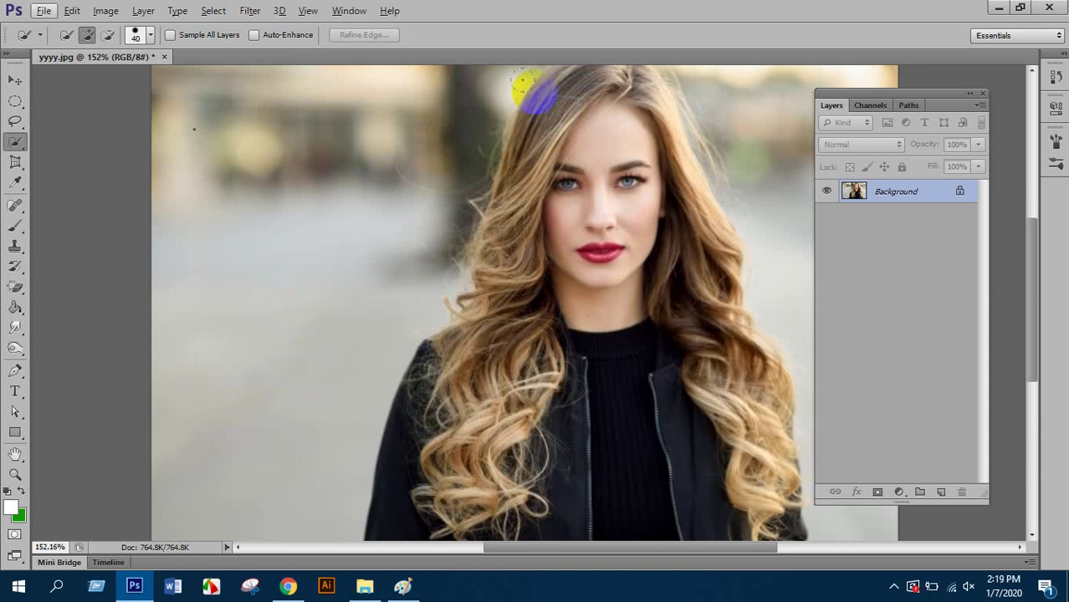
- Quick-select the woman from the crown of her hair down over her face and body
left_click(572, 178)
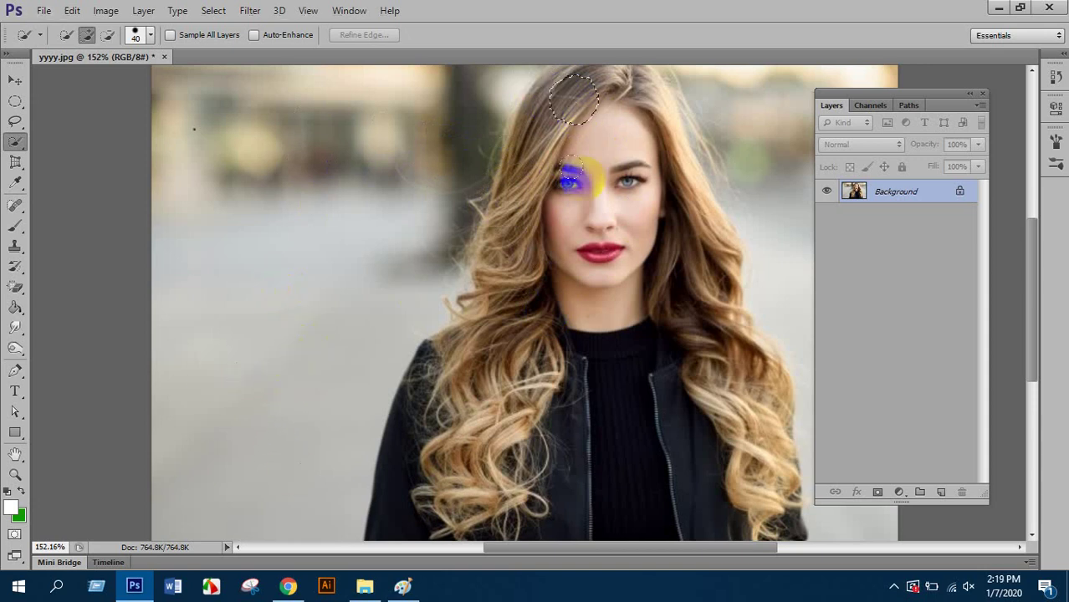
mouse_move(574, 99)
left_mouse_down()
mouse_move(595, 366)
mouse_move(586, 402)
mouse_move(587, 355)
mouse_move(546, 200)
mouse_move(533, 195)
mouse_move(470, 446)
mouse_move(469, 373)
mouse_move(418, 441)
mouse_move(453, 384)
mouse_move(580, 481)
mouse_move(639, 415)
mouse_move(702, 414)
mouse_move(719, 392)
mouse_move(752, 502)
mouse_move(756, 473)
mouse_move(734, 389)
mouse_move(751, 462)
mouse_move(740, 519)
mouse_move(759, 542)
mouse_move(727, 487)
mouse_move(493, 324)
mouse_move(527, 177)
mouse_move(501, 259)
mouse_move(566, 171)
left_mouse_up()
scroll(566, 137, "up", 2)
scroll(578, 141, "up", 2)
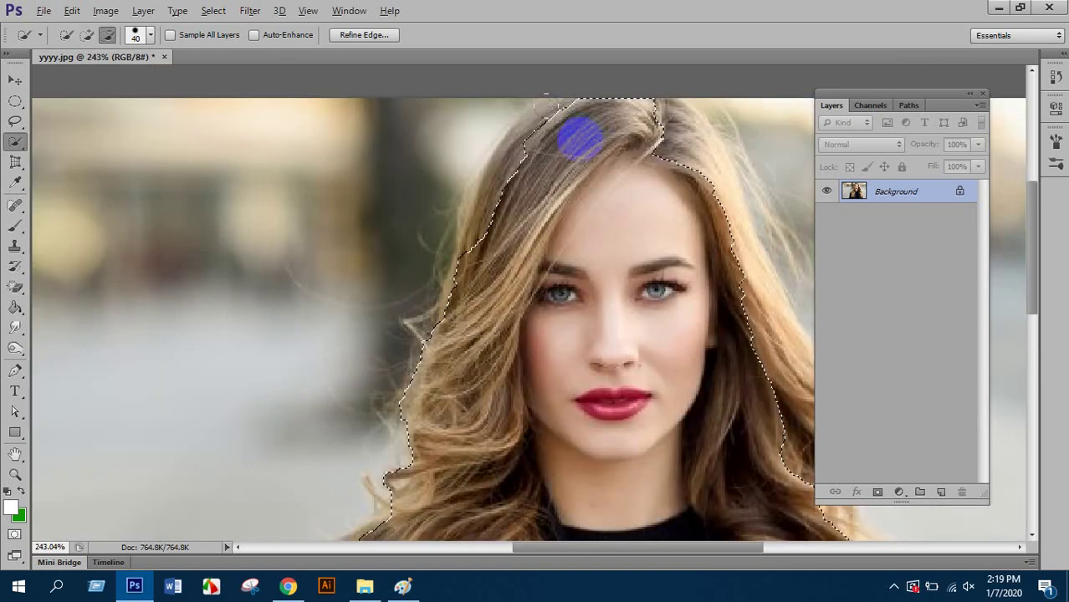
- Reduce the brush size to 15 and extend the selection down the left-hand hair edge from the crown
scroll(577, 141, "up", 2)
scroll(563, 184, "up", 2)
scroll(561, 272, "up", 2)
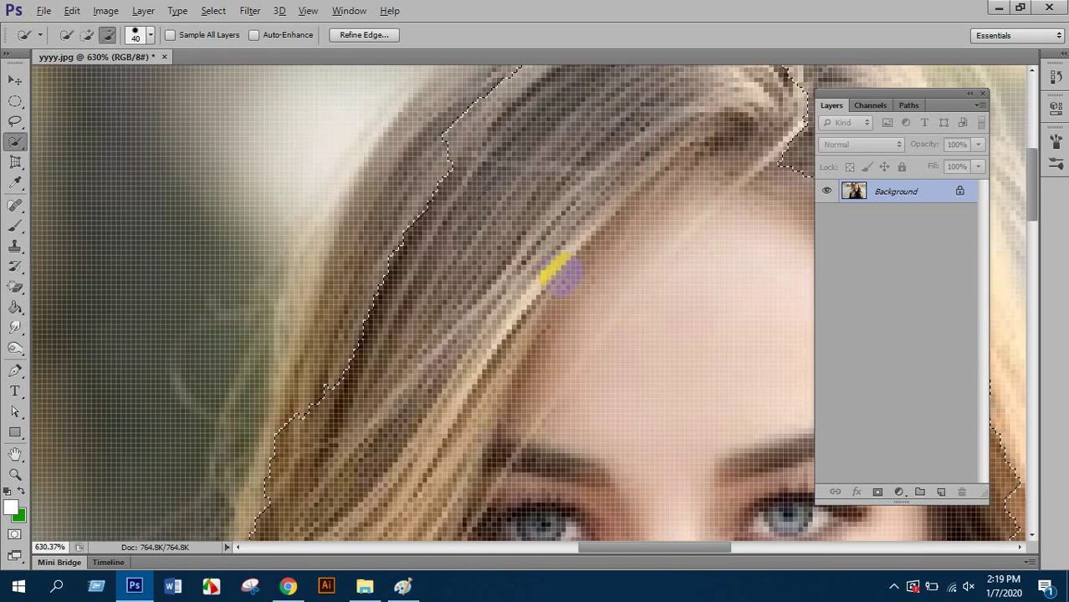
scroll(559, 272, "up", 3)
key("bracketleft")
key("bracketleft")
key("bracketleft")
key("bracketleft")
key("bracketleft")
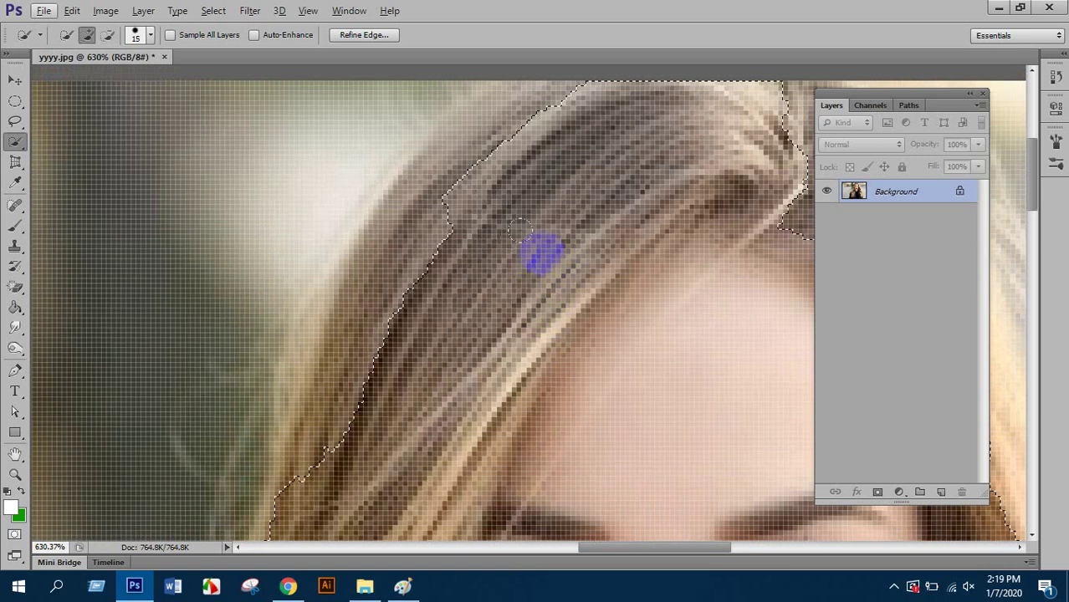
scroll(518, 230, "down", 2)
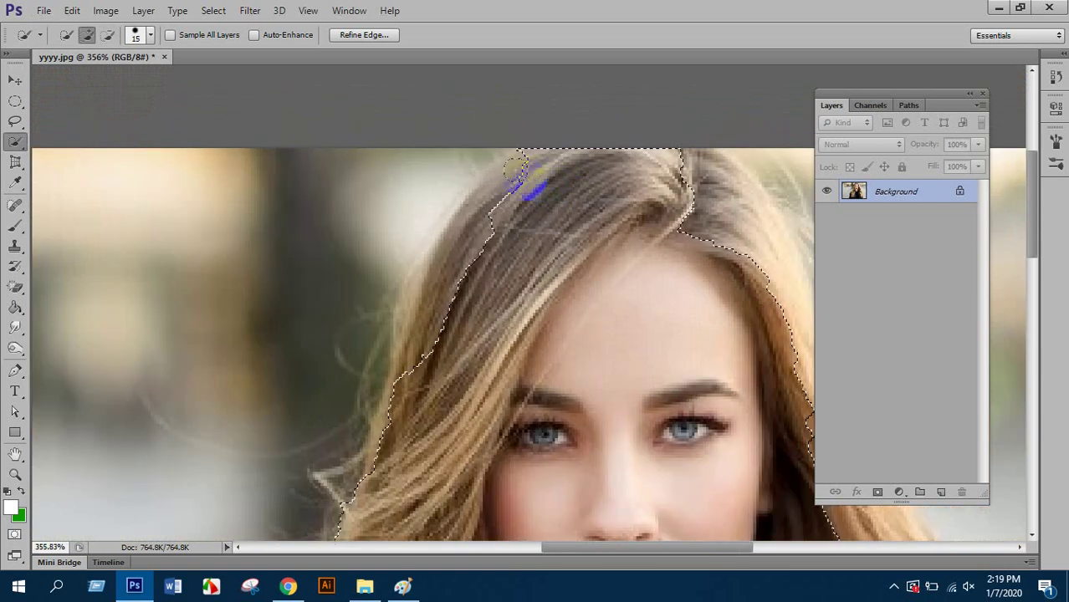
mouse_move(514, 169)
left_mouse_down()
mouse_move(447, 282)
mouse_move(428, 351)
left_mouse_up()
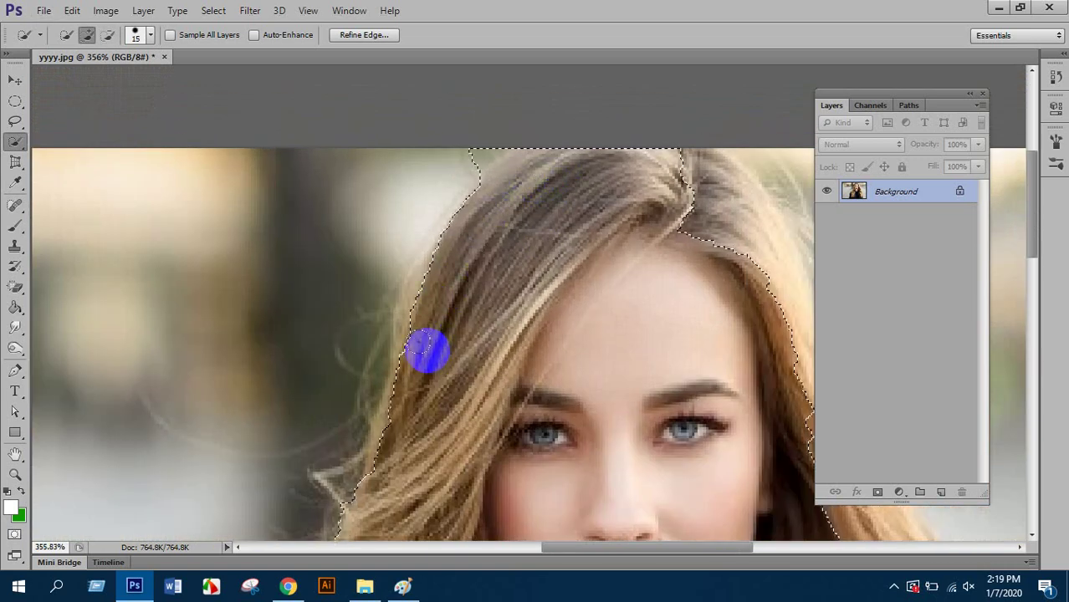
scroll(429, 352, "down", 2)
mouse_move(425, 313)
left_mouse_down()
mouse_move(394, 409)
mouse_move(331, 421)
left_mouse_up()
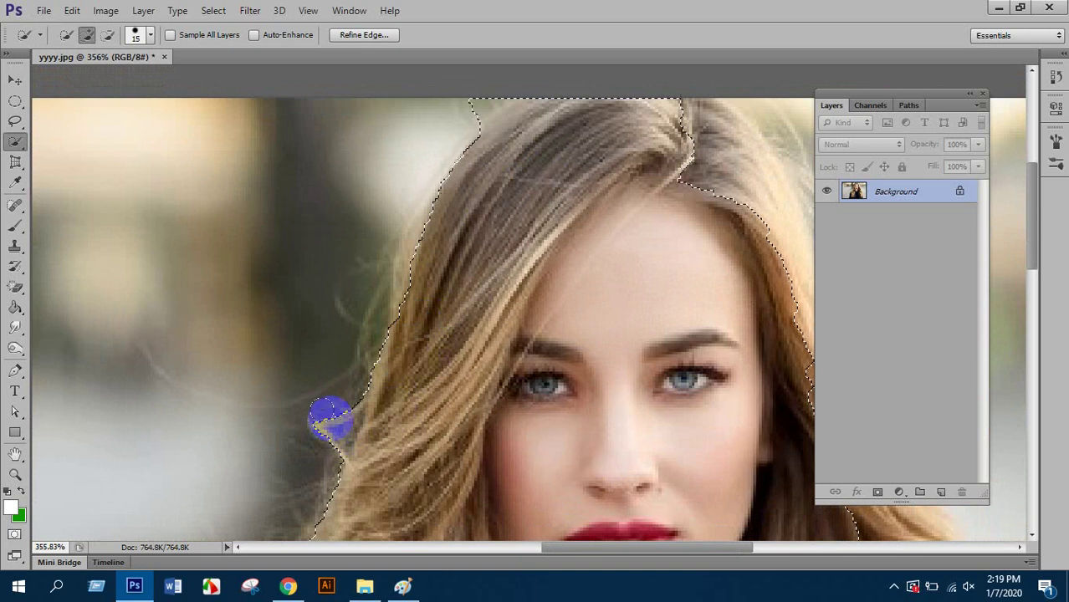
- Subtract the background patch beside the left of the crown from the quick selection
scroll(521, 255, "up", 3)
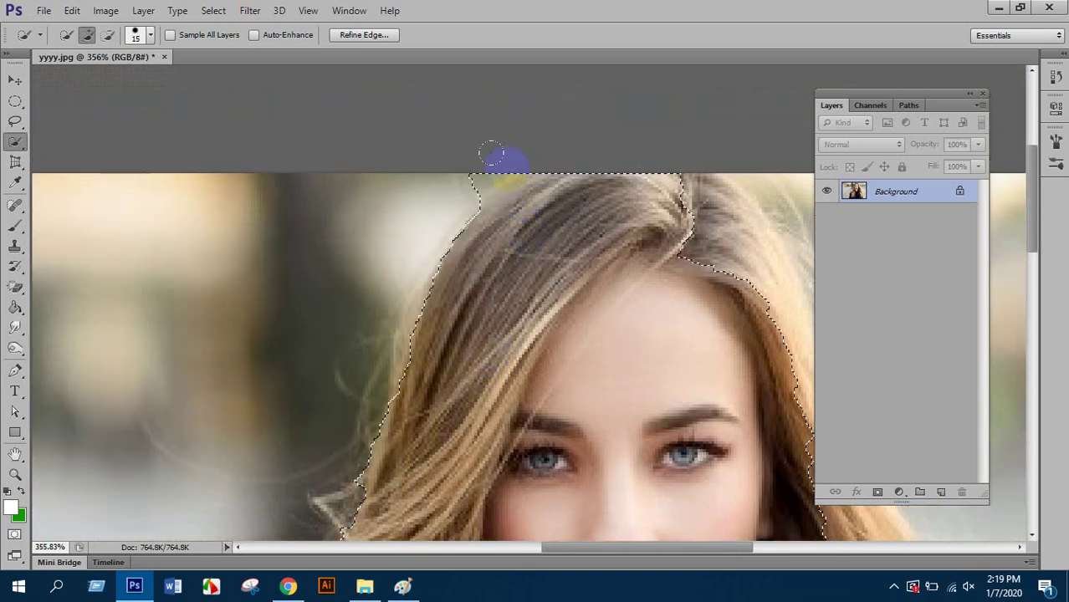
scroll(493, 154, "up", 2)
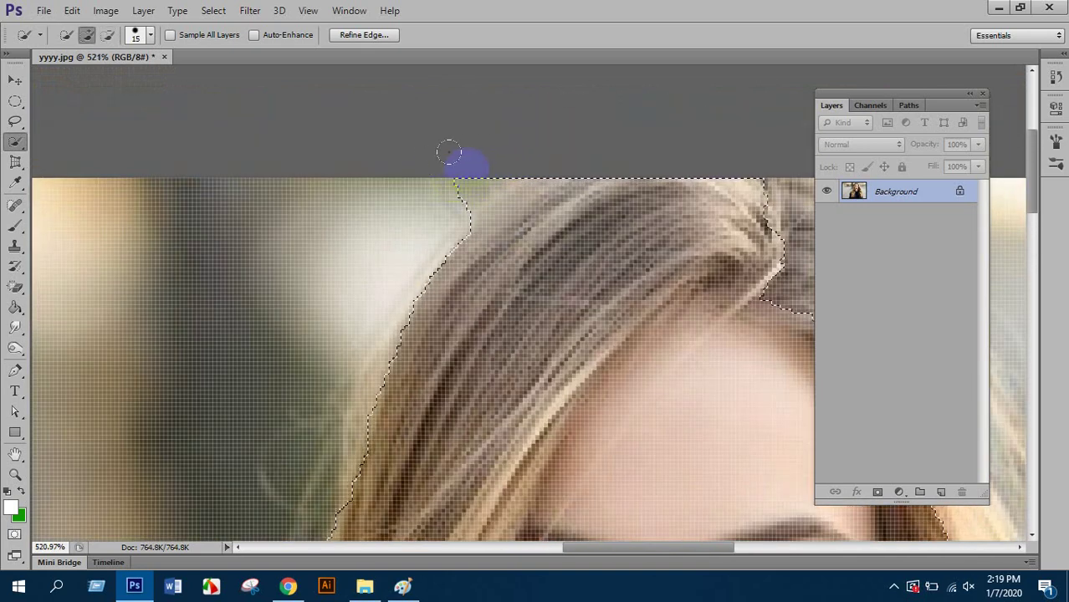
scroll(456, 153, "down", 2)
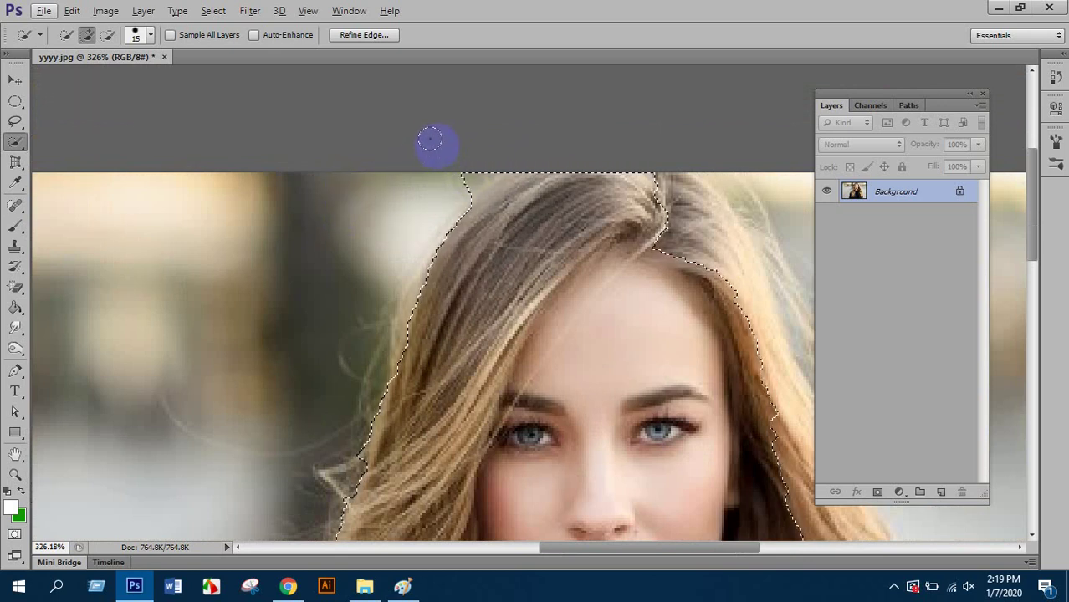
left_click(20, 144)
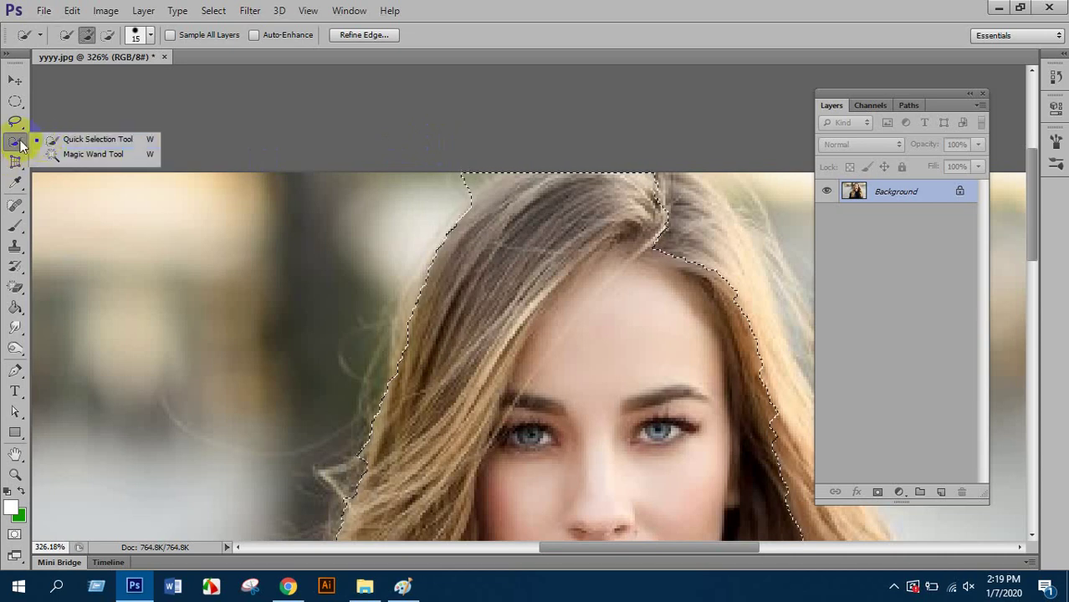
left_click(61, 139)
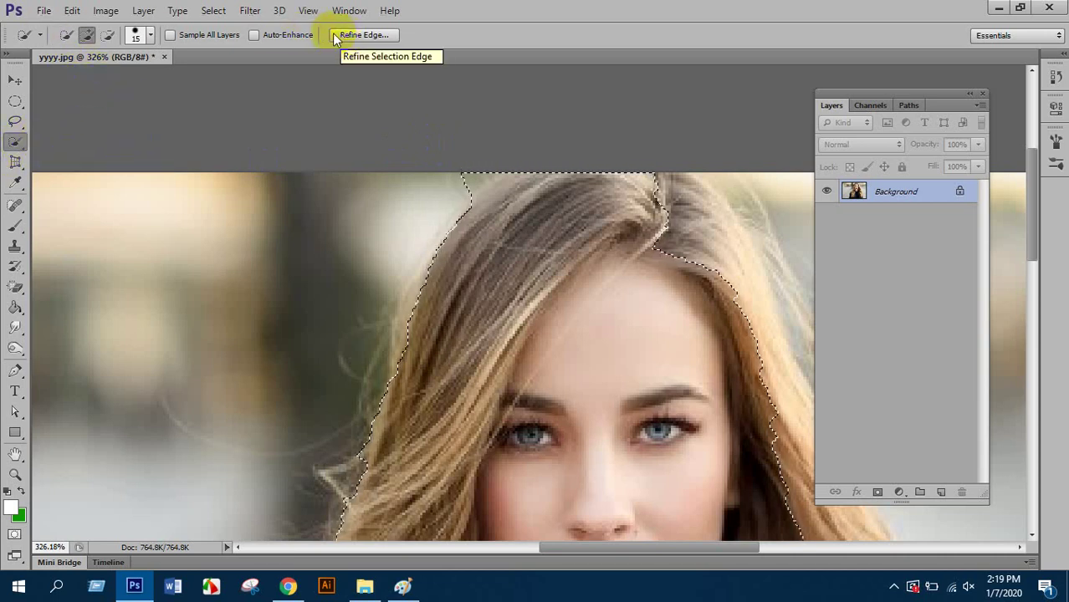
left_click(110, 36)
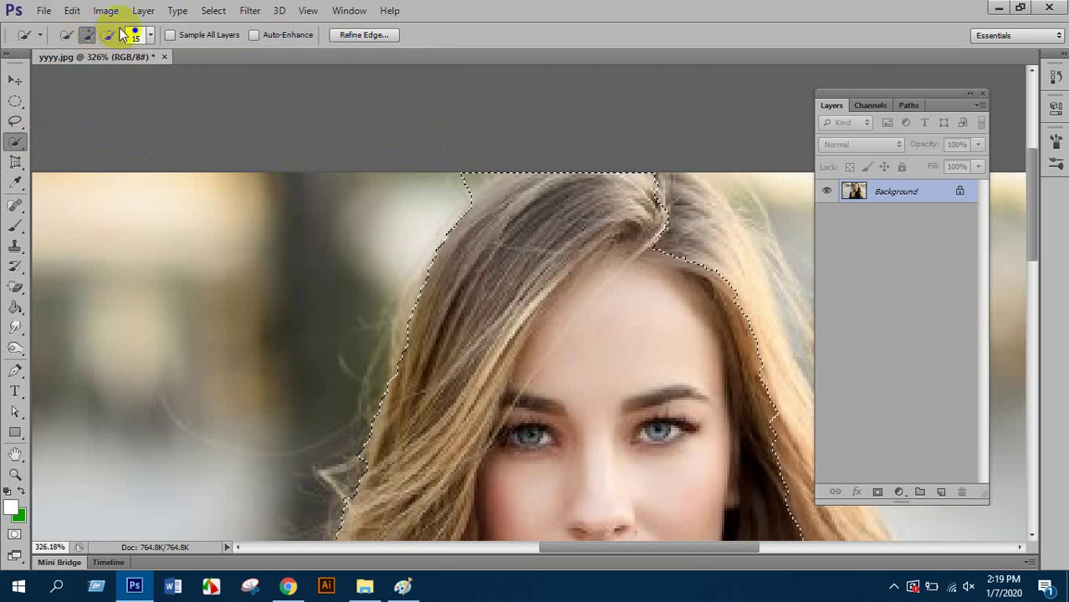
left_click_drag(527, 216, 512, 201)
left_click_drag(478, 159, 473, 163)
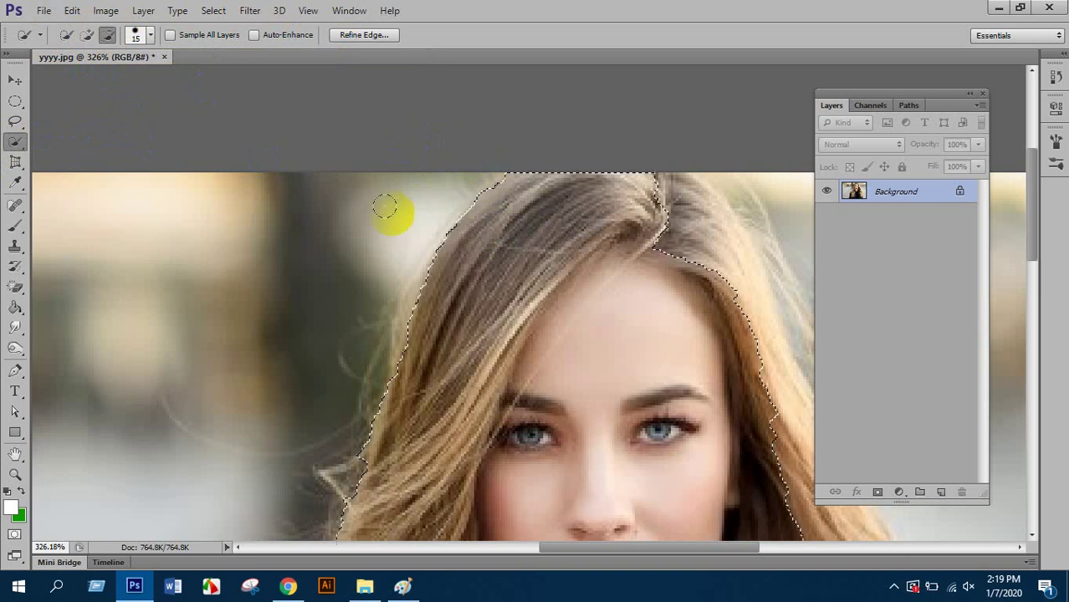
left_click(194, 110)
- Switch back to Add to Selection and brush over the hair at the left of the crown
left_click(87, 36)
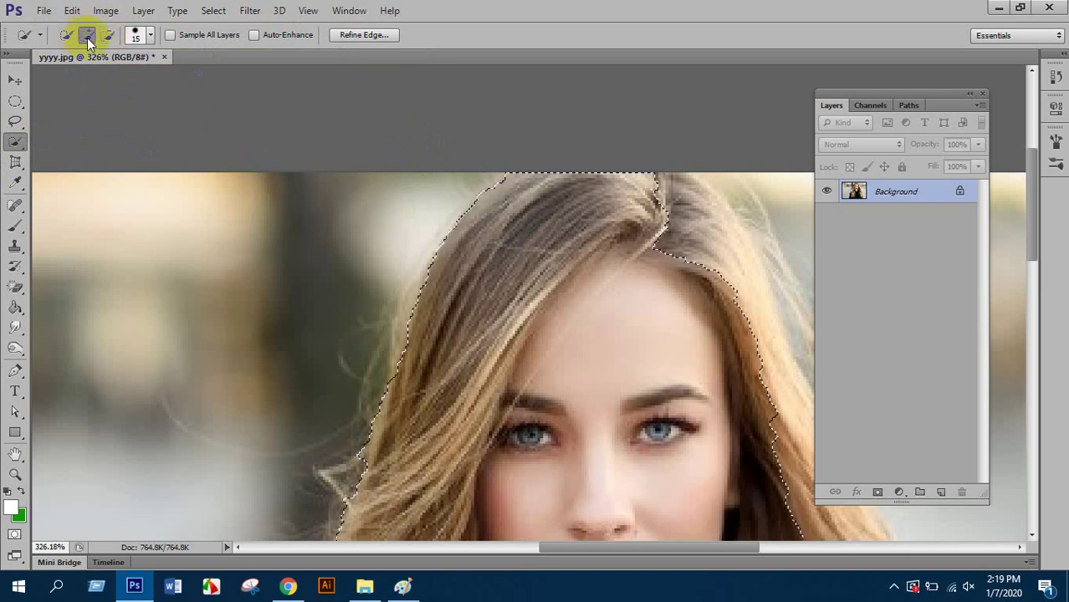
left_click_drag(360, 171, 484, 242)
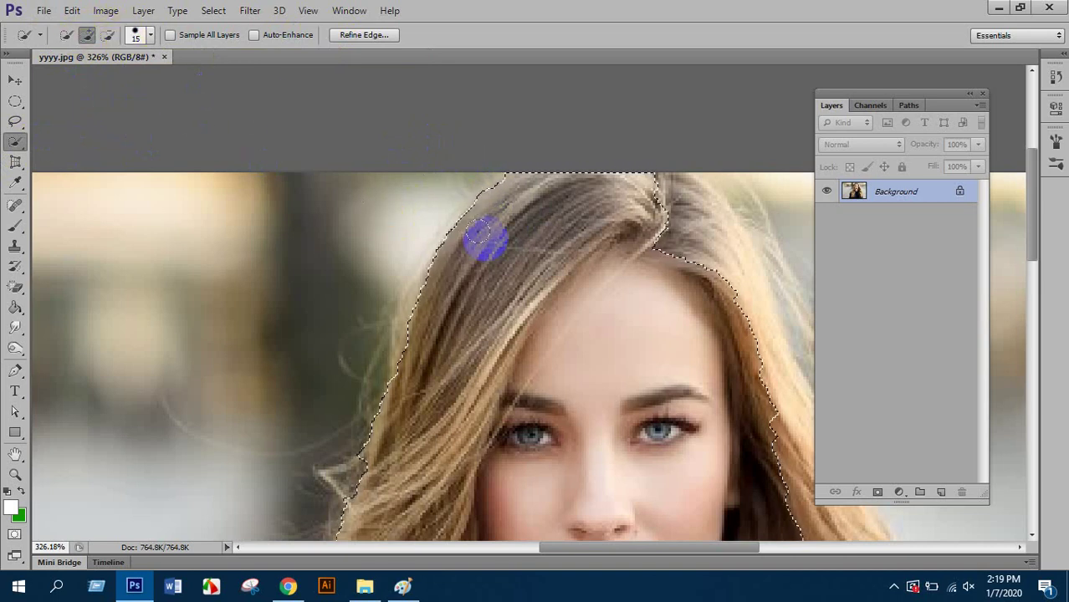
key("alt")
scroll(487, 236, "down", 3)
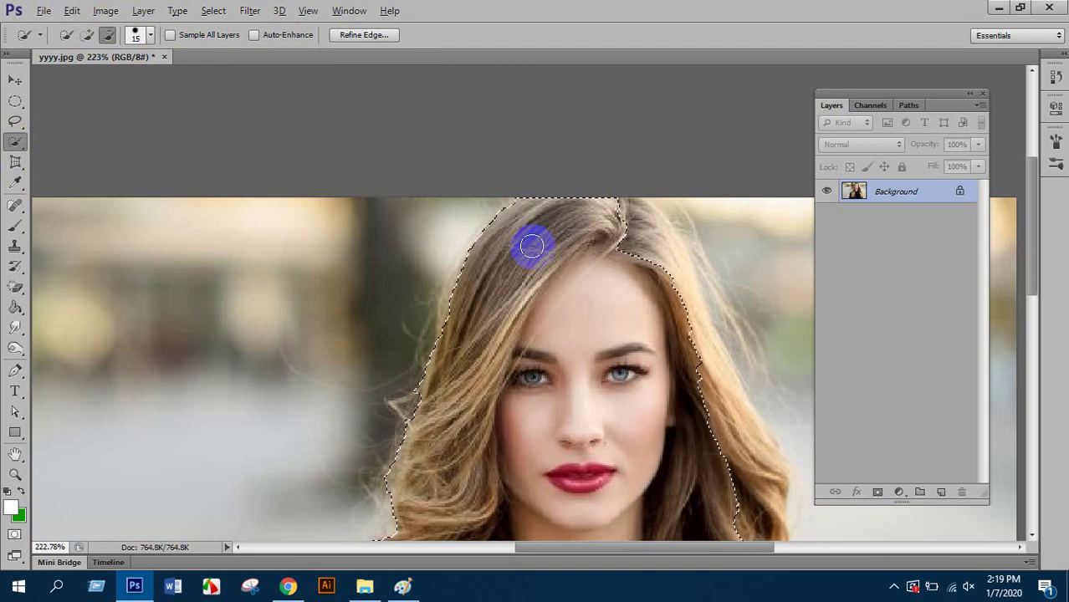
mouse_move(532, 247)
left_mouse_down()
mouse_move(540, 239)
mouse_move(528, 265)
mouse_move(527, 253)
mouse_move(551, 284)
left_mouse_up()
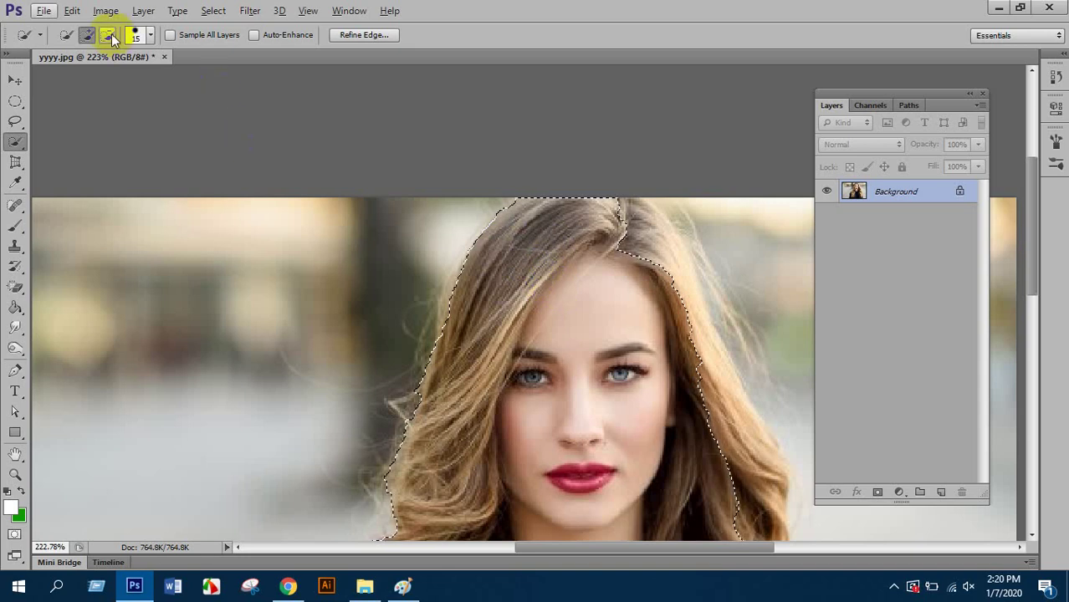
- Extend the quick selection over the right side of the crown and down the right-hand hair
key("alt")
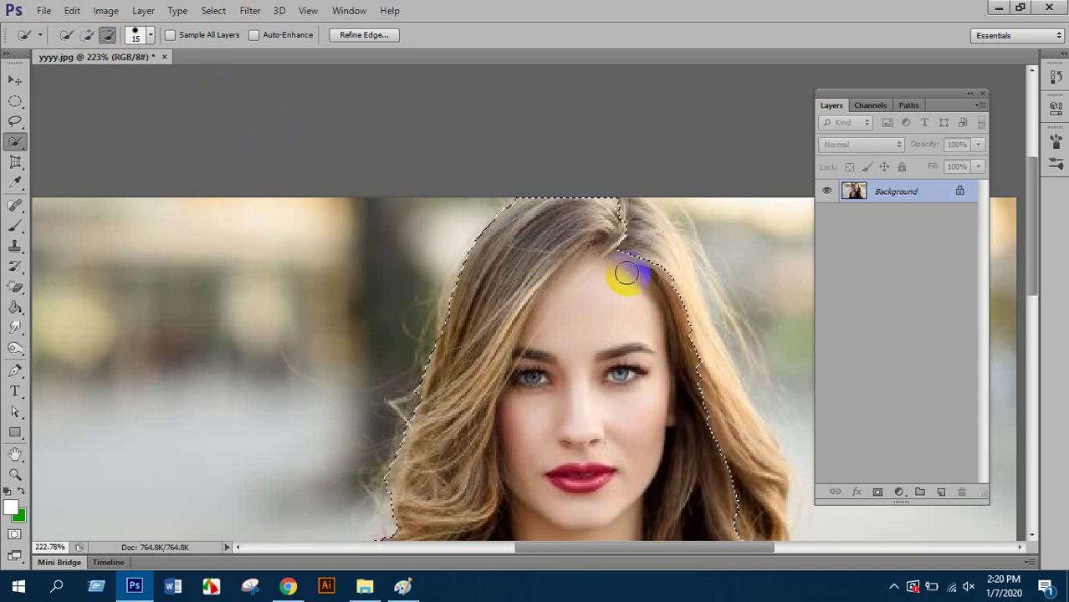
mouse_move(627, 271)
left_mouse_down()
mouse_move(628, 232)
mouse_move(650, 262)
mouse_move(640, 210)
mouse_move(645, 225)
left_mouse_up()
left_click_drag(458, 175, 181, 103)
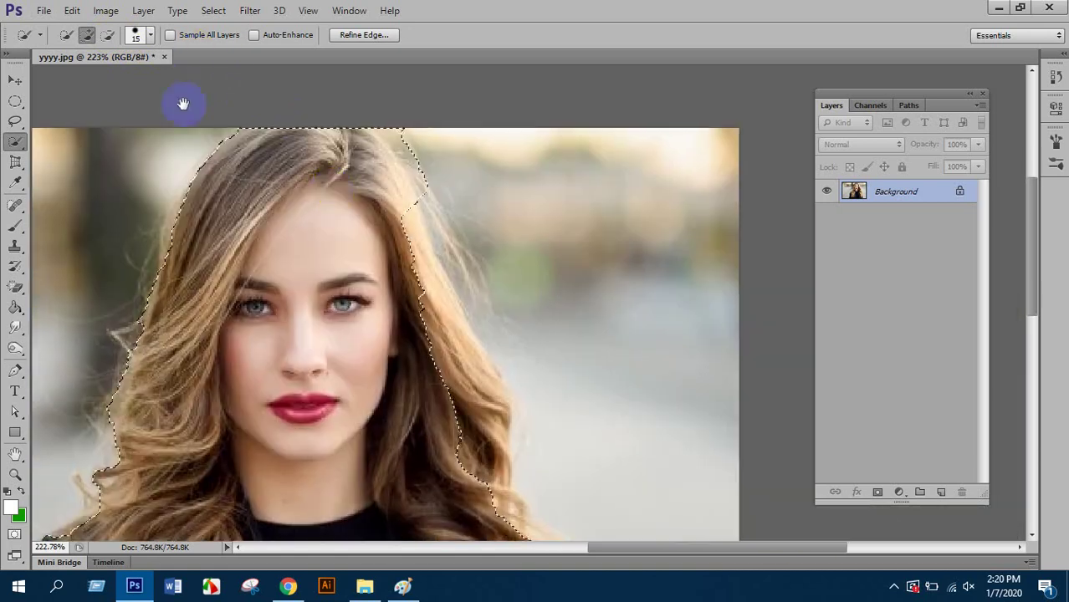
mouse_move(394, 235)
left_mouse_down()
mouse_move(430, 304)
mouse_move(445, 307)
mouse_move(468, 400)
mouse_move(495, 350)
mouse_move(491, 341)
mouse_move(484, 462)
mouse_move(505, 491)
mouse_move(503, 410)
mouse_move(529, 447)
mouse_move(535, 411)
mouse_move(559, 438)
mouse_move(536, 402)
mouse_move(552, 442)
mouse_move(518, 439)
mouse_move(479, 327)
left_mouse_up()
scroll(494, 349, "down", 1)
scroll(510, 420, "down", 1)
scroll(520, 442, "down", 1)
scroll(552, 439, "down", 5)
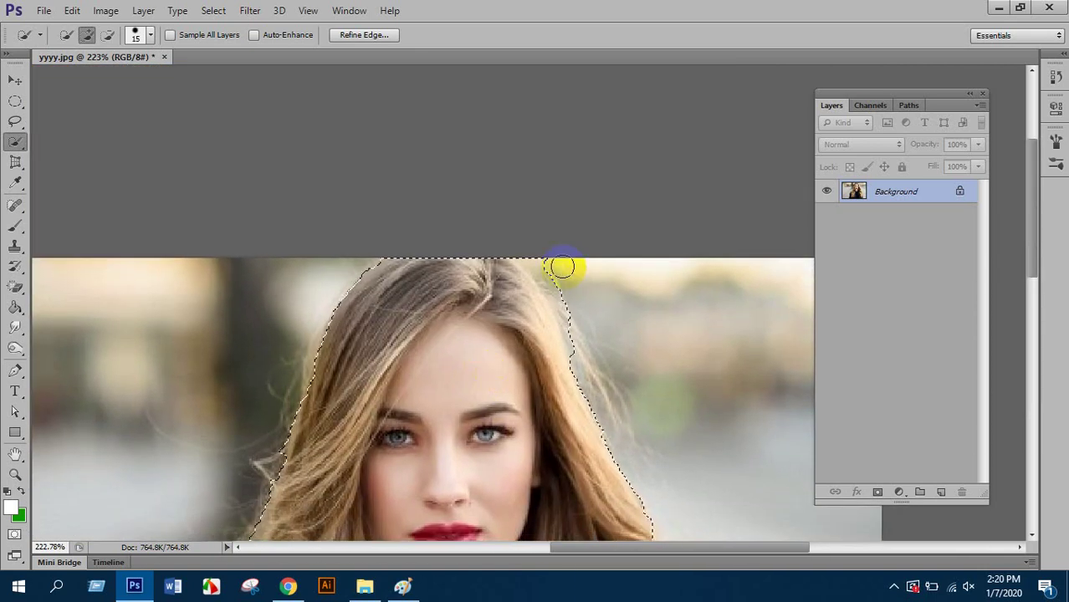
- Trim the background beside the right of the crown from the quick selection
scroll(560, 272, "up", 2)
mouse_move(554, 262)
left_mouse_down()
mouse_move(527, 226)
mouse_move(514, 231)
mouse_move(560, 303)
mouse_move(590, 401)
mouse_move(599, 378)
mouse_move(569, 302)
left_mouse_up()
scroll(573, 296, "down", 4)
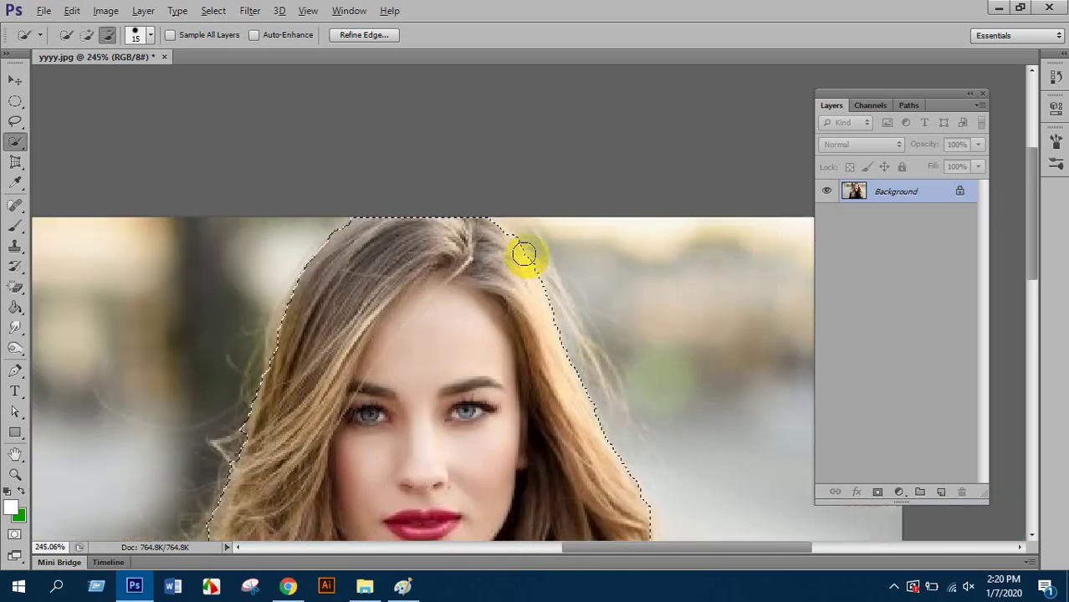
scroll(520, 250, "down", 2)
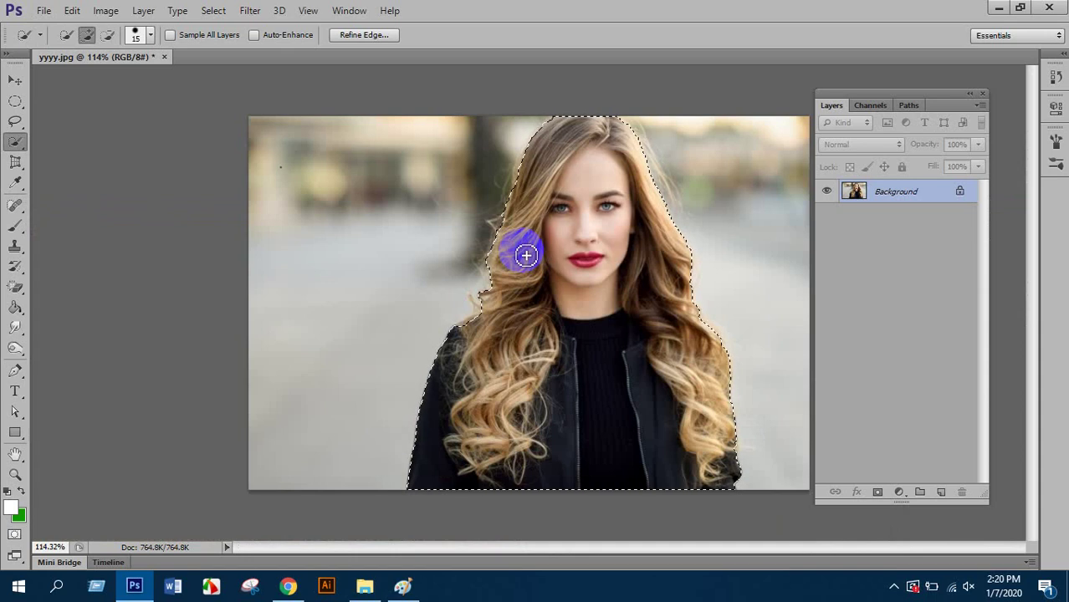
left_click(501, 200)
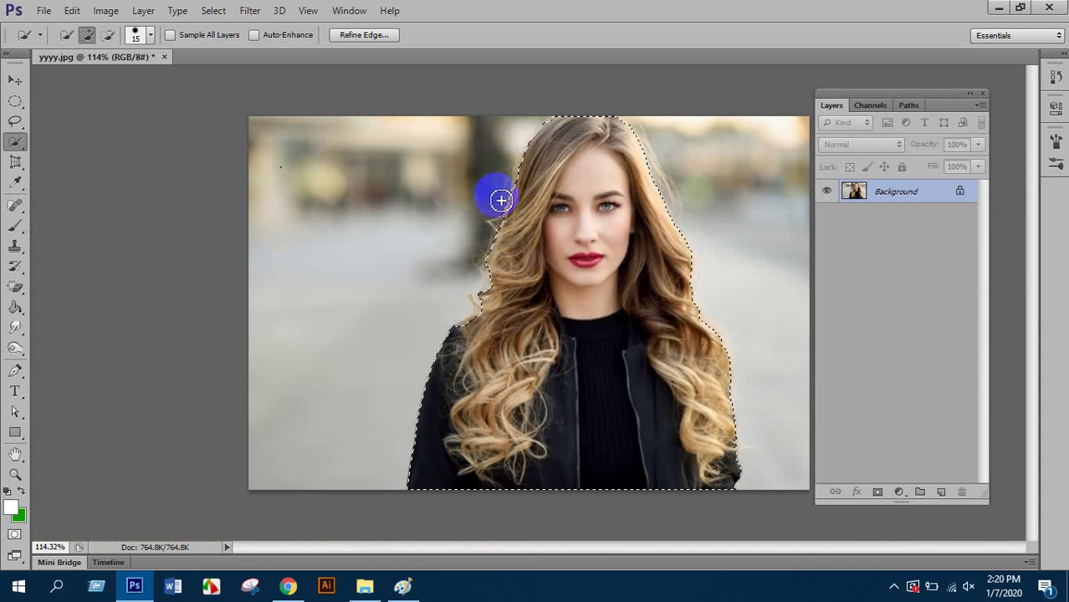
mouse_move(470, 208)
left_mouse_down()
mouse_move(477, 263)
mouse_move(488, 268)
mouse_move(485, 238)
left_mouse_up()
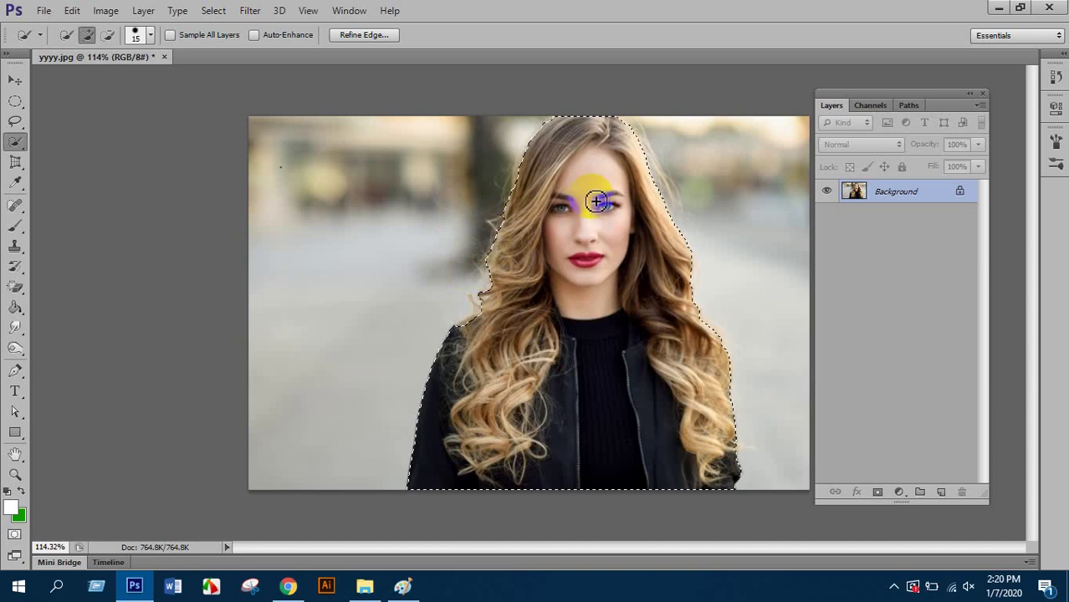
left_click(688, 253)
left_click_drag(688, 253, 658, 300)
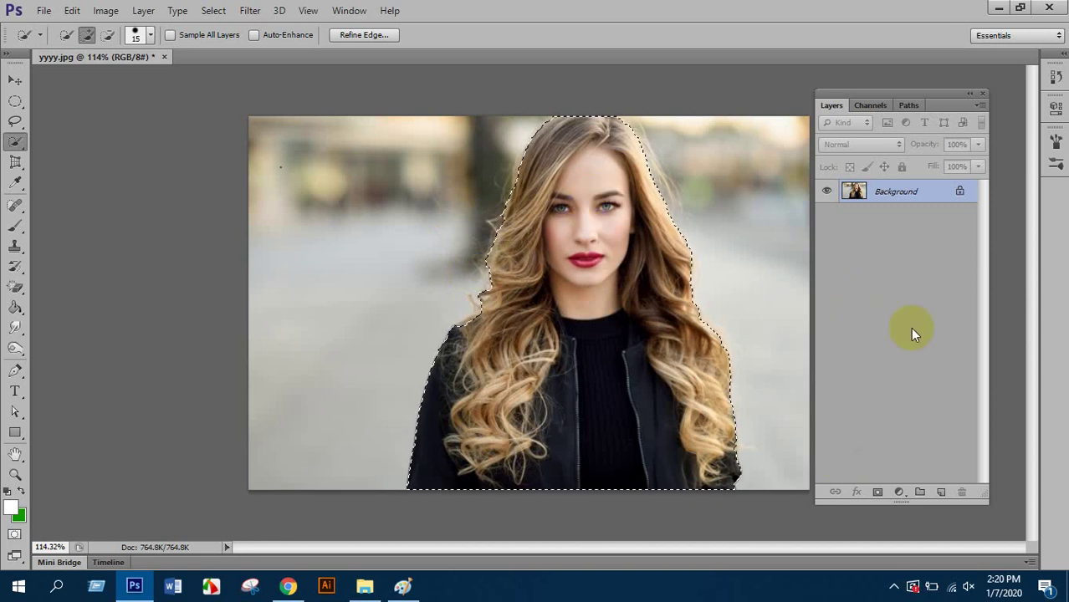
- Move the Layers panel clear of the photo and add a layer mask from the selection to hide the background
left_click_drag(884, 90, 912, 71)
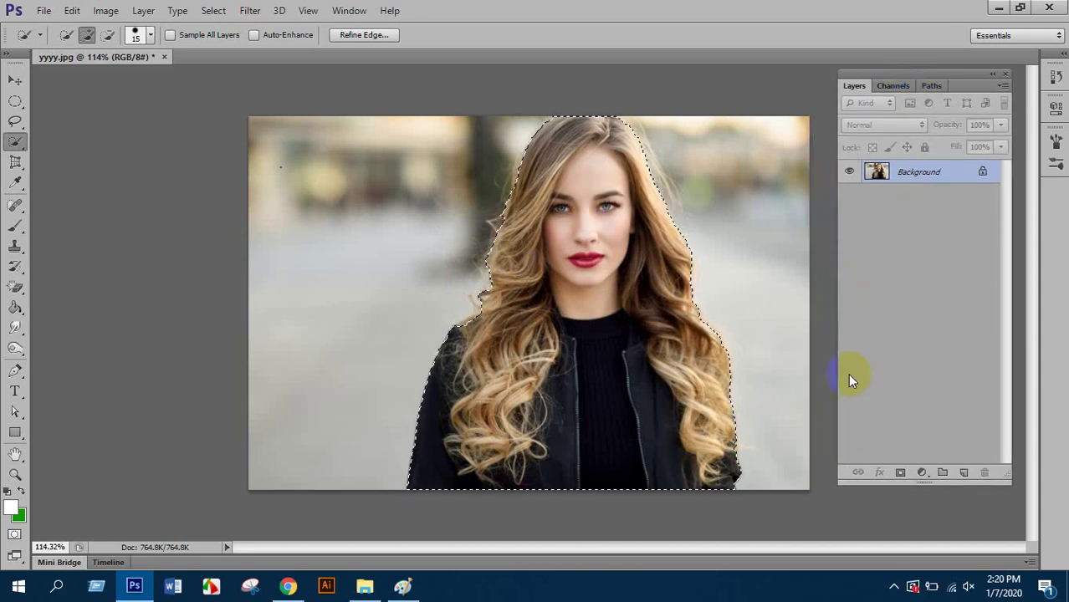
left_click(902, 474)
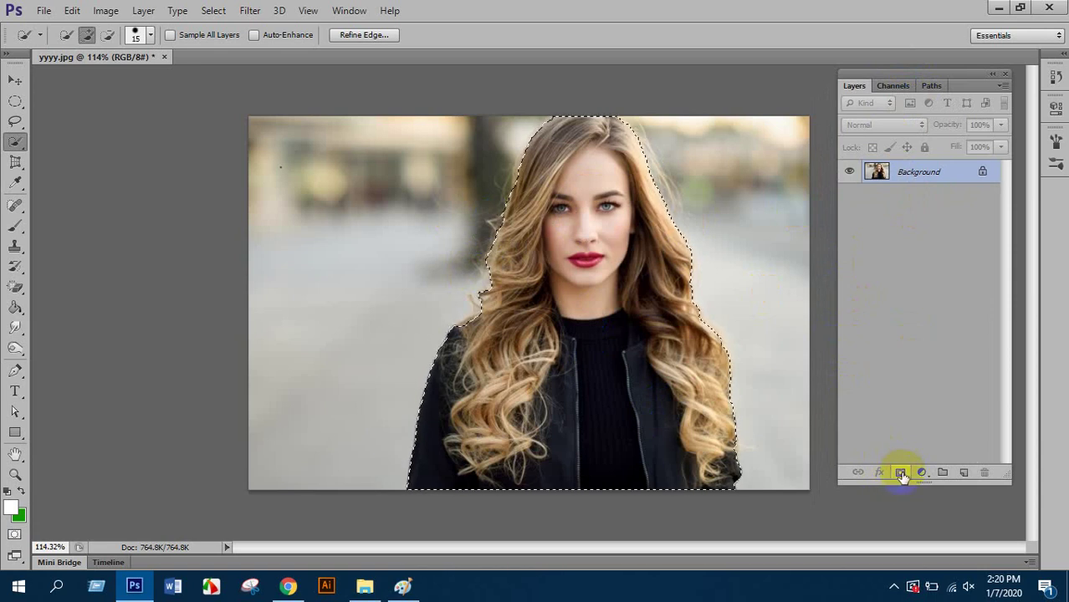
left_click(675, 275)
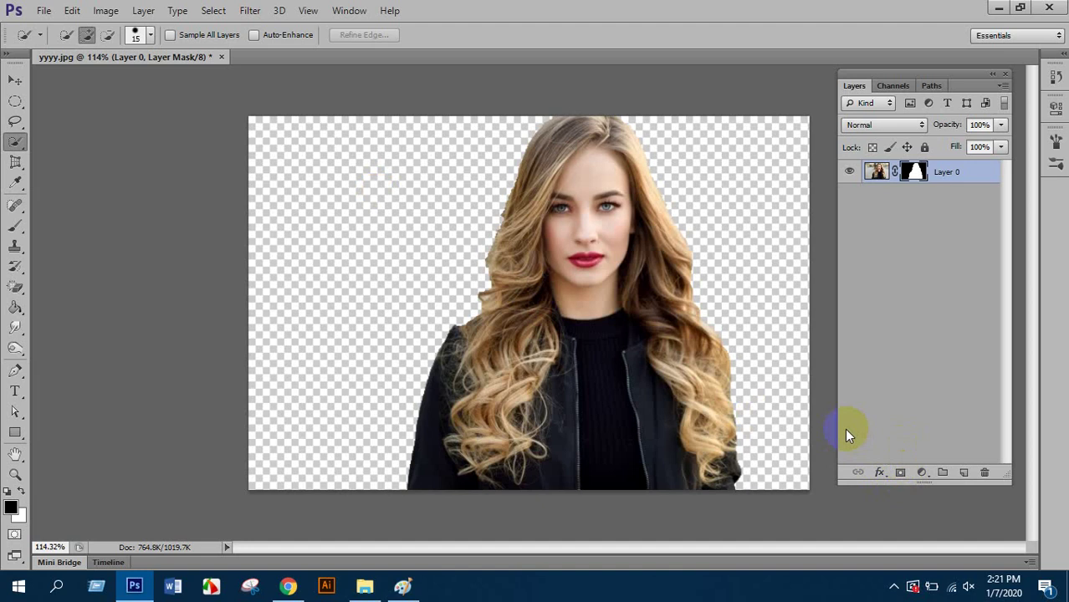
- Examine the layer and mask thumbnails and the cutout's hair edges up close
left_click(917, 176)
left_click(913, 172)
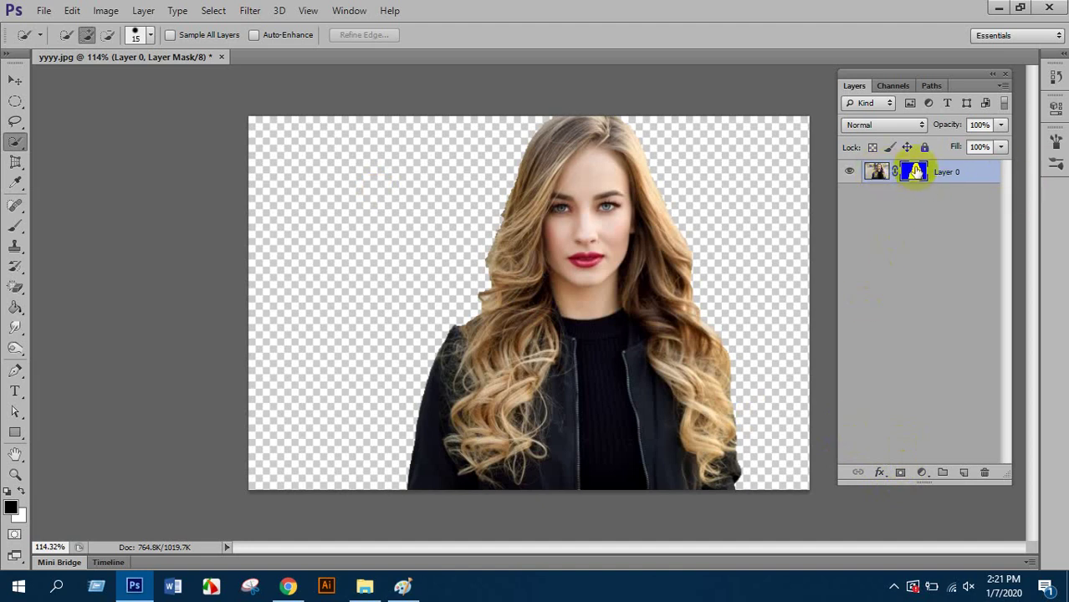
left_click(877, 173)
left_click(913, 172)
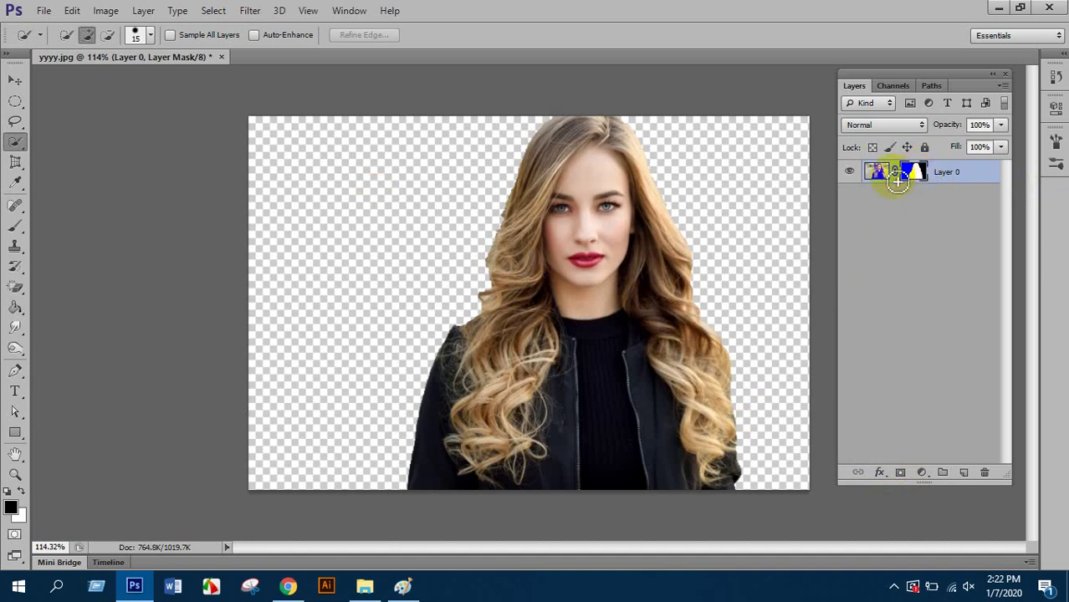
left_click(580, 205)
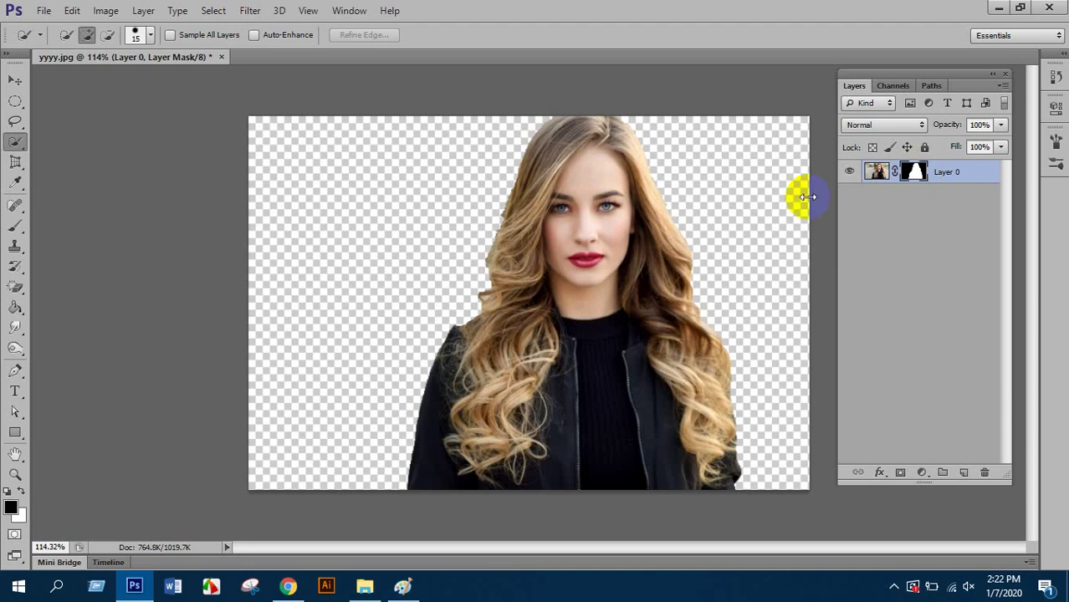
left_click(904, 173)
mouse_move(556, 180)
left_mouse_down()
mouse_move(529, 191)
mouse_move(546, 206)
left_mouse_up()
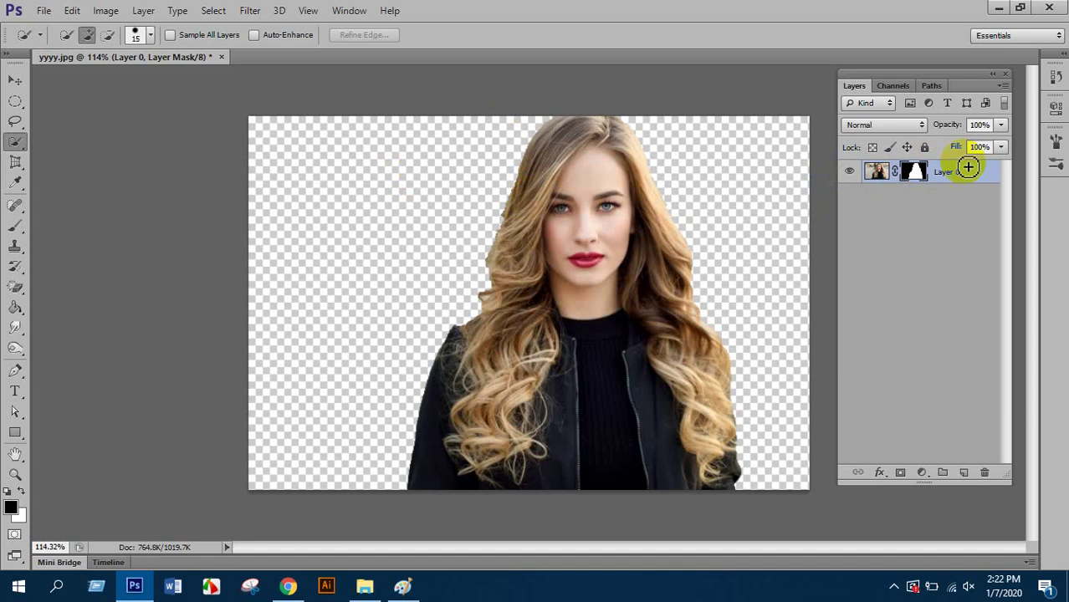
left_click_drag(587, 315, 588, 321)
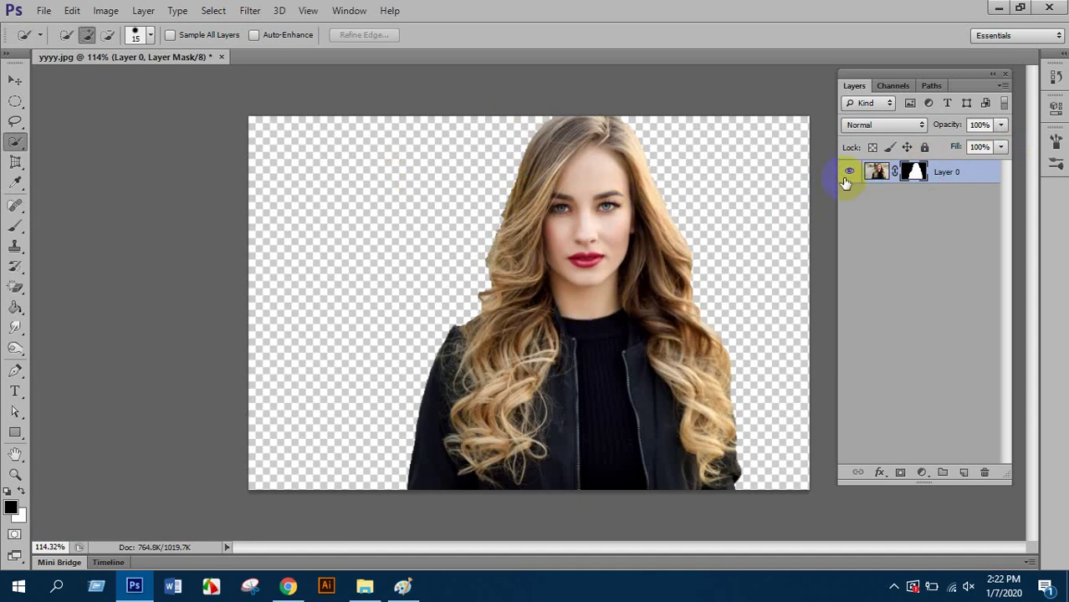
left_click(914, 172)
left_click_drag(807, 107, 748, 132)
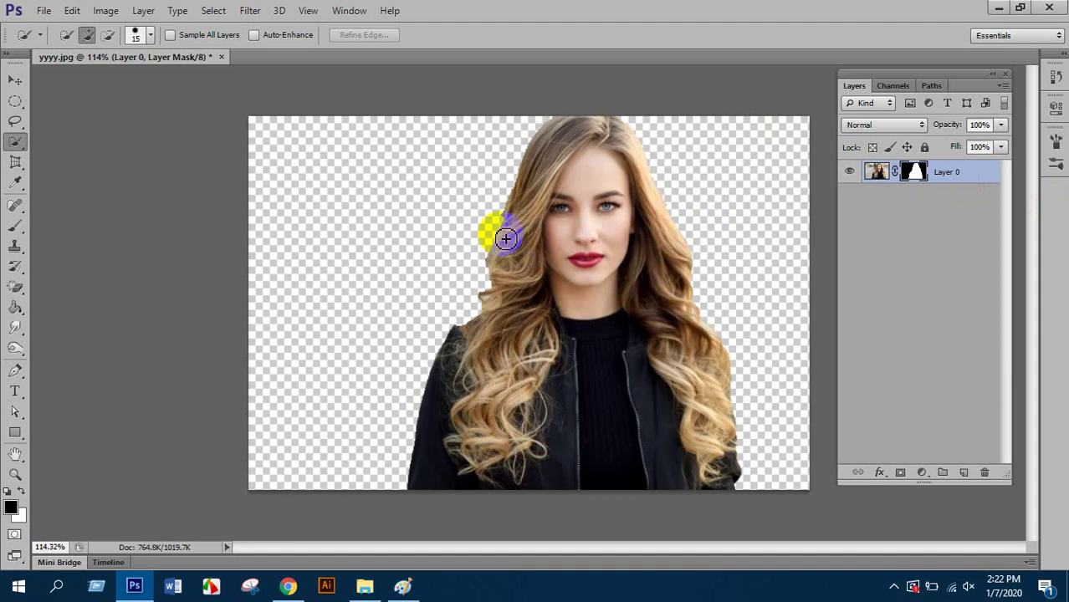
scroll(512, 235, "up", 2)
scroll(516, 235, "down", 3)
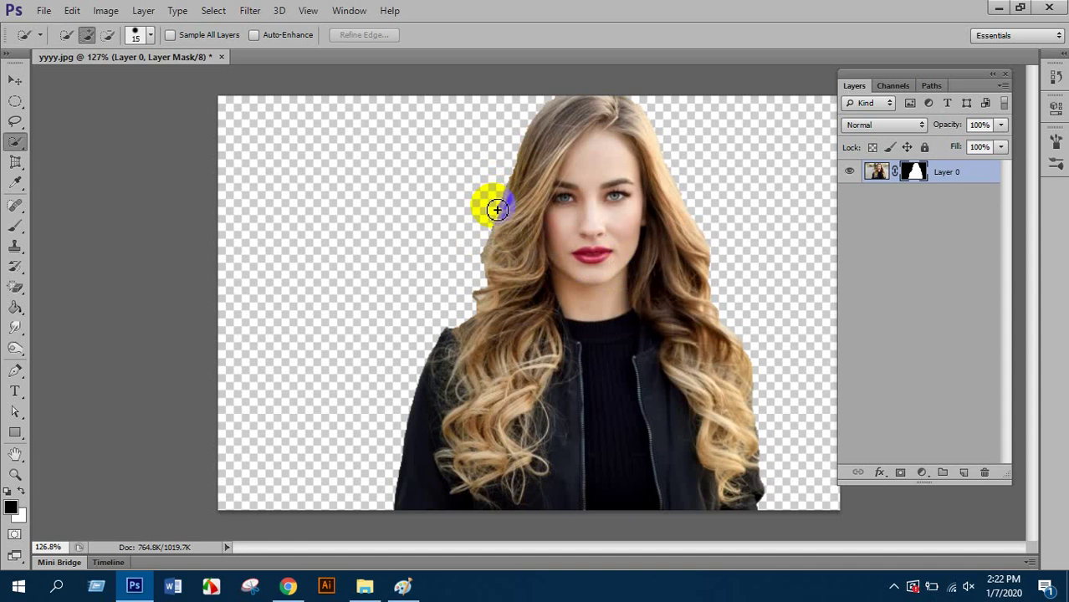
- Undo the layer mask to bring back the background and the selection around the woman
key("ctrl+z")
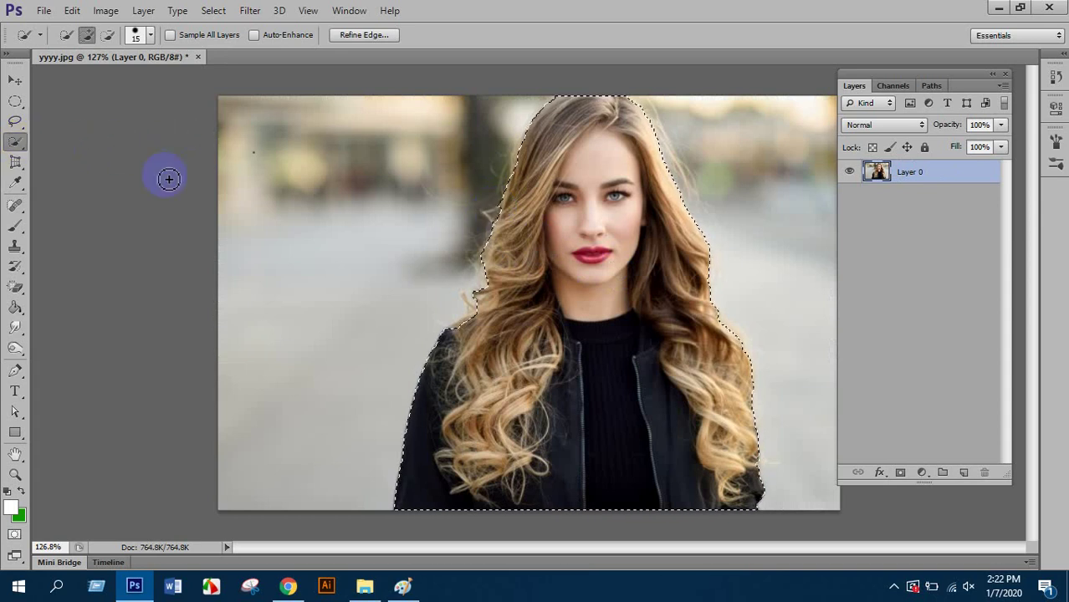
left_click(489, 172)
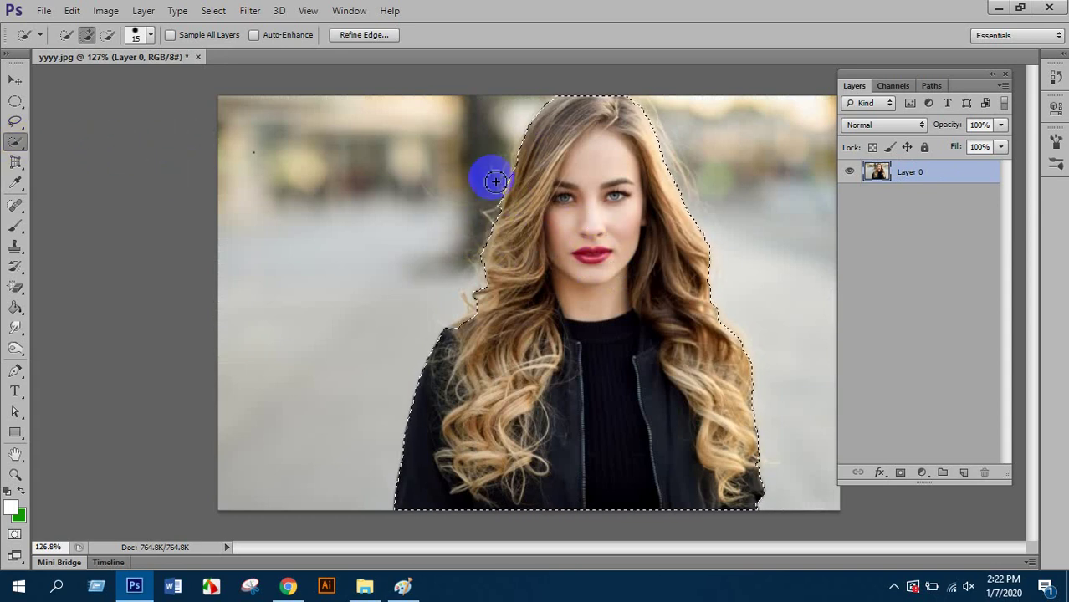
- Open Refine Edge for the selection, keep the On Black view and enable Smart Radius
left_click(372, 35)
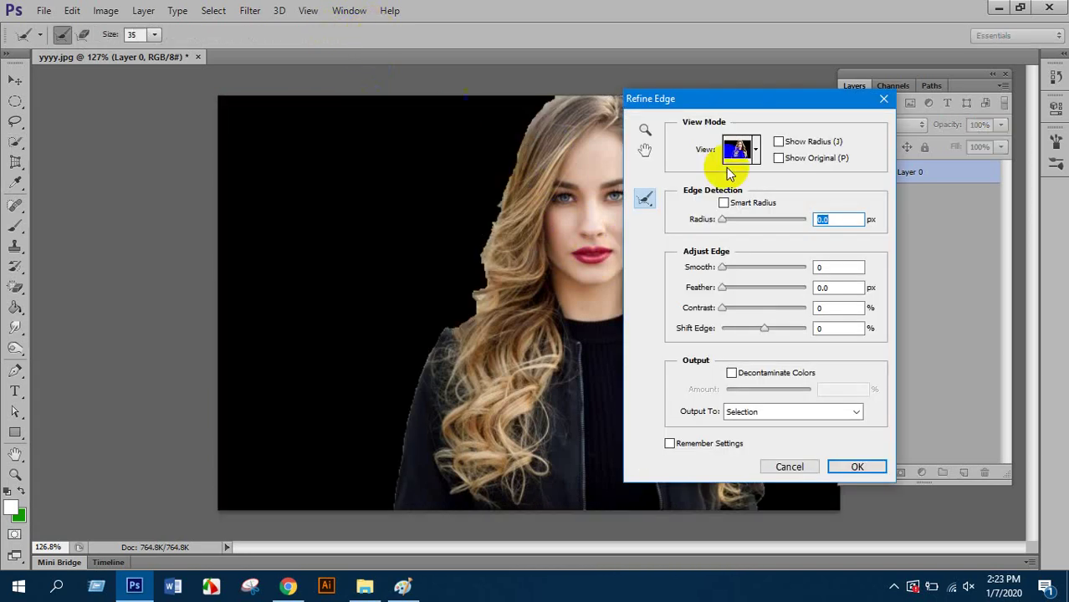
left_click_drag(713, 95, 191, 90)
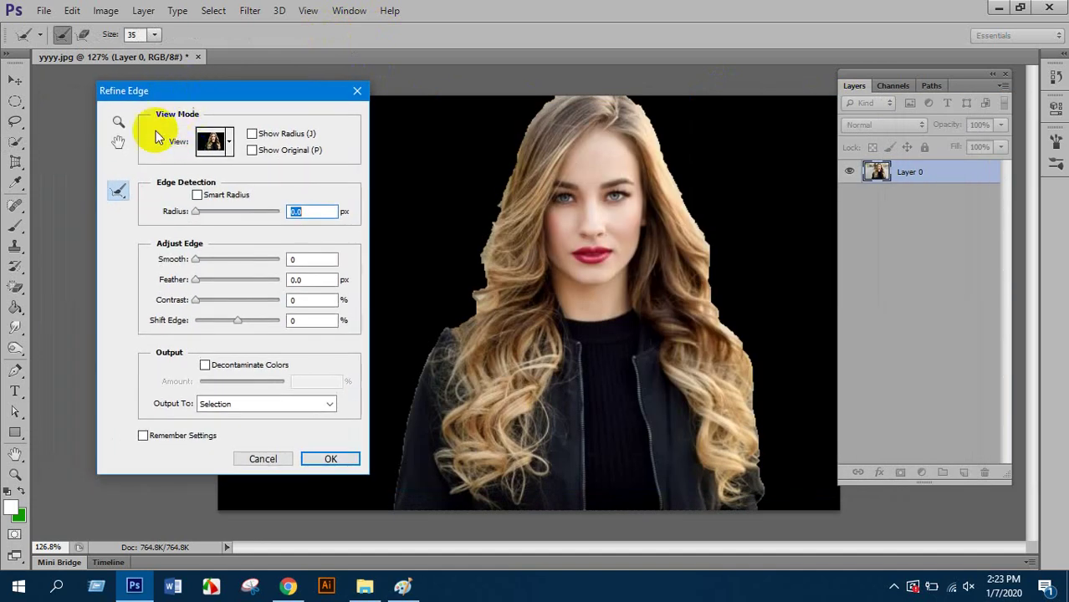
left_click(212, 141)
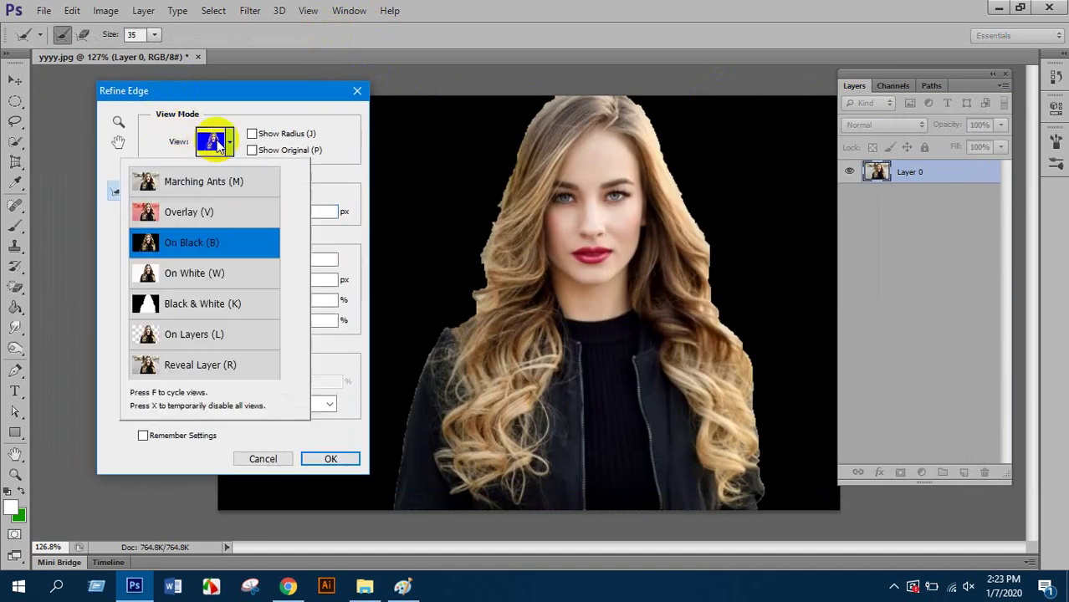
left_click(198, 245)
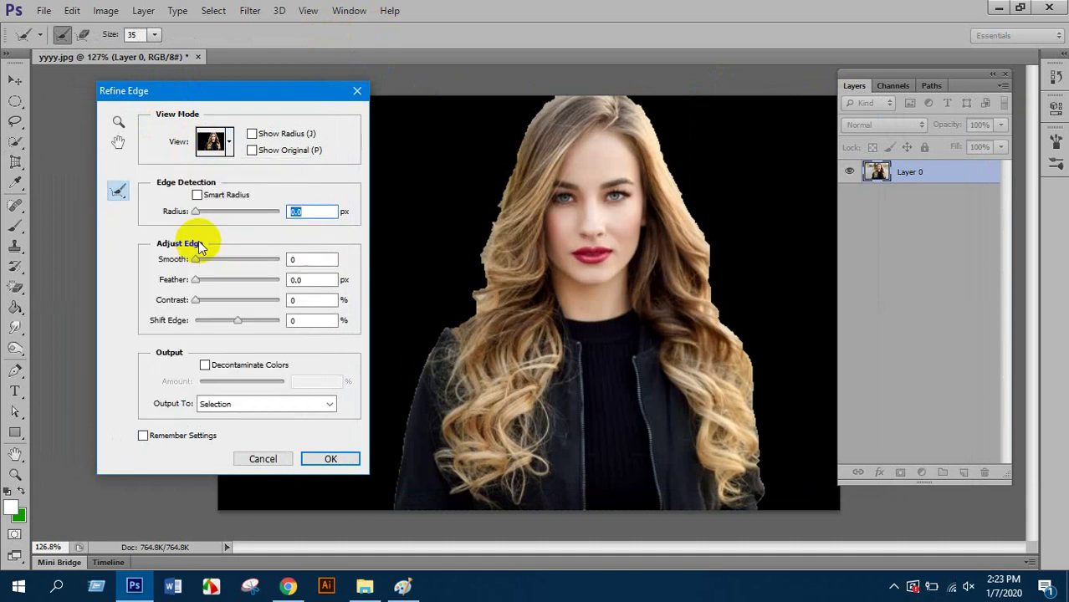
left_click(198, 194)
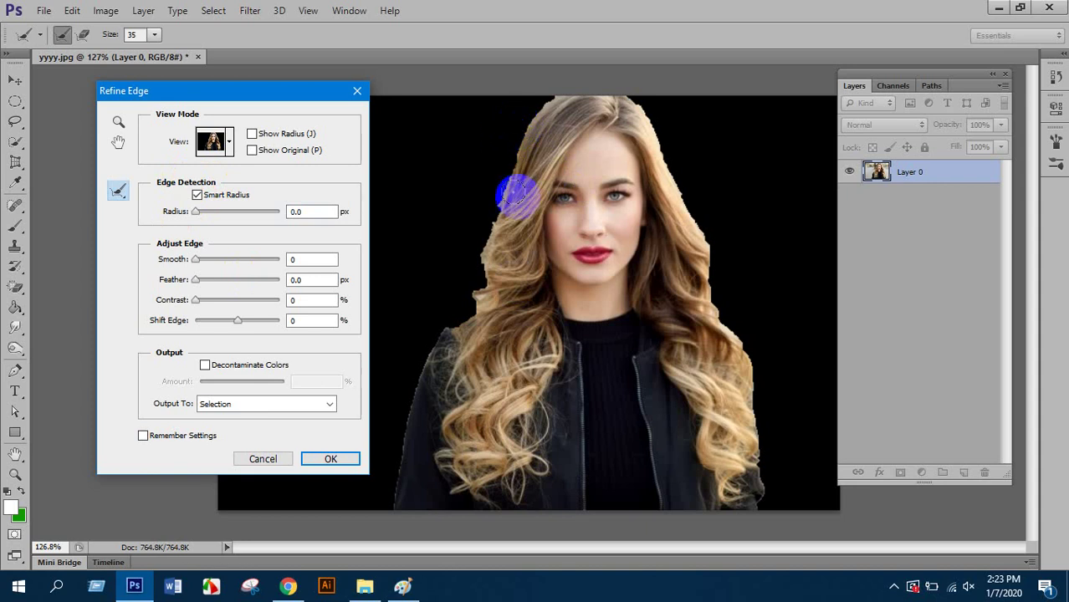
- Reduce the refine brush size to 15 and brush along the hair outline on both sides of the woman
key("bracketleft")
key("bracketleft")
key("bracketleft")
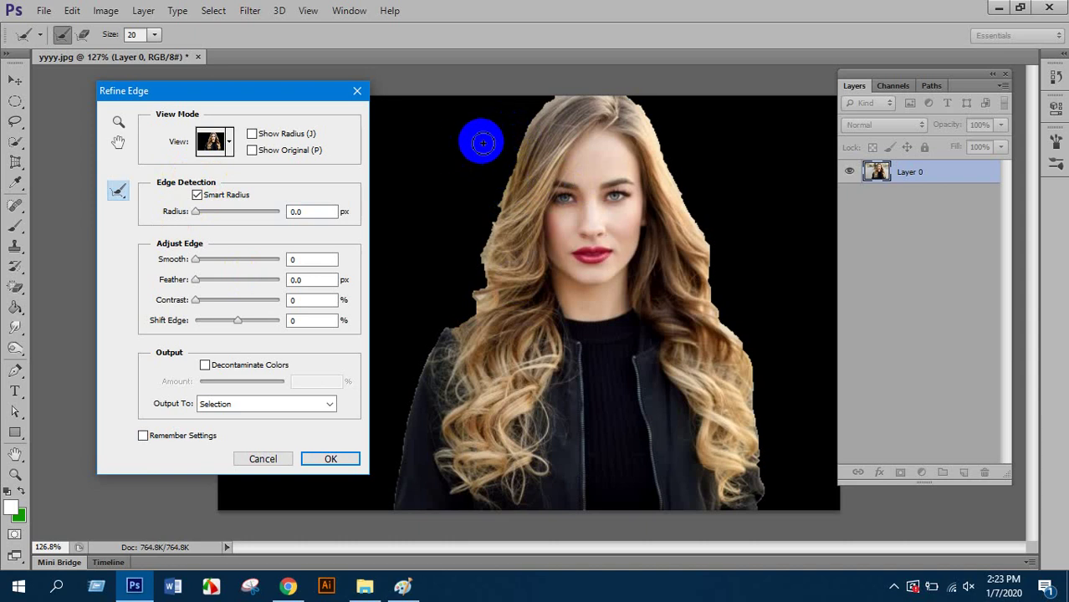
key("bracketleft")
mouse_move(506, 201)
left_mouse_down()
mouse_move(508, 137)
mouse_move(540, 100)
mouse_move(554, 102)
mouse_move(529, 107)
mouse_move(518, 127)
mouse_move(514, 177)
mouse_move(479, 241)
mouse_move(480, 289)
mouse_move(455, 325)
mouse_move(467, 268)
mouse_move(456, 311)
mouse_move(465, 282)
mouse_move(490, 263)
mouse_move(478, 220)
mouse_move(461, 291)
mouse_move(470, 227)
mouse_move(503, 170)
mouse_move(461, 241)
left_mouse_up()
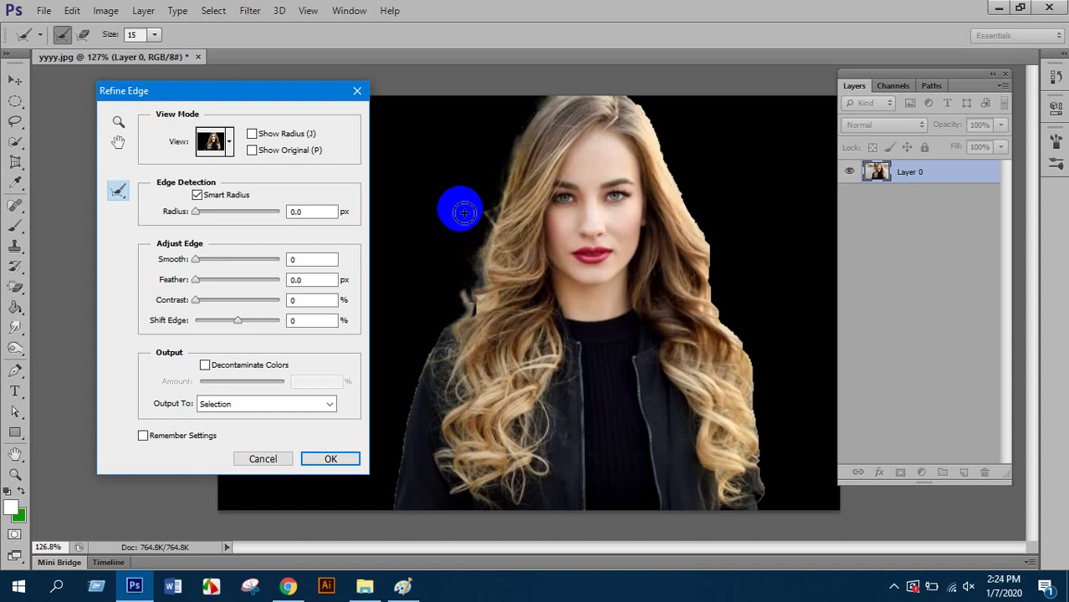
mouse_move(464, 213)
left_mouse_down()
mouse_move(480, 190)
mouse_move(534, 206)
mouse_move(642, 120)
mouse_move(636, 103)
mouse_move(671, 130)
mouse_move(692, 201)
mouse_move(719, 231)
mouse_move(672, 175)
mouse_move(657, 128)
mouse_move(710, 228)
mouse_move(650, 104)
mouse_move(677, 130)
mouse_move(713, 215)
mouse_move(684, 180)
mouse_move(722, 248)
mouse_move(716, 259)
mouse_move(703, 238)
mouse_move(717, 254)
mouse_move(724, 322)
mouse_move(740, 330)
mouse_move(735, 318)
mouse_move(763, 361)
mouse_move(769, 490)
left_mouse_up()
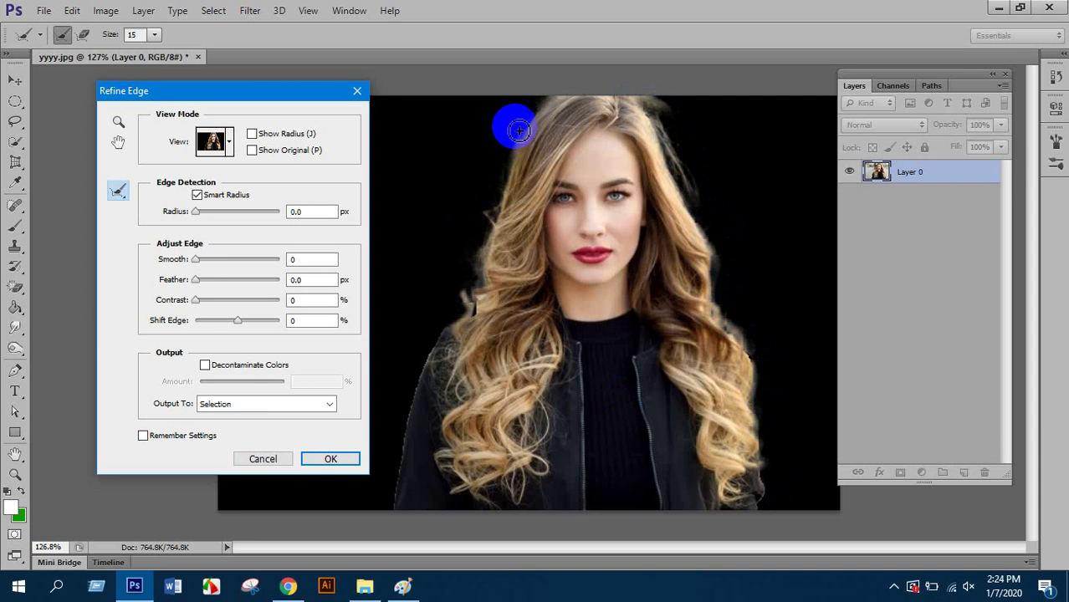
mouse_move(509, 123)
left_mouse_down()
mouse_move(501, 191)
mouse_move(482, 210)
mouse_move(503, 143)
mouse_move(495, 195)
mouse_move(503, 150)
mouse_move(492, 179)
mouse_move(509, 194)
mouse_move(506, 107)
mouse_move(504, 143)
mouse_move(429, 289)
mouse_move(456, 286)
left_mouse_up()
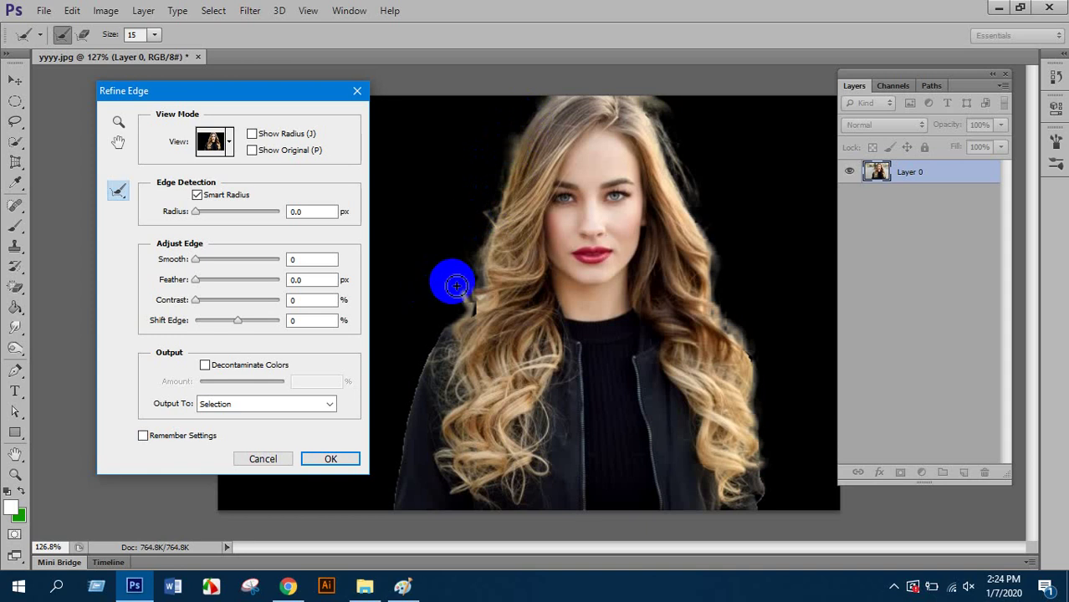
left_click_drag(456, 286, 389, 342)
- Cancel the edge refinement and deselect the woman
left_click(266, 458)
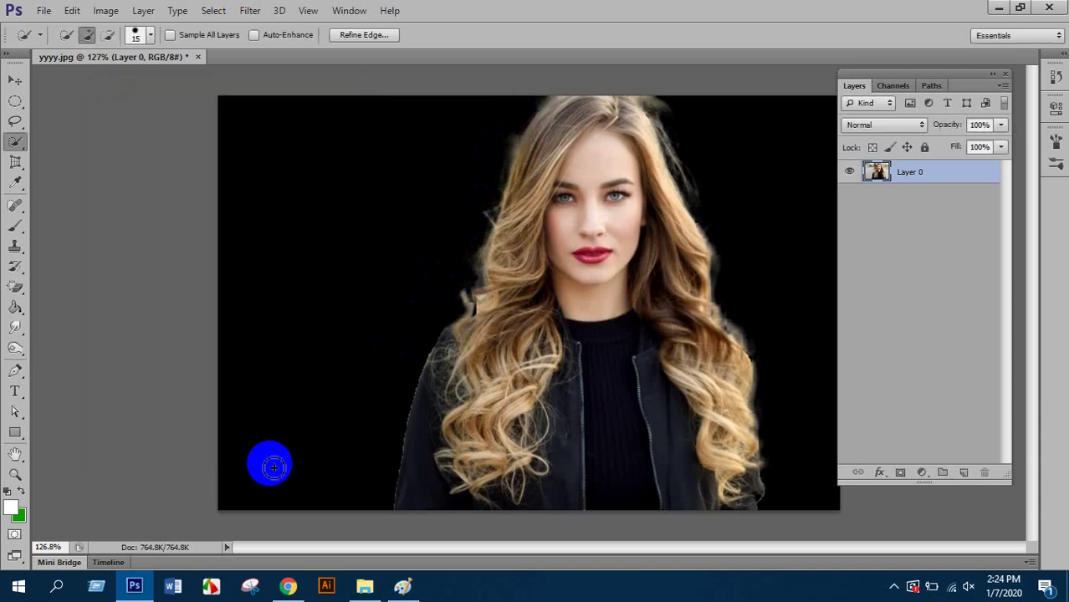
key("ctrl+d")
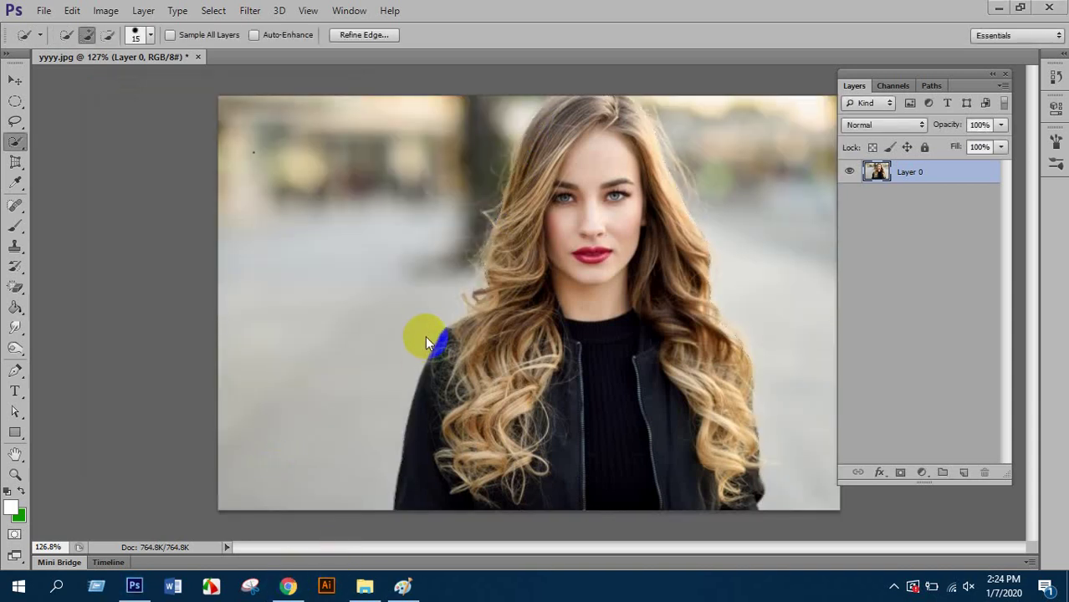
- Switch to Chrome, browse the hair girl image results and preview the Stylecraze photo of the smiling long-haired woman
left_click(286, 585)
scroll(476, 353, "up", 2)
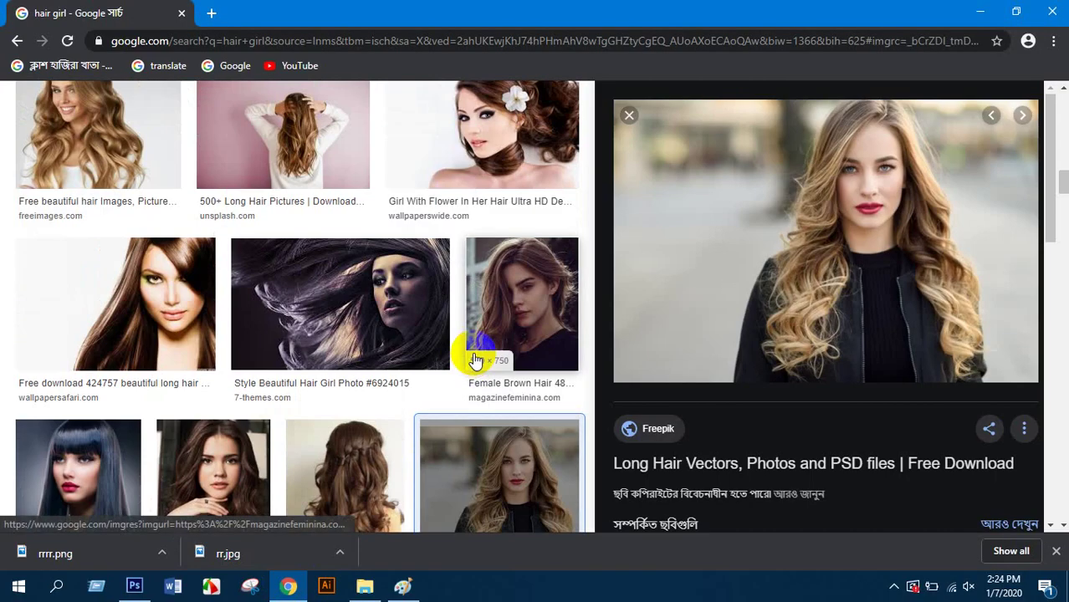
scroll(473, 363, "down", 2)
scroll(470, 366, "up", 6)
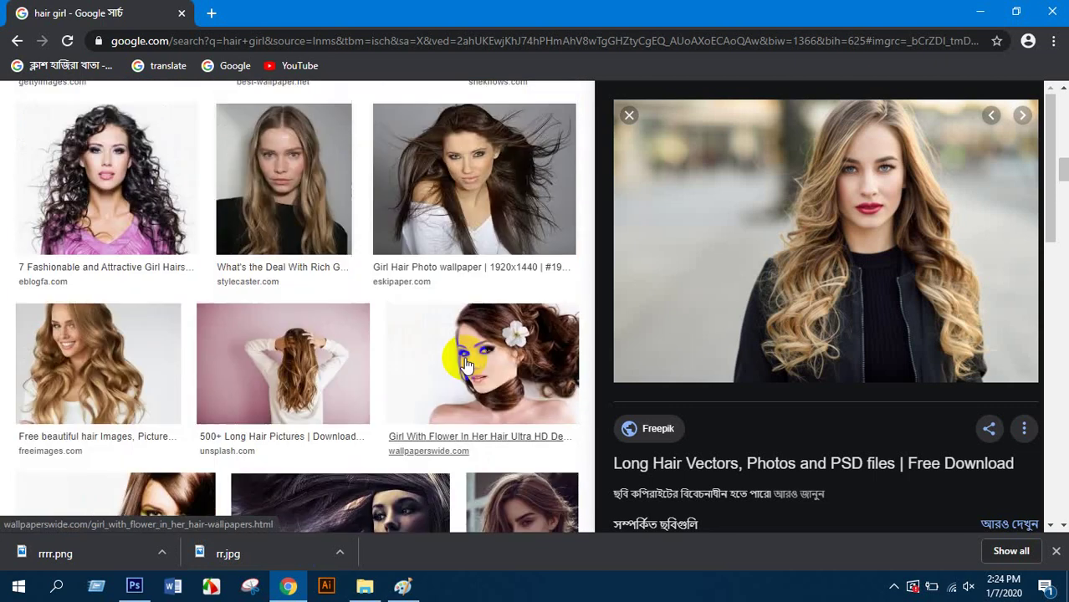
scroll(466, 365, "up", 5)
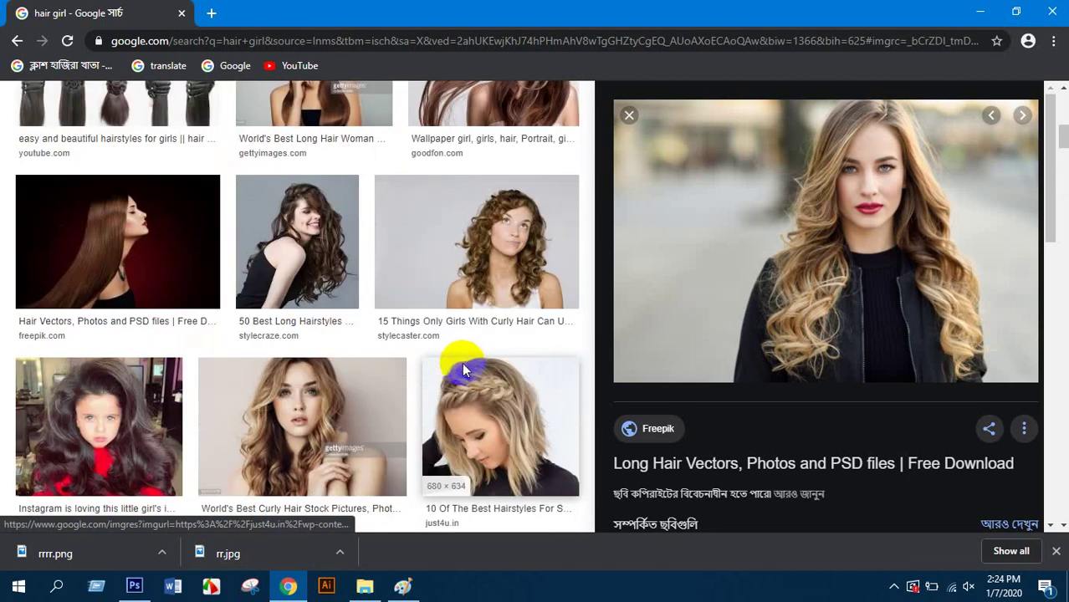
left_click(333, 221)
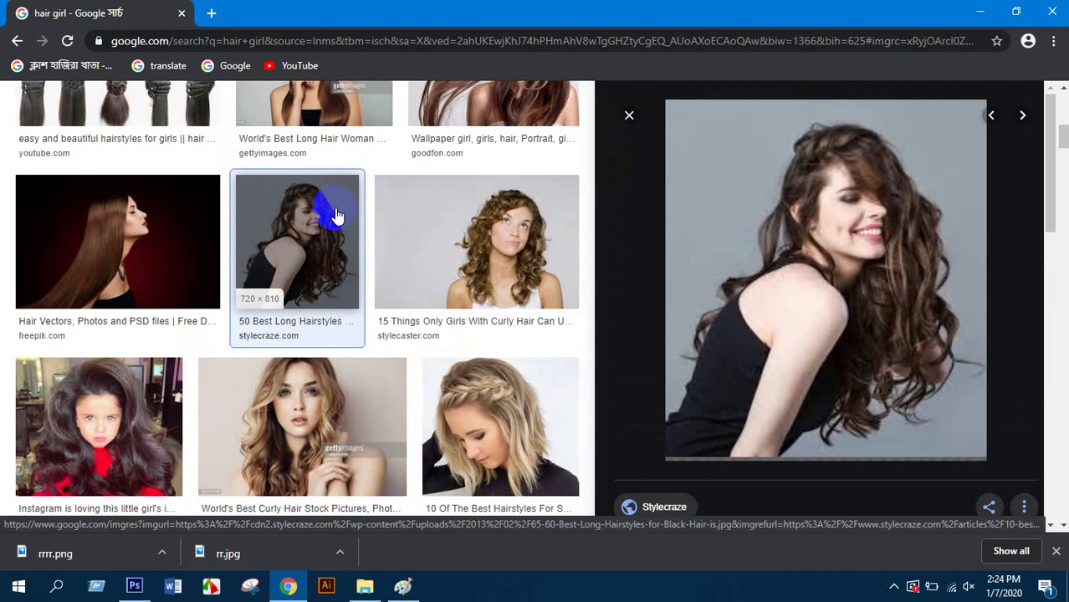
scroll(343, 225, "up", 5)
scroll(349, 224, "up", 3)
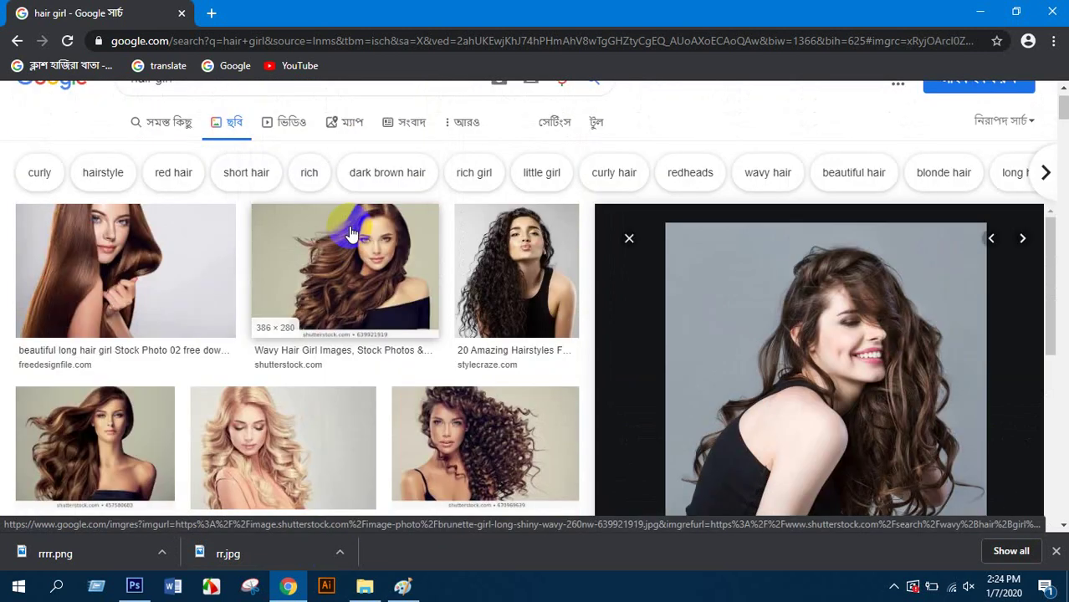
- Try the dark brown hair filter and return to the unfiltered hair girl image results
left_click(390, 183)
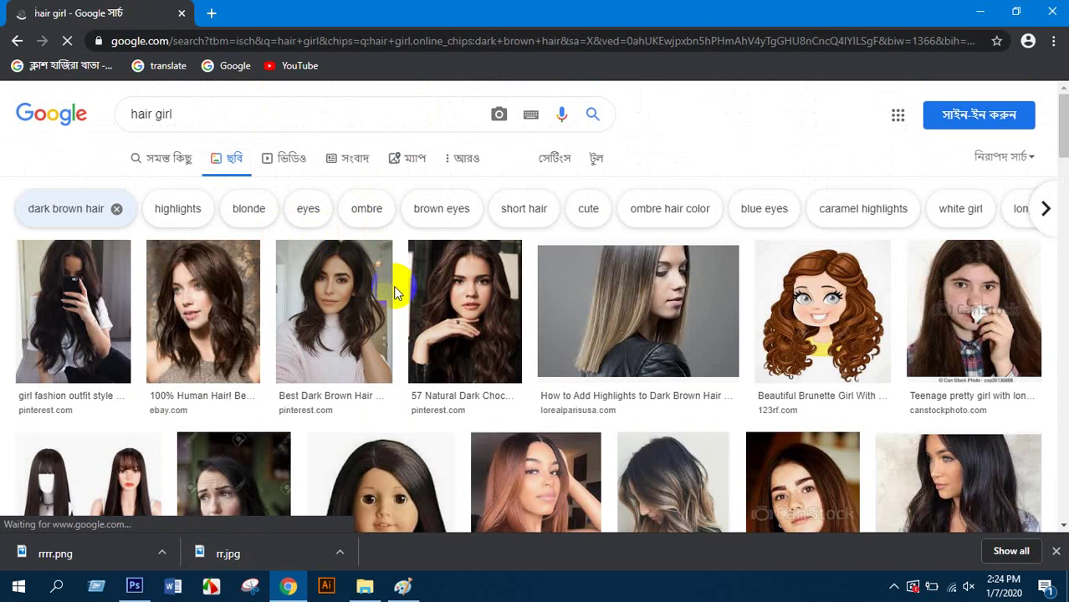
left_click(159, 165)
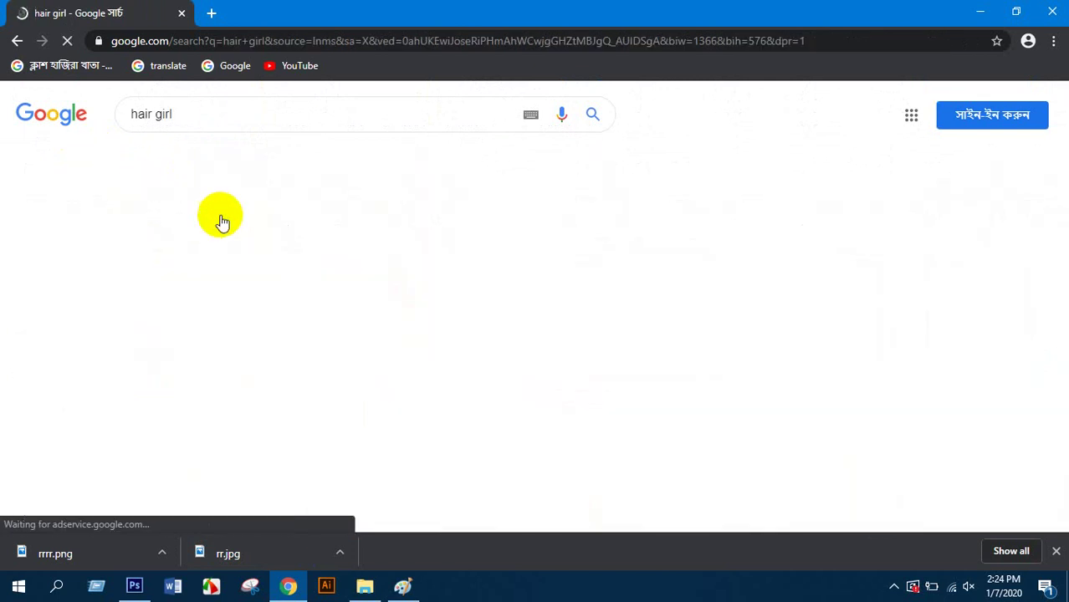
left_click(235, 165)
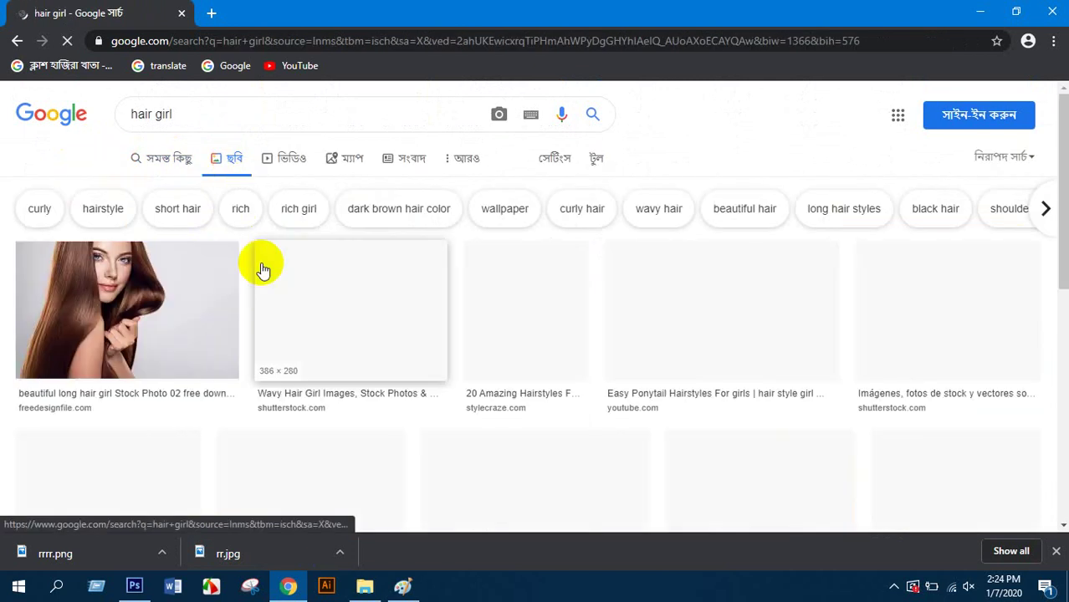
- Preview the Wavy Hair Girl photo from Shutterstock
left_click(341, 292)
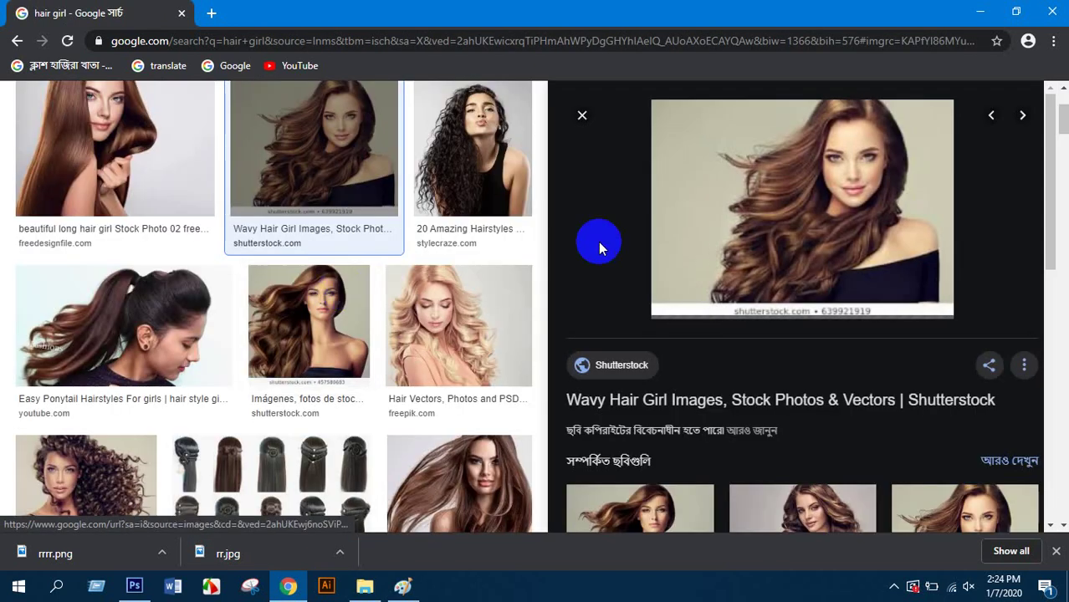
- Preview the related oriflame-kritikaki.gr photo of the wavy-haired woman and save it to the Desktop as a PNG image named hair
scroll(749, 303, "down", 1)
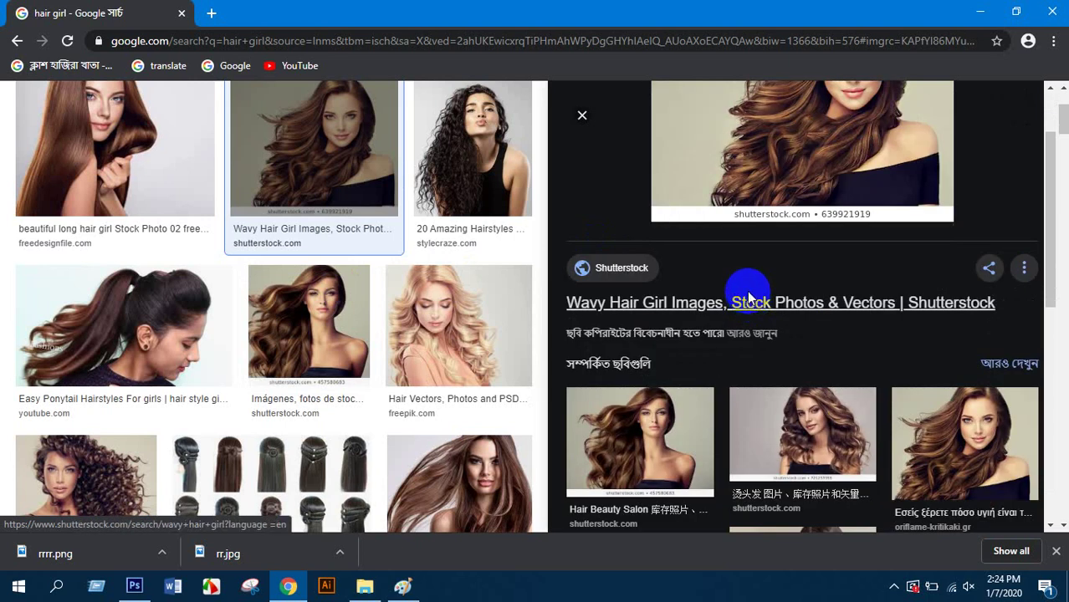
left_click(955, 439)
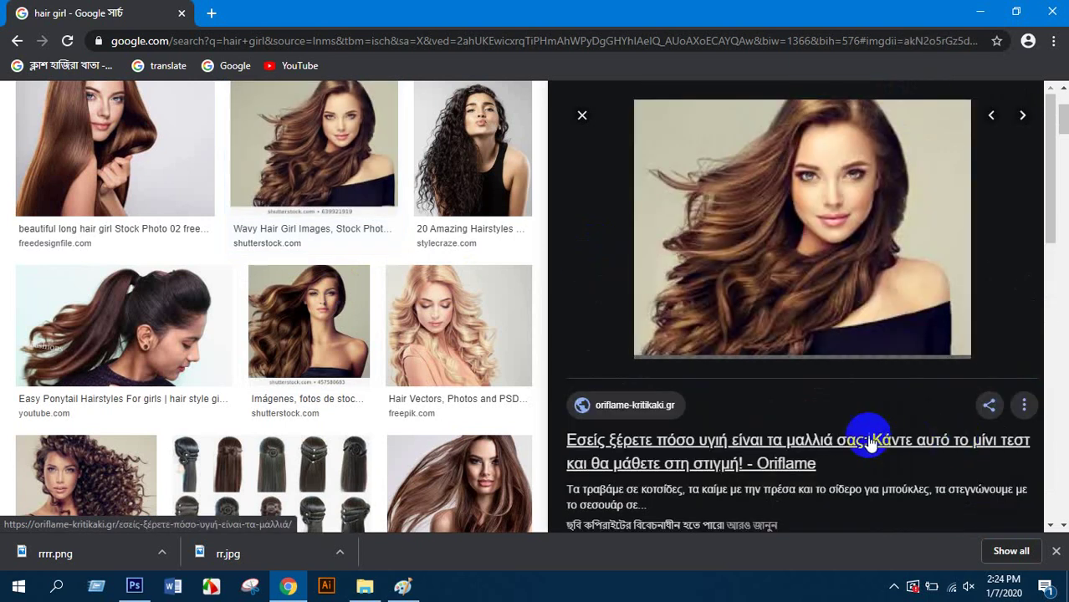
right_click(871, 166)
left_click(881, 303)
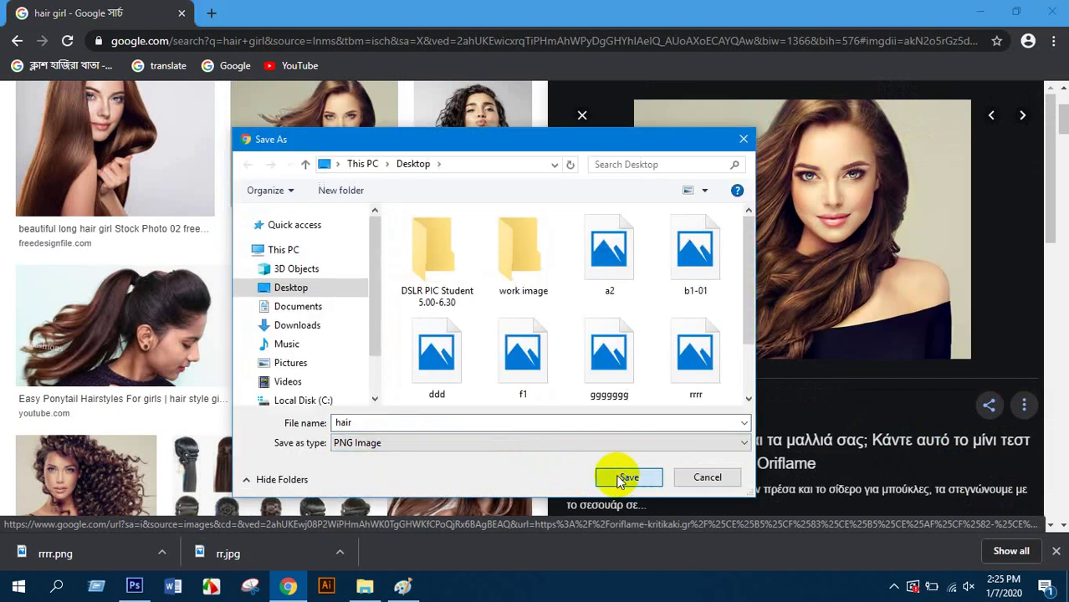
left_click(619, 477)
- Switch to Photoshop and open the hair image from the Desktop
left_click(134, 585)
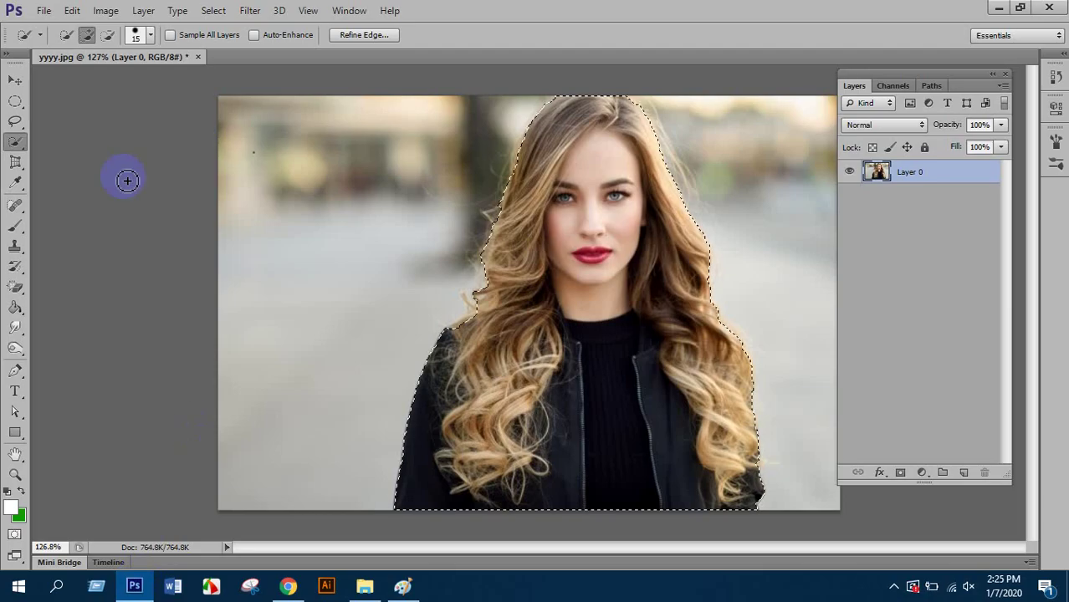
left_click(42, 10)
left_click(69, 41)
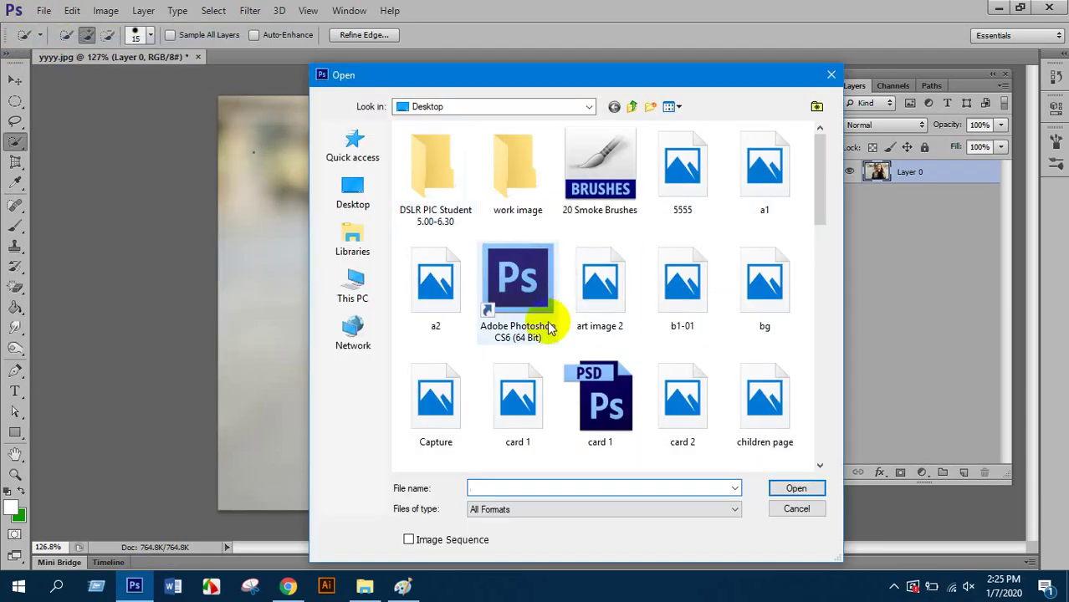
left_click(353, 189)
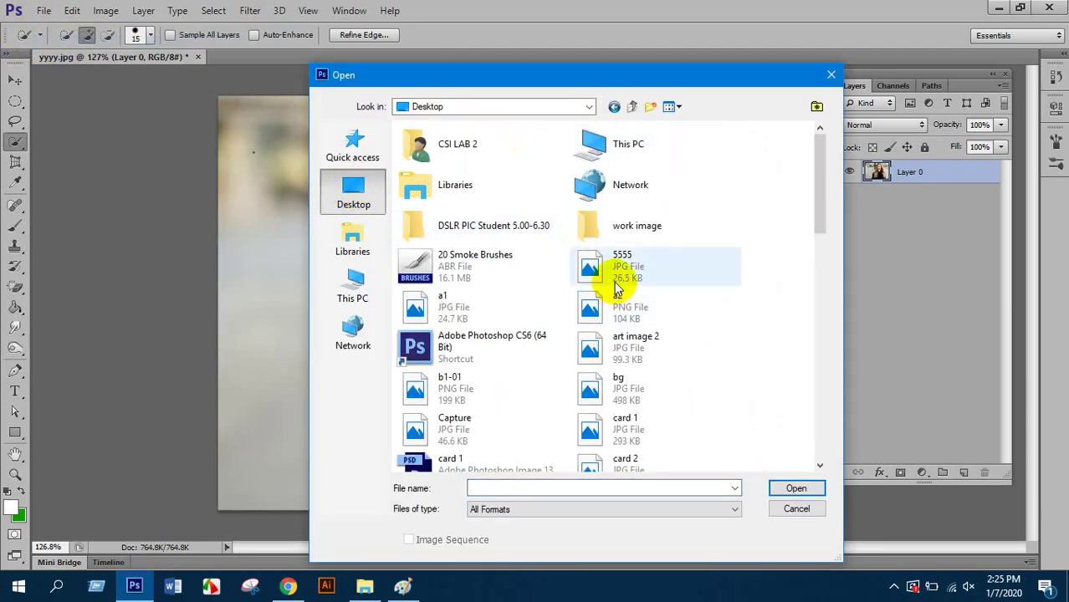
key("h")
left_click(628, 139)
double_click(629, 140)
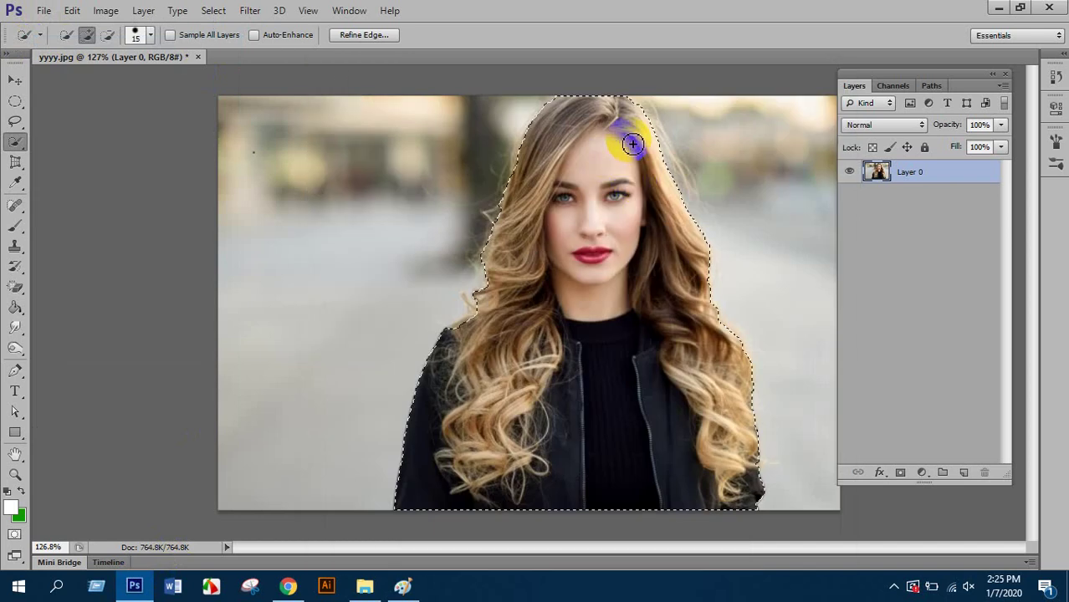
- Select the woman with her hair, shoulder and top using the Quick Selection tool
left_click_drag(211, 74, 445, 55)
scroll(513, 184, "up", 4)
mouse_move(560, 161)
left_mouse_down()
mouse_move(562, 195)
mouse_move(511, 293)
mouse_move(482, 316)
mouse_move(458, 388)
mouse_move(503, 471)
mouse_move(442, 293)
mouse_move(402, 343)
mouse_move(406, 376)
mouse_move(368, 465)
mouse_move(387, 450)
mouse_move(672, 511)
mouse_move(684, 377)
mouse_move(634, 201)
mouse_move(545, 130)
mouse_move(489, 175)
mouse_move(511, 213)
mouse_move(491, 224)
mouse_move(464, 195)
mouse_move(370, 239)
left_mouse_up()
scroll(348, 222, "up", 3)
- Shrink the Quick Selection brush to 4 px and add the stray lock flying out from the hair to the selection
key("bracketleft")
key("bracketleft")
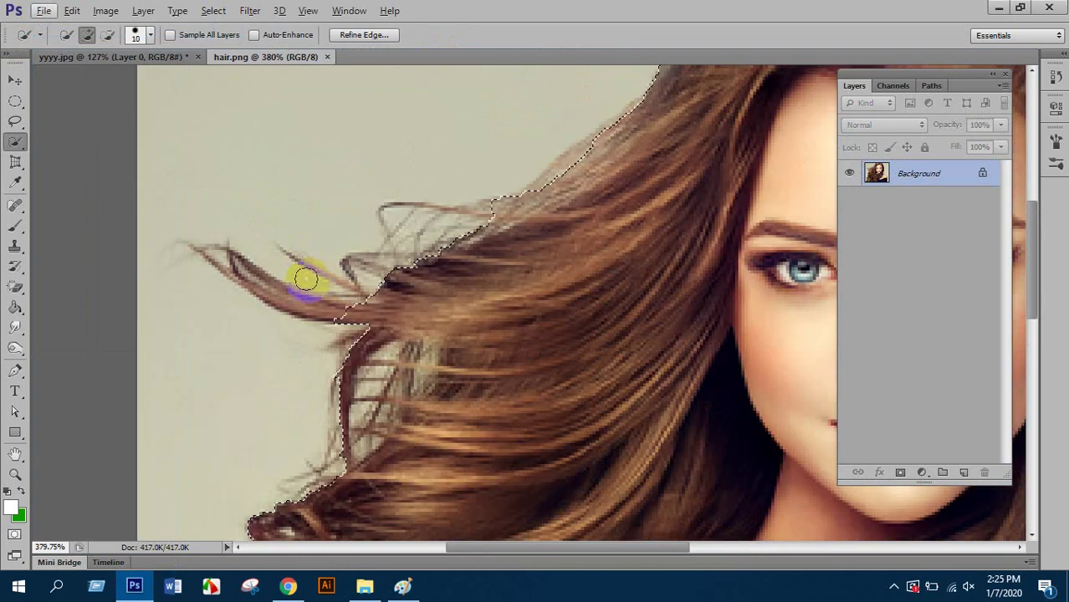
mouse_move(305, 279)
left_mouse_down()
mouse_move(305, 299)
mouse_move(345, 319)
mouse_move(274, 298)
left_mouse_up()
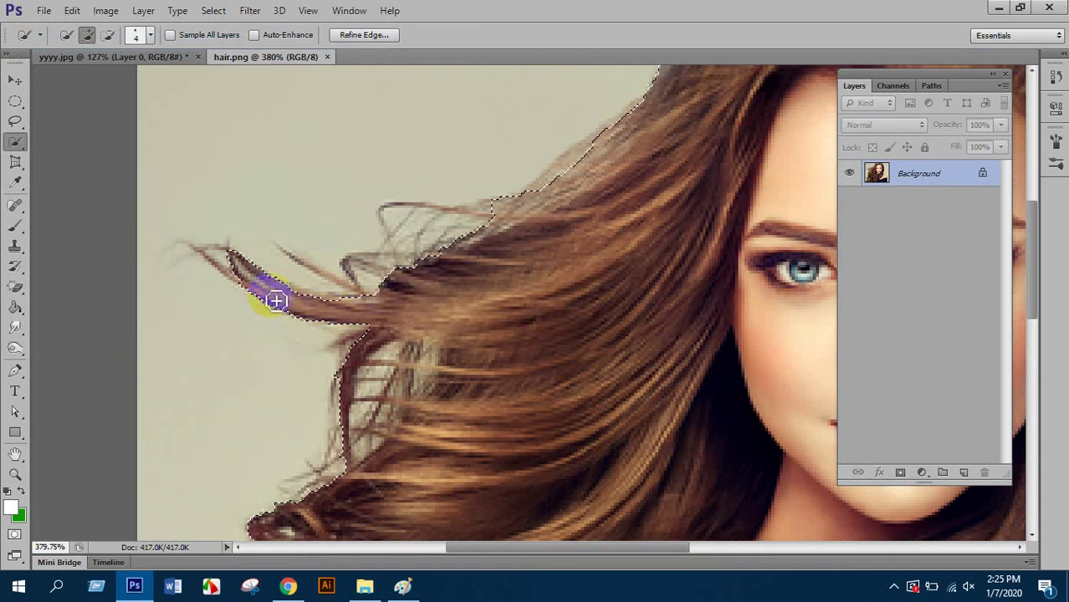
scroll(329, 282, "up", 3)
scroll(316, 268, "up", 2)
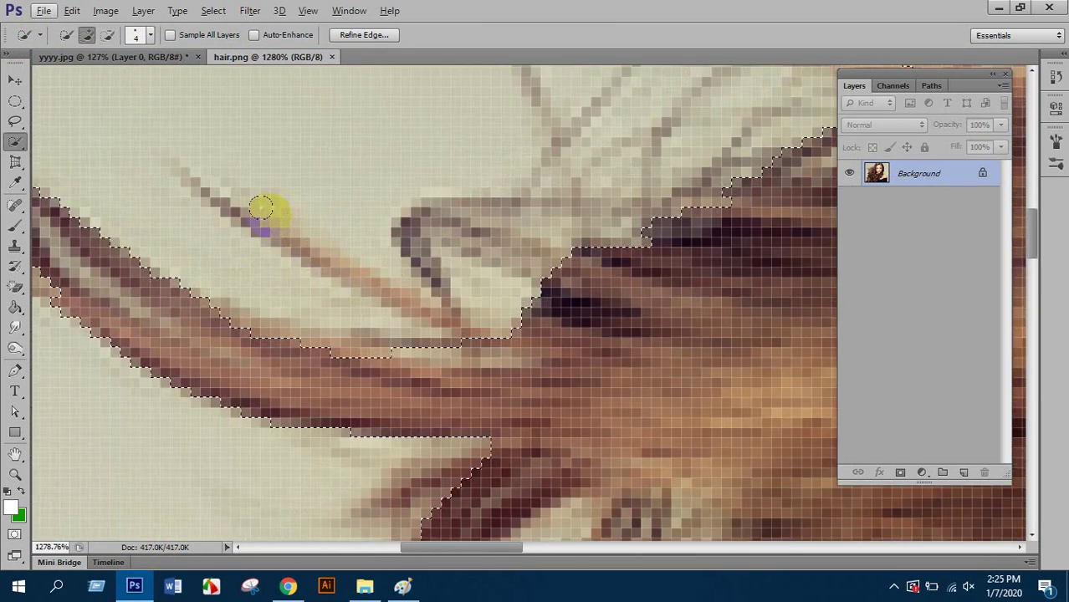
scroll(322, 263, "down", 8)
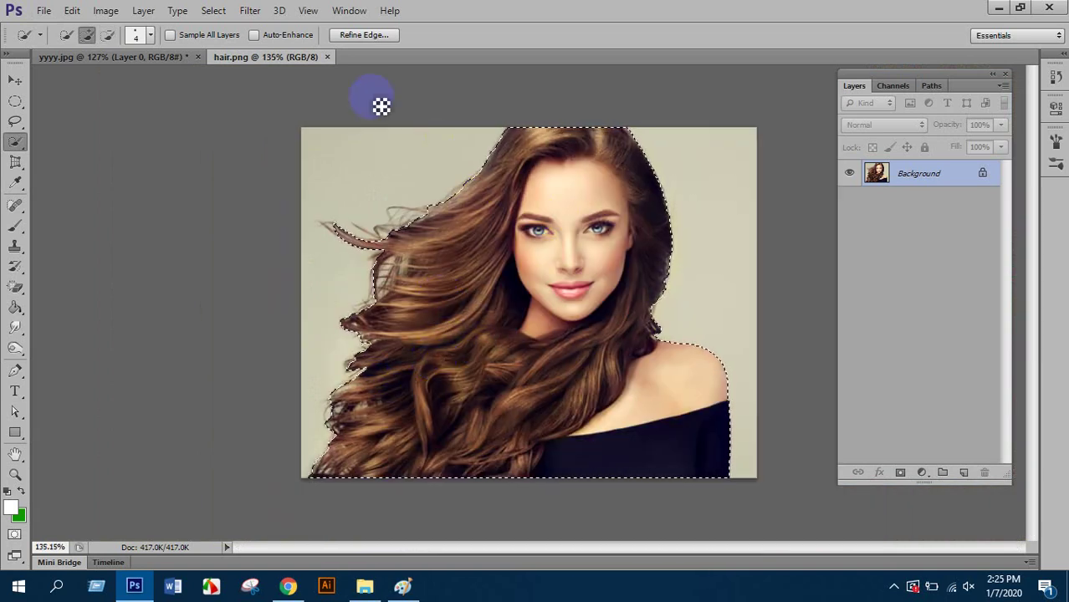
- Open Refine Edge for the selection, preview it on a black background and turn on Smart Radius
left_click(364, 34)
left_click_drag(212, 93, 146, 88)
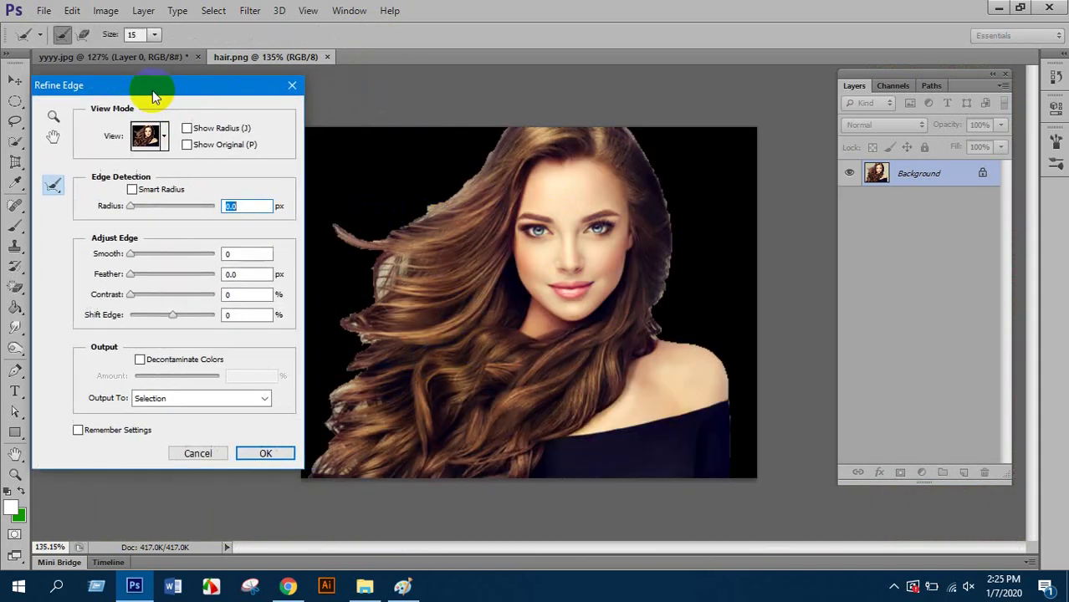
left_click(144, 137)
left_click(139, 243)
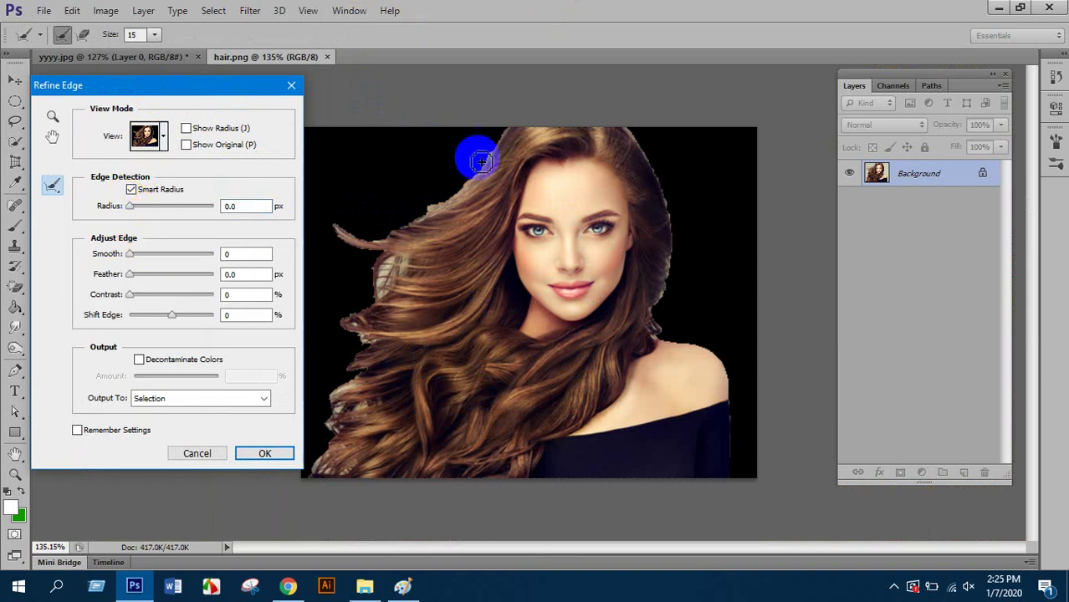
- Brush the Refine Radius tool along the flying hair's outer edge from the crown down around the stray lock
scroll(452, 175, "up", 4)
scroll(516, 272, "up", 1)
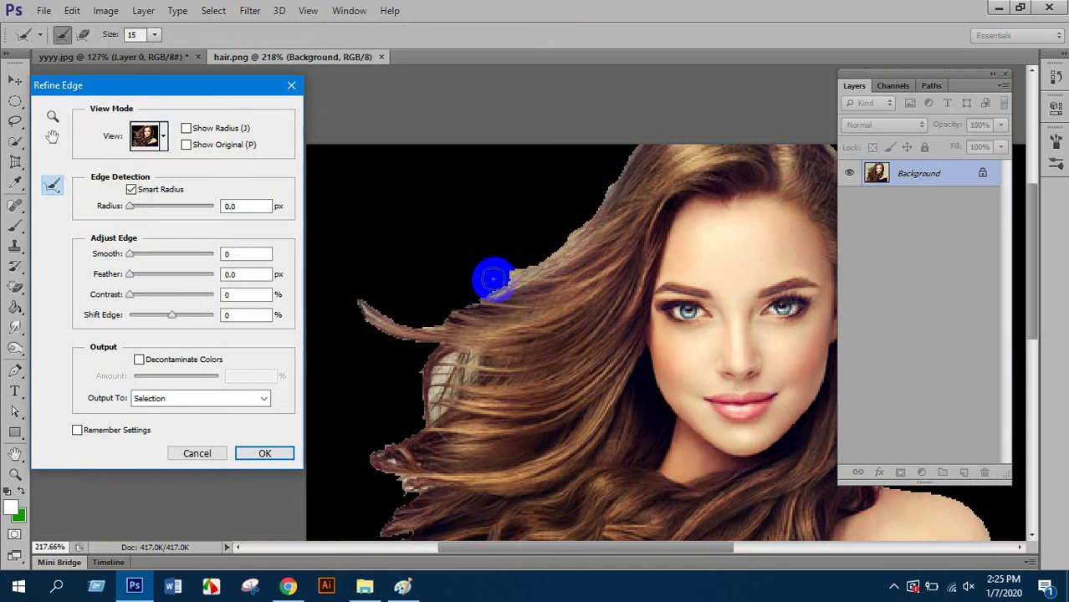
mouse_move(628, 151)
left_mouse_down()
mouse_move(567, 236)
mouse_move(471, 292)
mouse_move(436, 293)
left_mouse_up()
left_click_drag(498, 278, 411, 280)
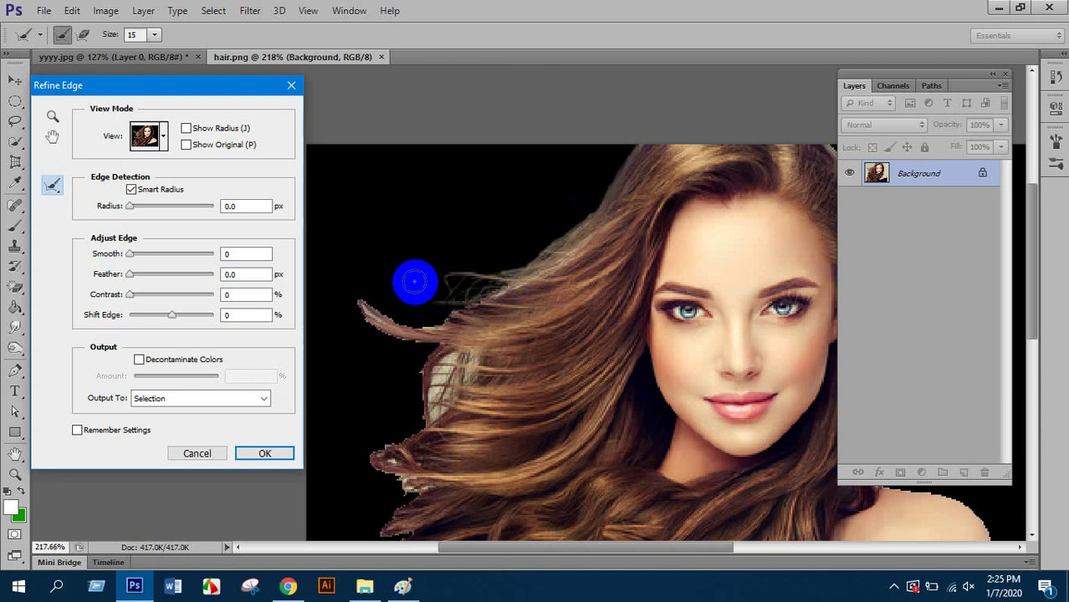
mouse_move(442, 331)
left_mouse_down()
mouse_move(369, 314)
mouse_move(356, 293)
mouse_move(430, 317)
mouse_move(345, 292)
mouse_move(333, 307)
mouse_move(389, 346)
left_mouse_up()
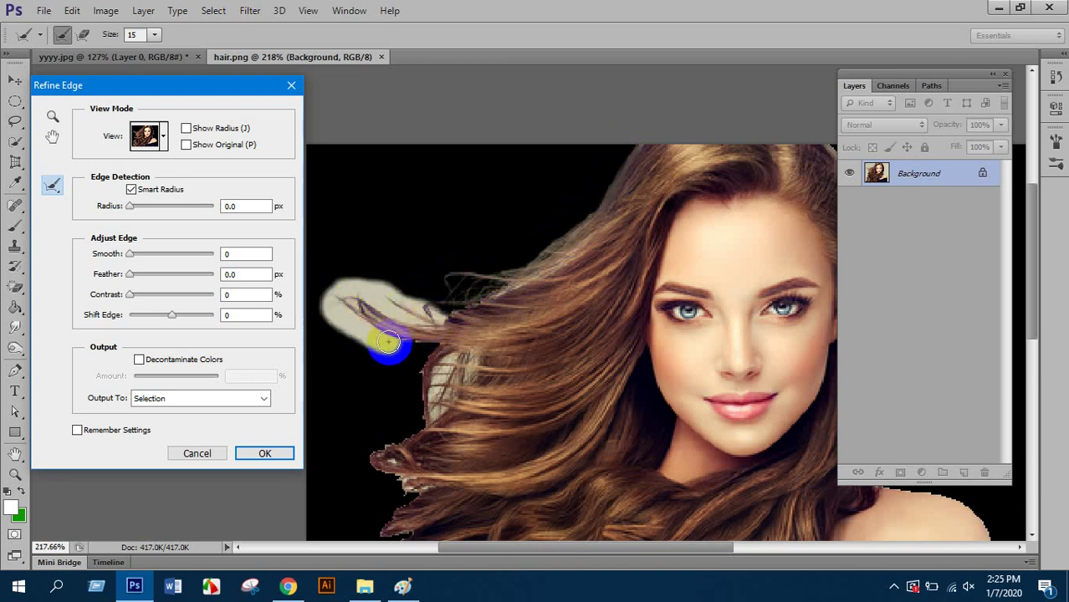
left_click_drag(442, 308, 362, 281)
- Refine the flying hair's edge from below the stray lock down to the bottom of the photo
mouse_move(391, 369)
left_mouse_down()
mouse_move(430, 385)
mouse_move(442, 357)
mouse_move(434, 353)
mouse_move(415, 392)
mouse_move(416, 415)
mouse_move(442, 380)
mouse_move(400, 331)
mouse_move(454, 361)
mouse_move(430, 406)
mouse_move(454, 414)
mouse_move(460, 443)
left_mouse_up()
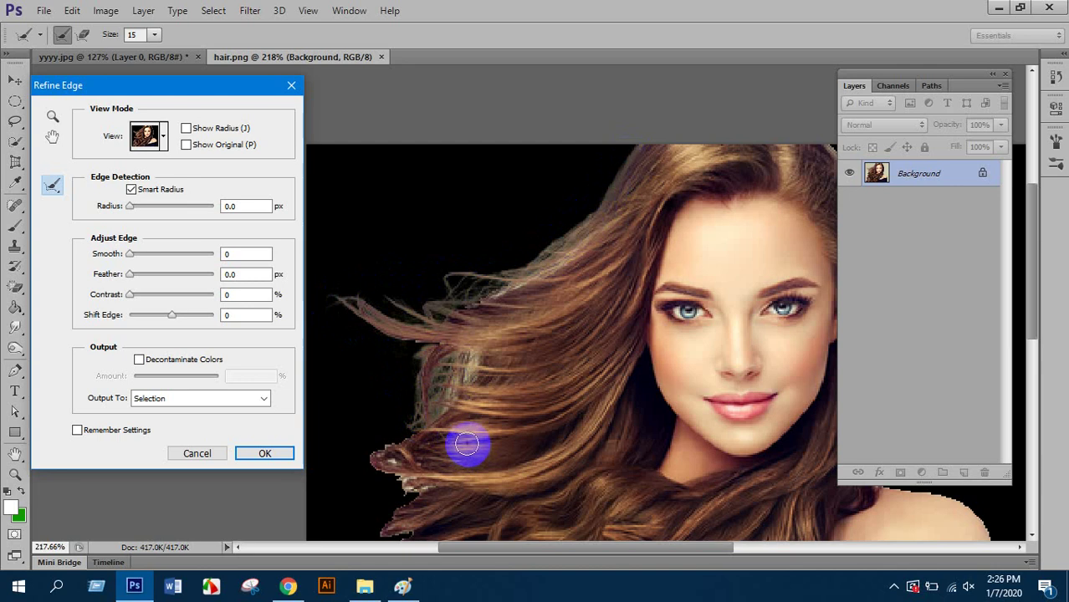
mouse_move(465, 439)
left_mouse_down()
mouse_move(450, 380)
mouse_move(379, 463)
mouse_move(405, 486)
mouse_move(403, 423)
mouse_move(372, 430)
mouse_move(374, 455)
mouse_move(386, 458)
mouse_move(407, 380)
mouse_move(387, 400)
mouse_move(388, 425)
mouse_move(403, 428)
mouse_move(357, 447)
mouse_move(375, 454)
mouse_move(360, 489)
left_mouse_up()
scroll(385, 444, "down", 3)
scroll(360, 489, "down", 2)
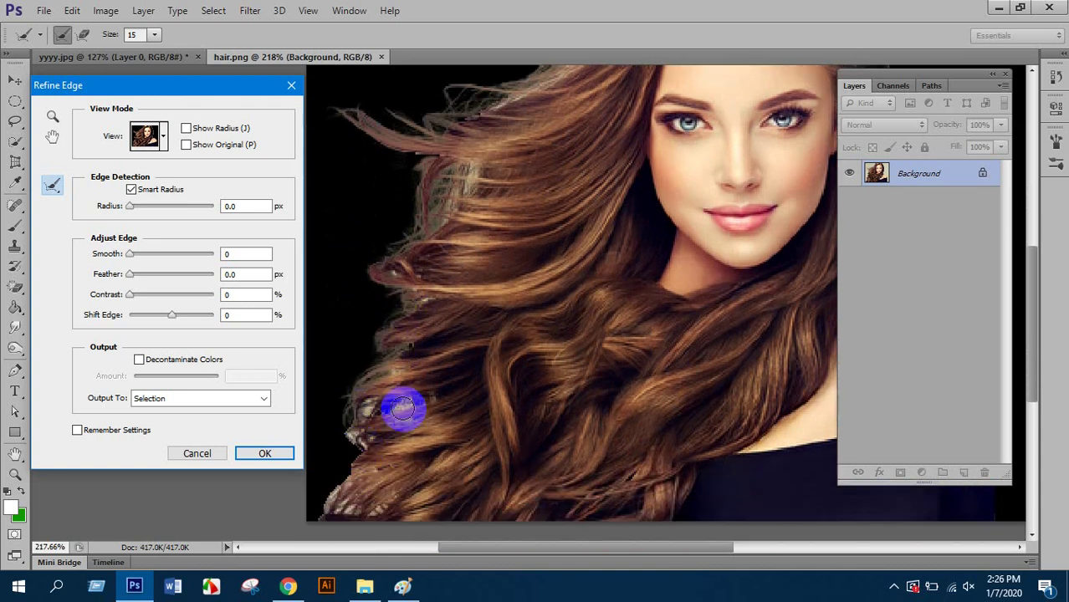
left_click_drag(382, 413, 341, 454)
scroll(341, 453, "down", 2)
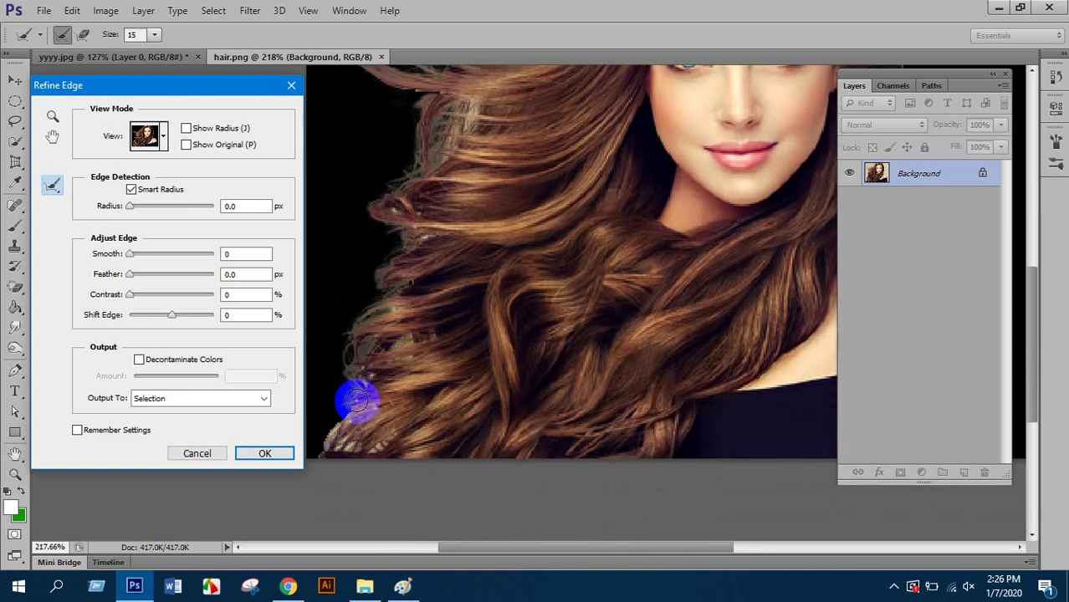
mouse_move(359, 399)
left_mouse_down()
mouse_move(337, 416)
mouse_move(350, 453)
left_mouse_up()
- Touch up the stray lock's edge and refine the opposite hair edge from the crown down to the bare shoulder
scroll(405, 436, "up", 6)
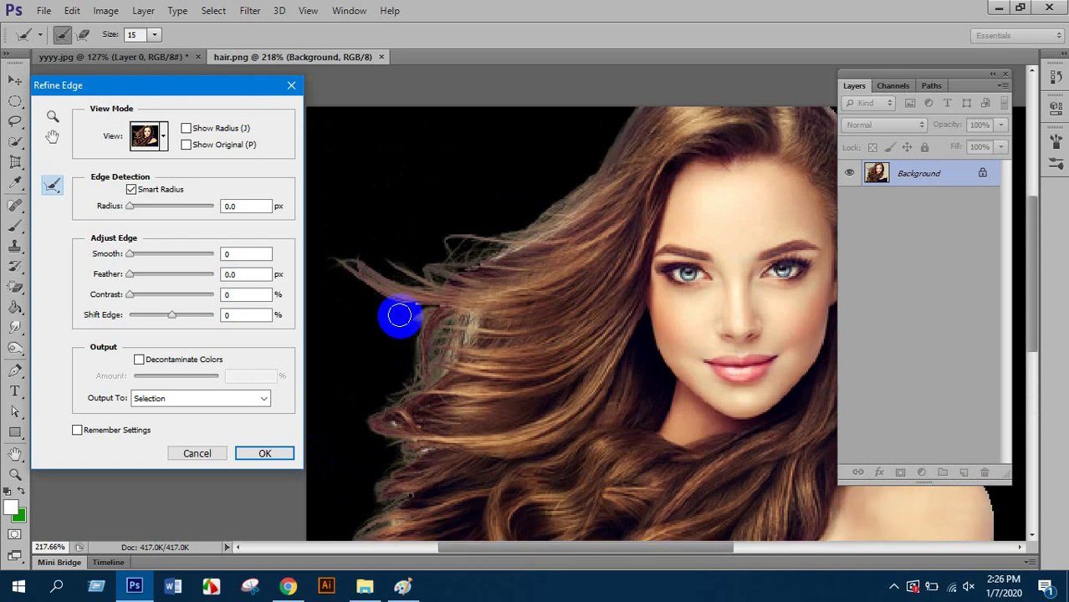
mouse_move(398, 313)
left_mouse_down()
mouse_move(358, 291)
mouse_move(330, 275)
left_mouse_up()
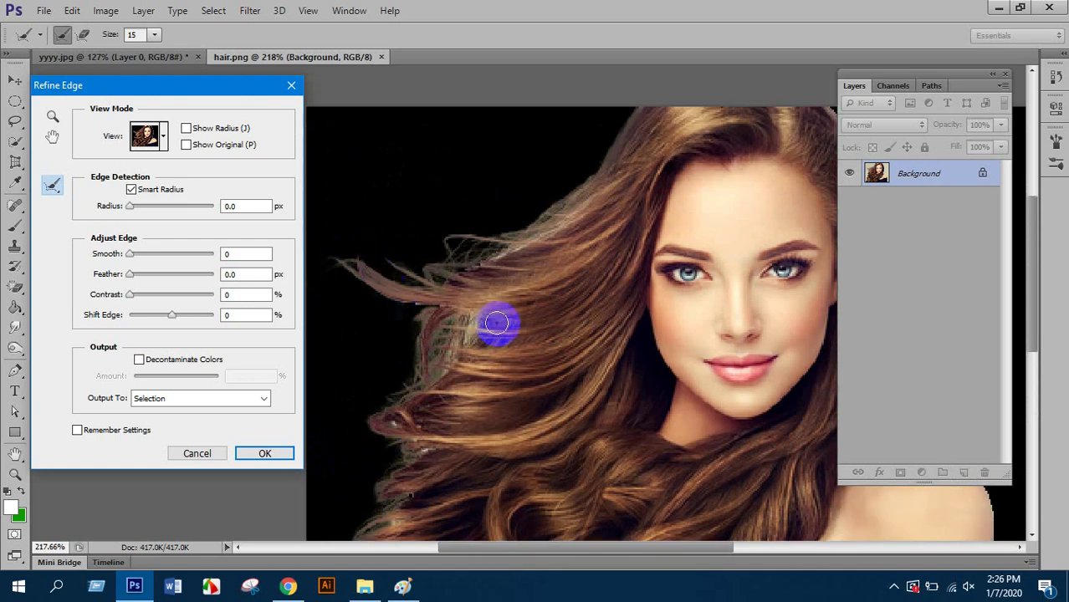
scroll(517, 275, "down", 2)
scroll(517, 276, "down", 1)
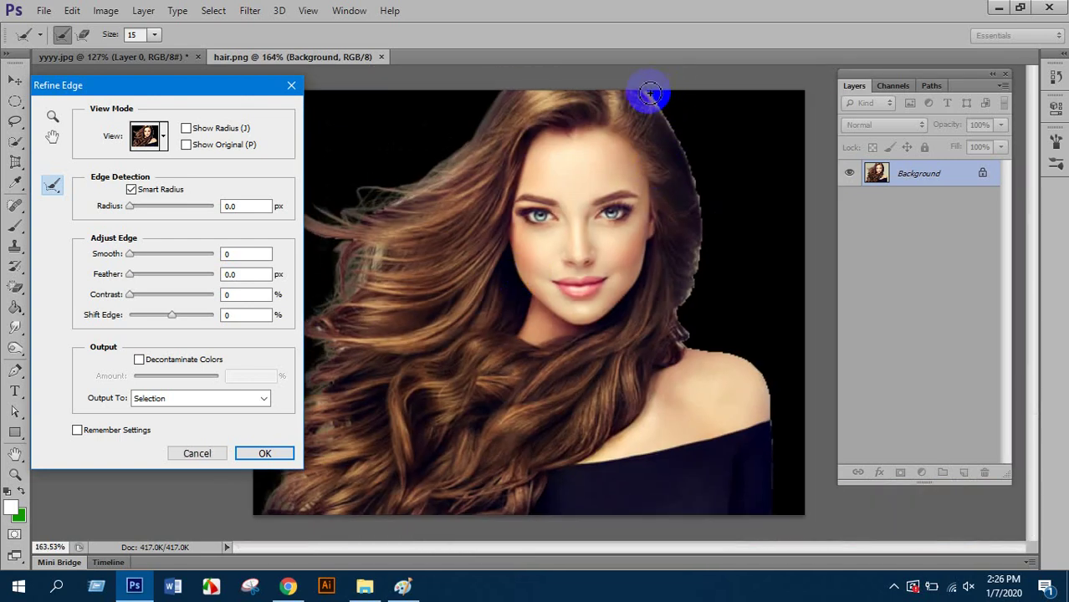
mouse_move(660, 97)
left_mouse_down()
mouse_move(695, 179)
mouse_move(702, 250)
mouse_move(683, 339)
left_mouse_up()
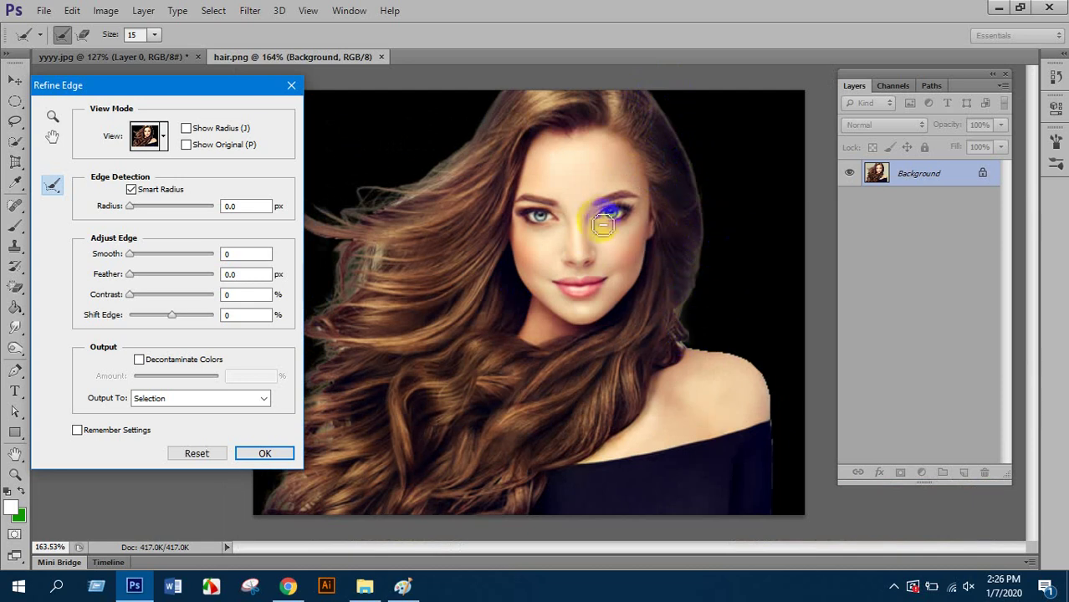
- Try the Radius edge detection at values up to 250 px and return it to 0
scroll(394, 236, "up", 2)
left_click_drag(435, 215, 561, 231)
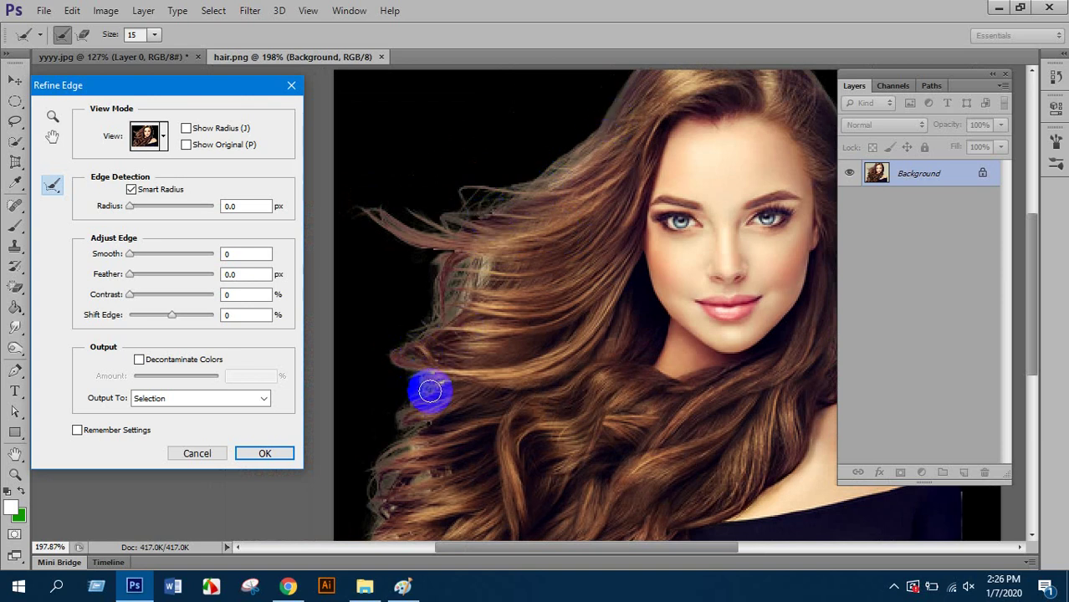
scroll(432, 410, "up", 2)
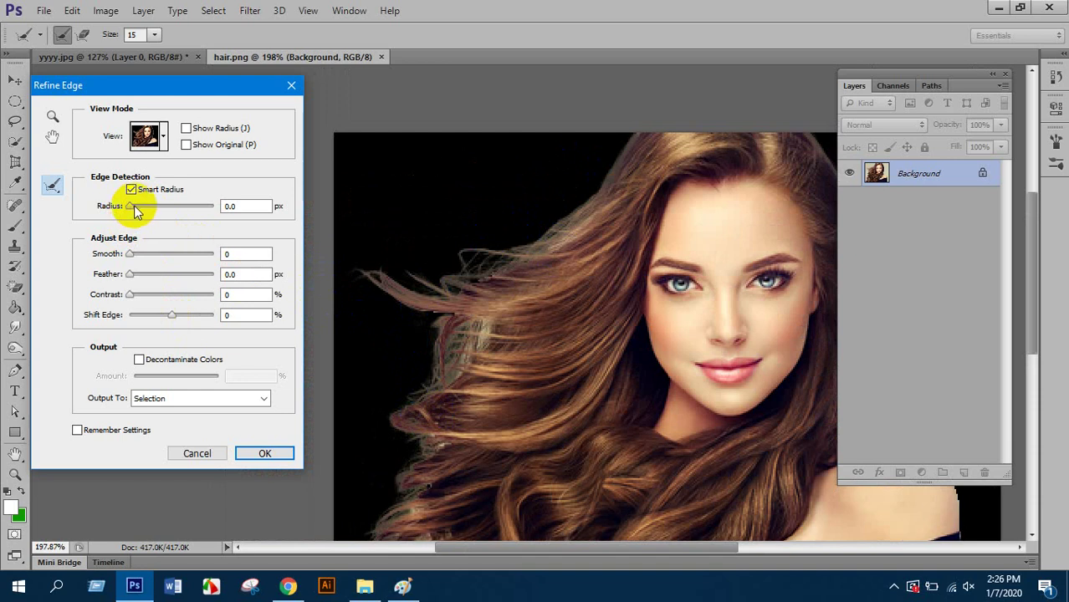
mouse_move(139, 209)
left_mouse_down()
mouse_move(210, 210)
mouse_move(123, 202)
left_mouse_up()
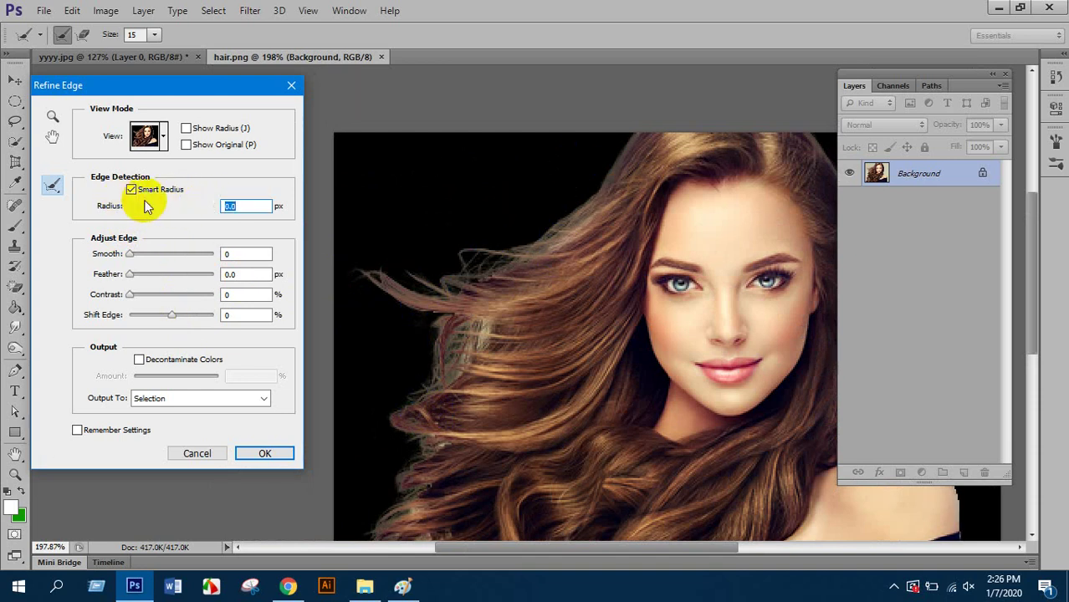
left_click_drag(271, 206, 232, 222)
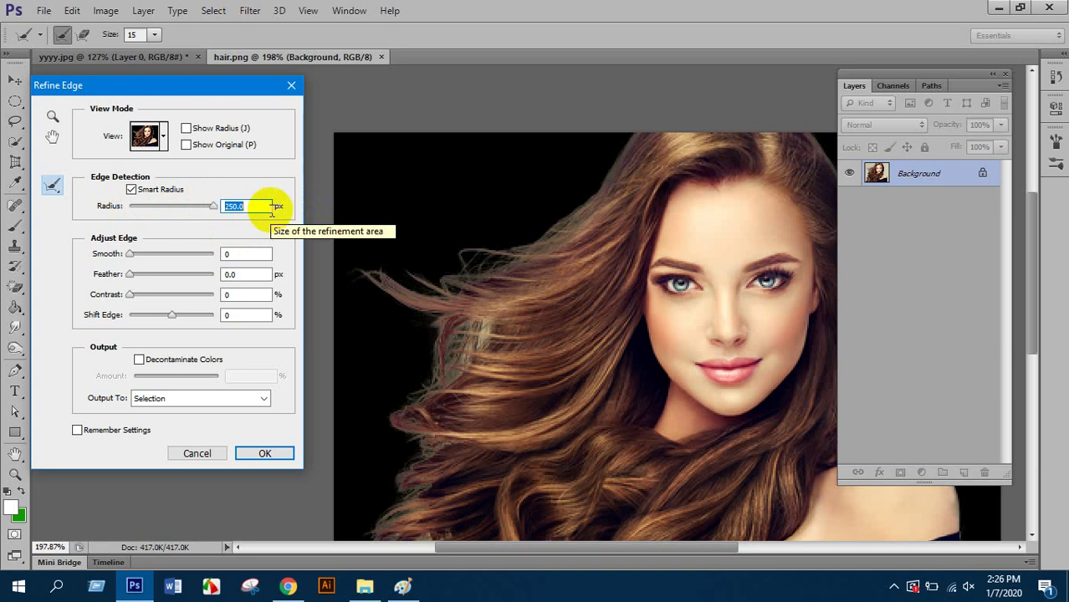
left_click_drag(211, 205, 107, 210)
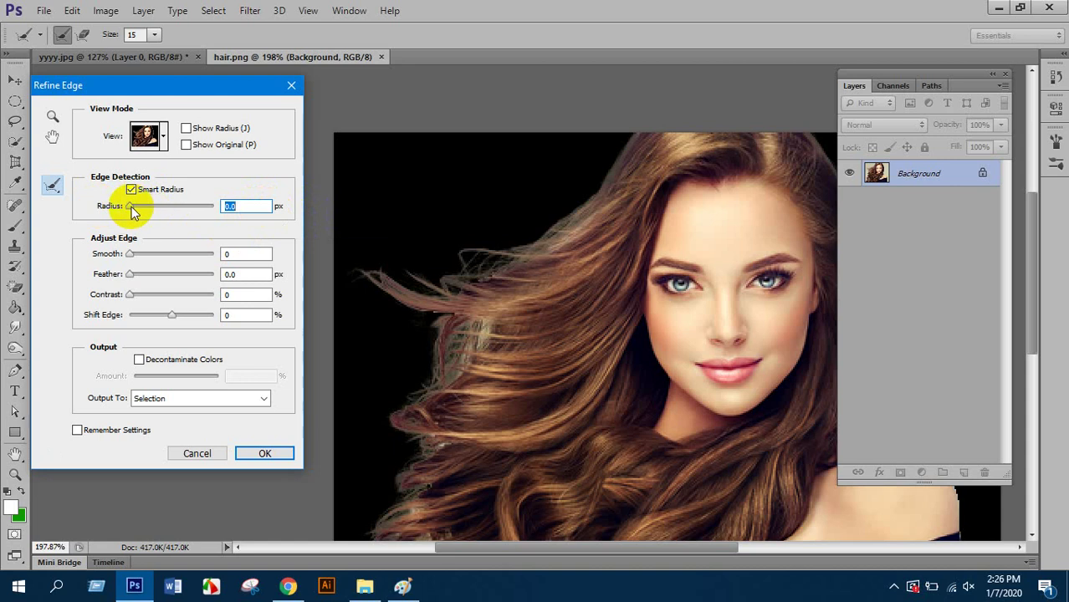
left_click_drag(131, 210, 209, 210)
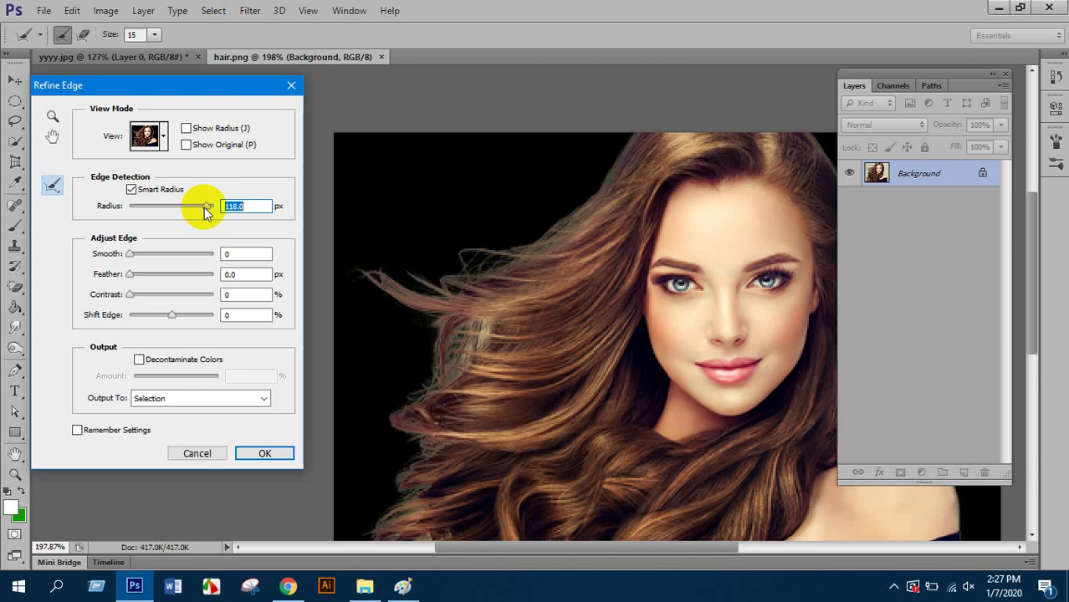
left_click_drag(204, 207, 2, 247)
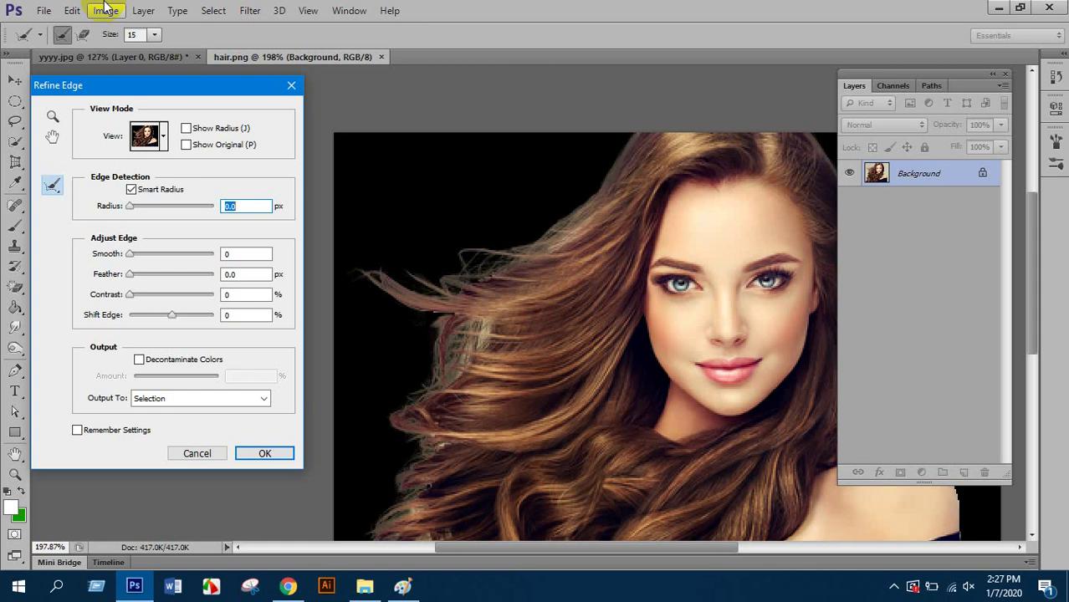
- Try a Smooth value of 14 on the hair edge and return it to 0
left_click_drag(132, 254, 142, 259)
left_click(456, 270)
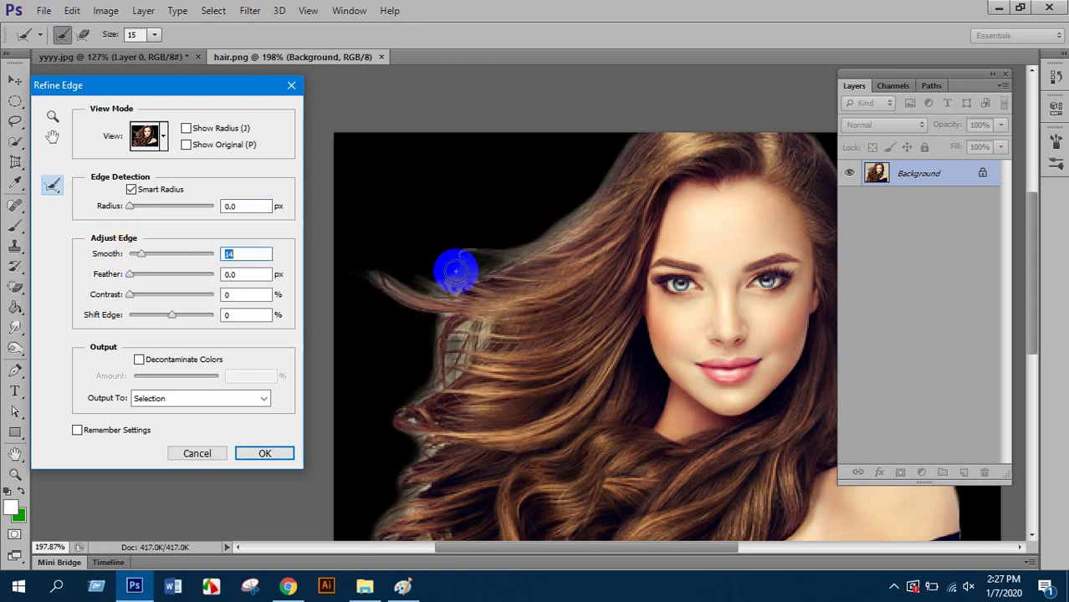
left_click_drag(451, 268, 440, 266)
left_click_drag(141, 257, 127, 255)
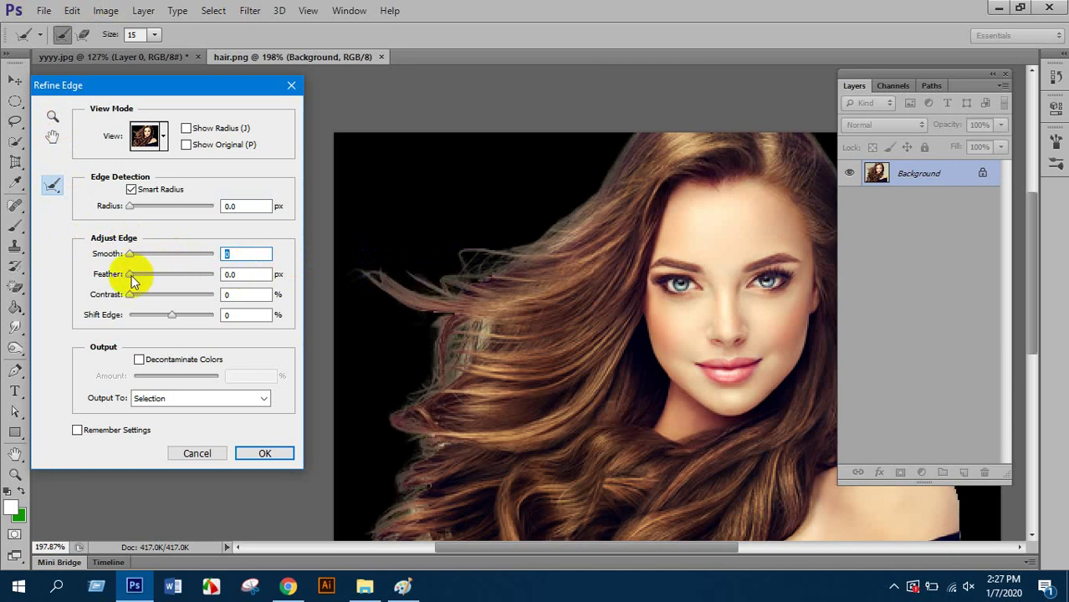
- Try a higher Feather value on the cutout's edge, then leave Feather and Contrast at 0
left_click(231, 274)
left_click(526, 268)
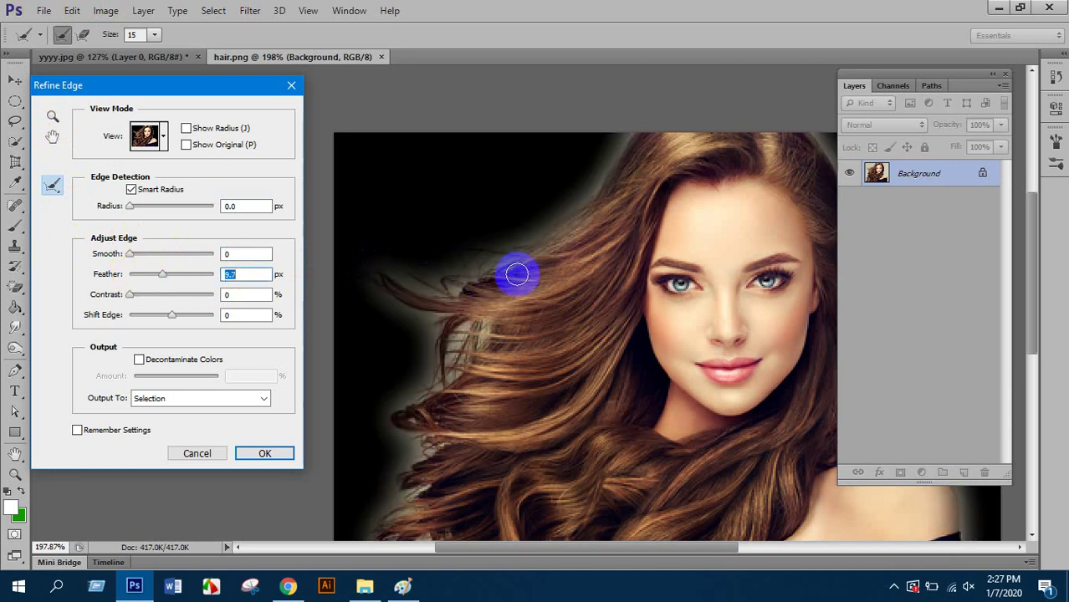
left_click_drag(517, 274, 490, 275)
left_click_drag(167, 276, 138, 296)
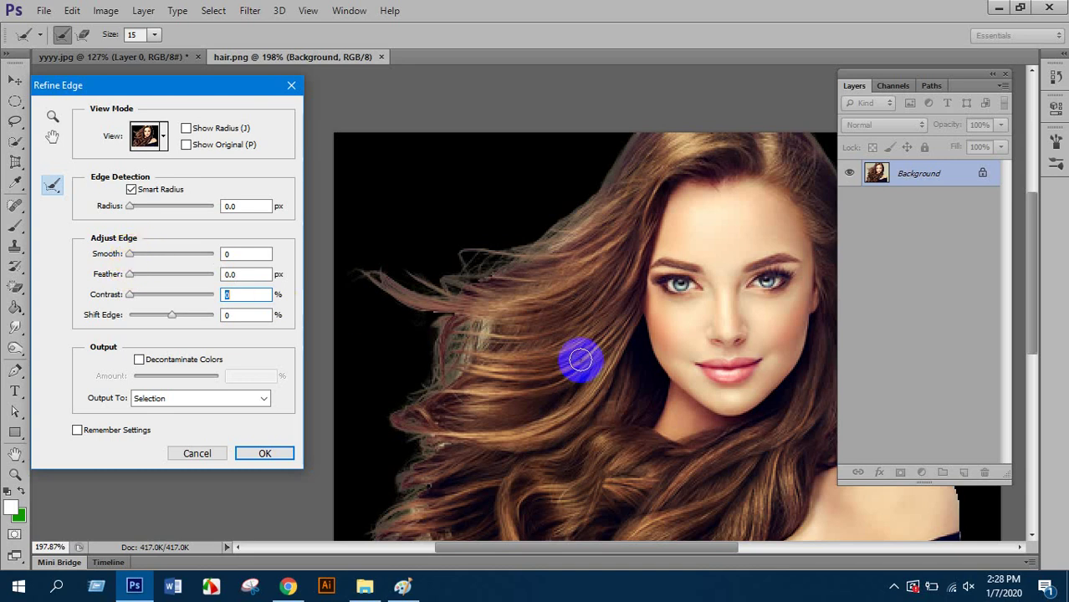
- Try Smooth values of 20 and 7 on the bare shoulder's edge and return Smooth to 0
left_click_drag(581, 360, 334, 263)
mouse_move(602, 370)
left_mouse_down()
mouse_move(662, 328)
mouse_move(619, 387)
mouse_move(640, 408)
mouse_move(632, 453)
left_mouse_up()
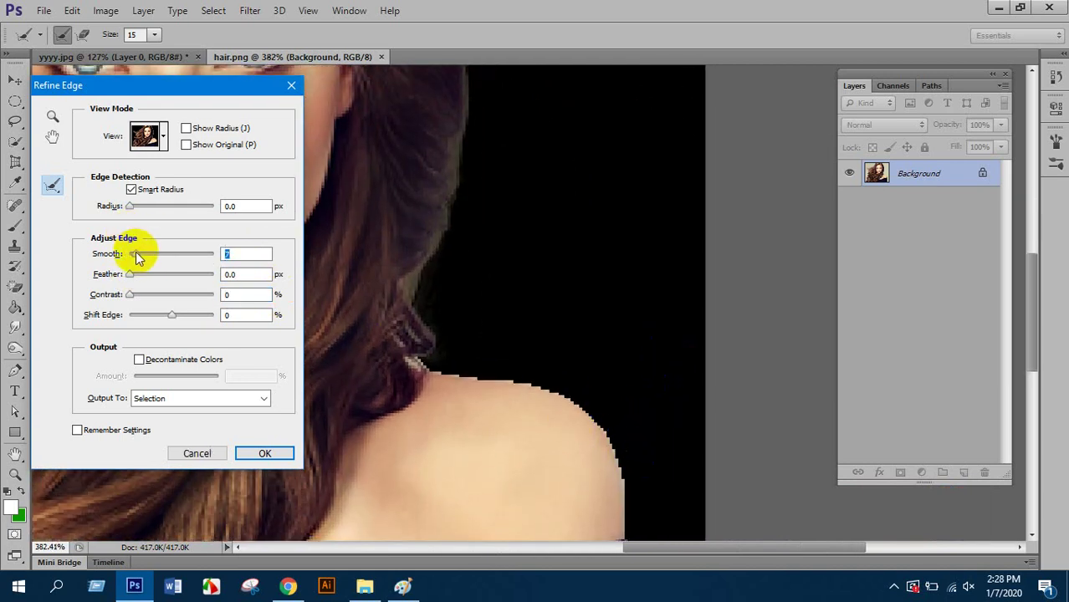
left_click_drag(136, 258, 148, 253)
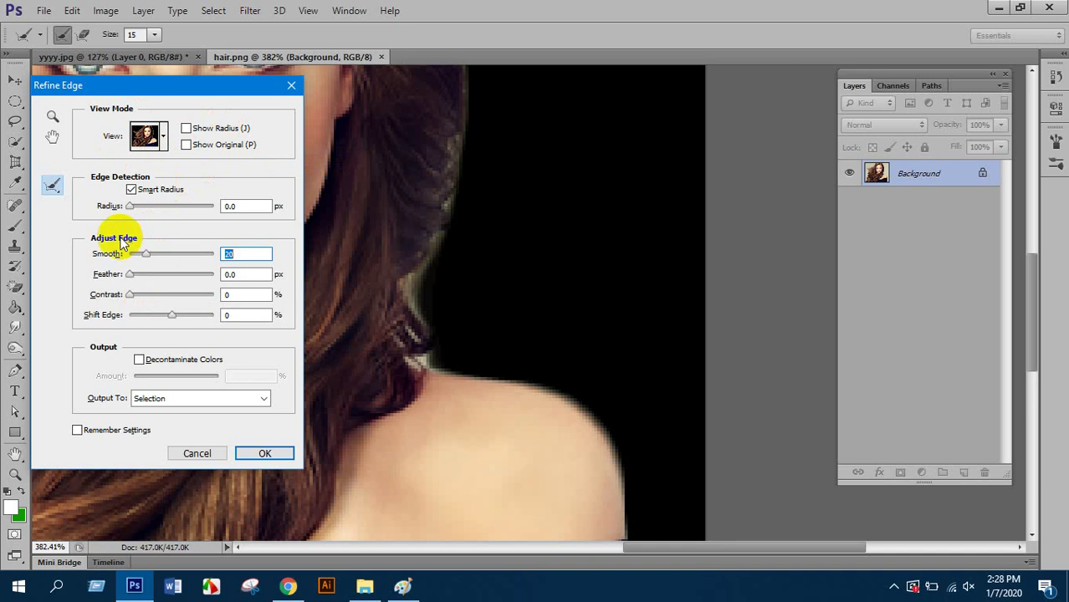
left_click_drag(147, 253, 121, 261)
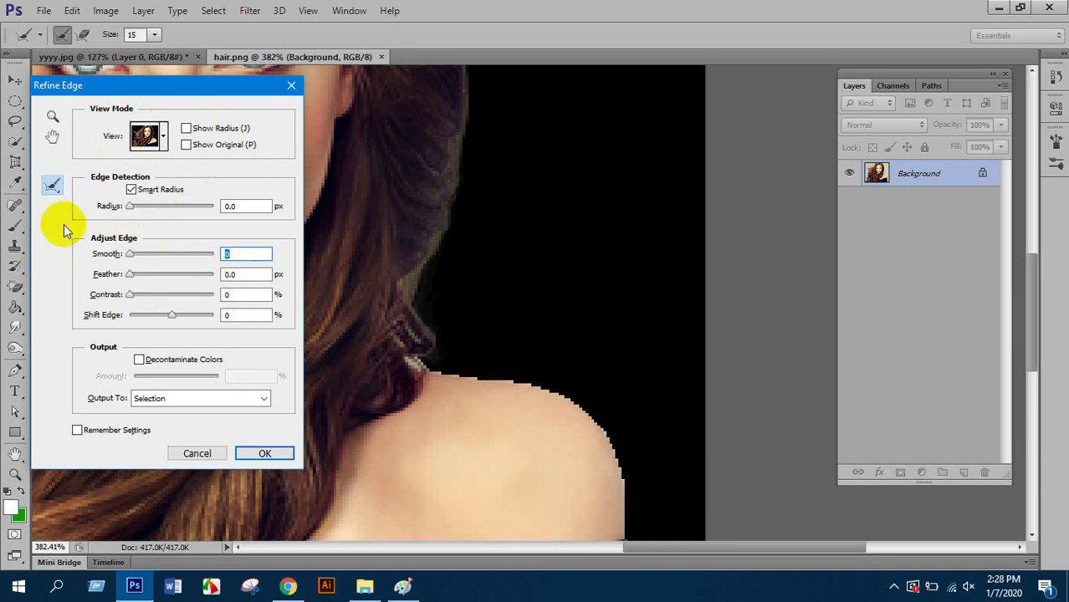
left_click(136, 258)
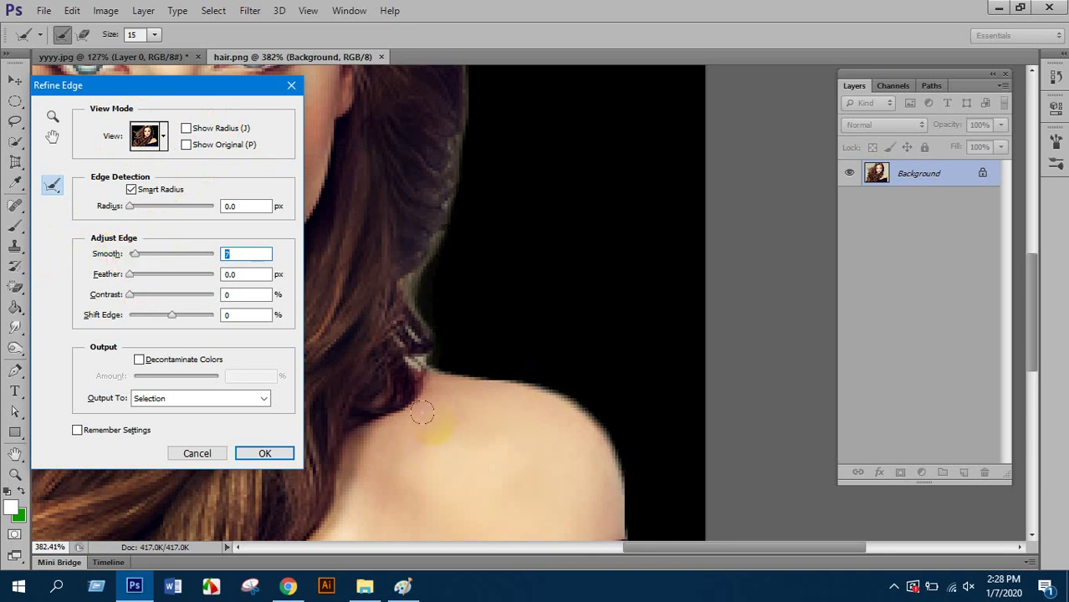
left_click(418, 308)
left_click_drag(138, 255, 101, 255)
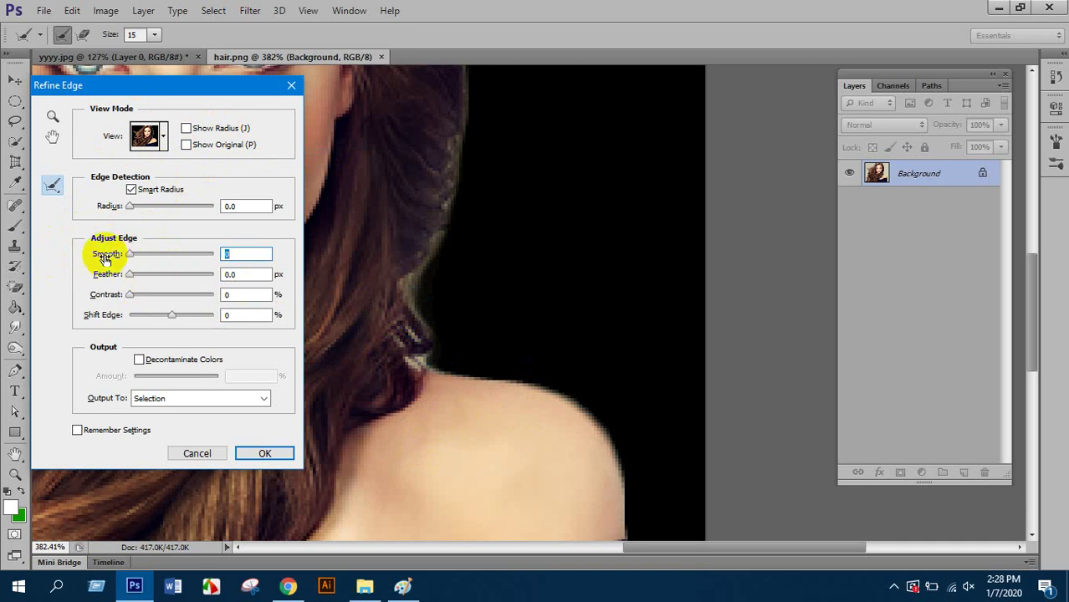
- Set the cutout edge's Contrast to 14% and Shift Edge to -7%, checking the flowing hair strands
key("alt")
scroll(661, 301, "down", 3)
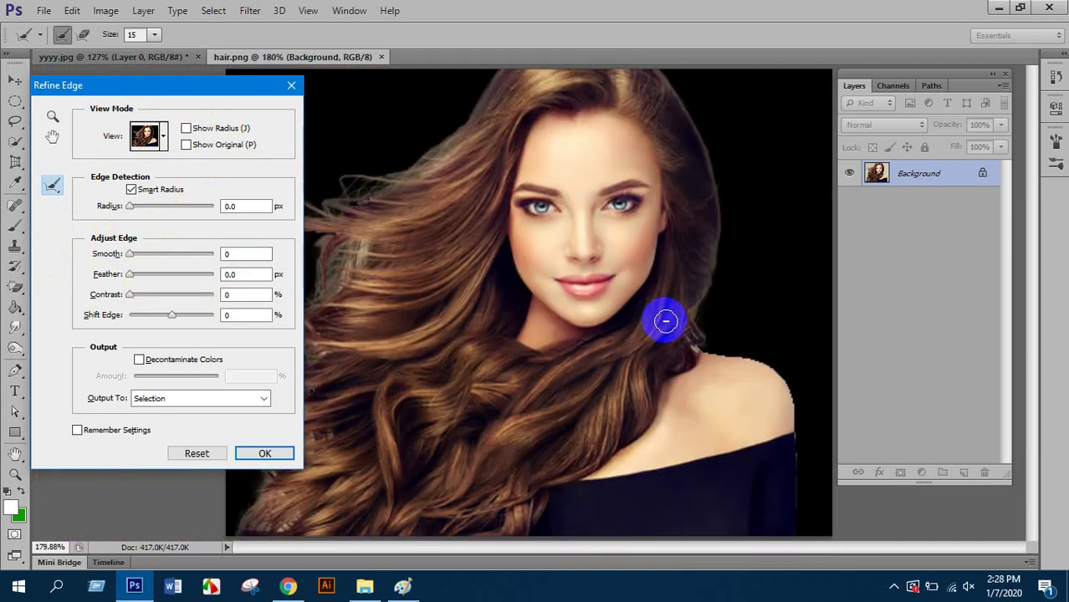
scroll(342, 227, "up", 4)
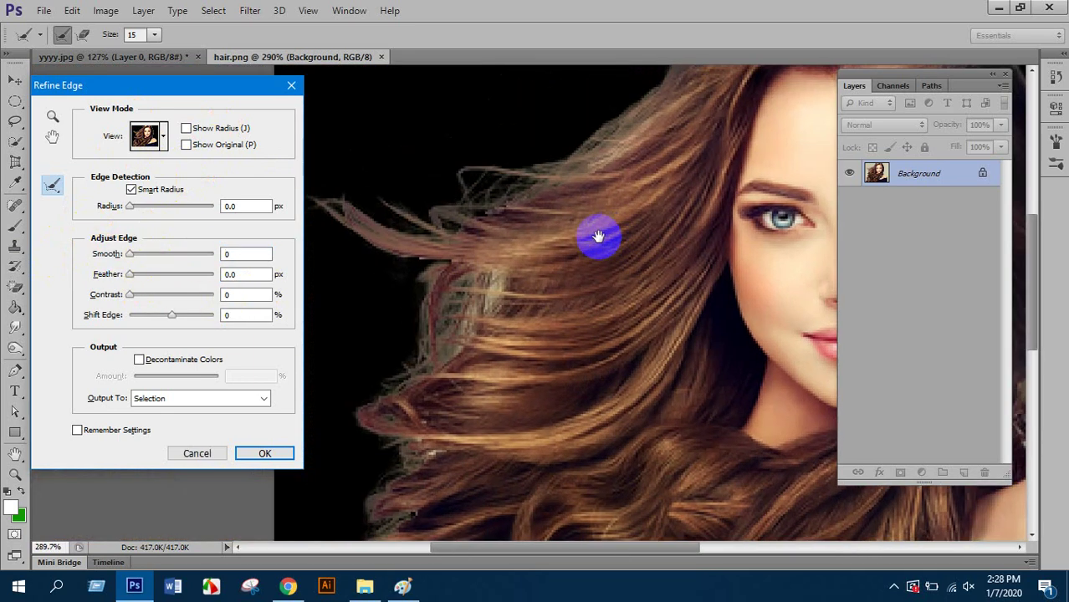
left_click_drag(129, 299, 143, 299)
left_click_drag(443, 242, 478, 244)
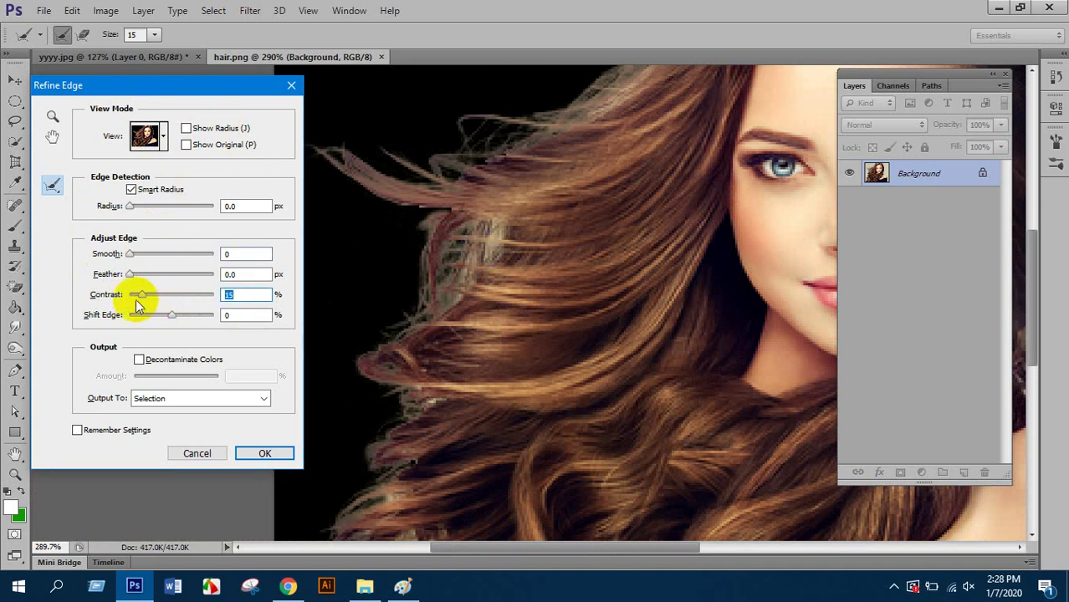
left_click_drag(143, 299, 168, 312)
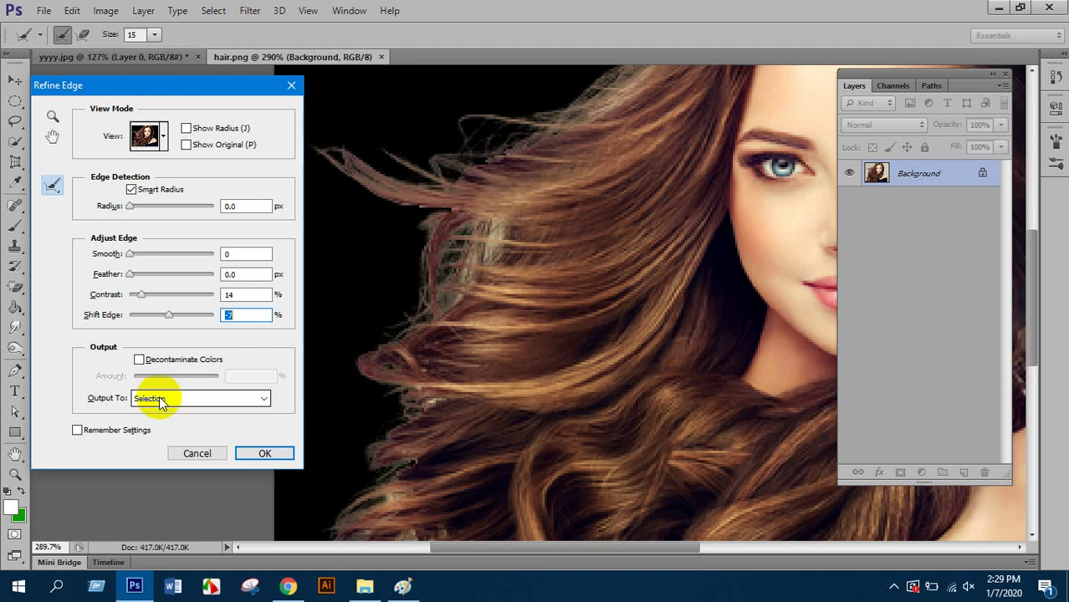
- Output the refined selection as a New Layer with Layer Mask and apply the edge refinement
left_click(222, 397)
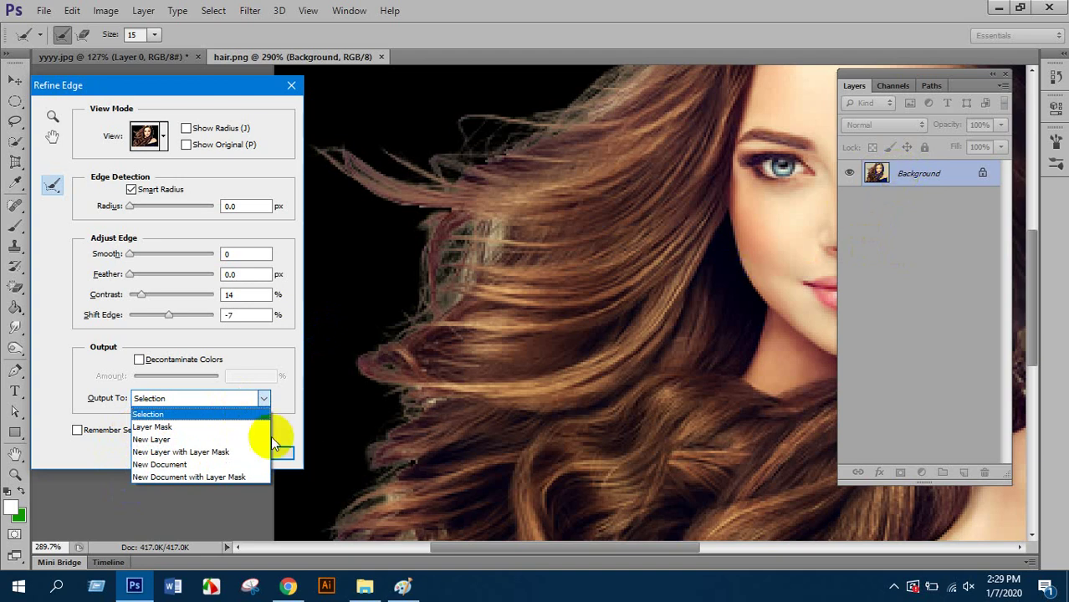
left_click(210, 452)
left_click_drag(173, 84, 198, 81)
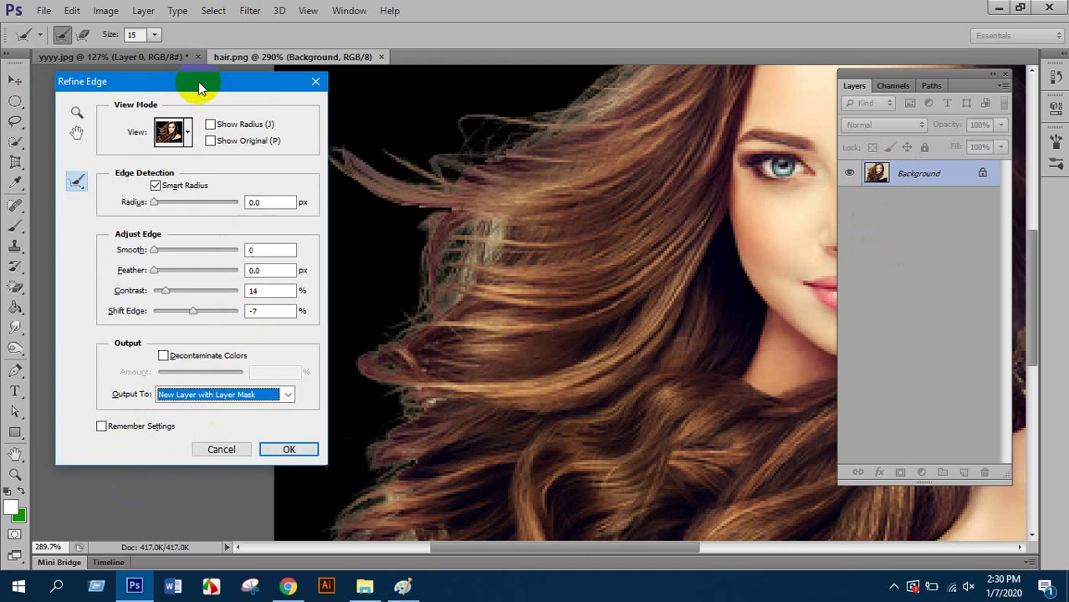
left_click(289, 449)
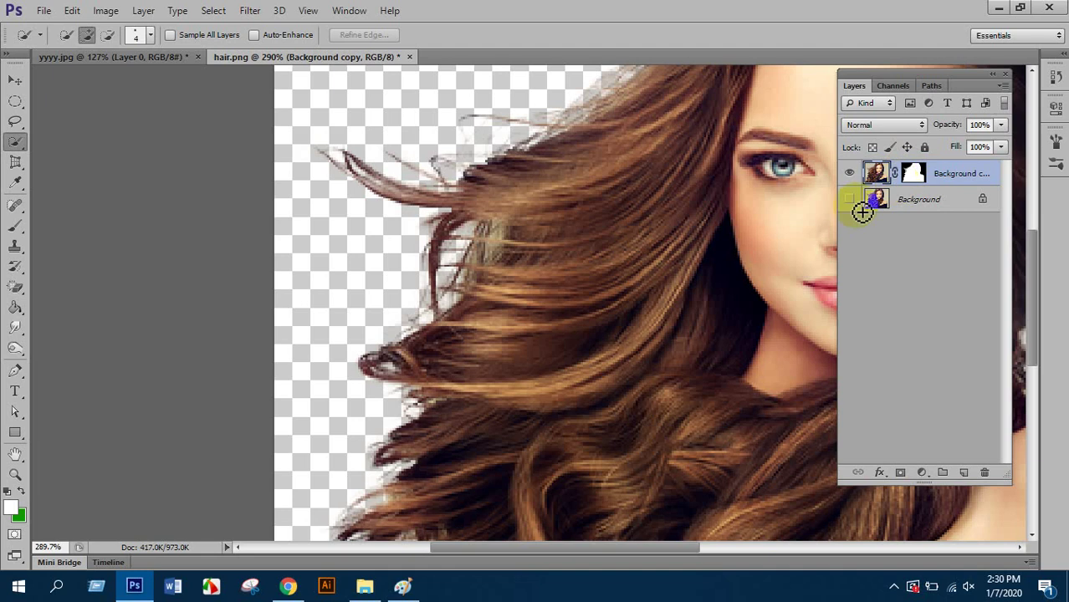
- Examine the masked woman's hair edges against the transparent background, both close up and as a whole
scroll(501, 148, "up", 2)
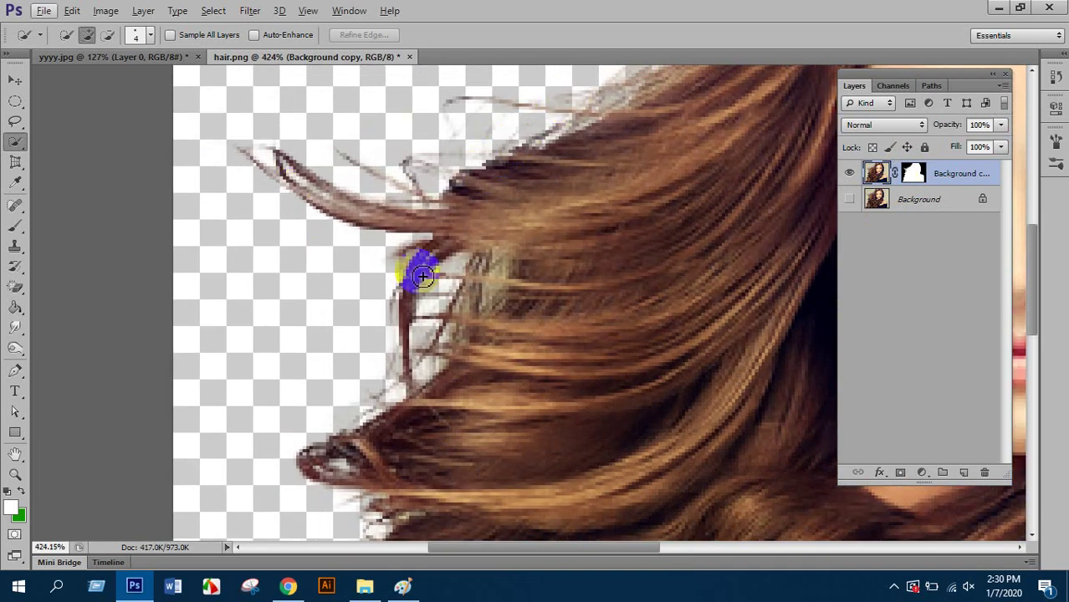
scroll(425, 326, "down", 10)
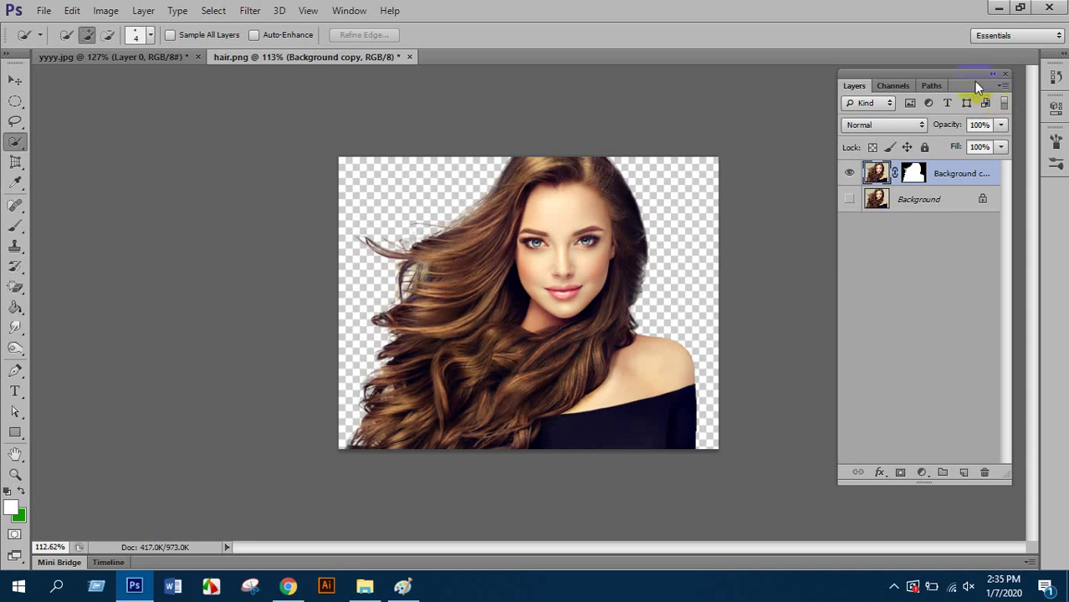
left_click_drag(969, 73, 966, 79)
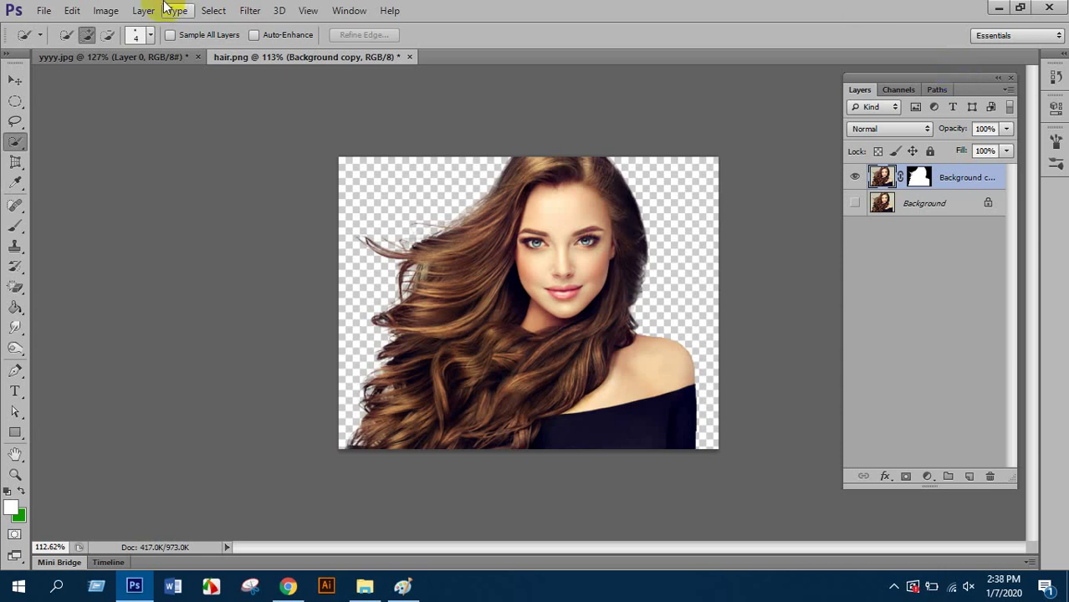
left_click(479, 216)
scroll(475, 204, "up", 3)
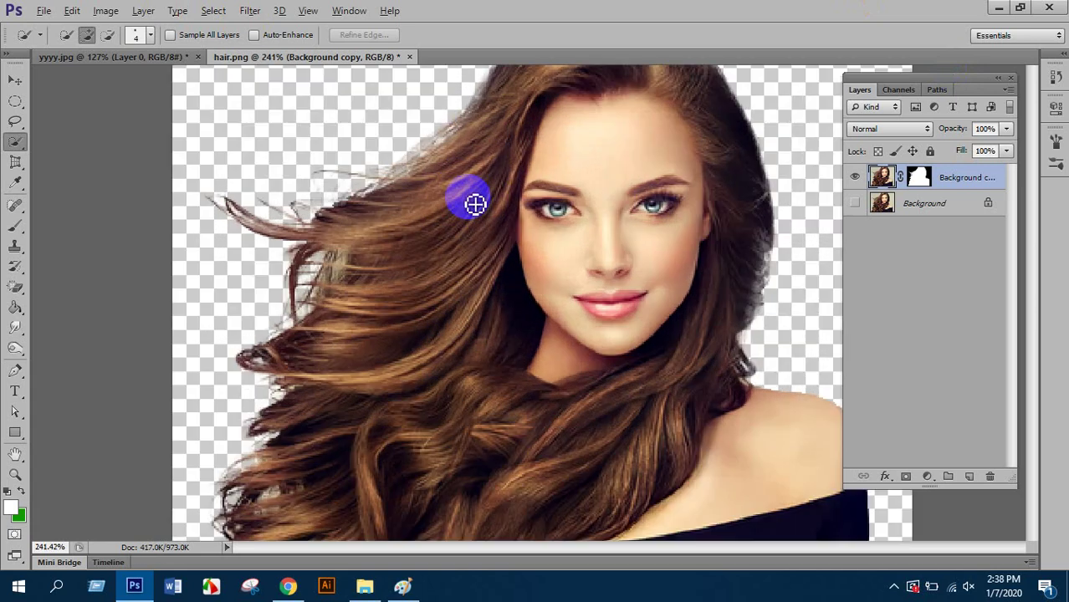
scroll(560, 296, "down", 5)
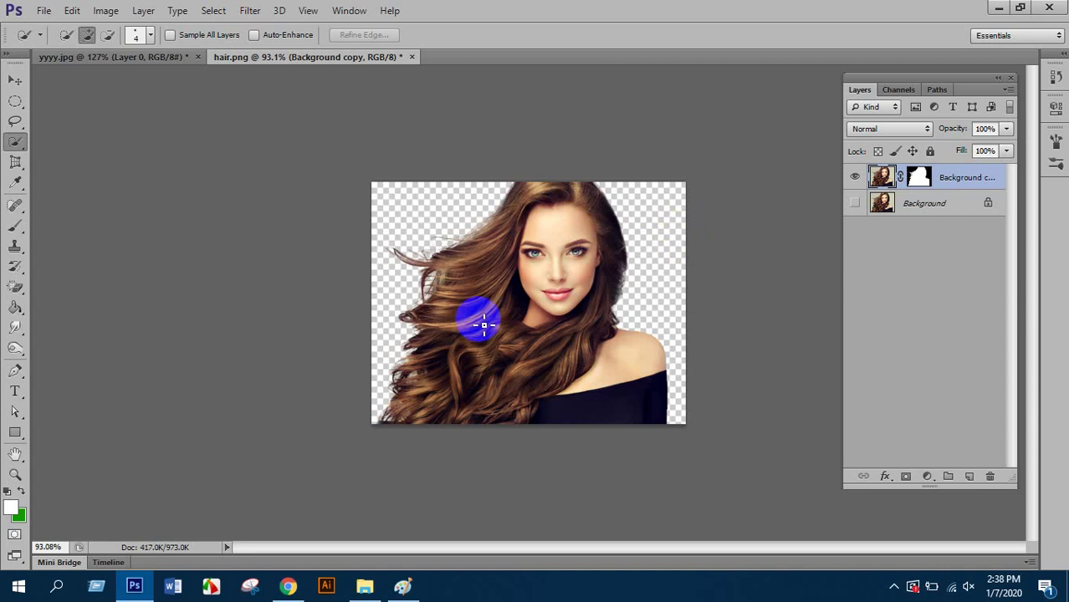
- Switch to Chrome and search Google Images for "natural image"
left_click(287, 587)
left_click(151, 114)
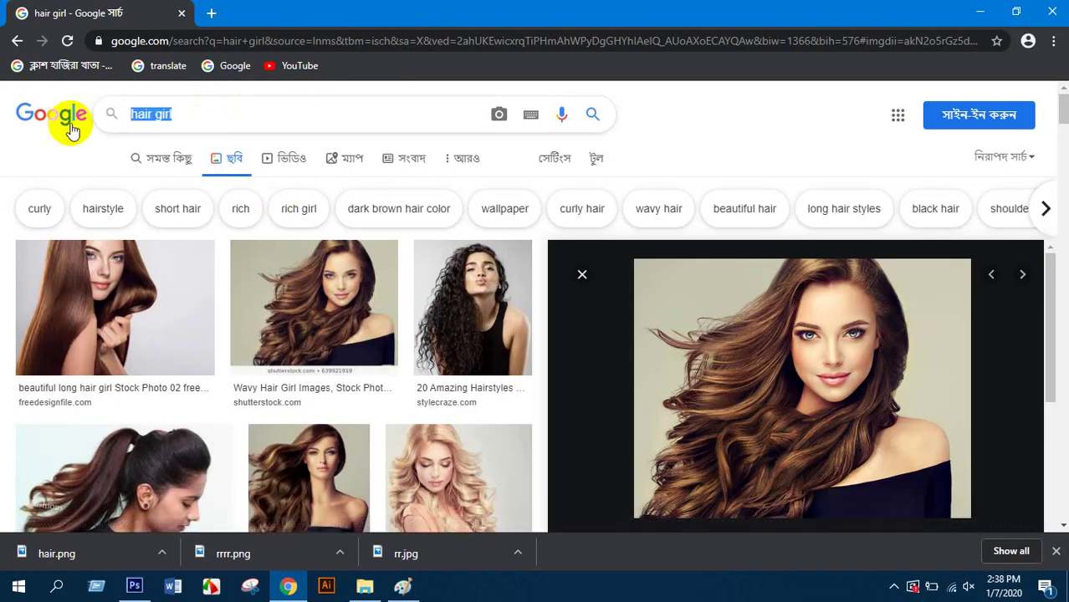
type("natural image")
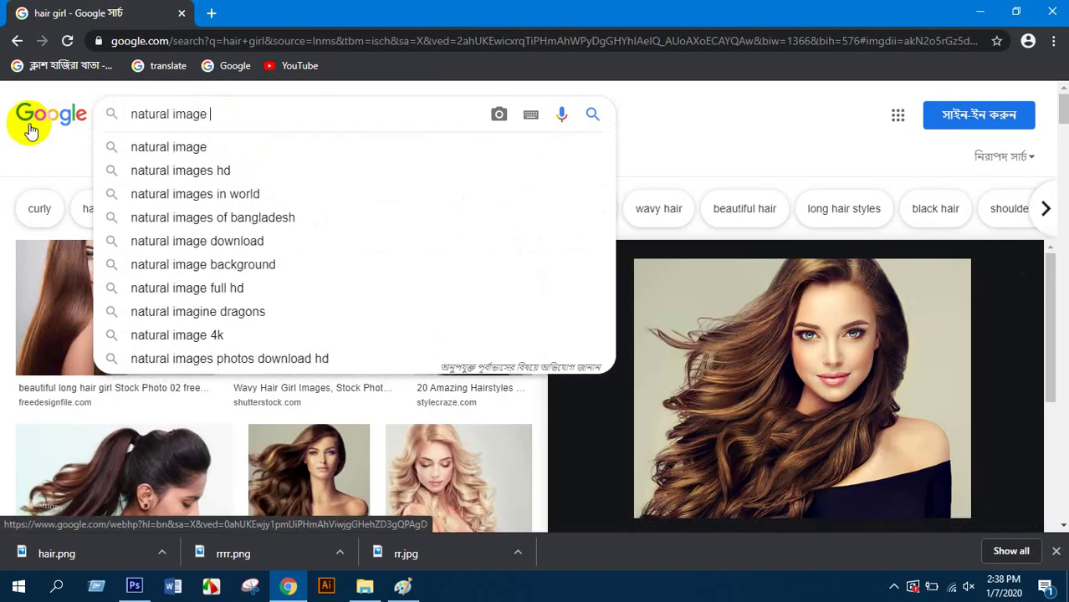
key("Return")
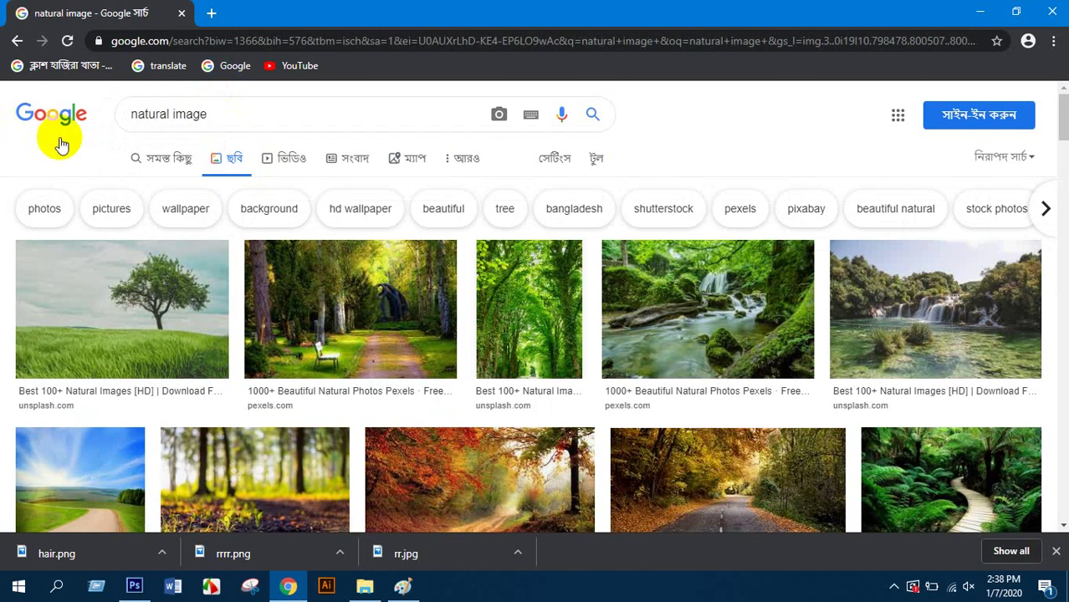
- Look through the nature image results for a photo suitable as the new background
left_click(557, 384)
scroll(566, 363, "down", 1)
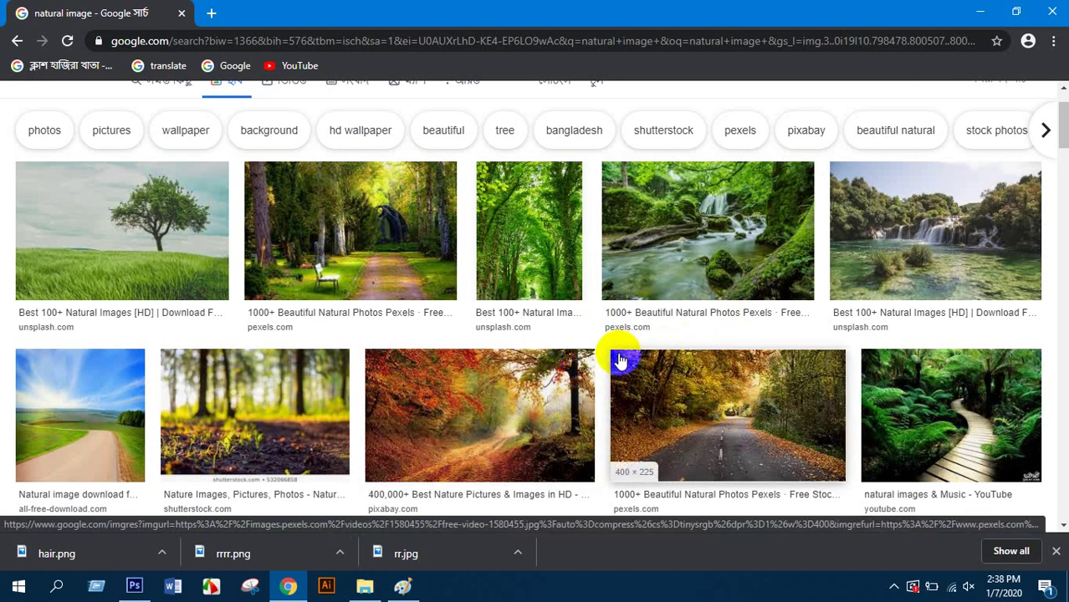
left_click(947, 232)
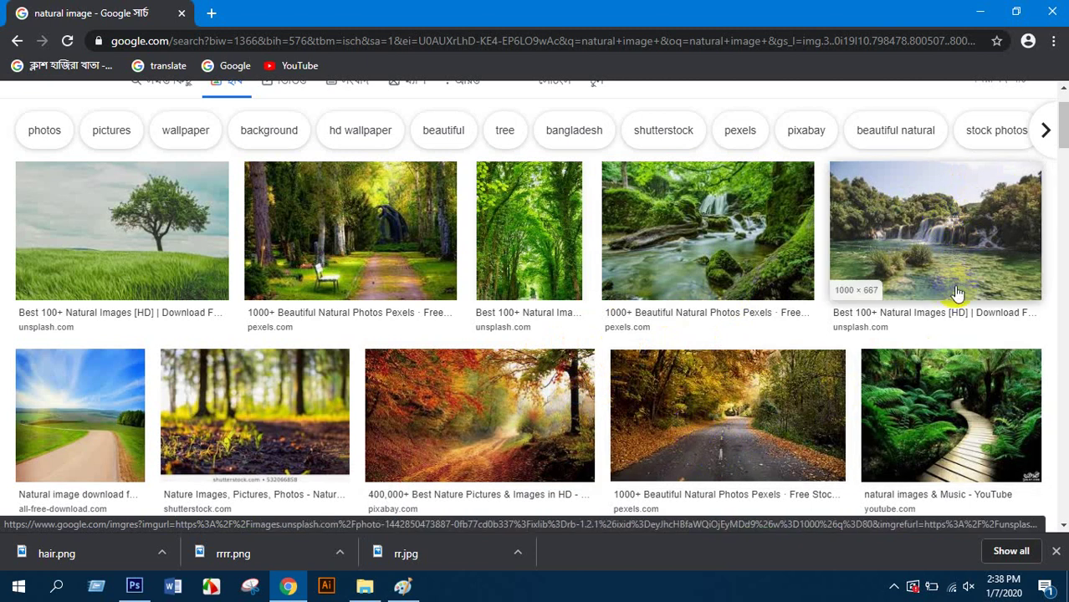
left_click(876, 291)
scroll(447, 353, "down", 5)
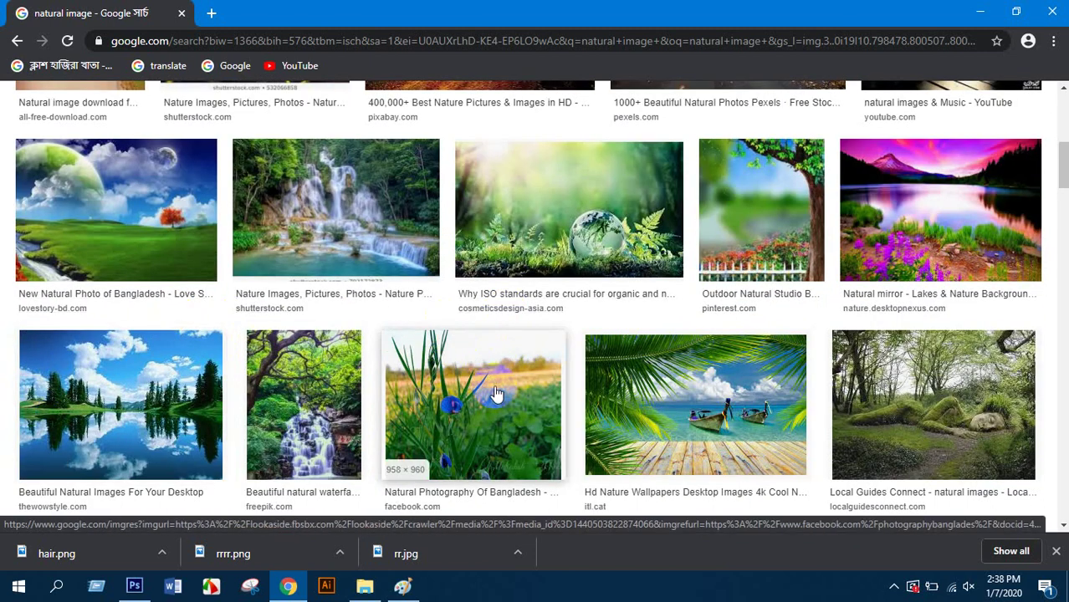
scroll(594, 335, "up", 1)
scroll(594, 334, "up", 1)
scroll(781, 359, "down", 7)
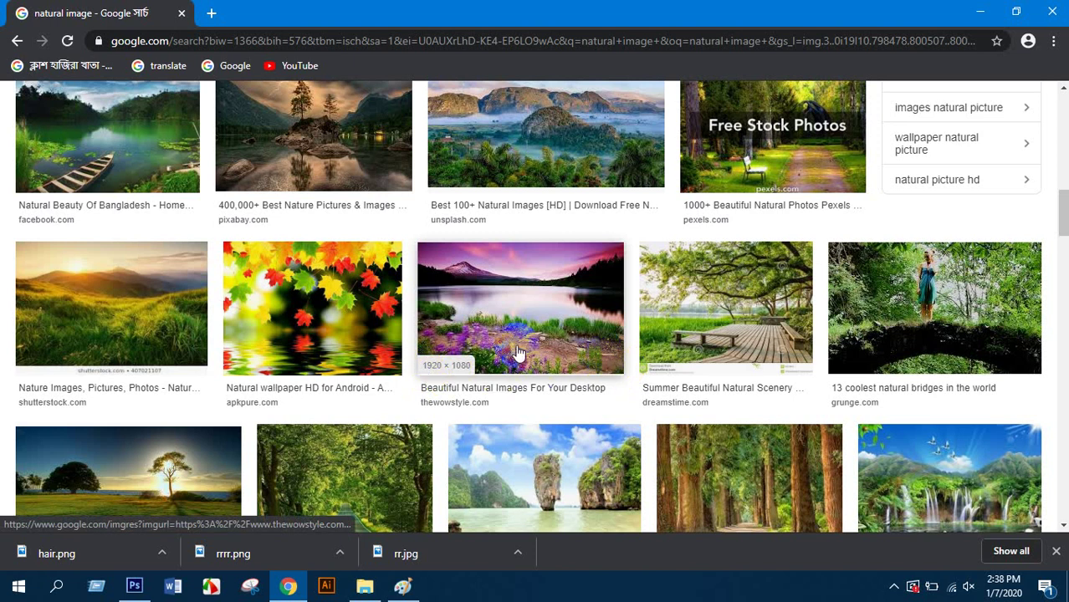
scroll(467, 360, "down", 1)
scroll(456, 356, "down", 1)
scroll(439, 347, "up", 9)
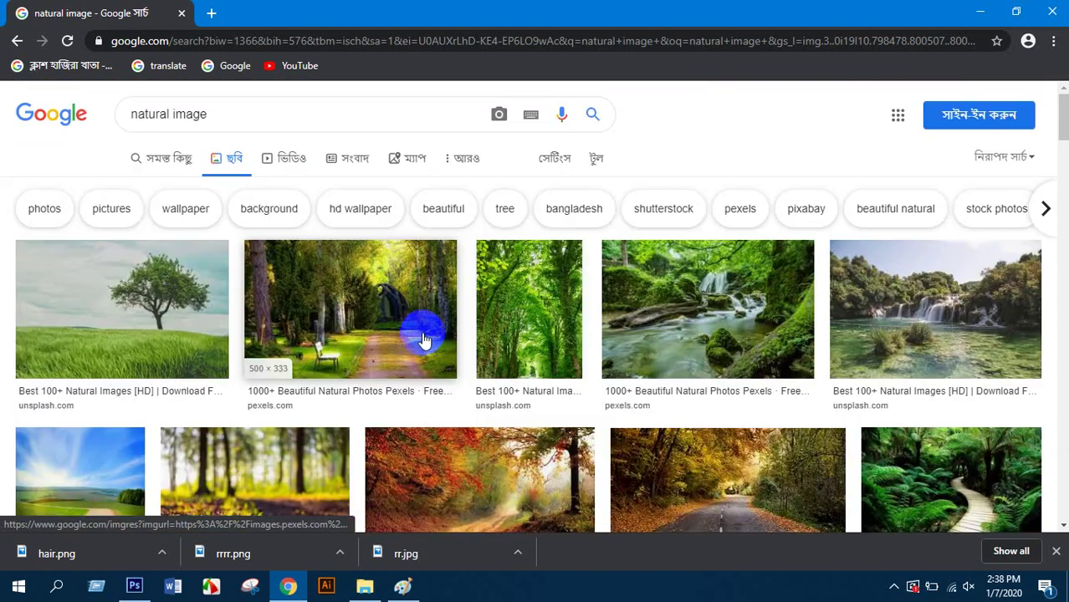
- Open the Pexels photo of the forest path with the white bench and save it to the Desktop as a JPEG named qqq
left_click(355, 286)
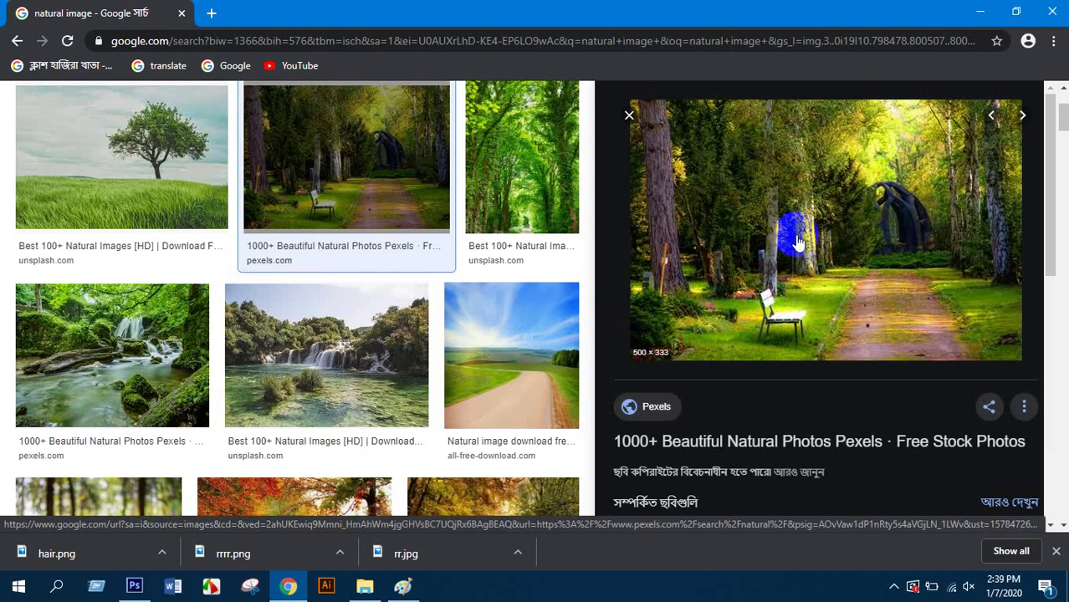
right_click(768, 182)
left_click(787, 325)
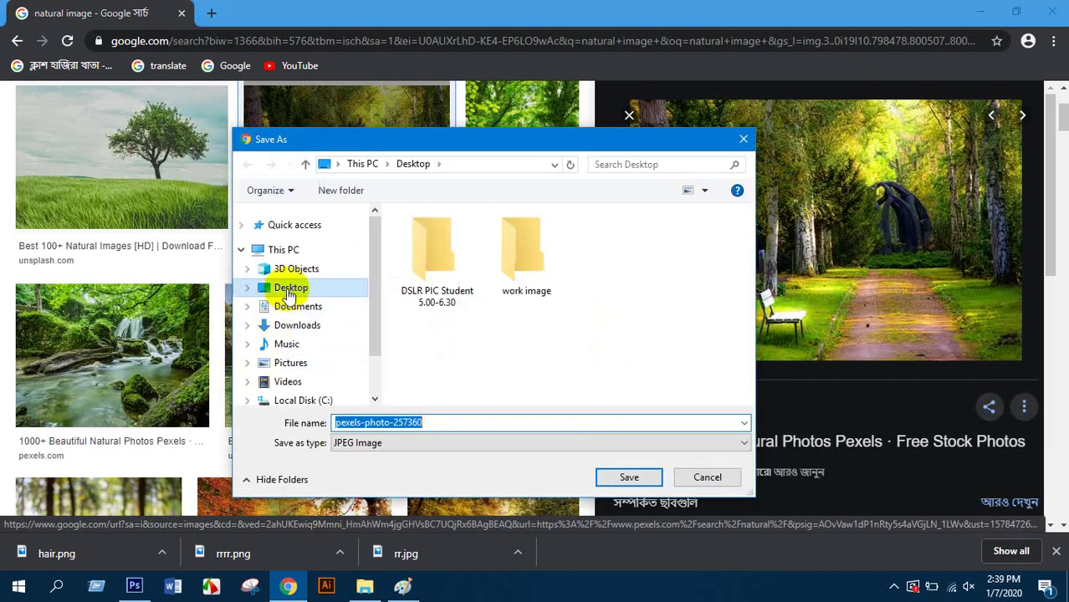
type("rrr")
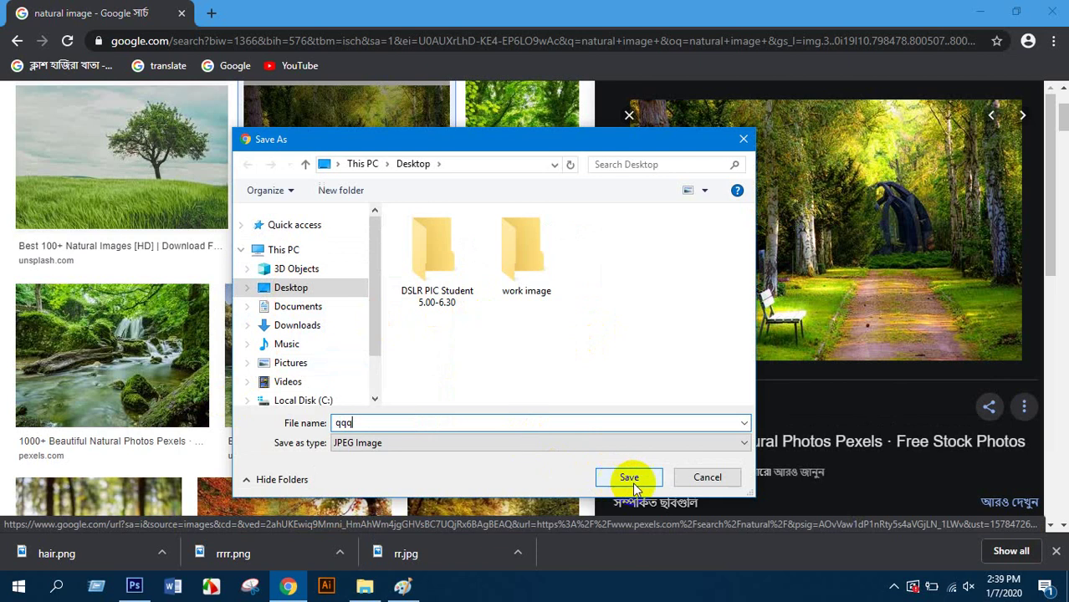
left_click(628, 476)
- Switch back to Photoshop and open the qqq image from the Desktop
left_click(134, 585)
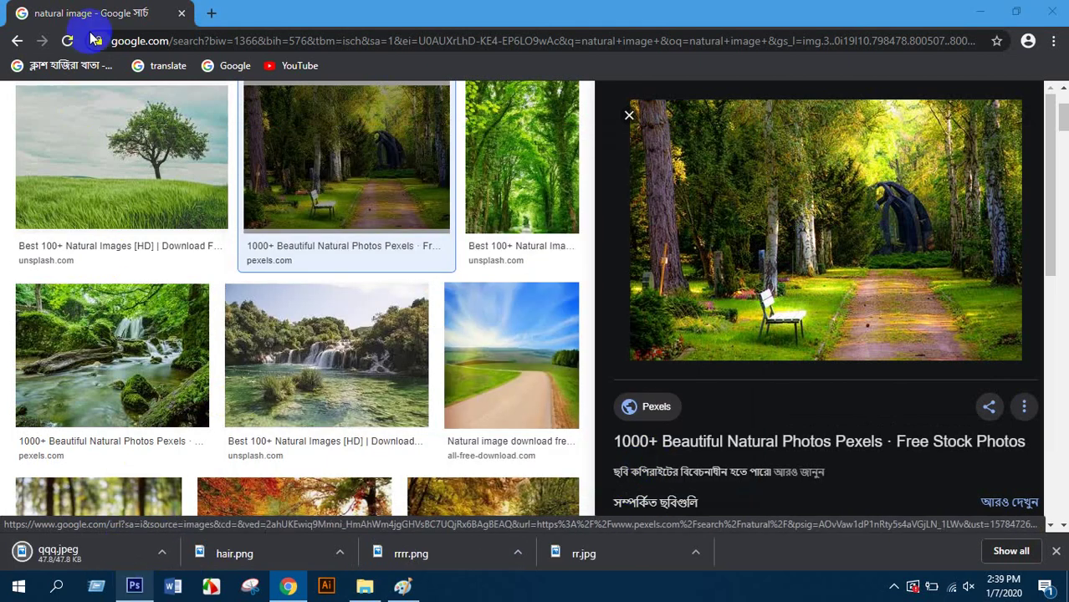
left_click(130, 590)
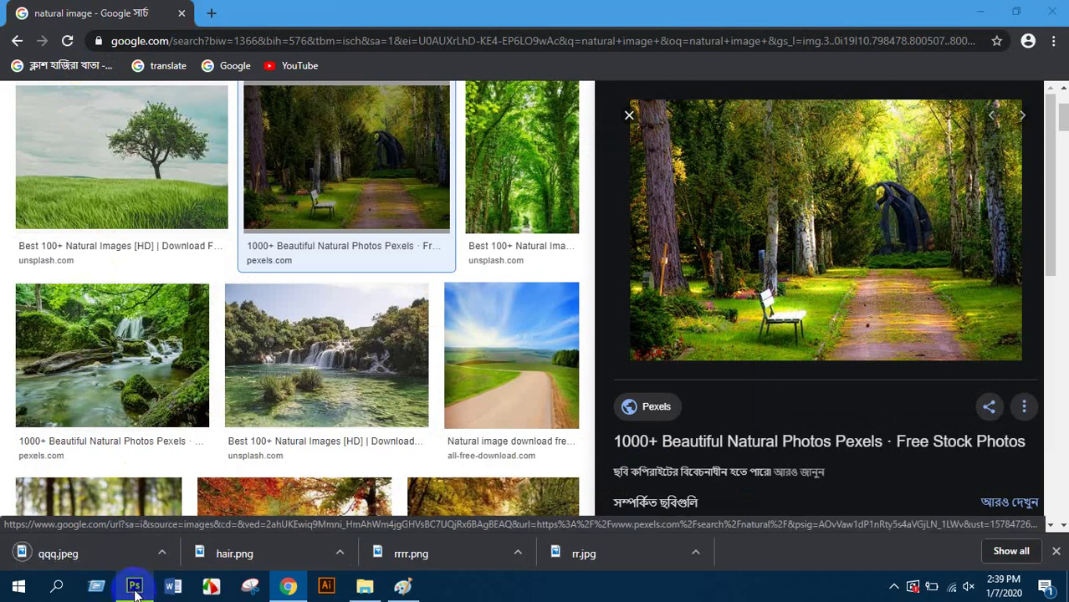
left_click(134, 584)
left_click(42, 11)
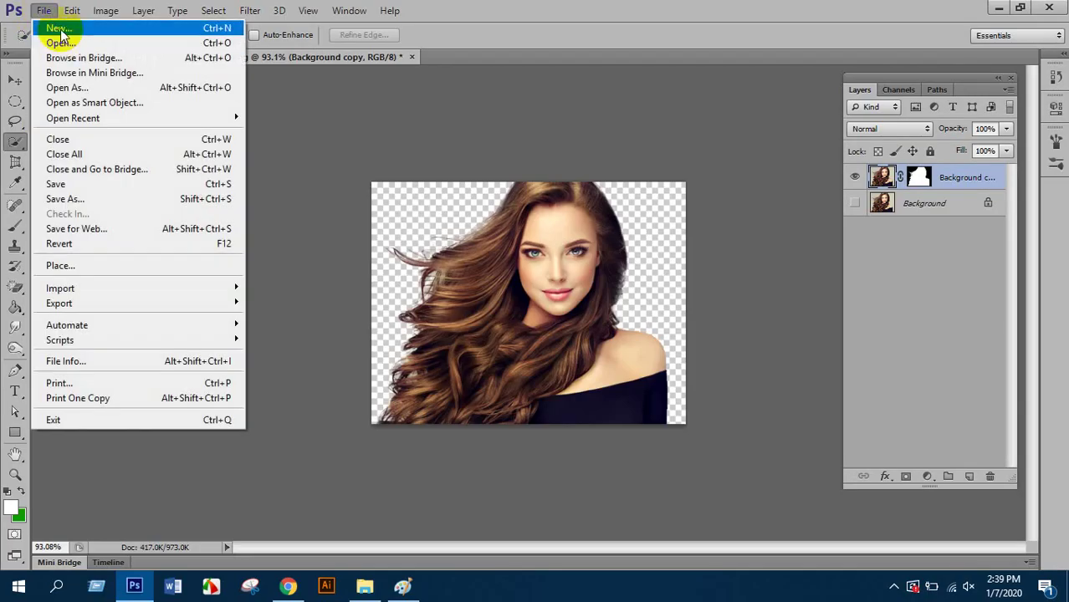
left_click(59, 43)
left_click(657, 293)
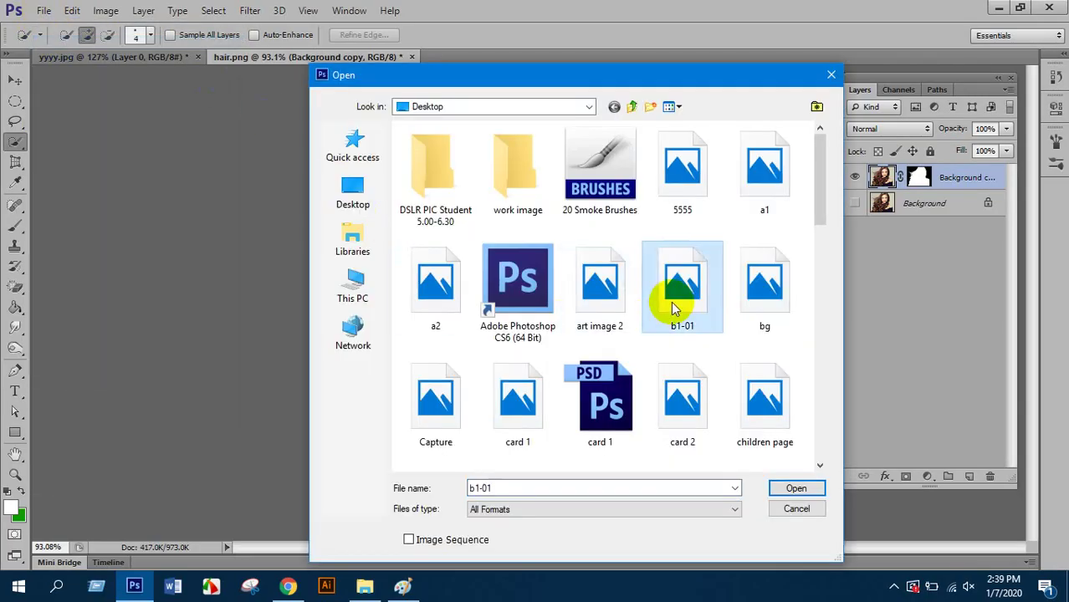
type("qqq")
double_click(602, 202)
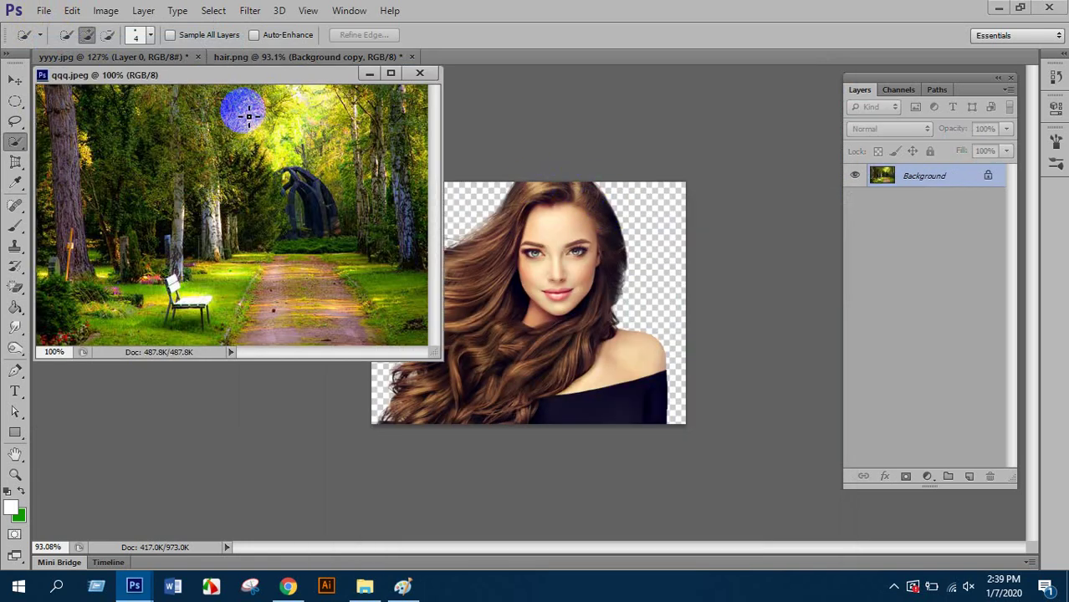
- Dock the floating qqq.jpeg window as a tab beside hair.png and keep the forest photo in front
left_click(198, 75)
left_click_drag(204, 75, 484, 60)
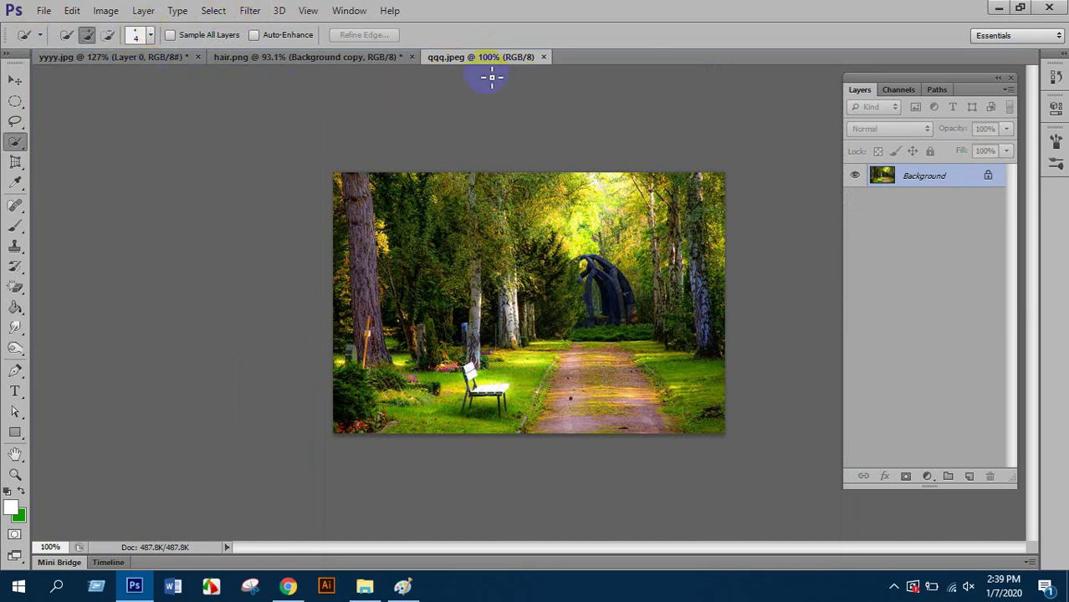
left_click(342, 56)
left_click(453, 56)
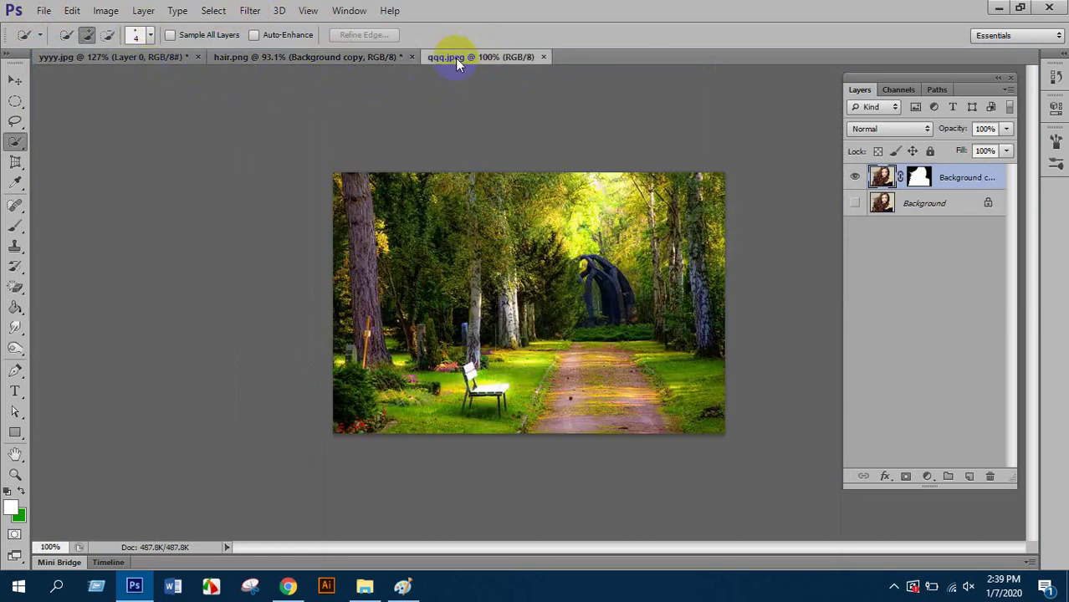
- Close the yyyy.jpg document and discard its changes
left_click(251, 57)
left_click(168, 57)
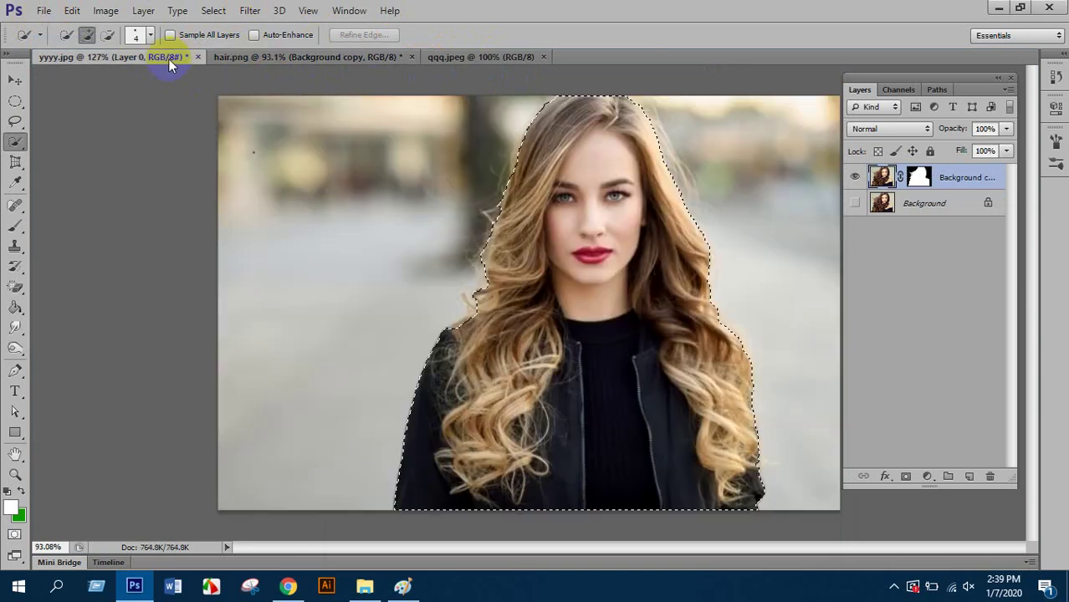
left_click(197, 57)
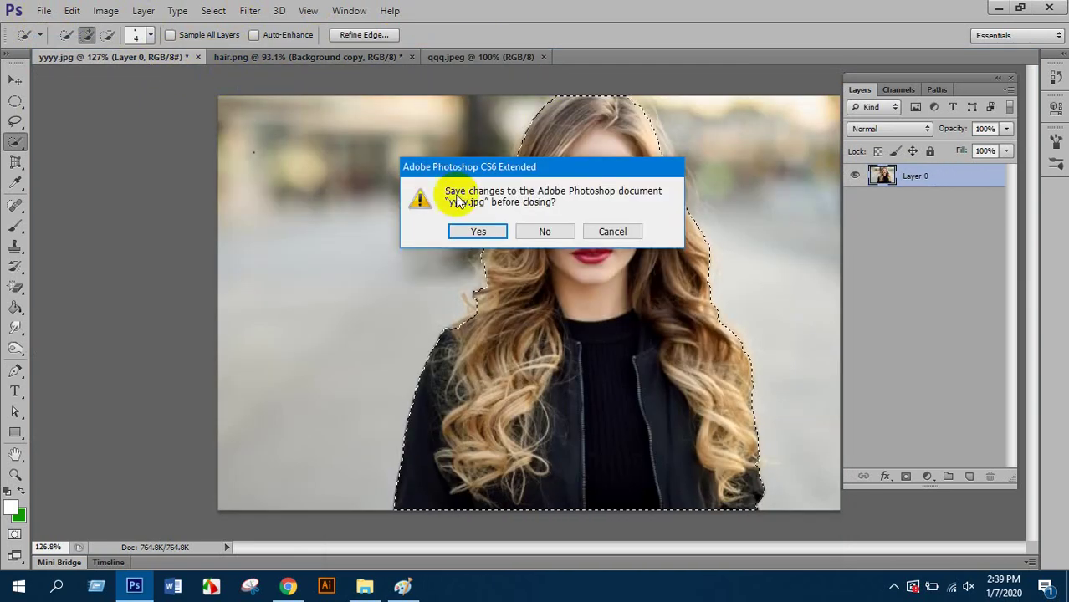
left_click(542, 232)
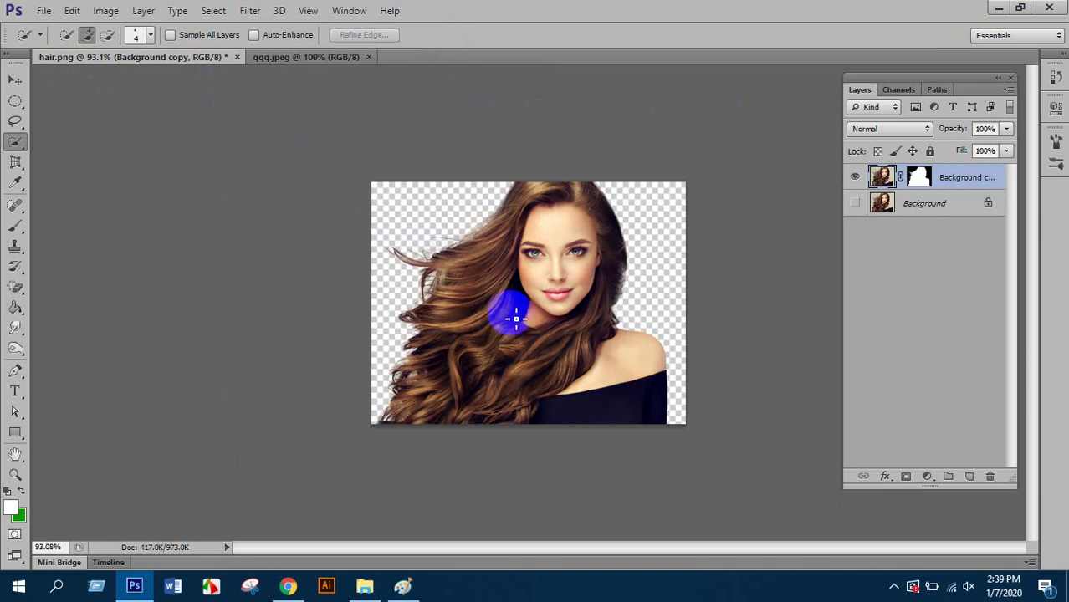
- Copy the cut-out woman layer with its mask from hair.png onto the forest photo in qqq.jpeg with the Move tool
left_click(277, 57)
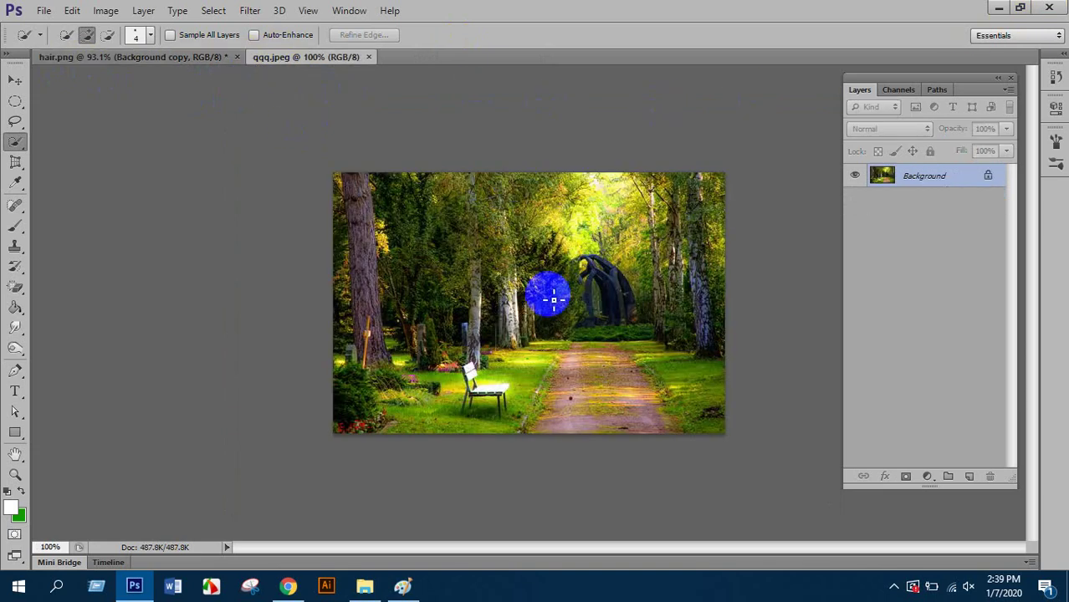
left_click(138, 57)
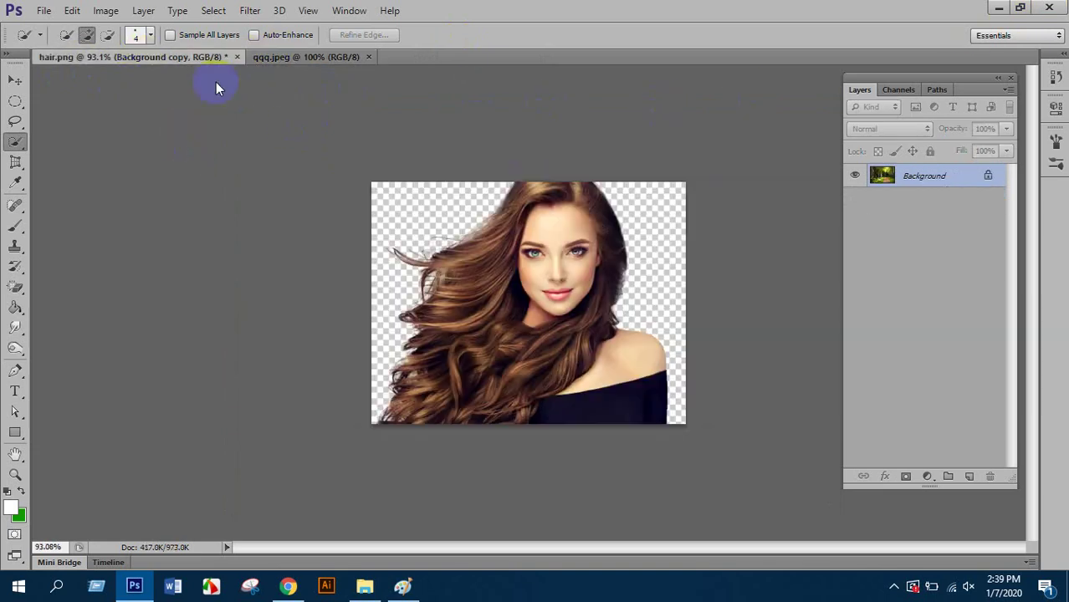
left_click(265, 58)
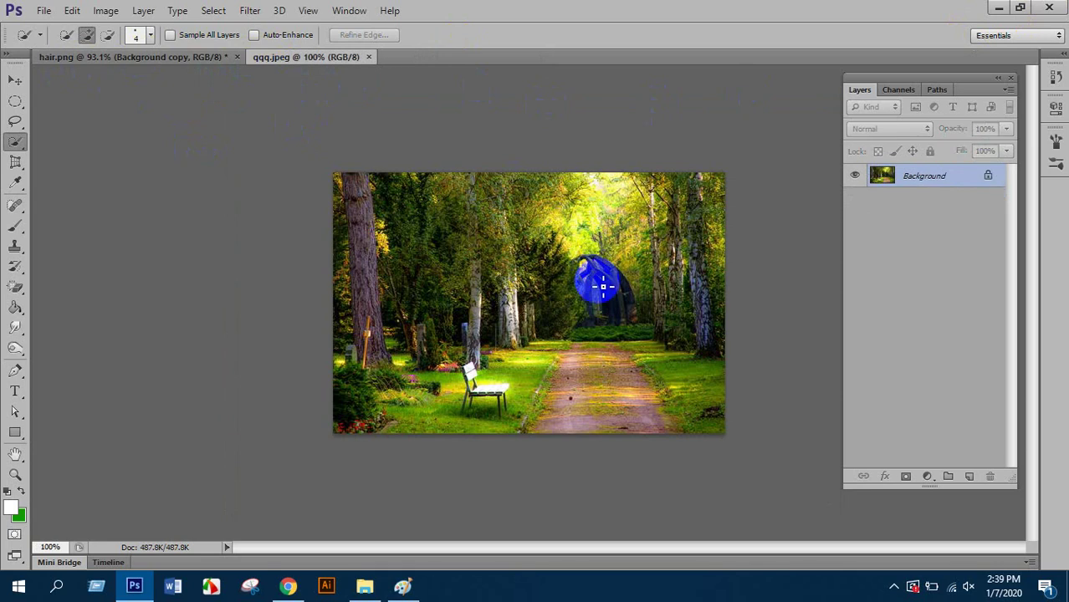
left_click(16, 82)
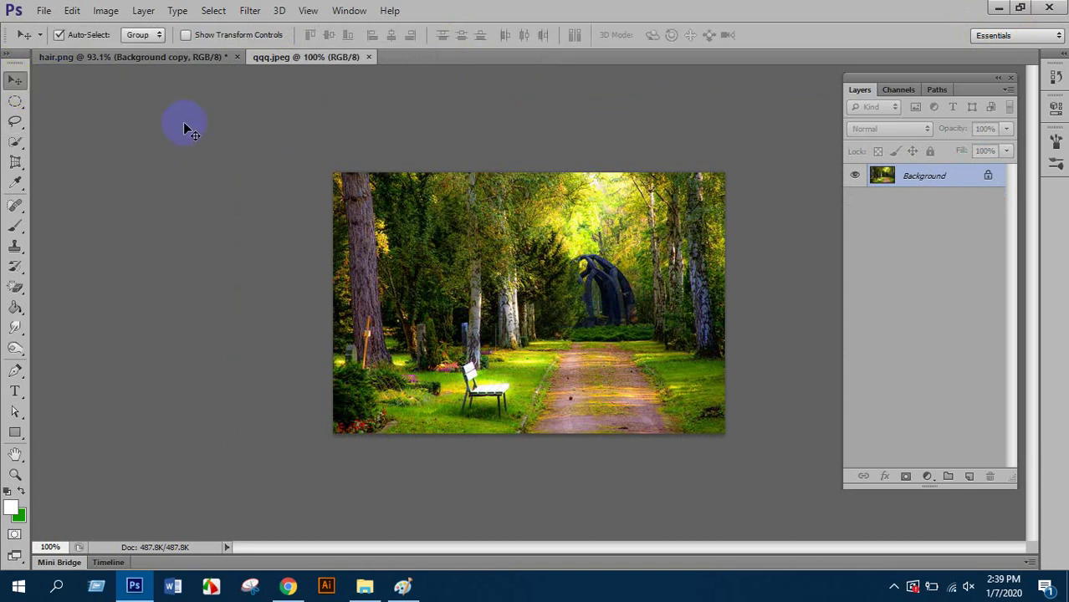
left_click(187, 55)
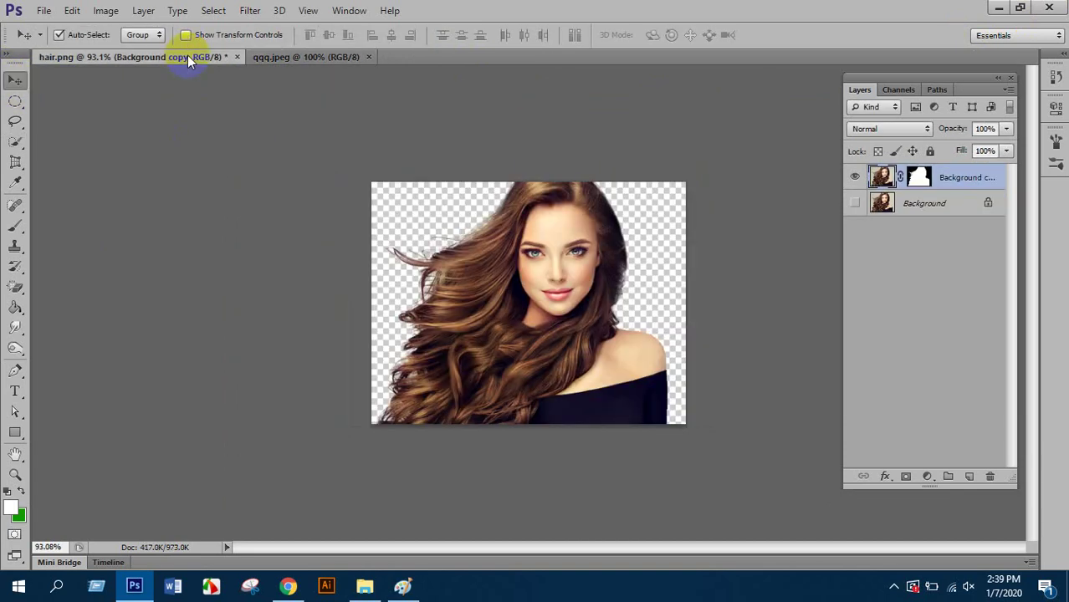
left_click(551, 322)
left_click_drag(551, 323, 527, 290)
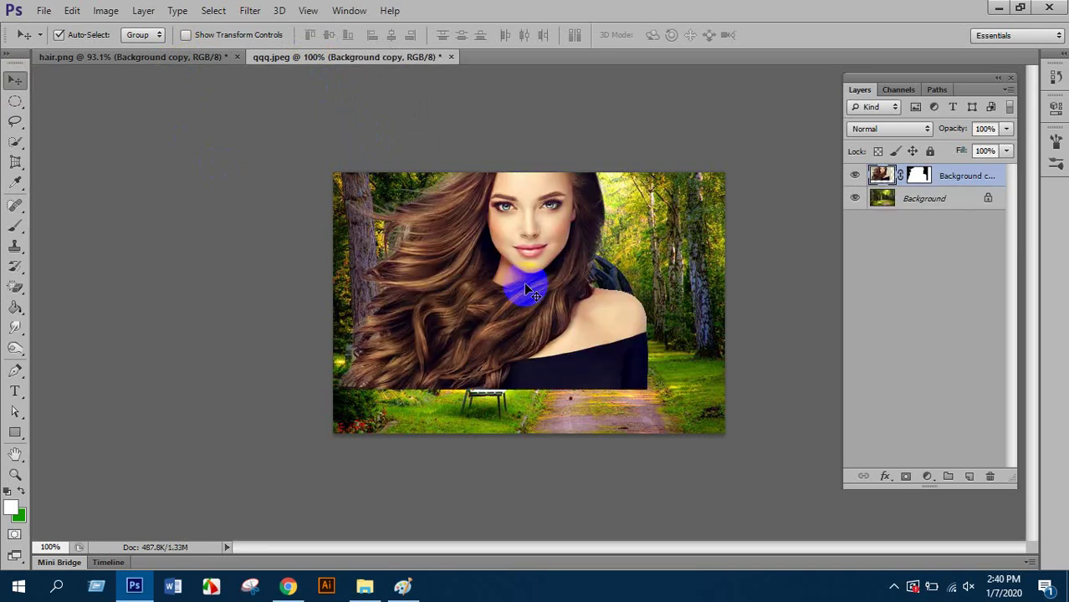
- Position the woman so her whole head fits in the picture and her cut-off lower edge meets the photo's bottom edge
left_click_drag(514, 268, 562, 290)
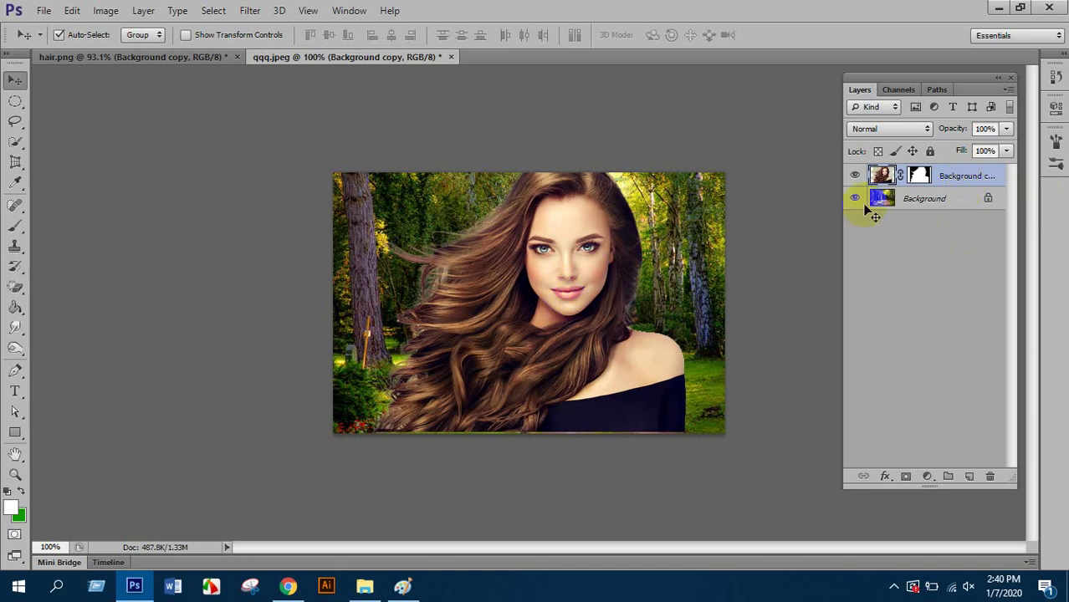
left_click(160, 56)
left_click(347, 57)
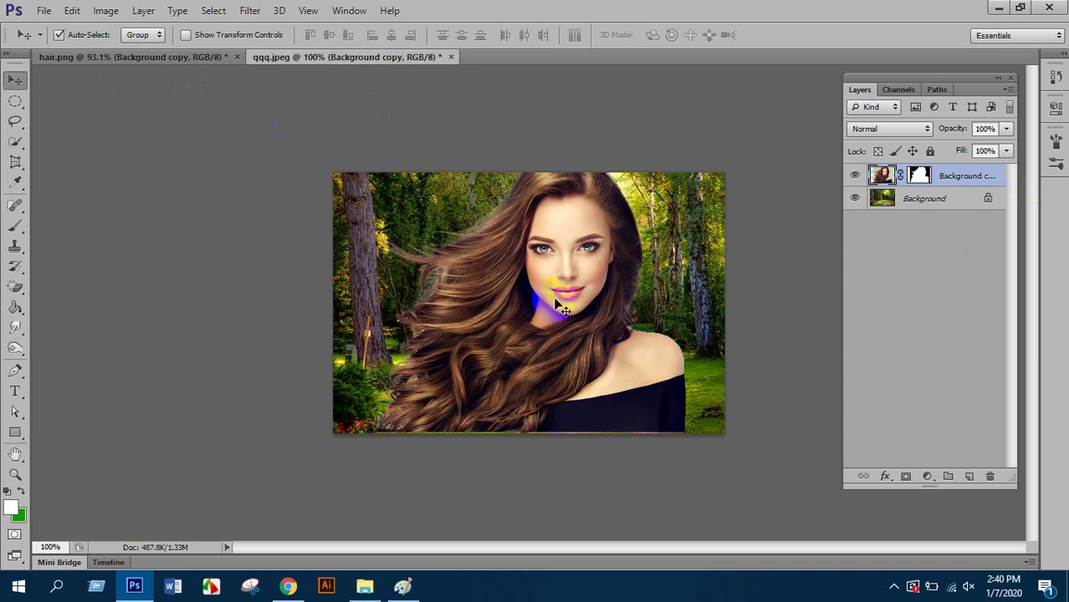
left_click_drag(547, 305, 543, 306)
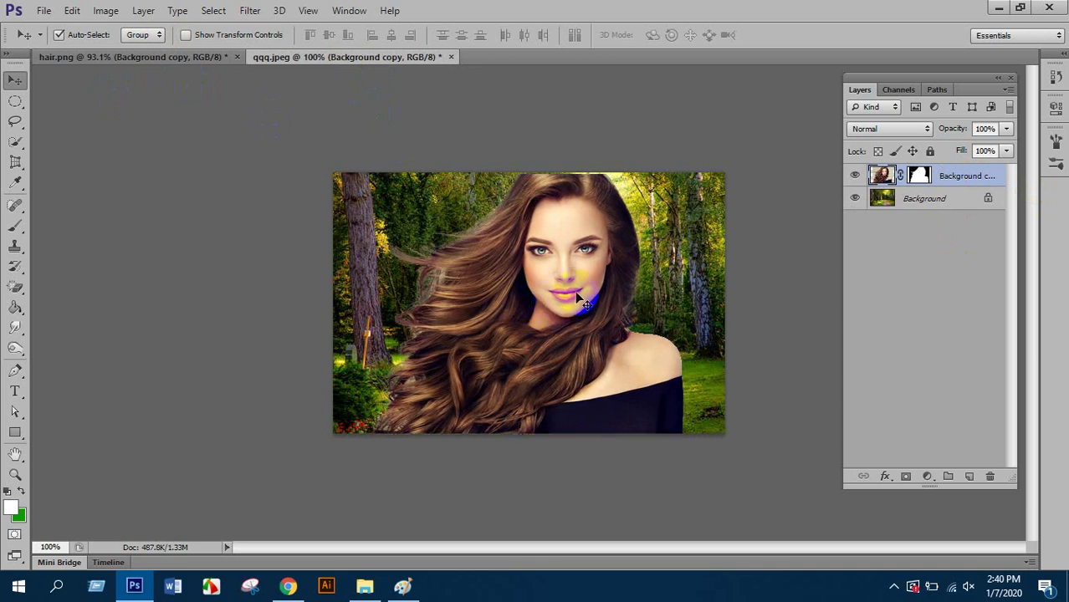
- Enlarge the woman layer from its centre with Free Transform to about 175% width and 176% height
key("ctrl+t")
left_click_drag(702, 175, 832, 92)
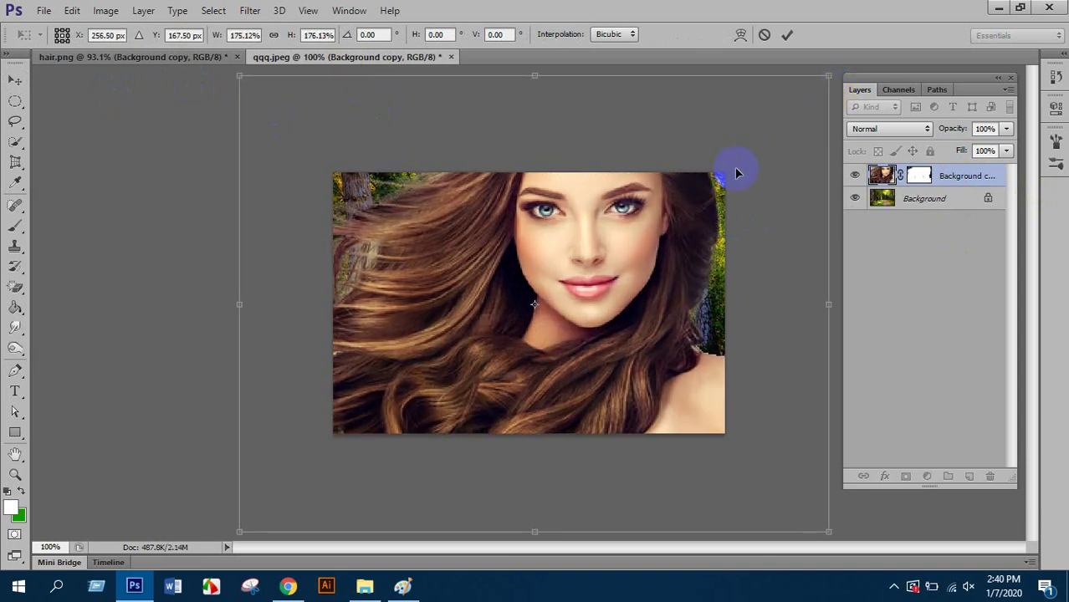
double_click(638, 254)
left_click(644, 247)
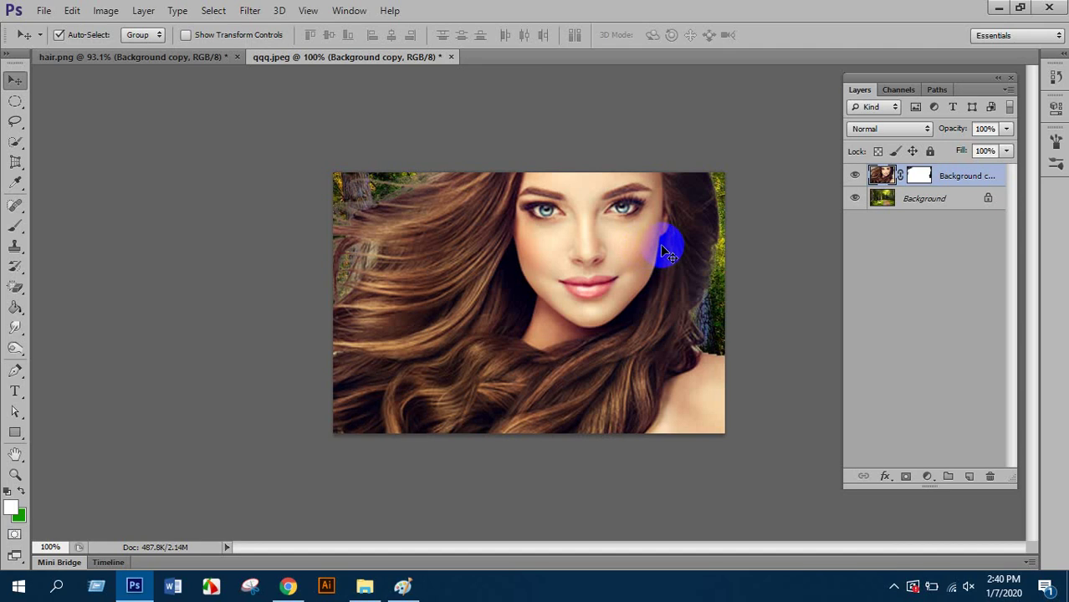
- Try stretching the woman layer non-proportionally with the side handles to about 78% width and 55% height, and undo the transform
key("ctrl+t")
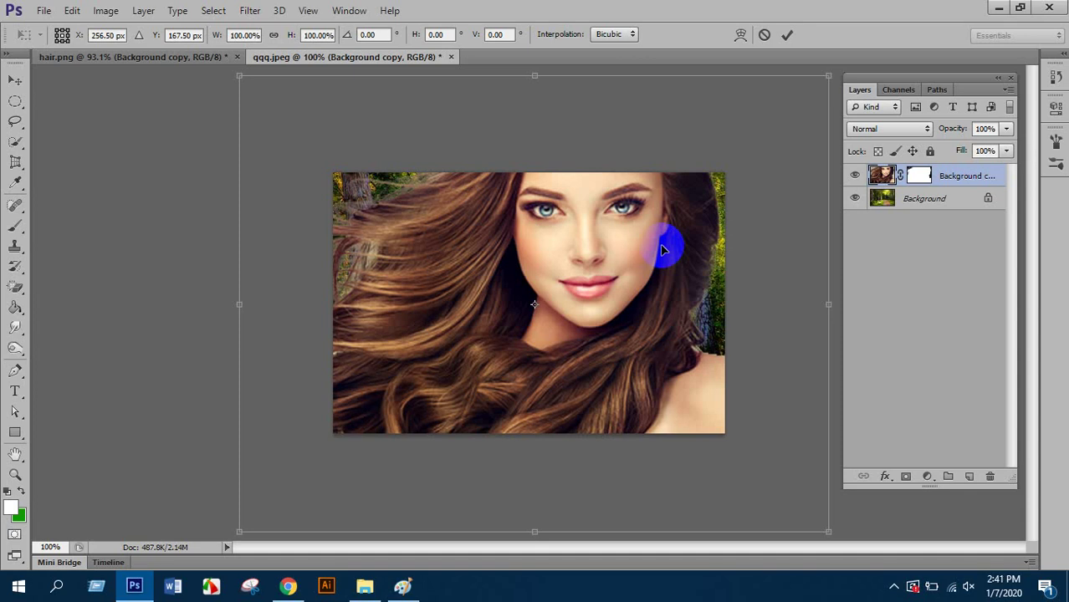
key("ctrl+minus")
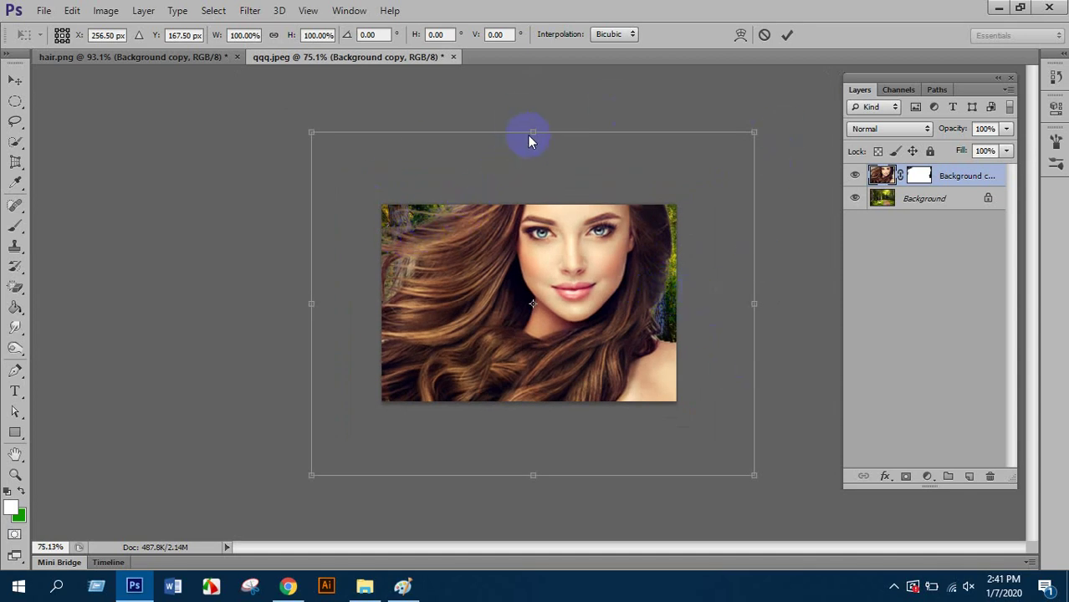
left_click_drag(533, 131, 527, 238)
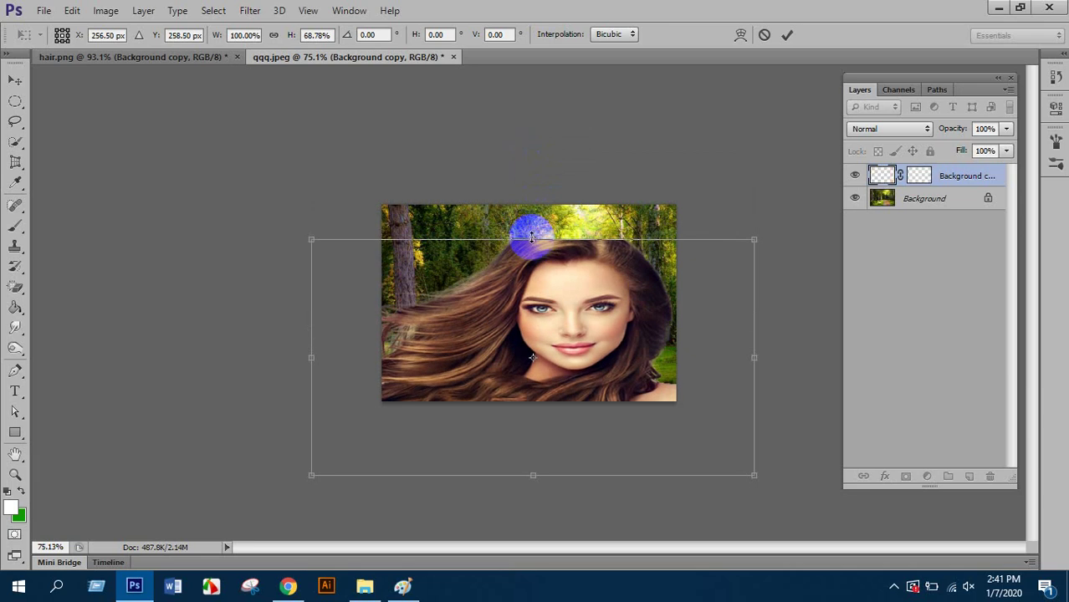
left_click_drag(753, 356, 616, 355)
left_click_drag(305, 360, 430, 362)
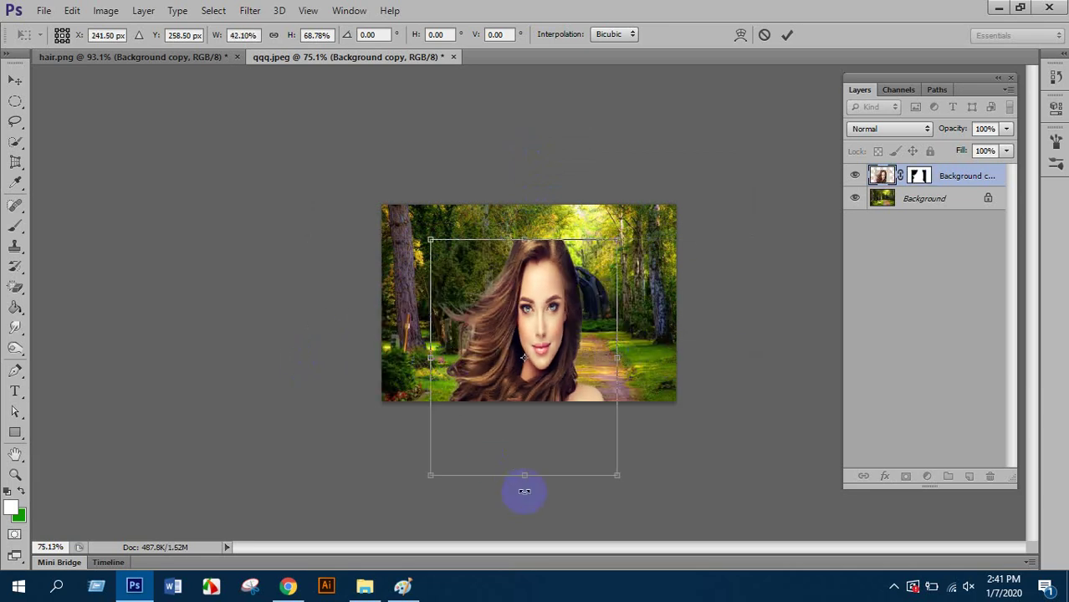
left_click_drag(524, 475, 536, 400)
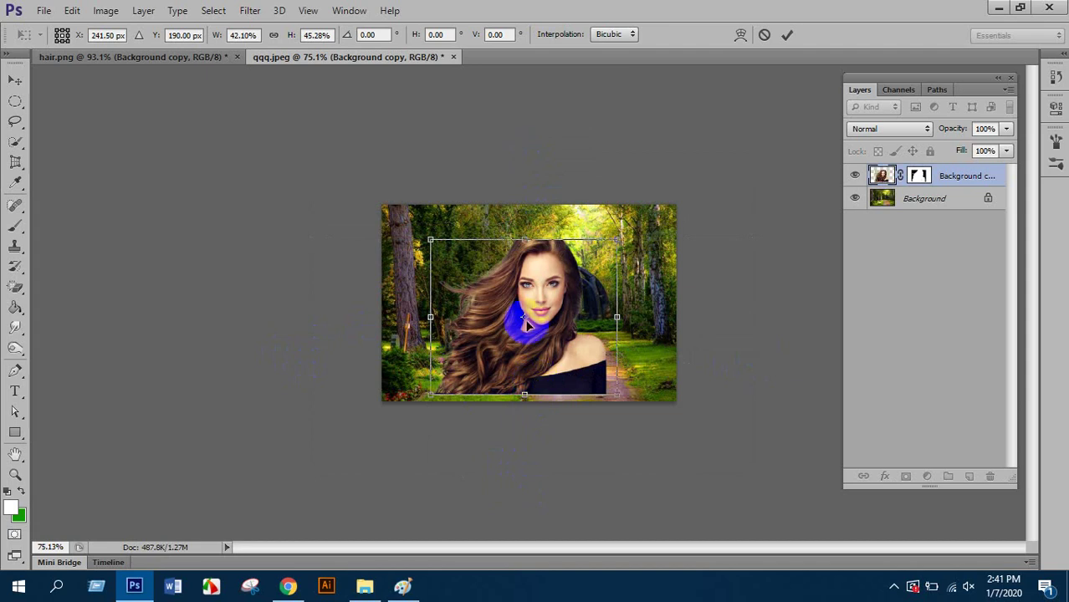
left_click_drag(524, 241, 527, 205)
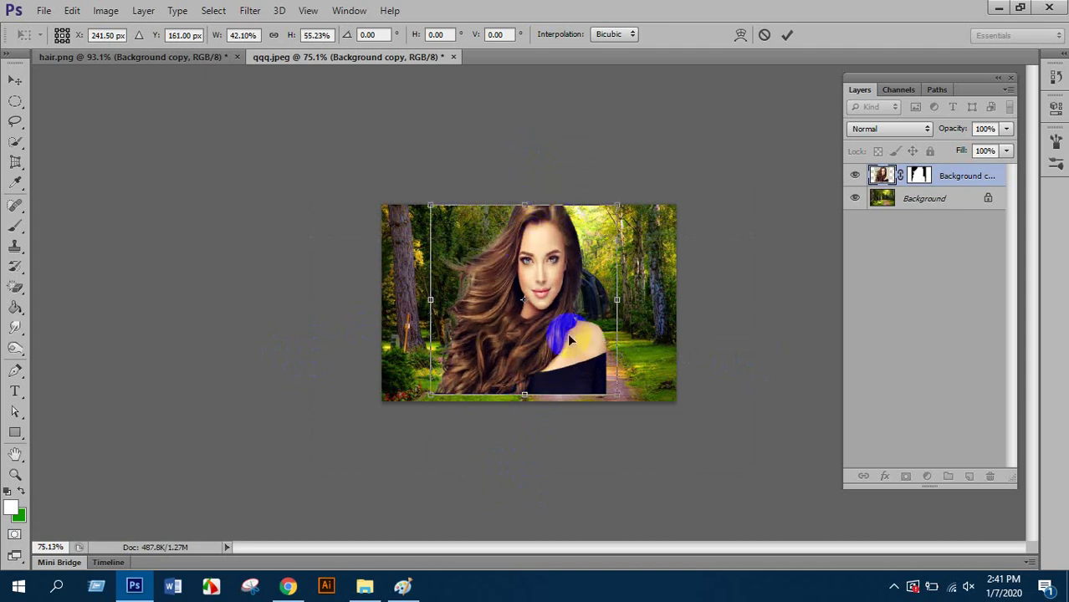
left_click_drag(616, 300, 776, 294)
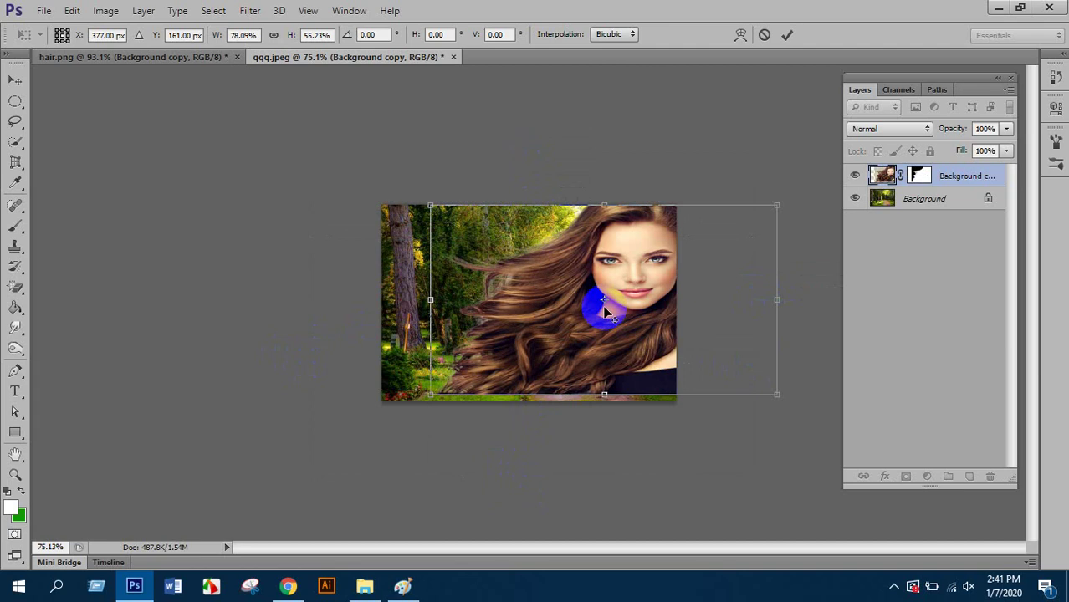
key("Return")
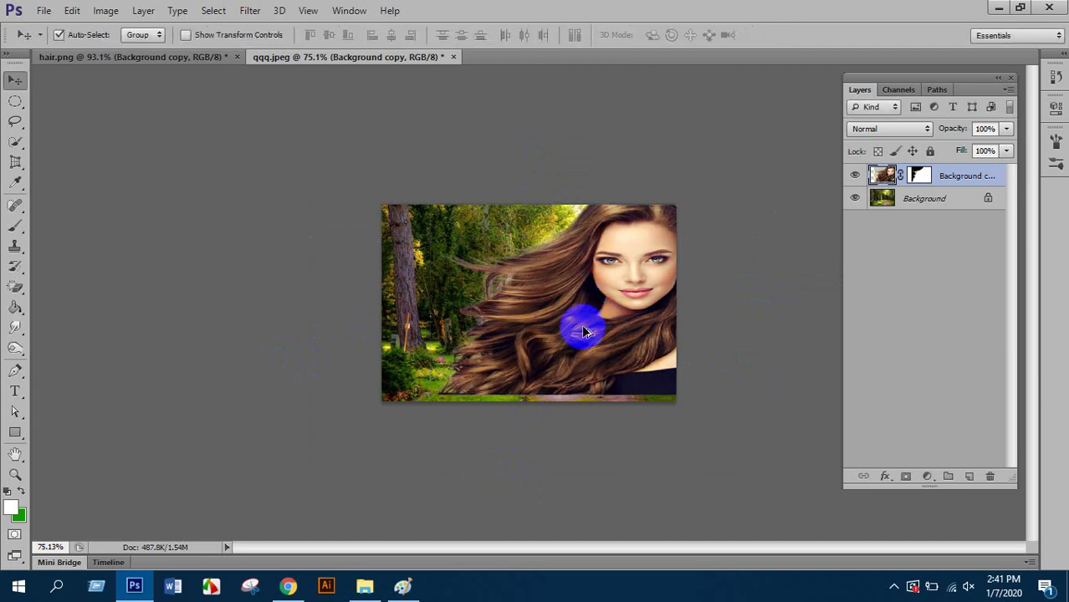
key("alt+BackSpace")
- Scale the woman layer down proportionally to about 59.5% so she fits within the forest photo
key("ctrl+t")
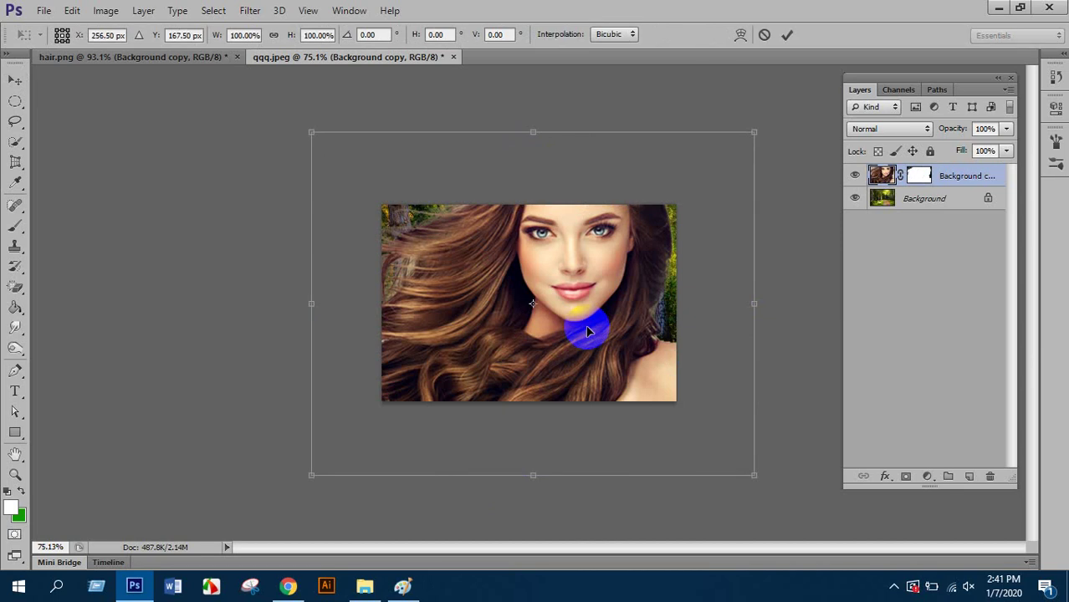
scroll(623, 218, "up", 1)
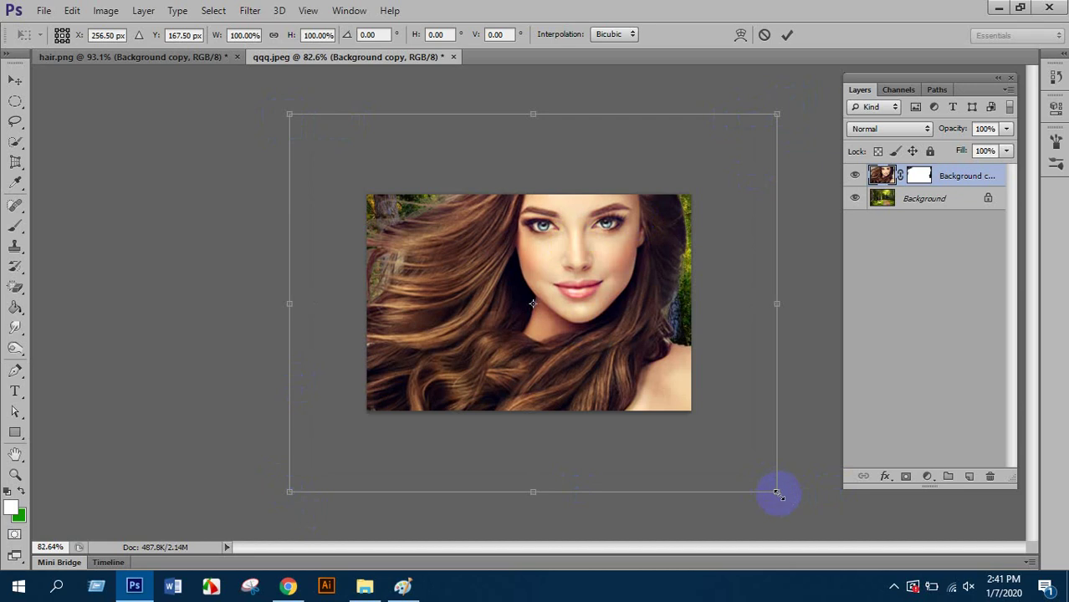
left_click_drag(777, 494, 699, 381)
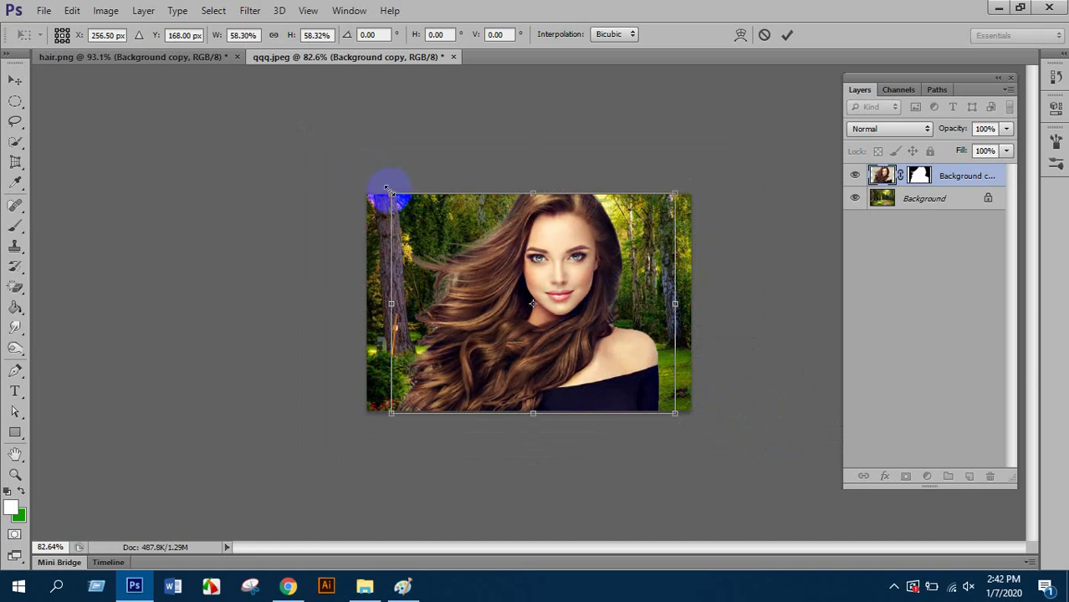
mouse_move(388, 189)
left_mouse_down()
mouse_move(345, 151)
mouse_move(468, 244)
mouse_move(349, 159)
mouse_move(385, 190)
left_mouse_up()
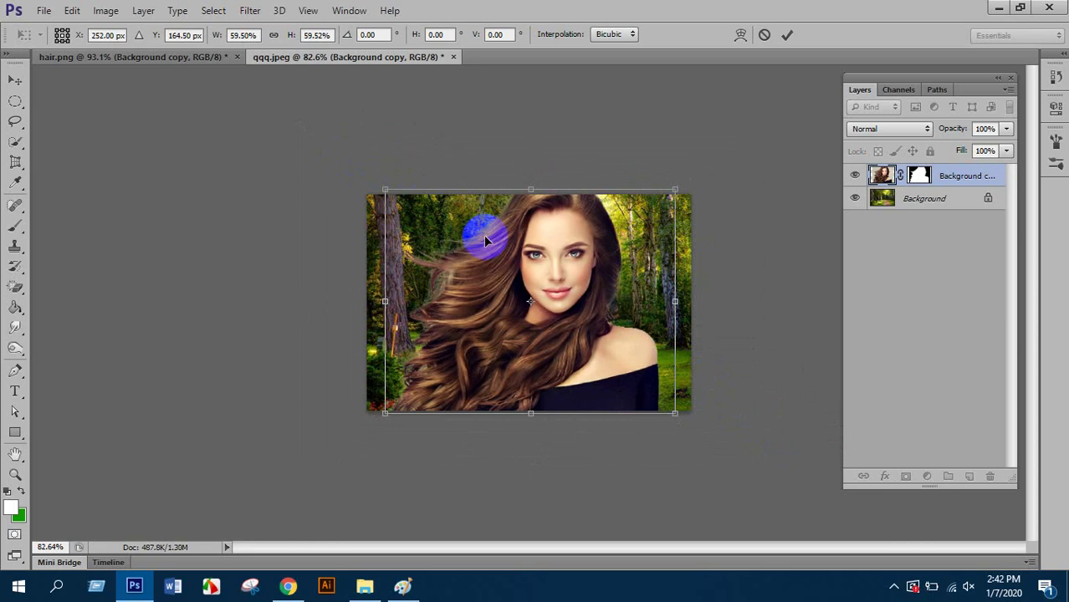
key("Return")
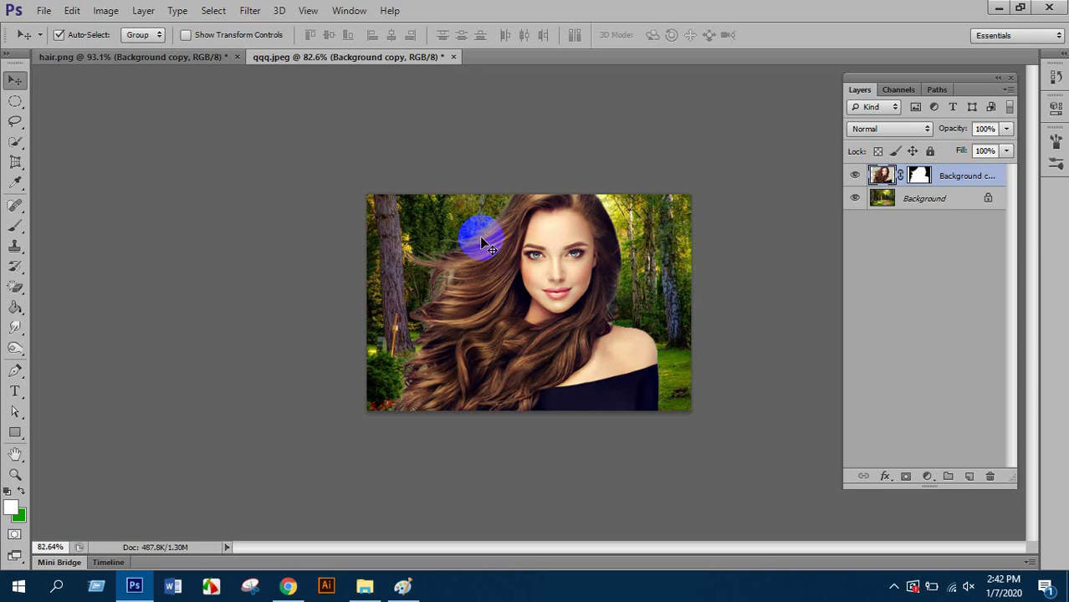
- Examine the loose hair strands up close against the forest background
scroll(480, 236, "up", 5)
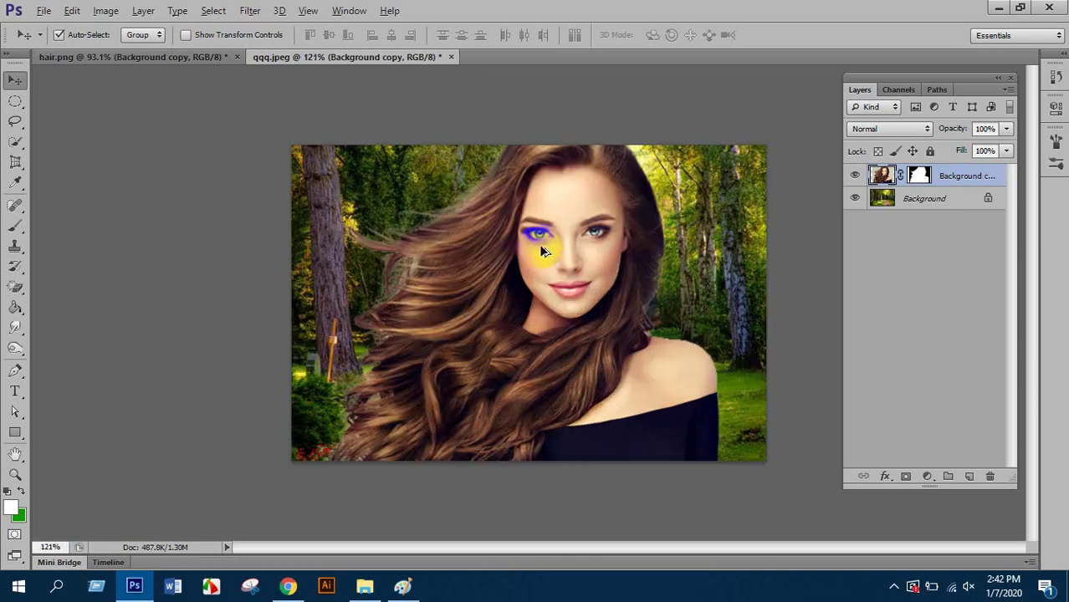
scroll(286, 274, "up", 5)
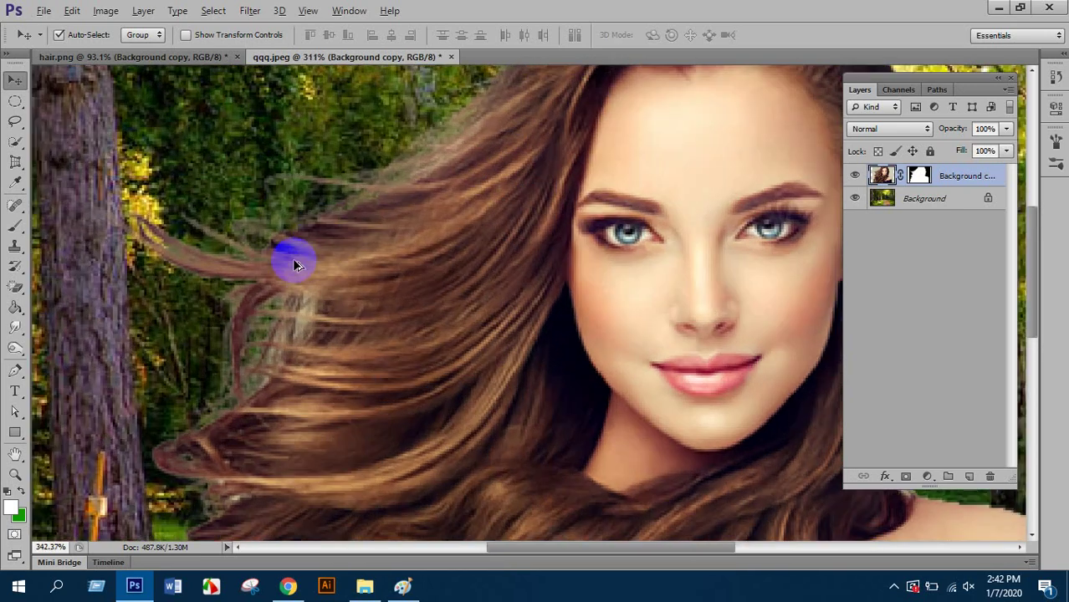
scroll(377, 329, "down", 3)
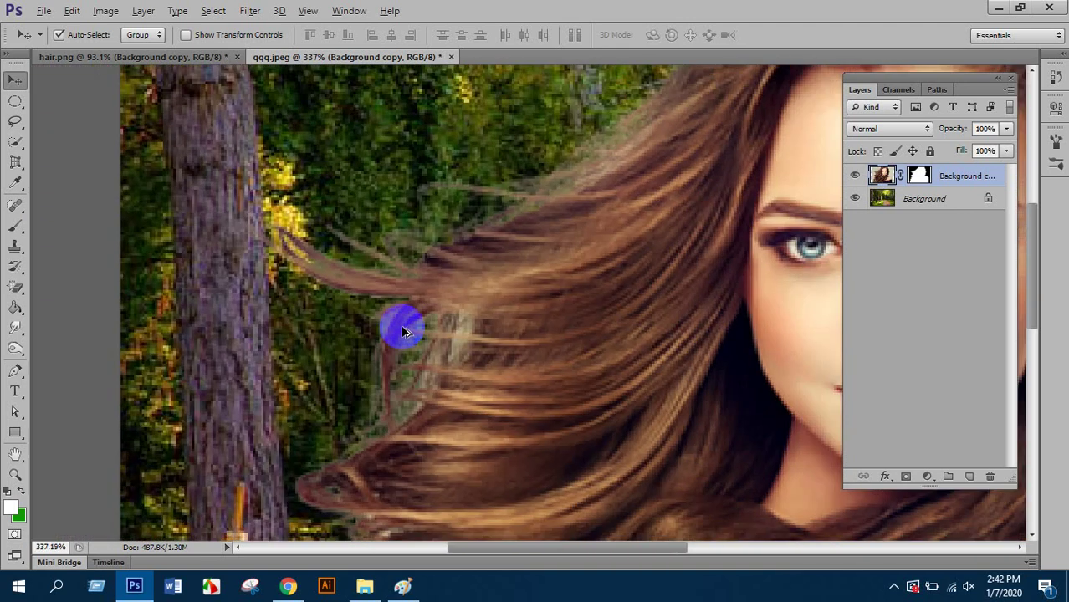
scroll(429, 219, "up", 1)
scroll(429, 230, "down", 2)
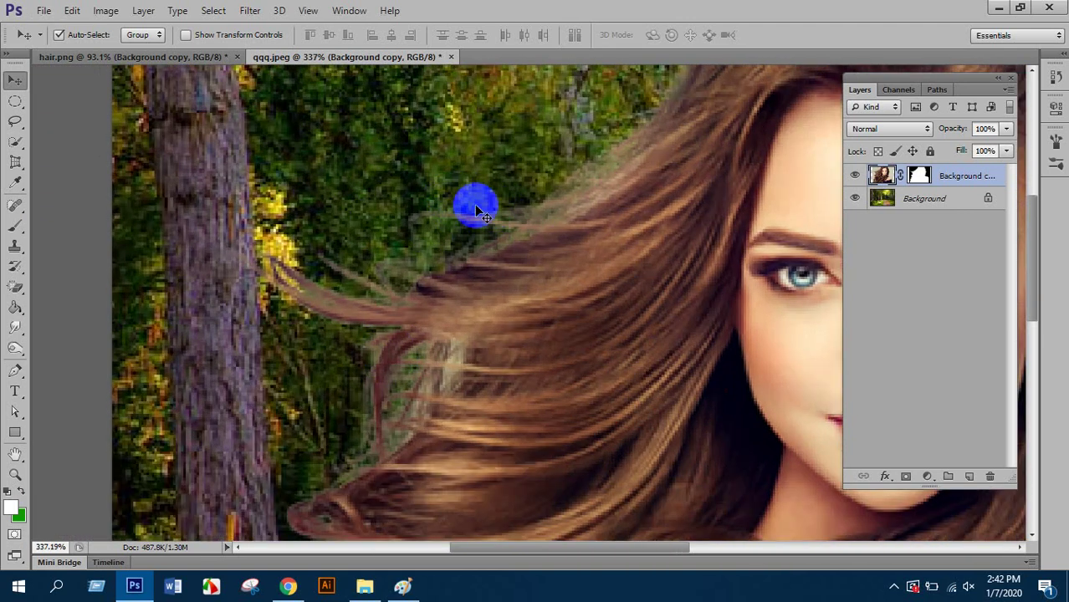
scroll(470, 239, "down", 2)
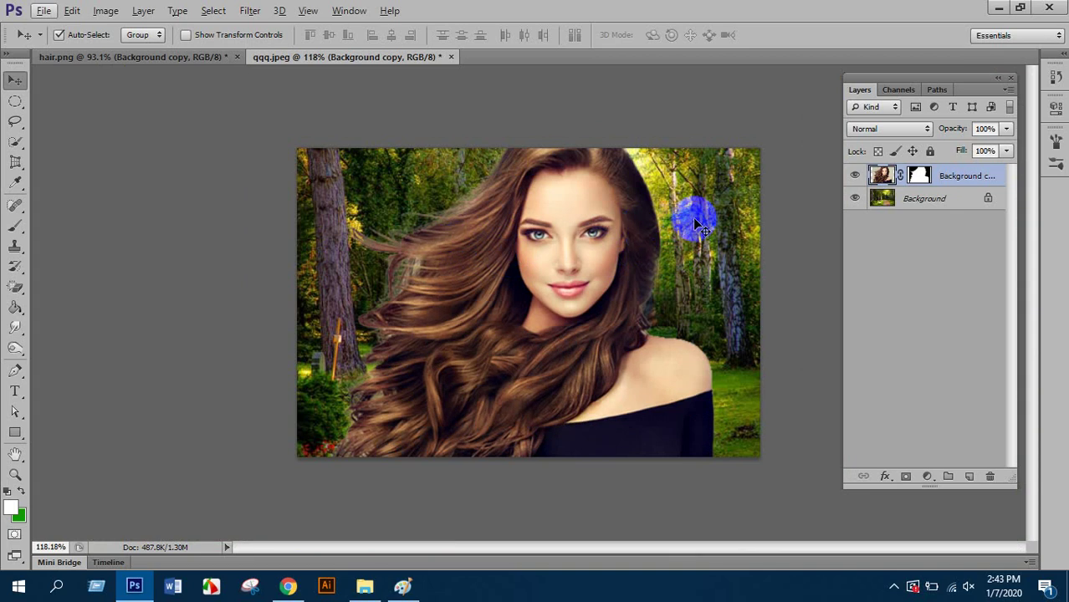
- Apply Color Balance to the woman layer's midtones with Magenta–Green at +19 and Yellow–Blue at -23
left_click(728, 210)
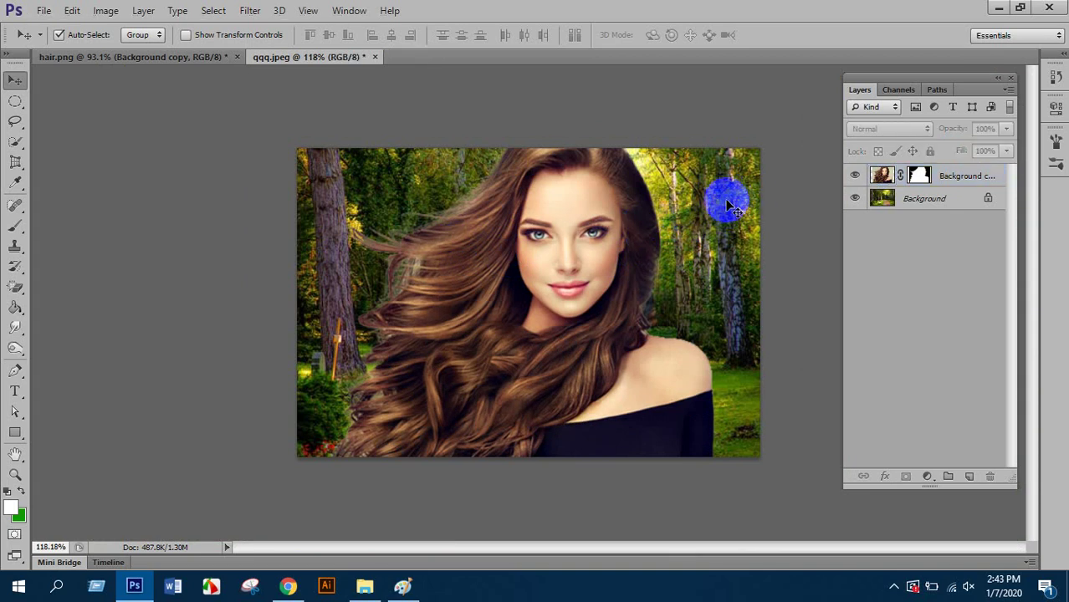
left_click(575, 221)
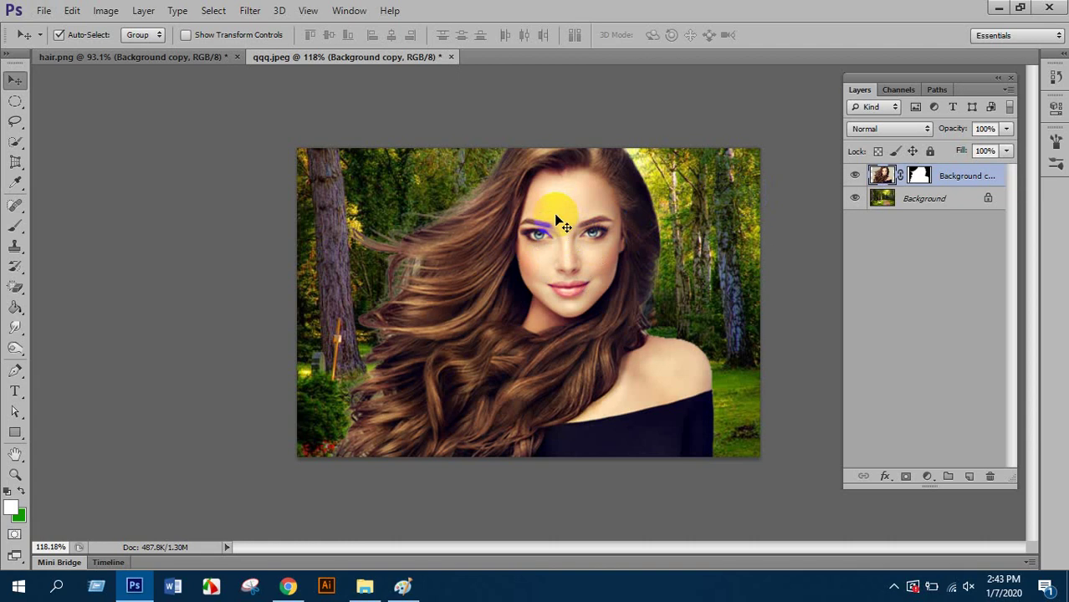
key("ctrl+b")
left_click_drag(862, 191, 858, 260)
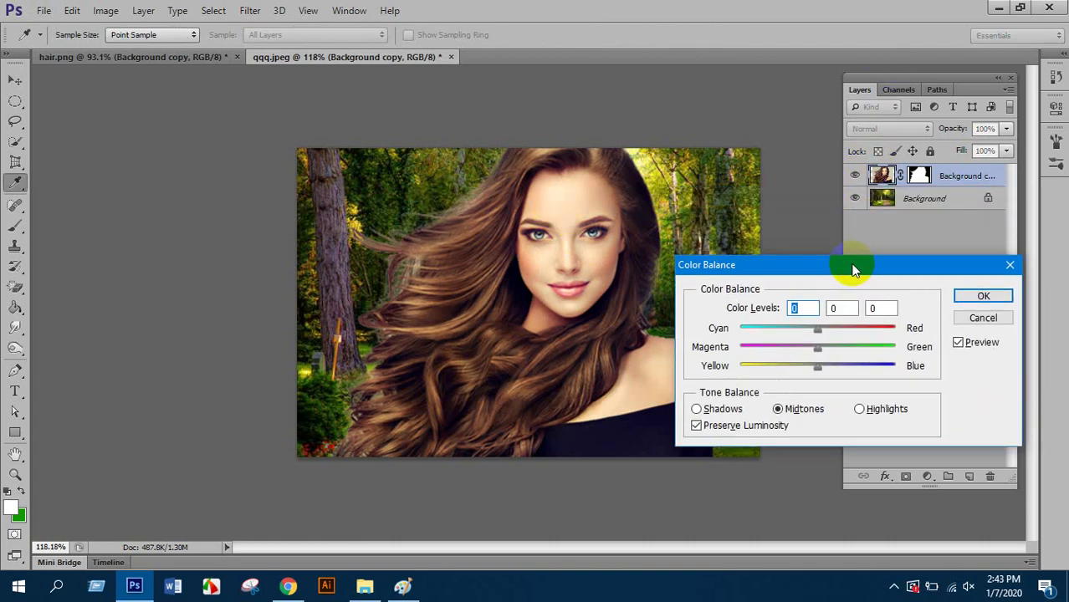
left_click_drag(819, 346, 800, 370)
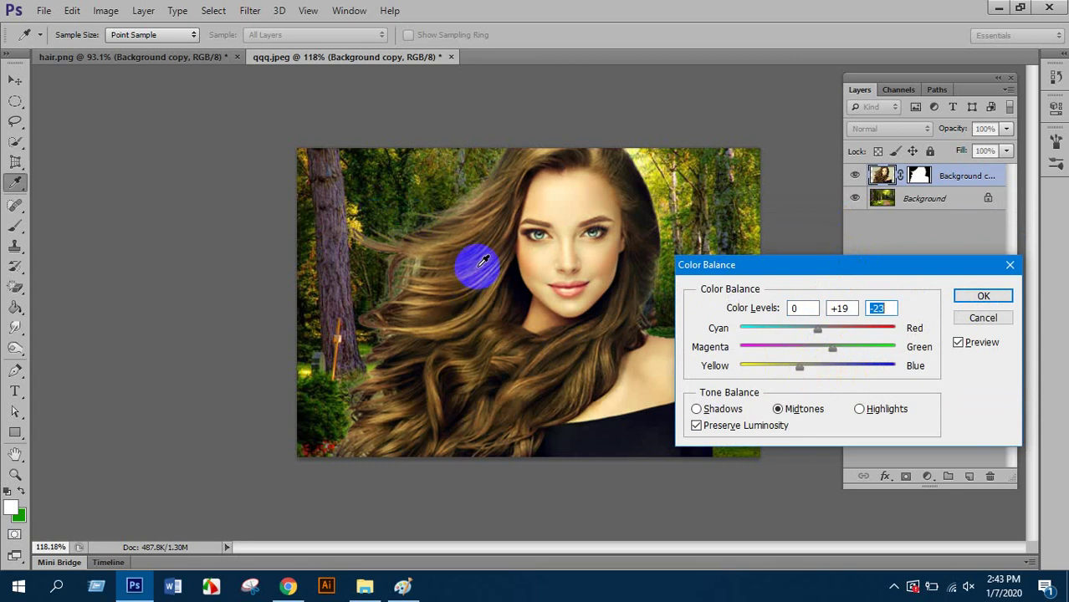
left_click(1011, 298)
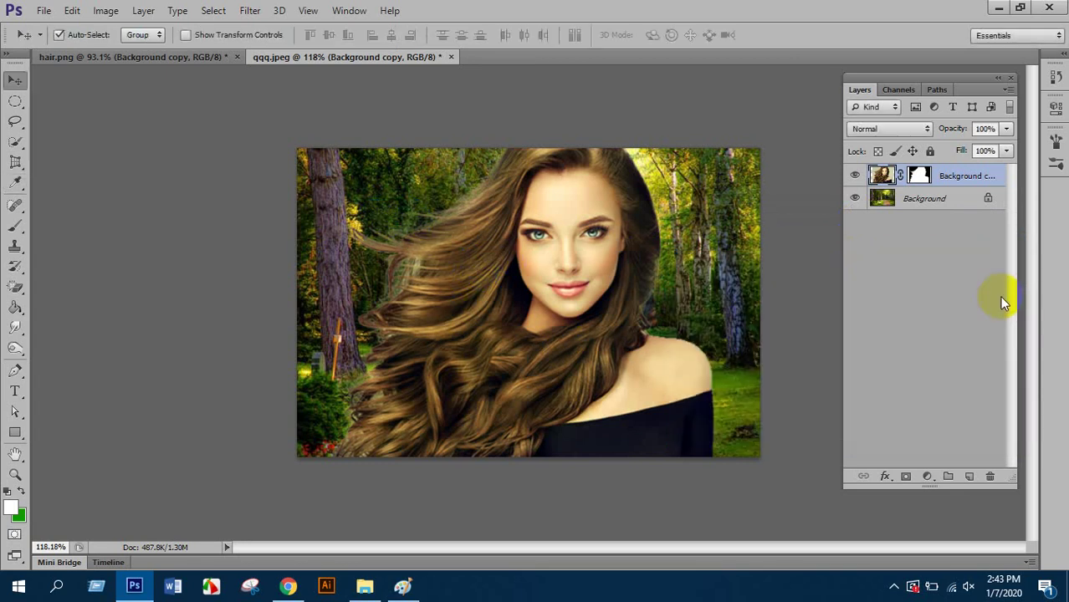
- Darken the woman layer with Levels by setting the black input level to 12, and shift her slightly up and to the right
key("ctrl+l")
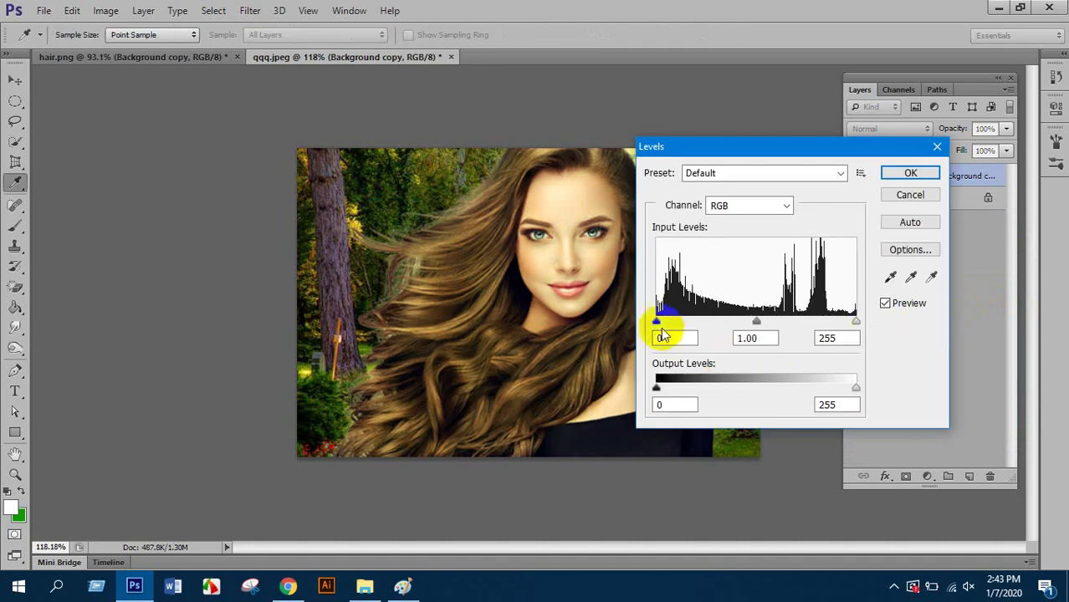
mouse_move(656, 322)
left_mouse_down()
mouse_move(675, 325)
mouse_move(666, 326)
left_mouse_up()
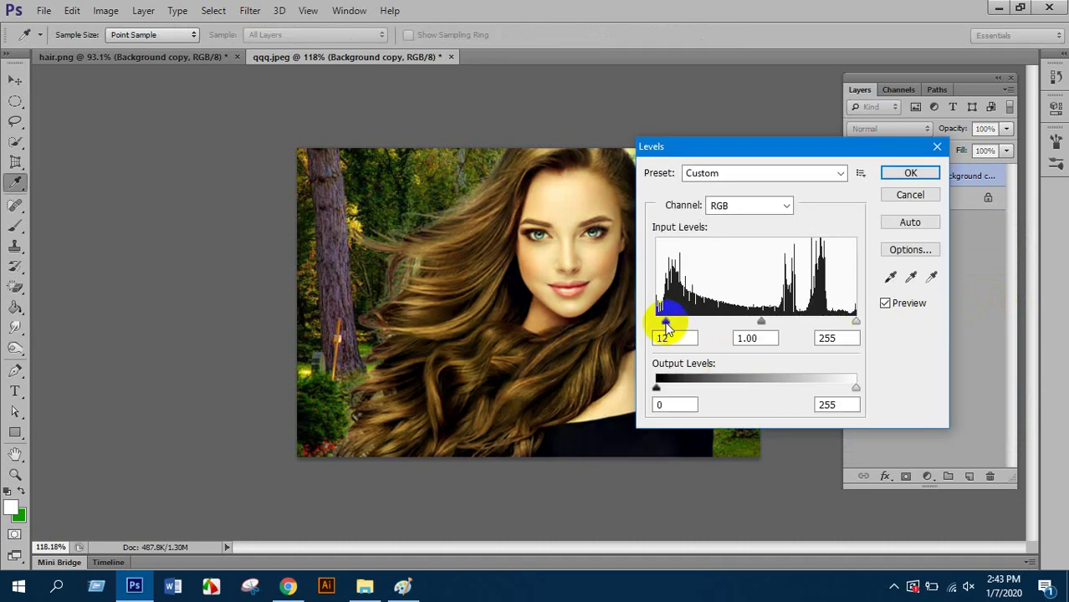
left_click(910, 173)
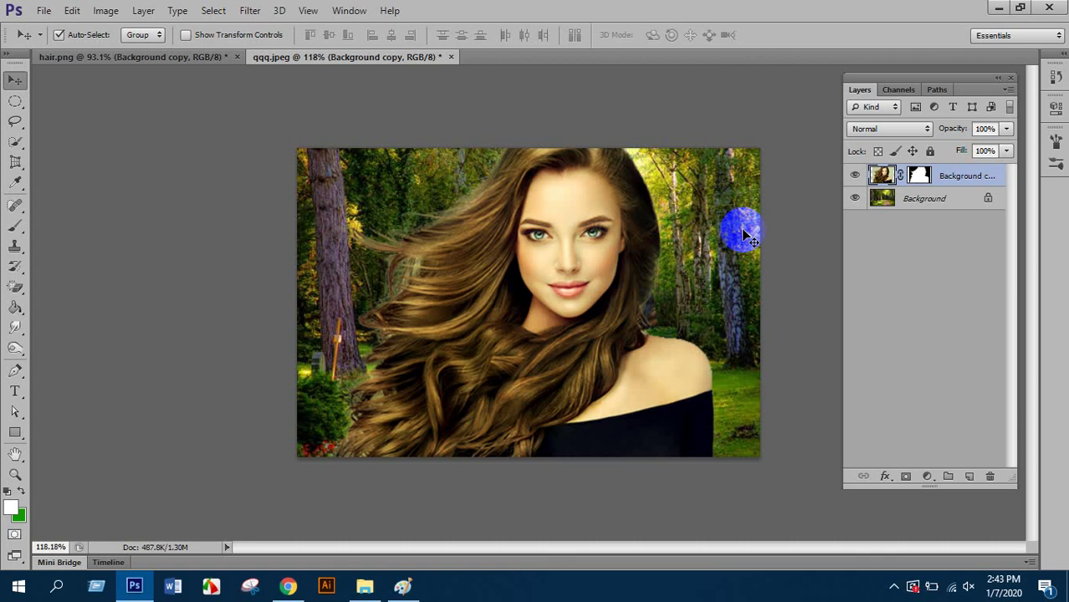
left_click_drag(543, 249, 550, 244)
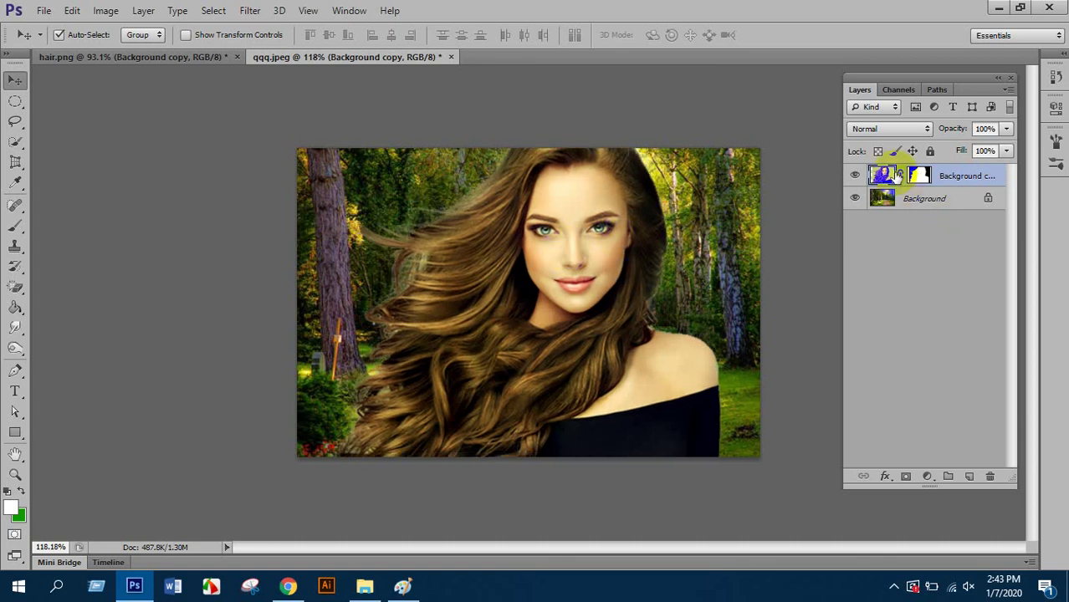
left_click(563, 254)
- Apply a Gaussian Blur with a radius of 8.0 pixels to the forest Background layer, trying weaker and stronger radii first
left_click(919, 199)
left_click(918, 202)
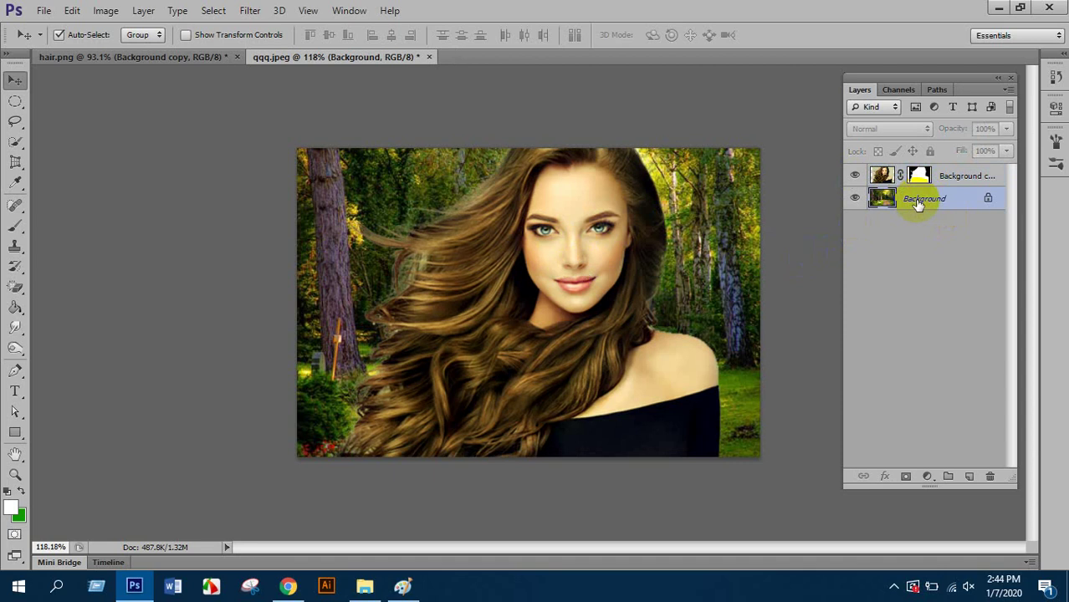
left_click(250, 11)
mouse_move(295, 176)
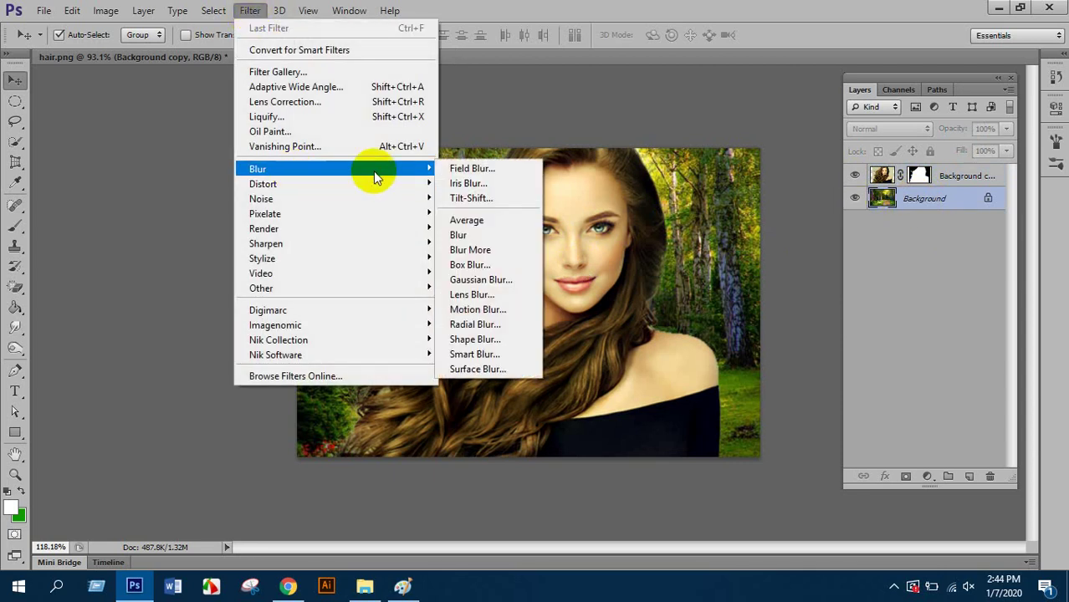
left_click(470, 280)
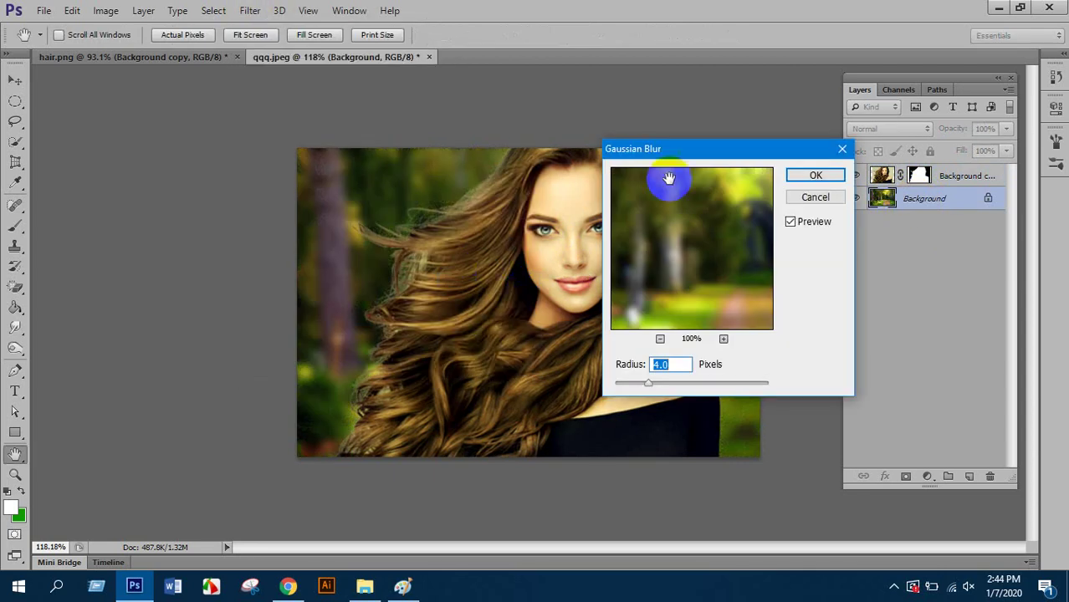
left_click_drag(716, 153, 684, 197)
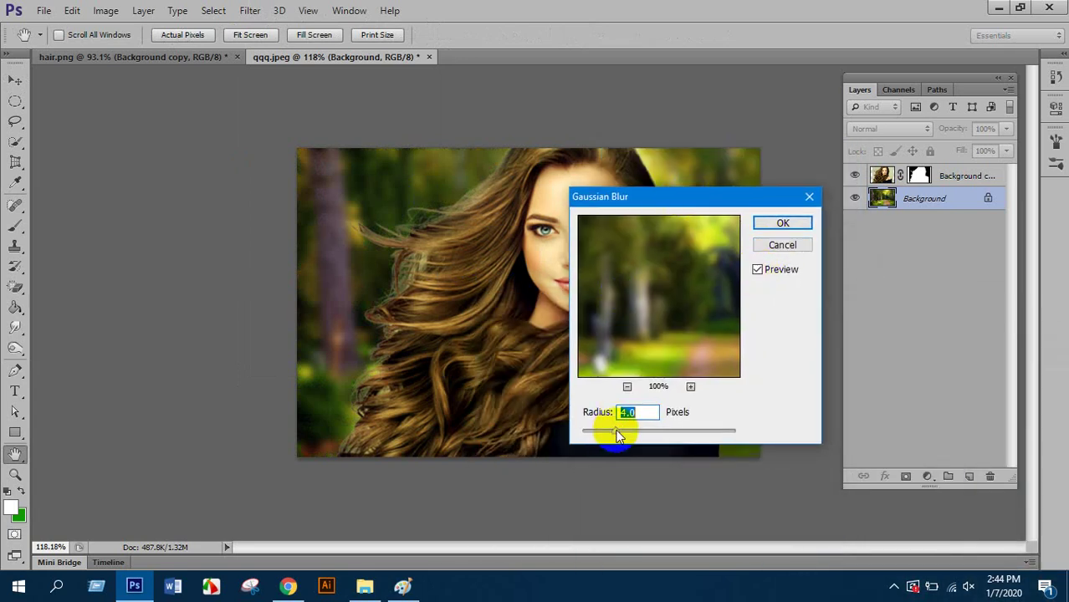
left_click_drag(618, 435, 595, 432)
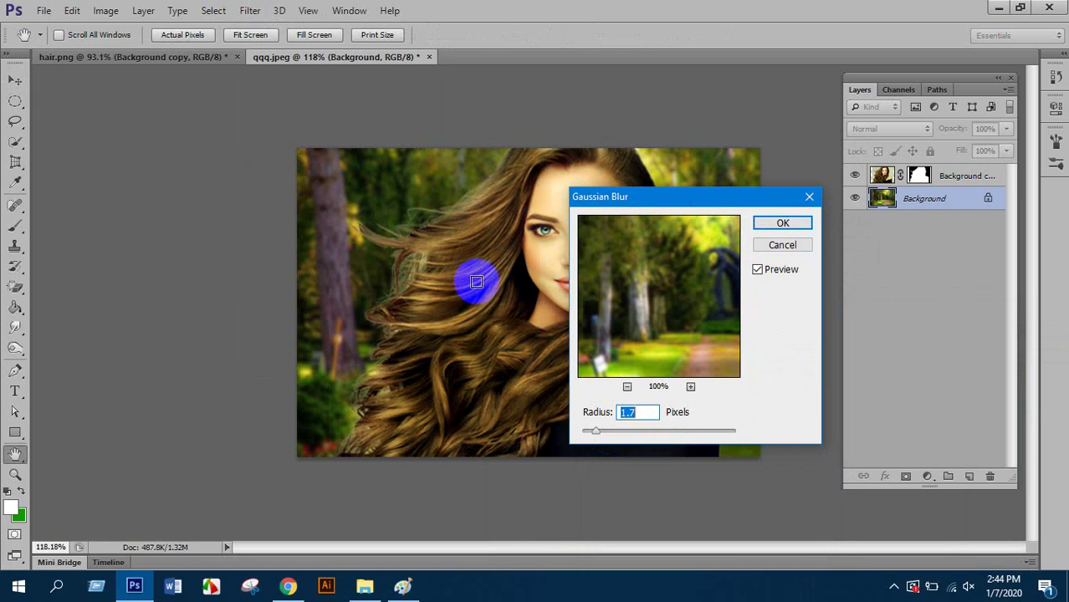
left_click_drag(596, 432, 735, 431)
left_click_drag(381, 197, 443, 257)
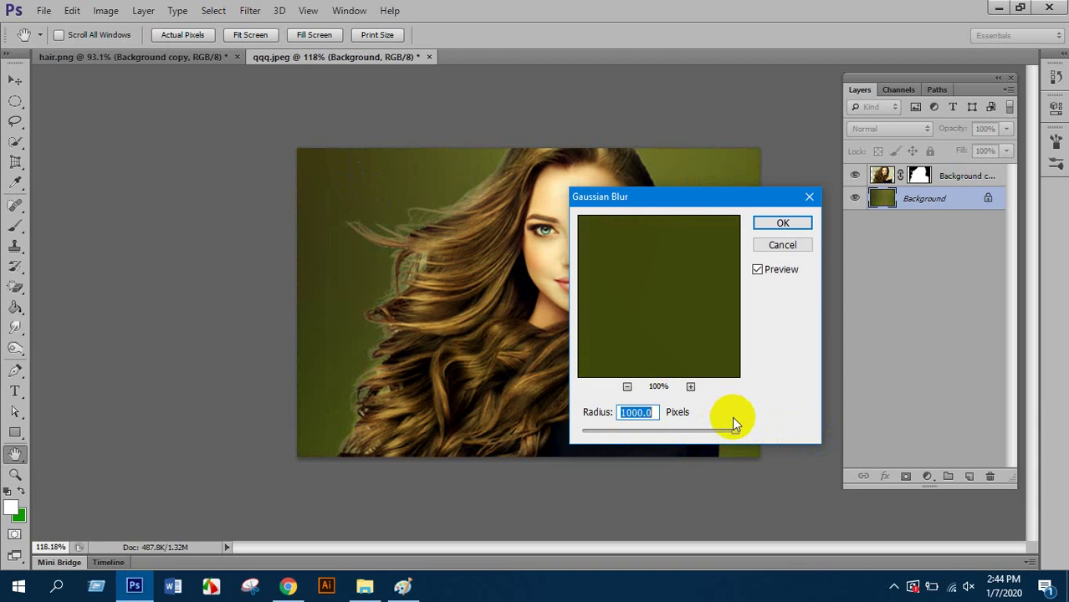
left_click_drag(707, 433, 633, 430)
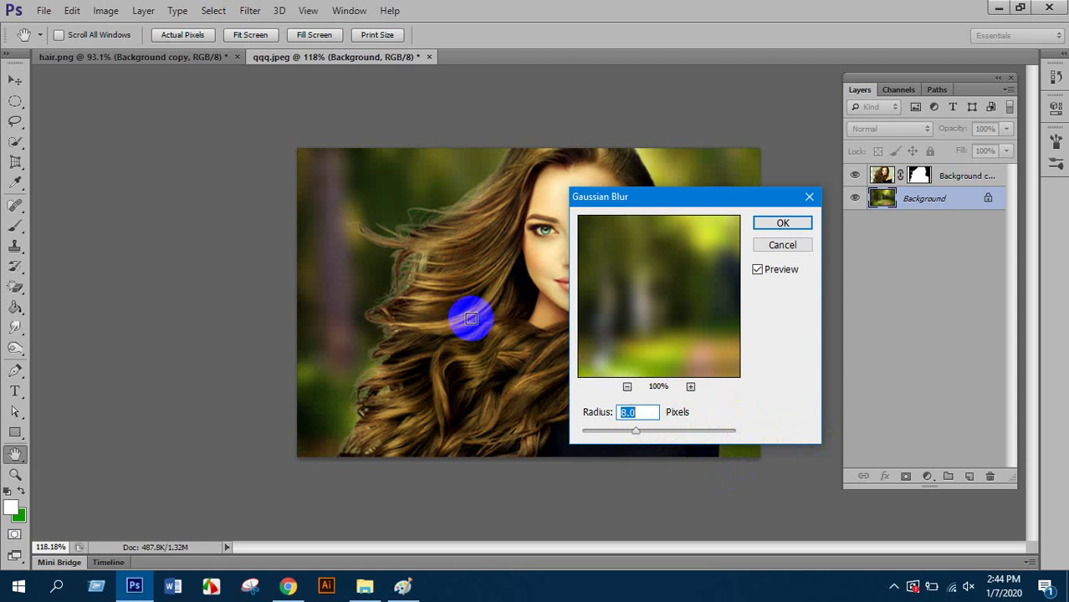
left_click(771, 228)
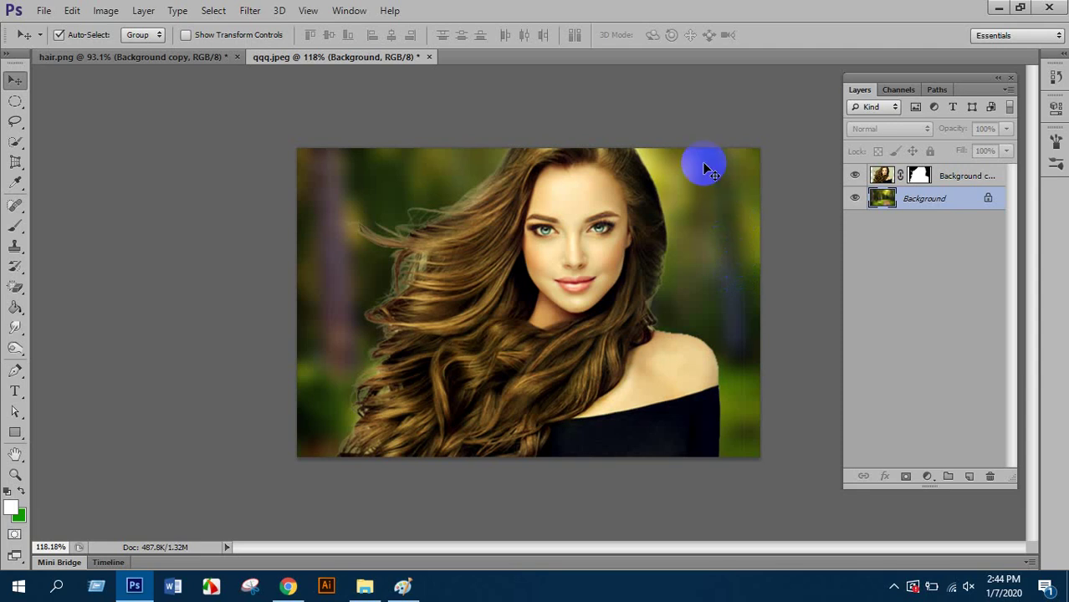
- Compare the forest composite with the hair.png cut-out, and inspect the woman layer's image and mask thumbnails
left_click(185, 58)
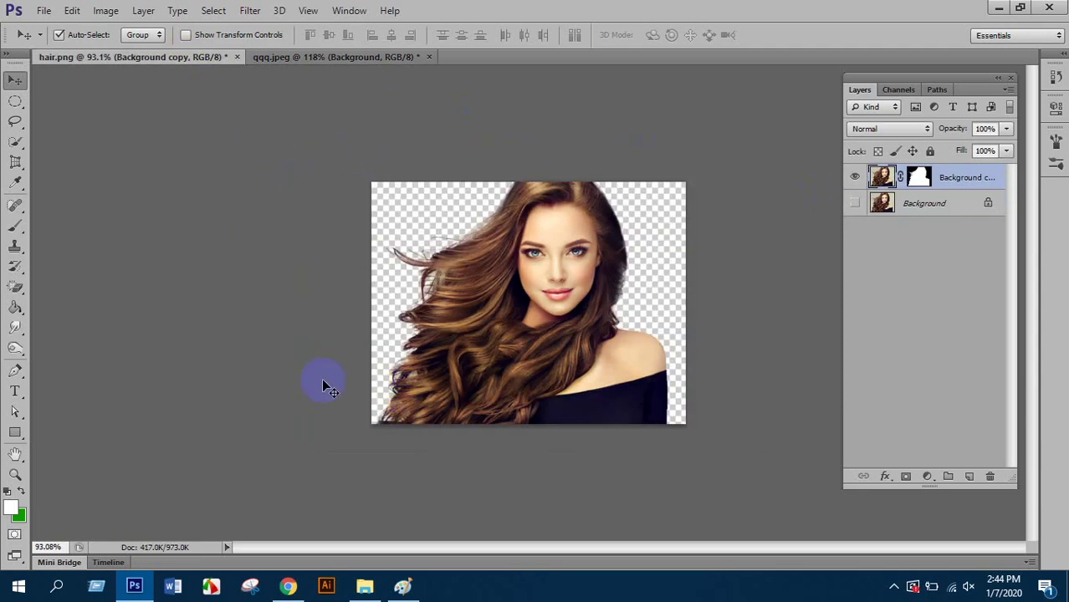
left_click(313, 57)
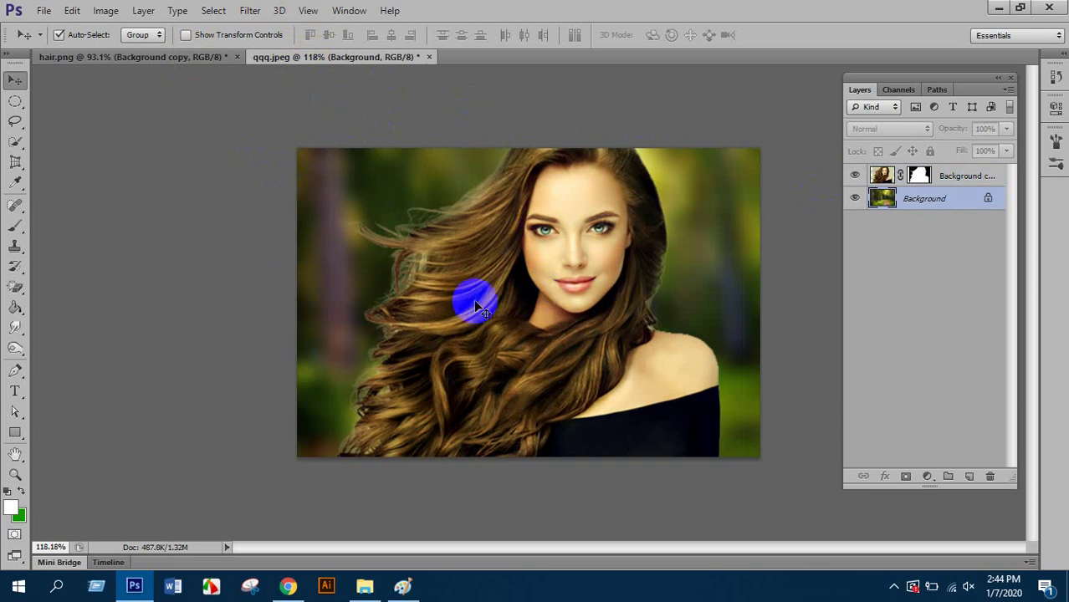
left_click(920, 175)
left_click(882, 175)
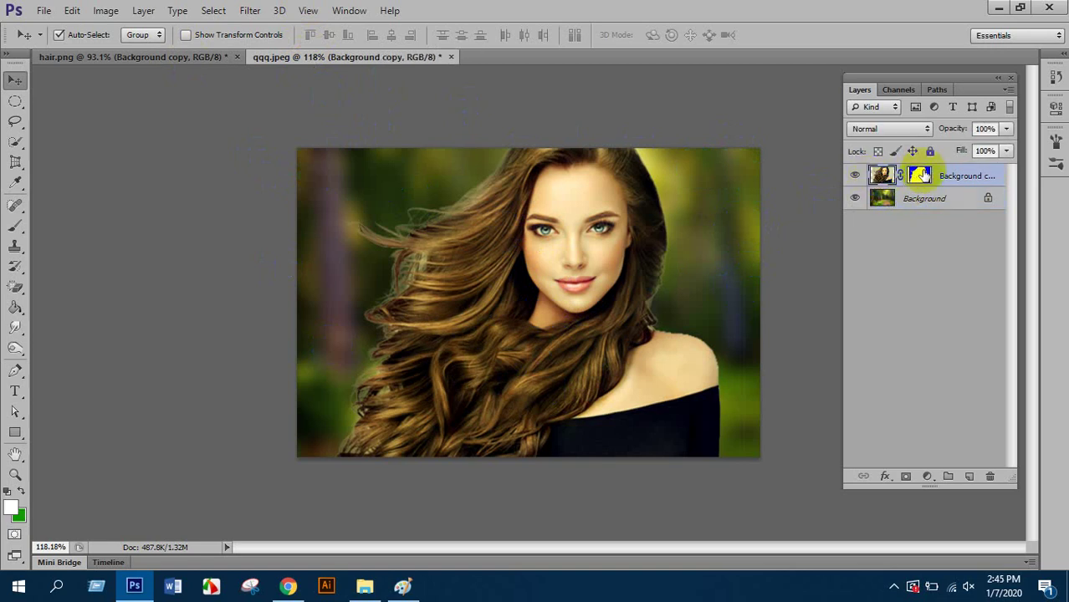
left_click(921, 176)
left_click(883, 175)
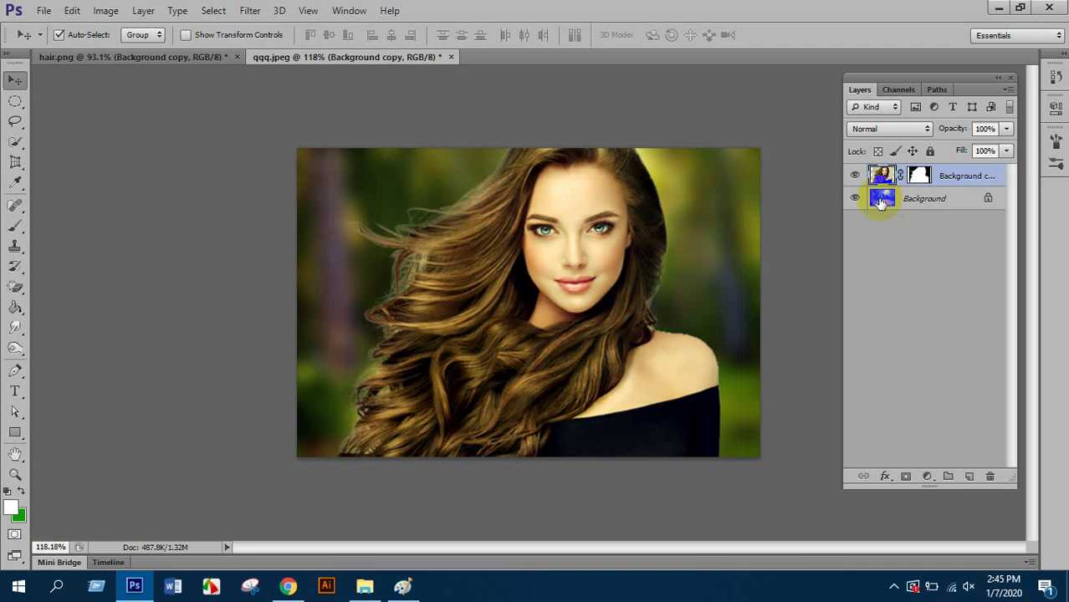
- Apply the layer mask of the woman layer permanently to its pixels
left_click(919, 174)
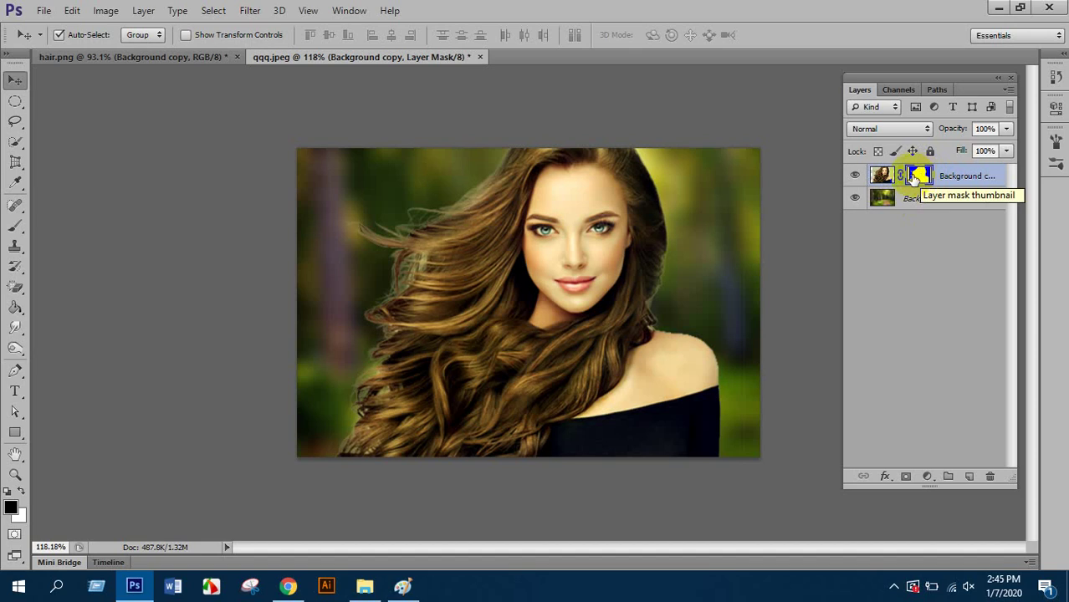
right_click(915, 179)
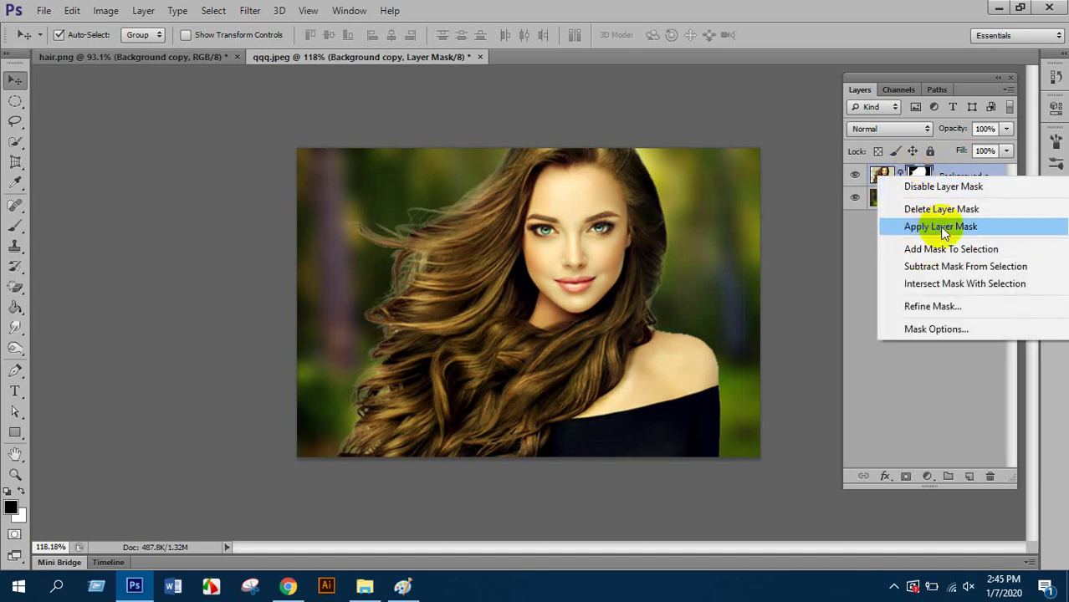
left_click(940, 227)
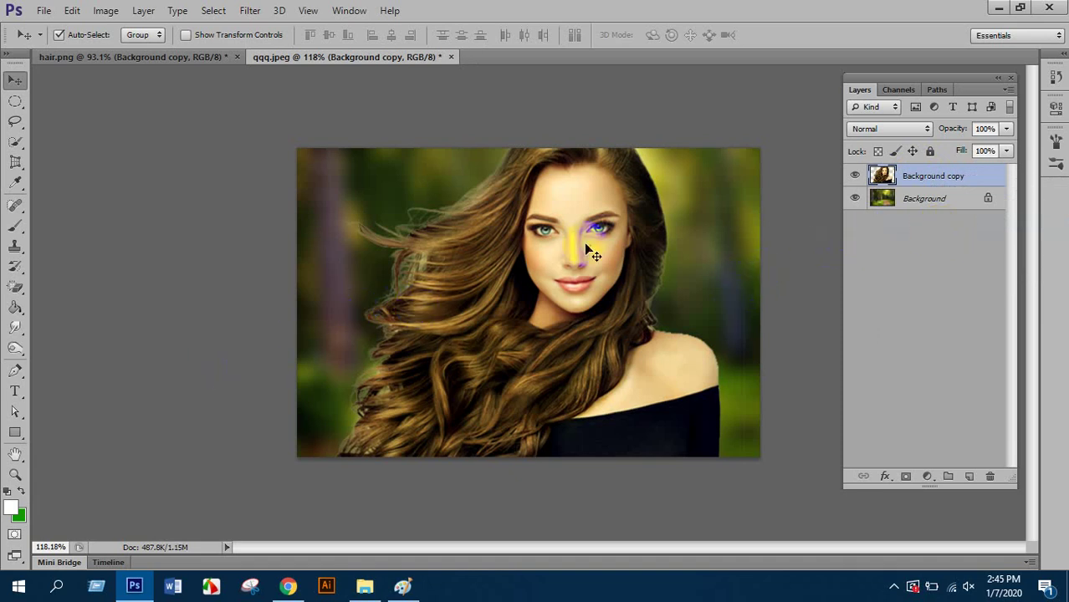
- Activate the Eraser Tool on the woman layer for retouching the cut-out's edges
scroll(322, 236, "up", 4)
scroll(282, 191, "down", 2)
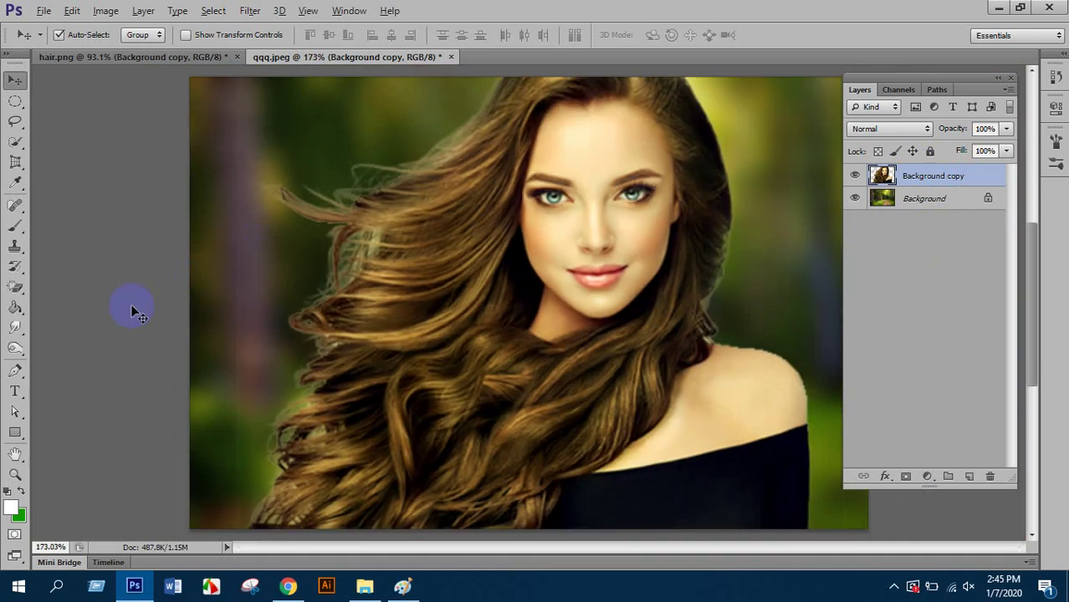
left_click(16, 291)
left_click(72, 286)
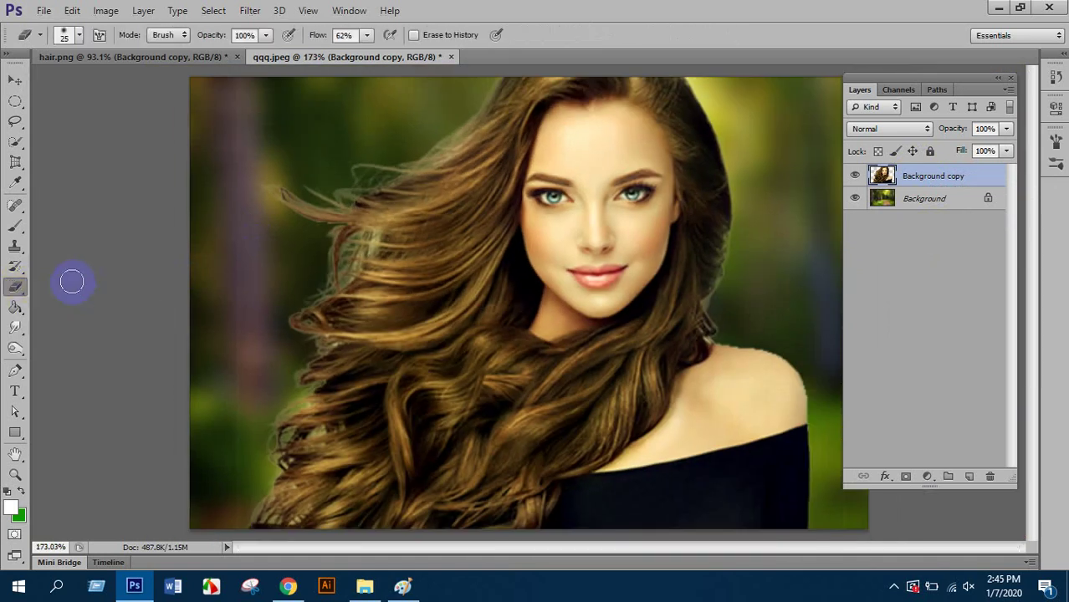
scroll(242, 274, "down", 1)
scroll(242, 274, "down", 1)
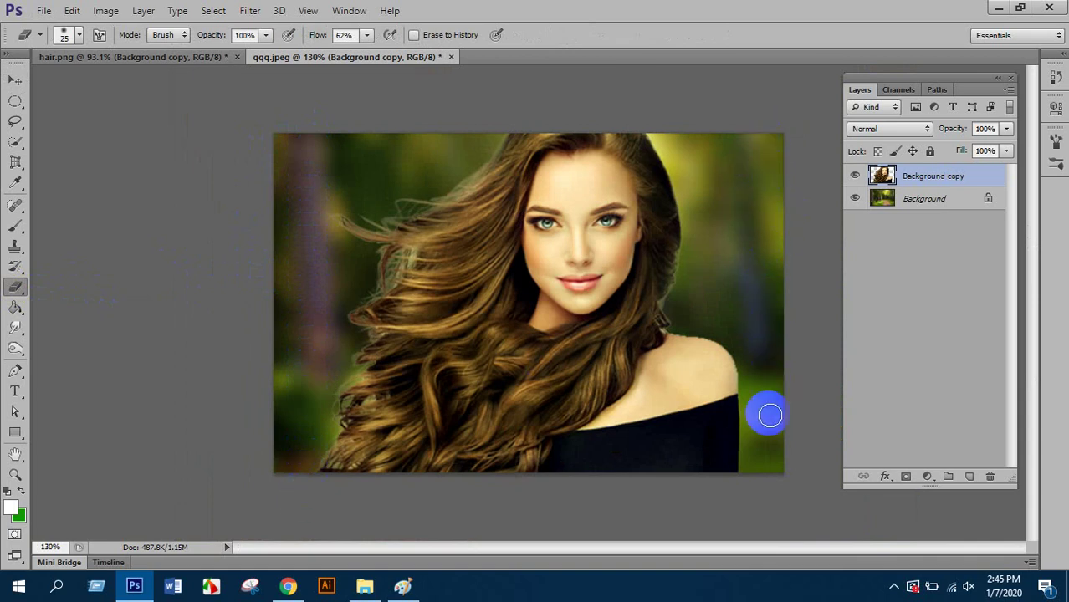
right_click(12, 290)
left_click(52, 285)
mouse_move(573, 219)
left_mouse_down()
mouse_move(480, 238)
mouse_move(359, 325)
mouse_move(357, 365)
mouse_move(443, 420)
mouse_move(550, 431)
left_mouse_up()
key("ctrl+z")
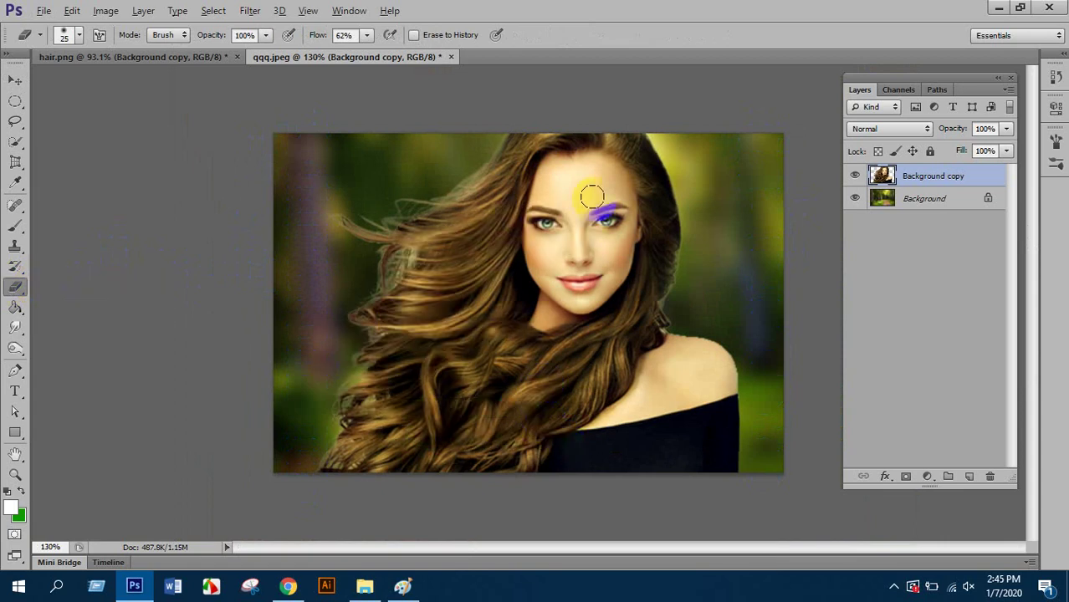
- Darken the pale fringe around the windblown hair strands using the Burn tool with Midtones range and 50% exposure
scroll(585, 186, "up", 1)
scroll(335, 196, "up", 1)
scroll(517, 284, "down", 3)
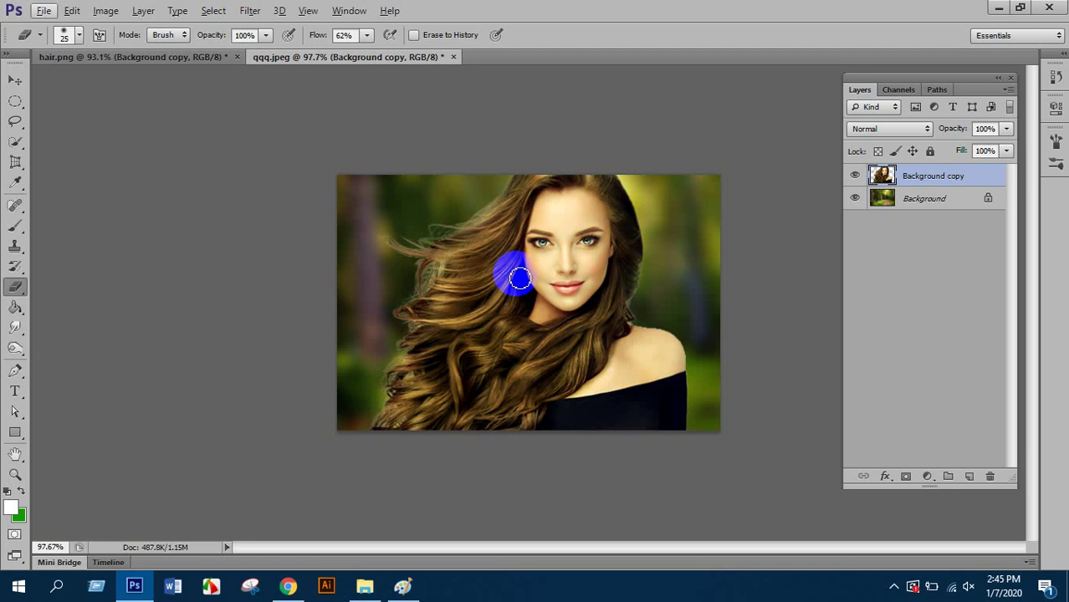
scroll(436, 215, "up", 3)
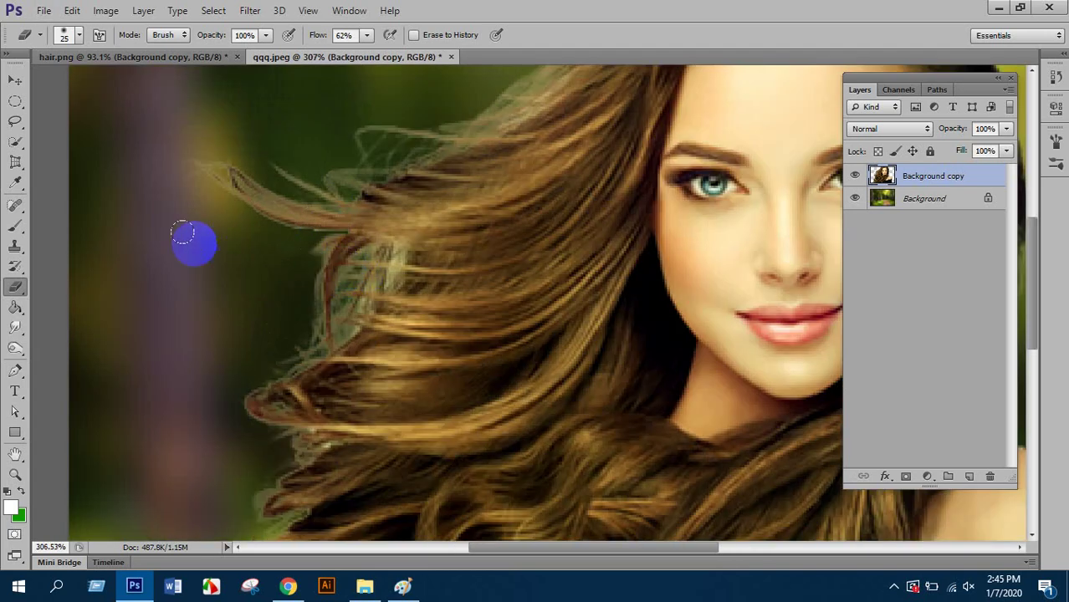
scroll(119, 389, "up", 3)
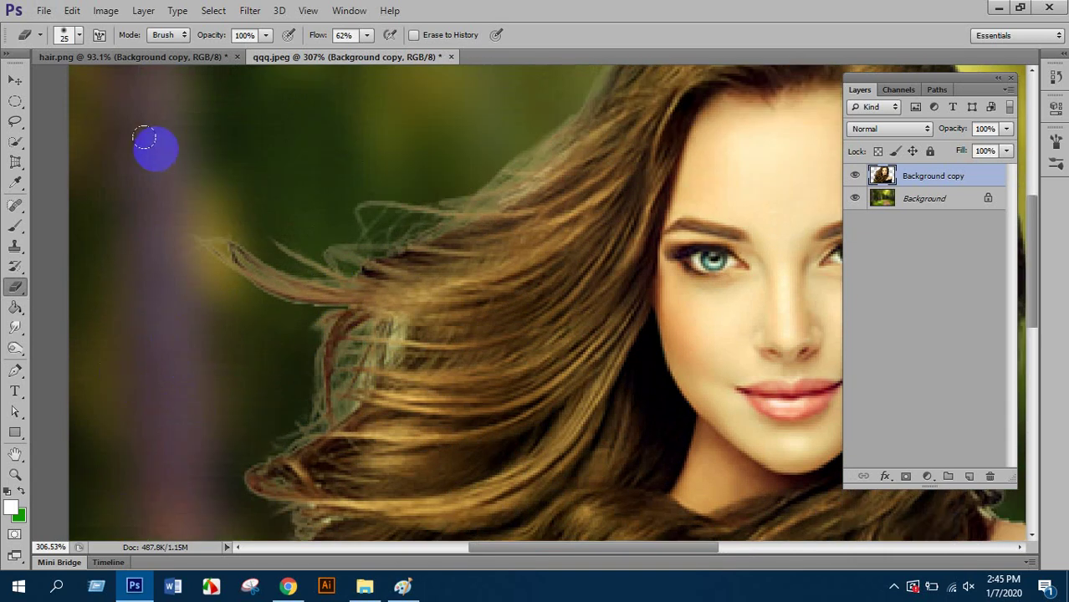
scroll(11, 418, "down", 2)
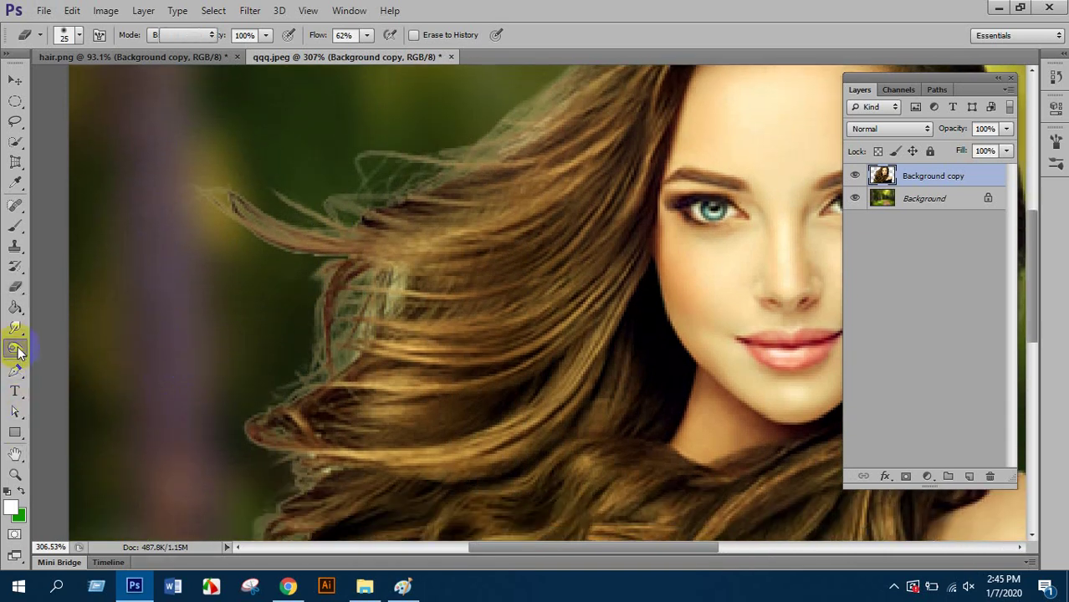
left_click(19, 352)
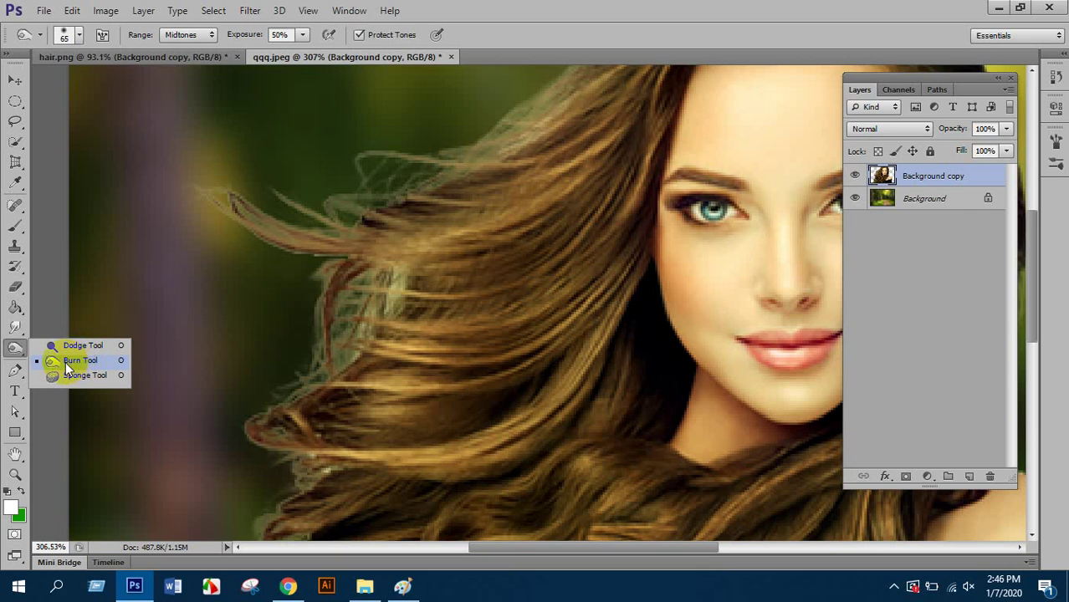
left_click(76, 357)
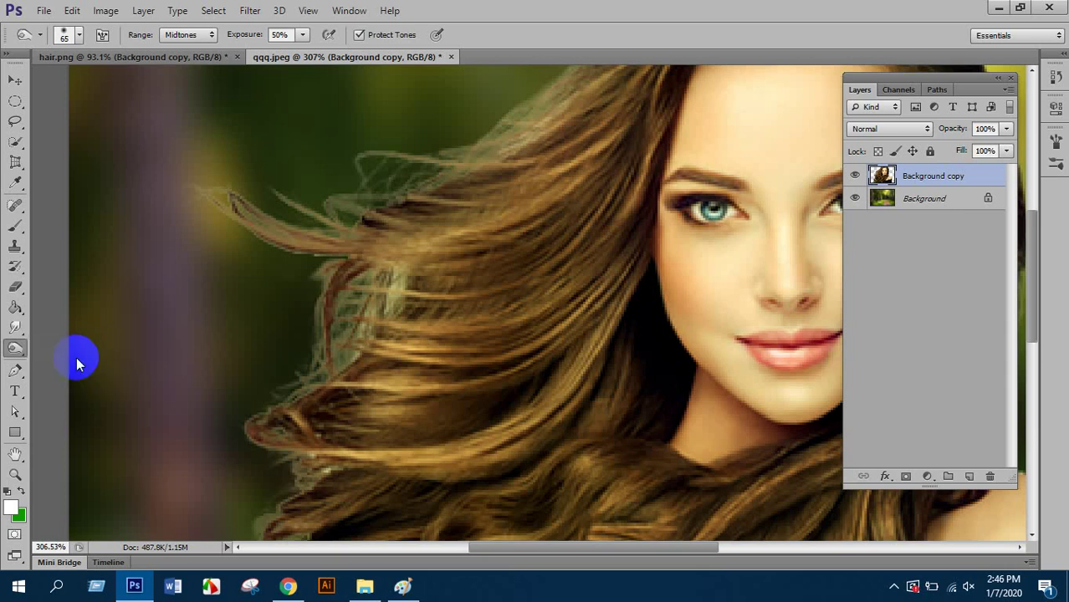
scroll(281, 295, "down", 5)
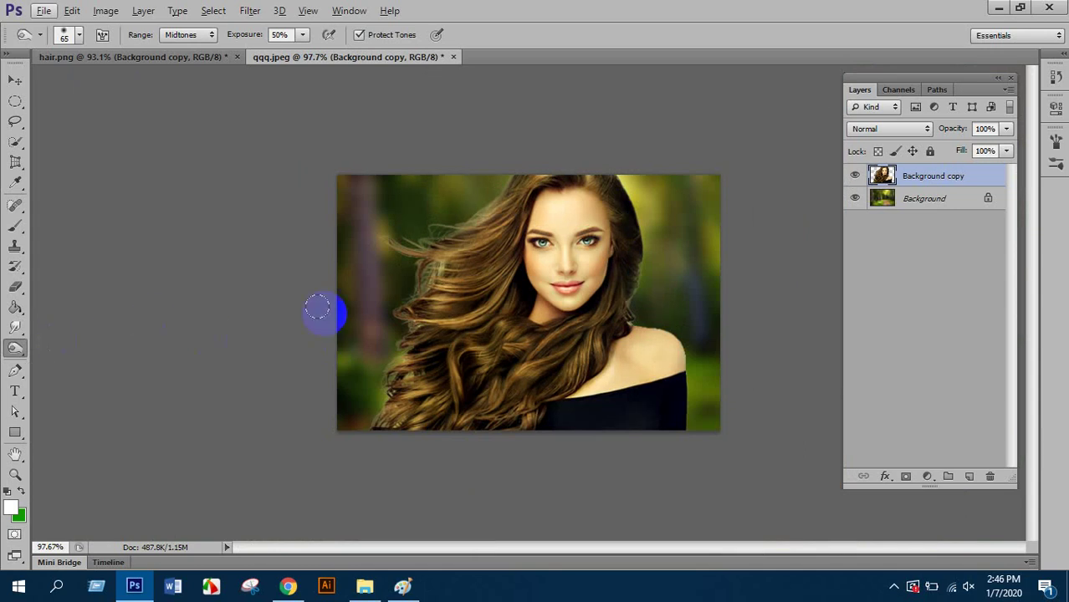
scroll(472, 243, "up", 2)
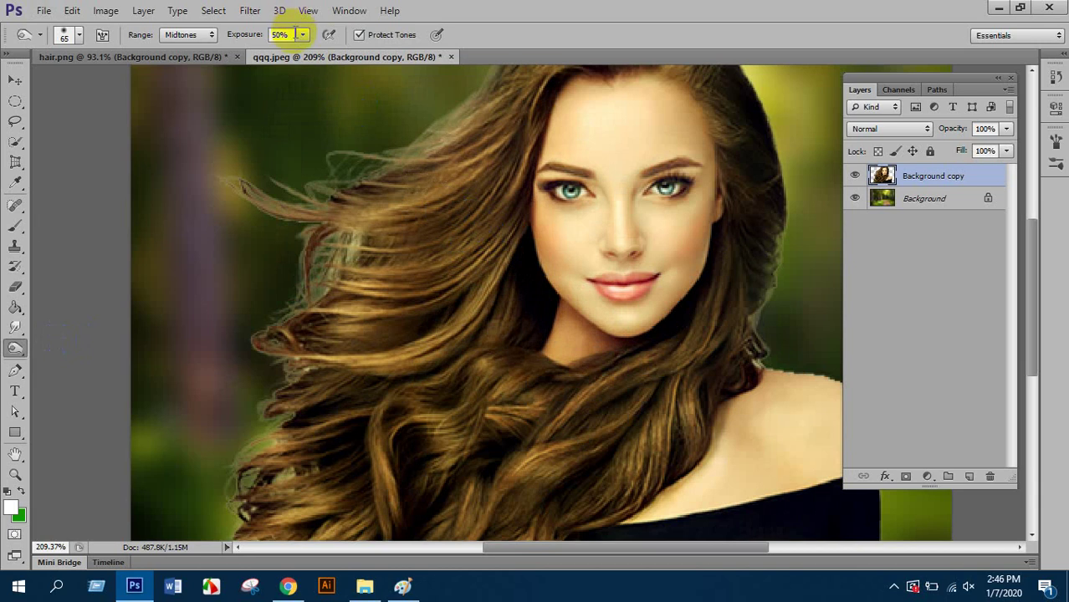
left_click_drag(281, 33, 306, 36)
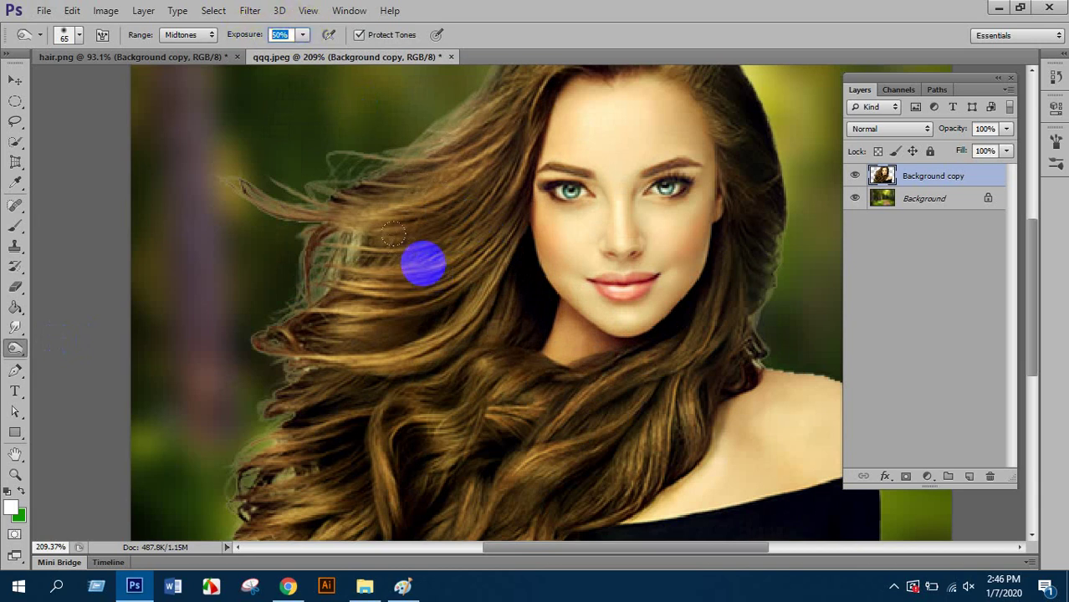
left_click_drag(423, 258, 387, 243)
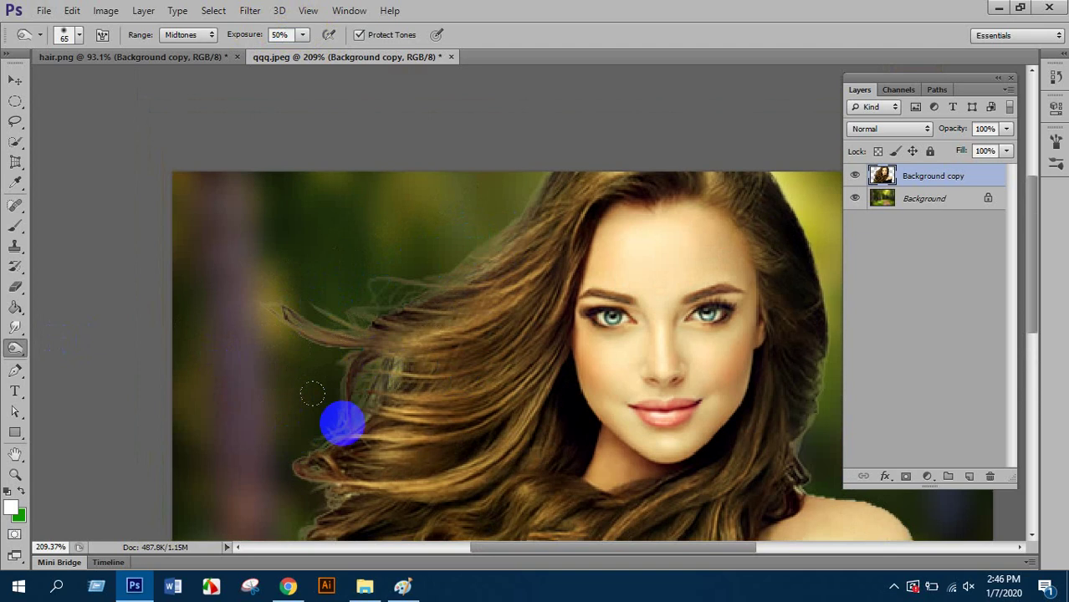
- Burn the lower curls beside the green background and the hair edge on the shoulder side of the face
scroll(358, 305, "down", 3)
scroll(309, 364, "down", 5)
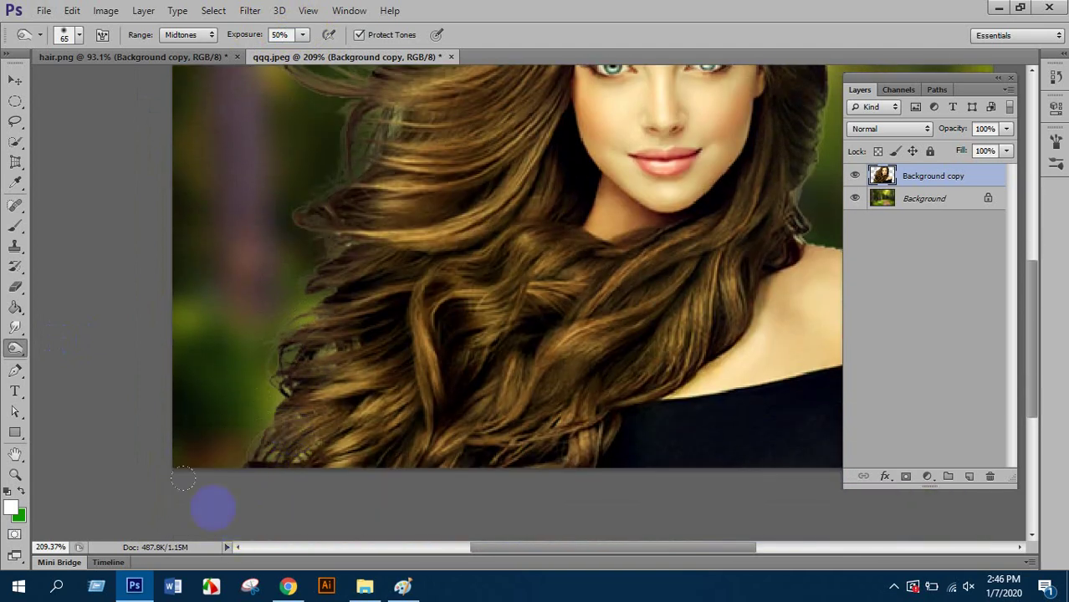
scroll(249, 477, "up", 3)
scroll(250, 477, "right", 3)
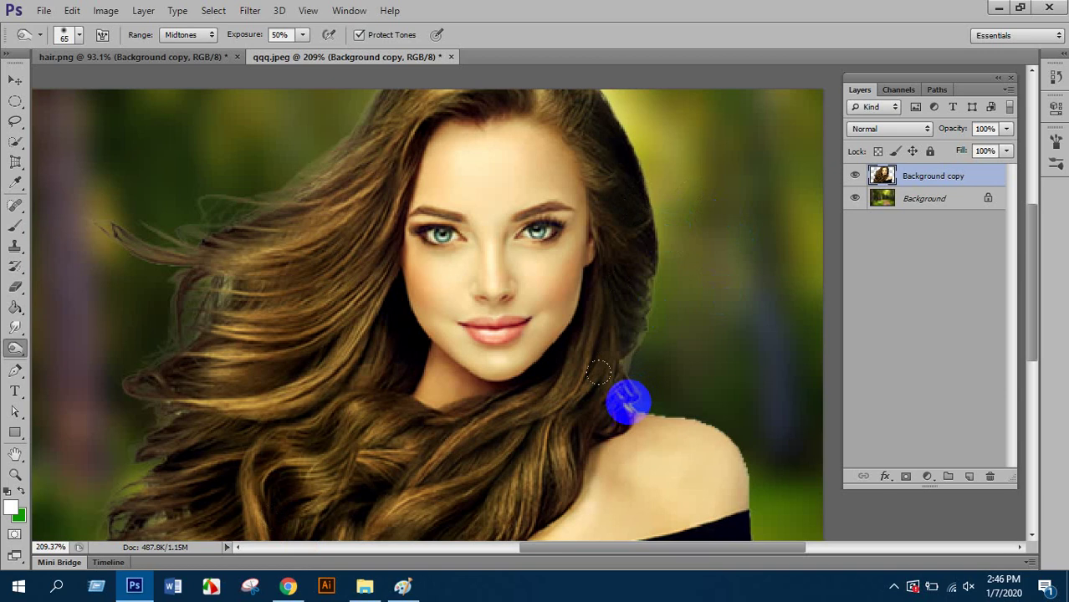
left_click_drag(612, 256, 592, 243)
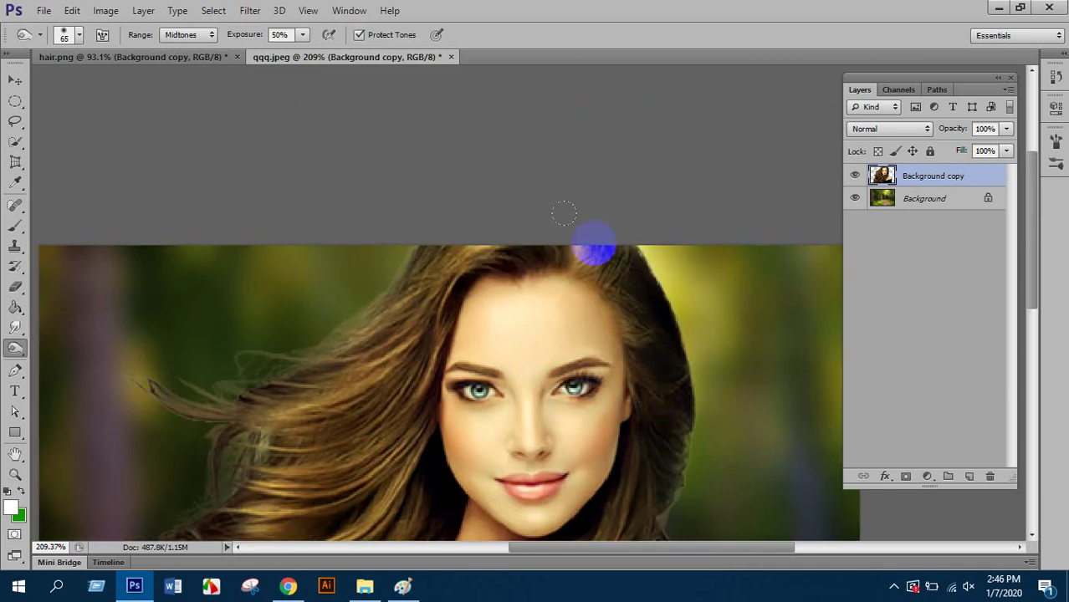
- Burn the remaining light halo along the upper flyaway strands and their outer tips
left_click_drag(311, 358, 379, 289)
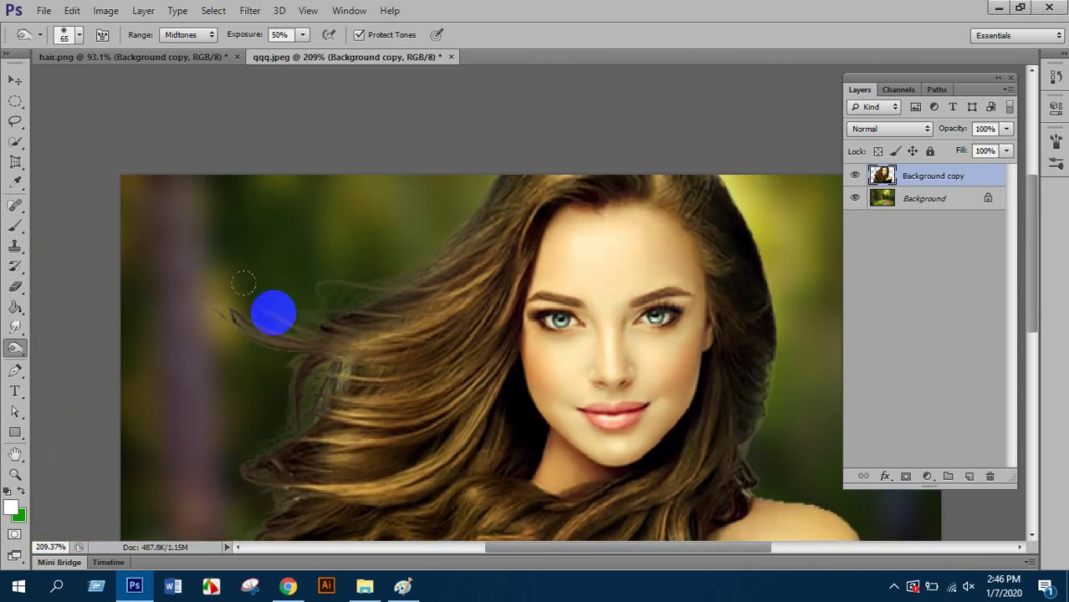
left_click_drag(335, 412, 418, 291)
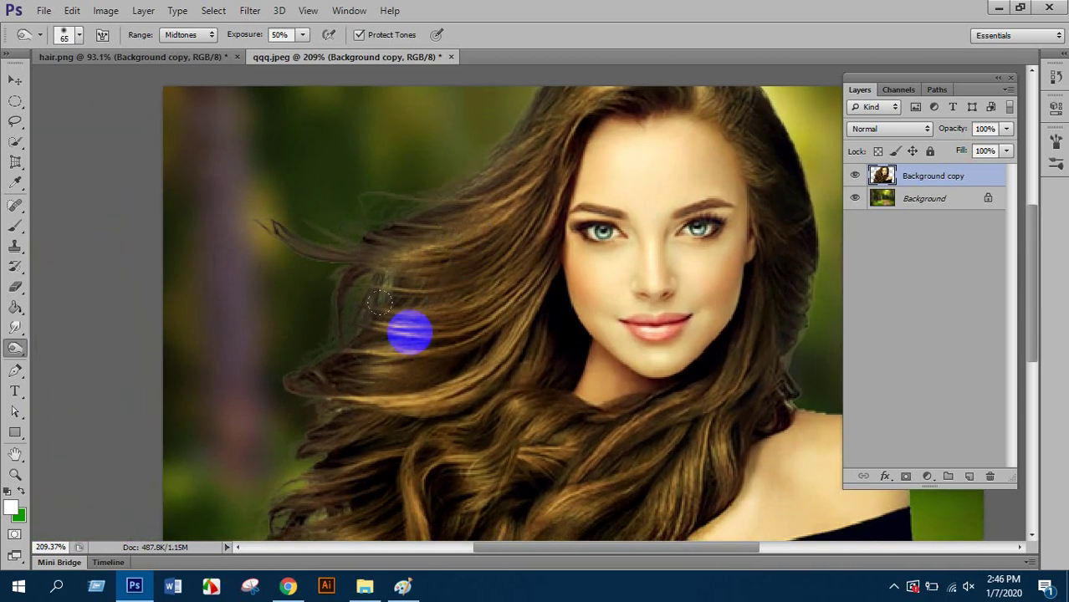
left_click_drag(315, 401, 462, 253)
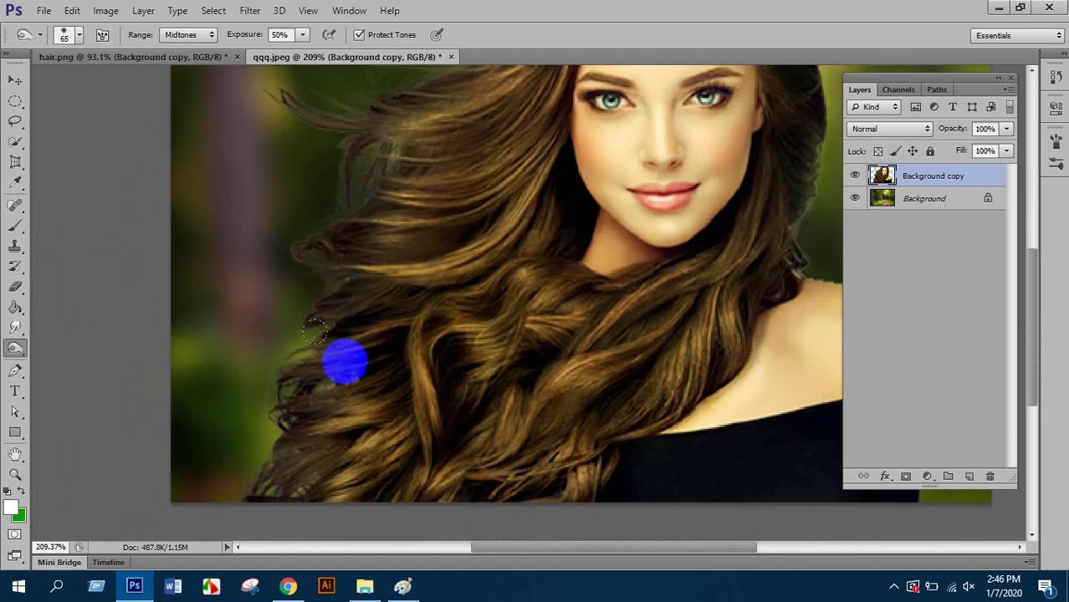
scroll(361, 319, "up", 5)
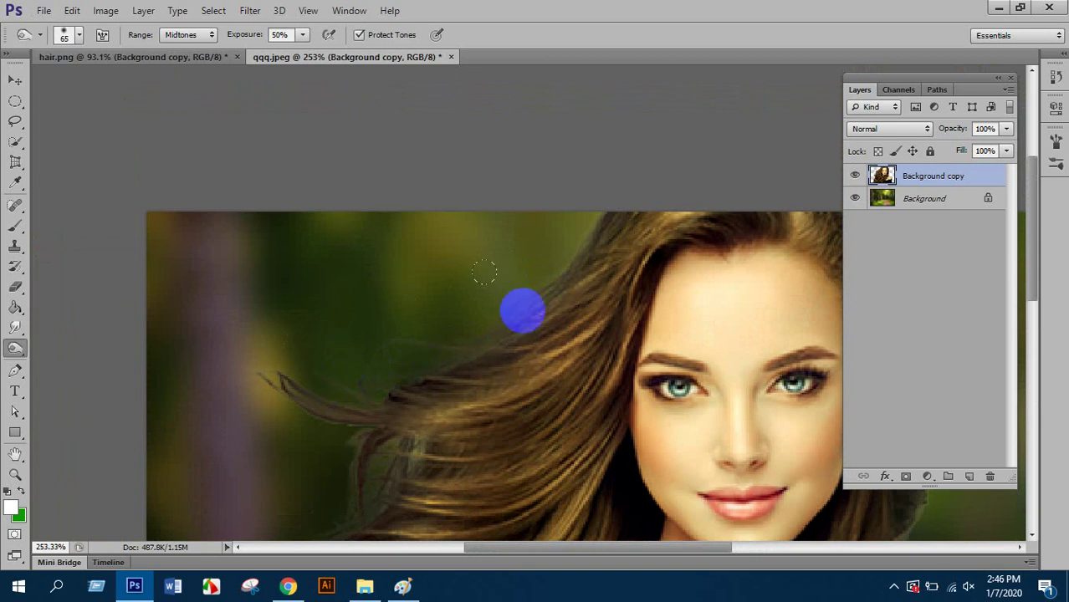
scroll(519, 263, "down", 1)
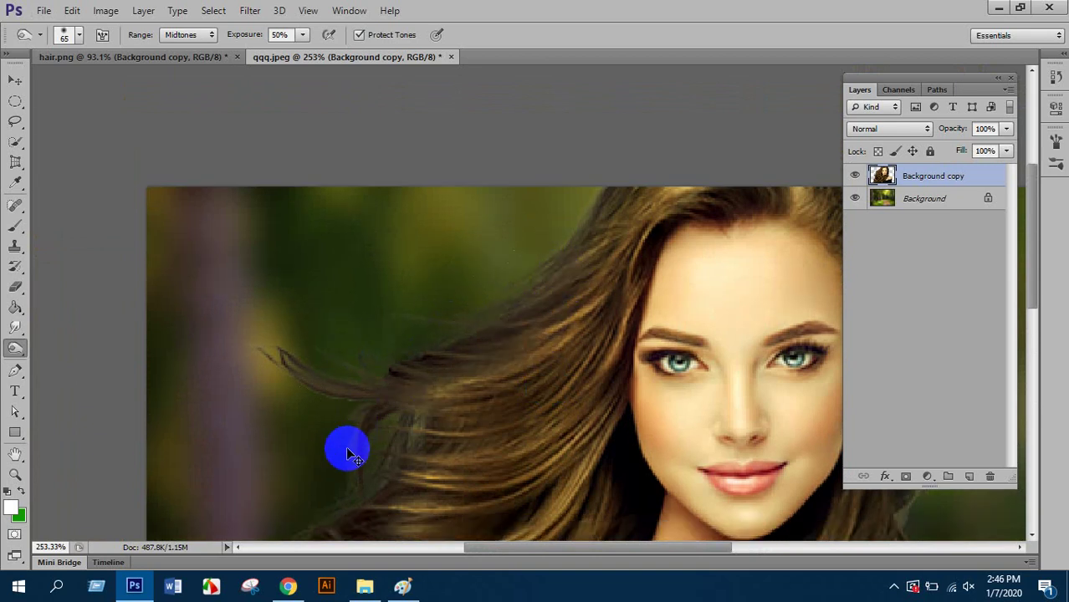
scroll(351, 368, "down", 1)
scroll(360, 351, "down", 1)
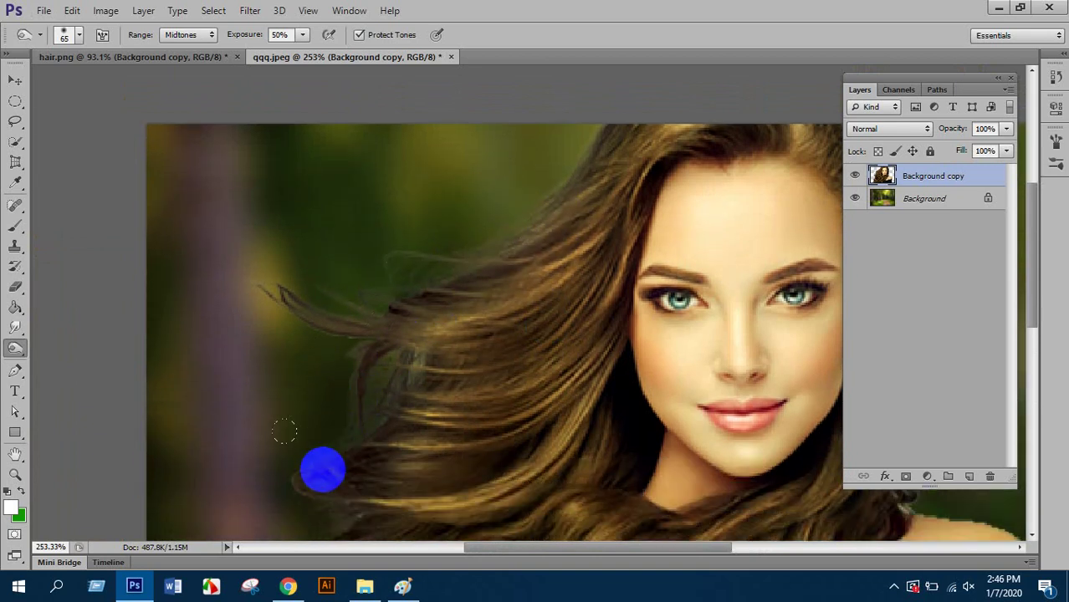
- Burn the outer hair edge from the middle strands down to the curls at the image's lower border
mouse_move(300, 394)
left_mouse_down()
mouse_move(377, 305)
mouse_move(267, 208)
mouse_move(232, 200)
mouse_move(392, 200)
mouse_move(542, 149)
mouse_move(469, 194)
left_mouse_up()
scroll(339, 245, "down", 4)
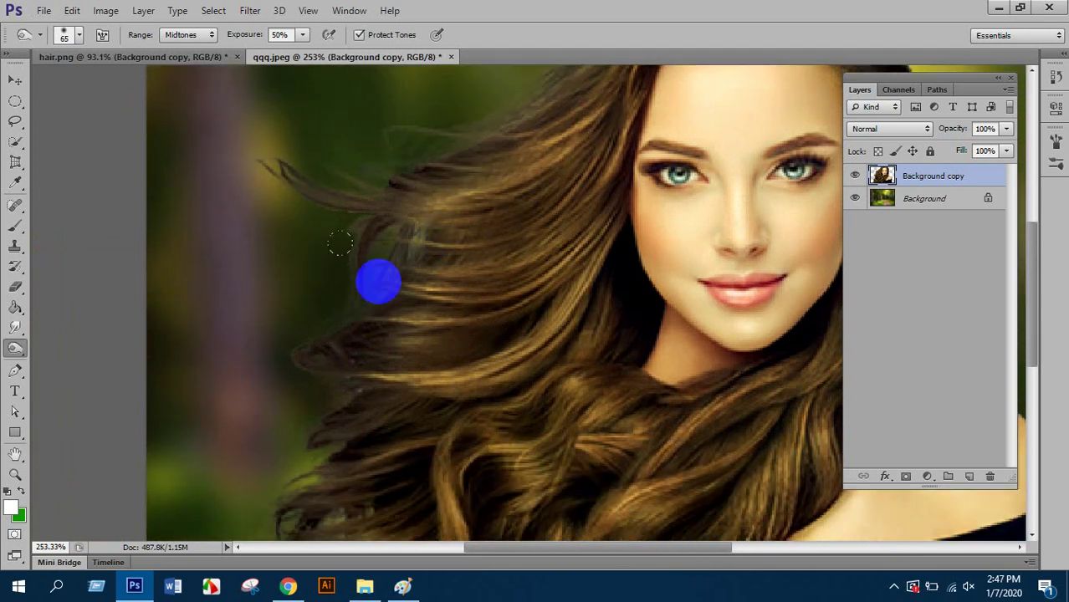
scroll(237, 439, "down", 3)
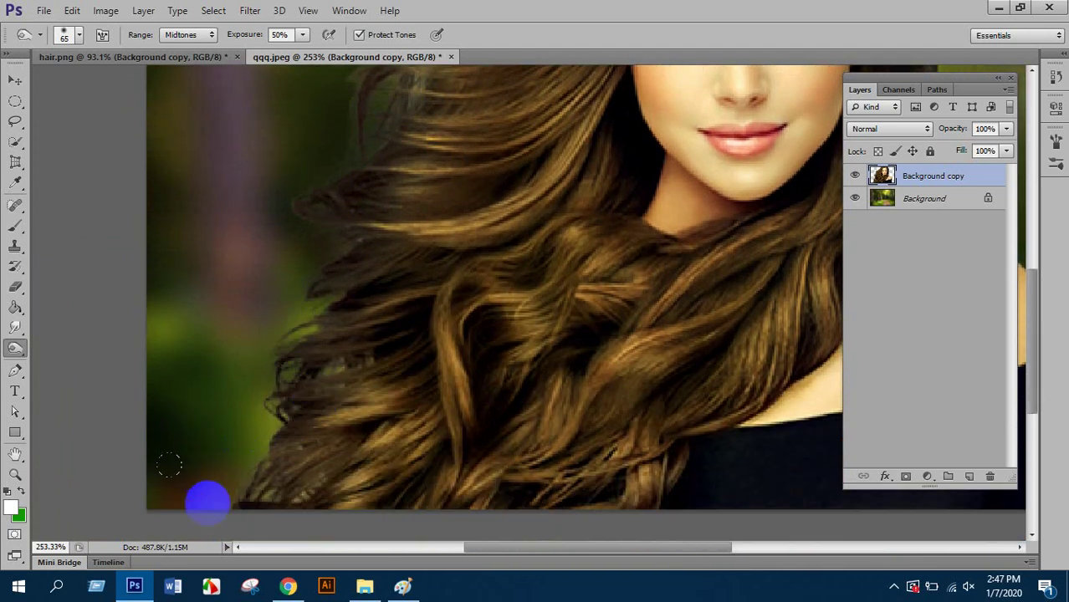
scroll(322, 407, "down", 3)
scroll(330, 400, "down", 5)
- Examine the burned hair edges against the forest background at overall and close-up magnifications
mouse_move(651, 253)
left_mouse_down()
mouse_move(611, 221)
mouse_move(632, 237)
left_mouse_up()
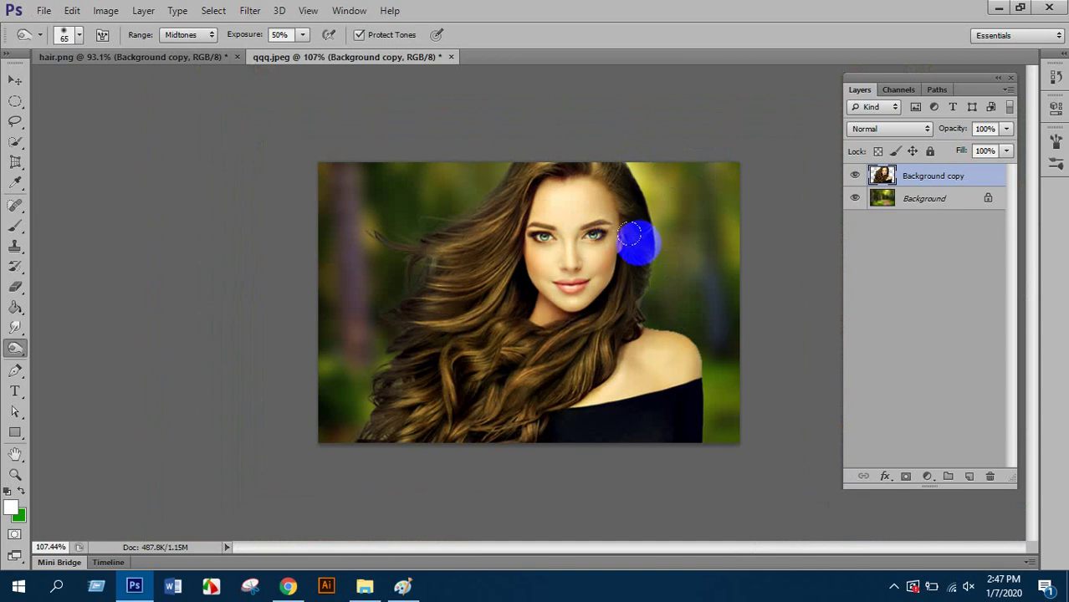
mouse_move(630, 236)
left_mouse_down()
mouse_move(603, 255)
mouse_move(442, 244)
mouse_move(466, 260)
mouse_move(494, 204)
left_mouse_up()
scroll(492, 205, "up", 3)
scroll(474, 230, "up", 2)
left_click_drag(443, 78, 272, 177)
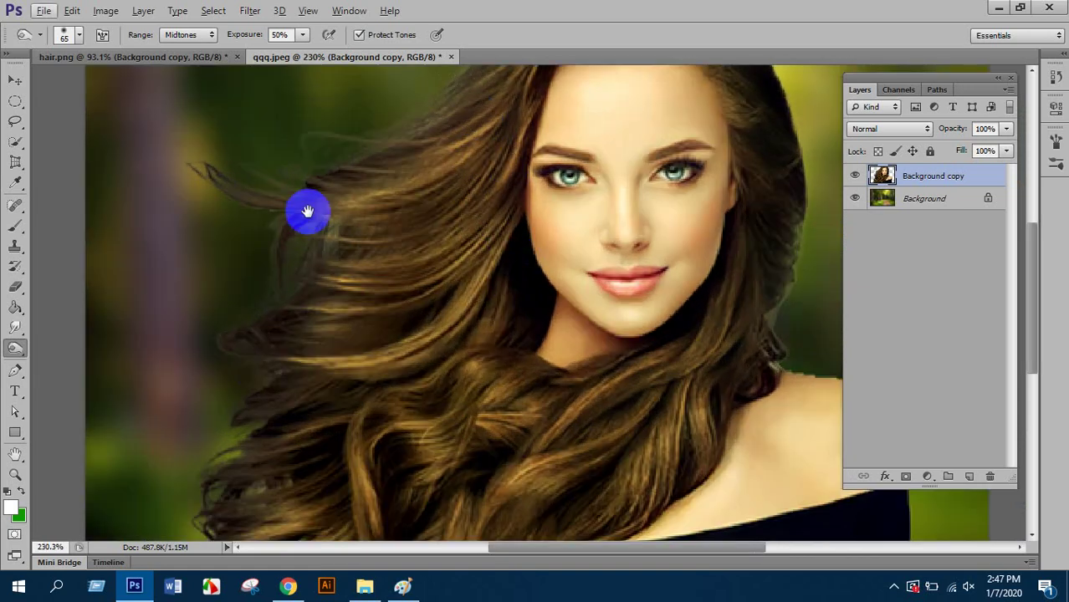
scroll(272, 177, "up", 2)
mouse_move(330, 386)
left_mouse_down()
mouse_move(248, 278)
mouse_move(254, 287)
mouse_move(390, 259)
mouse_move(393, 247)
mouse_move(355, 205)
mouse_move(377, 231)
left_mouse_up()
scroll(249, 278, "down", 2)
scroll(392, 235, "up", 2)
scroll(377, 230, "down", 4)
mouse_move(620, 224)
left_mouse_down()
mouse_move(636, 200)
mouse_move(636, 161)
left_mouse_up()
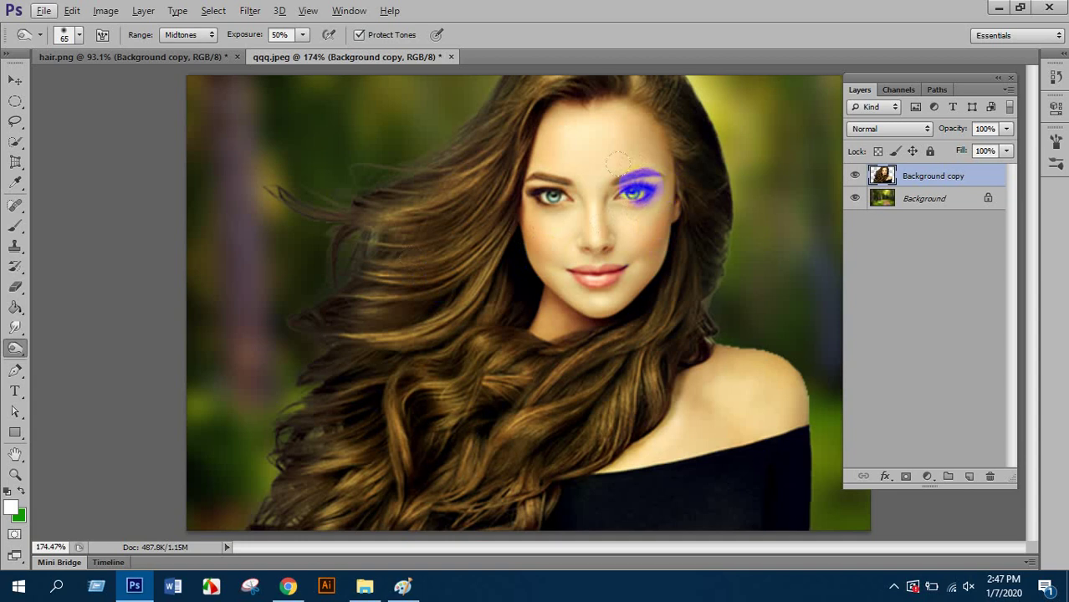
scroll(556, 188, "up", 3)
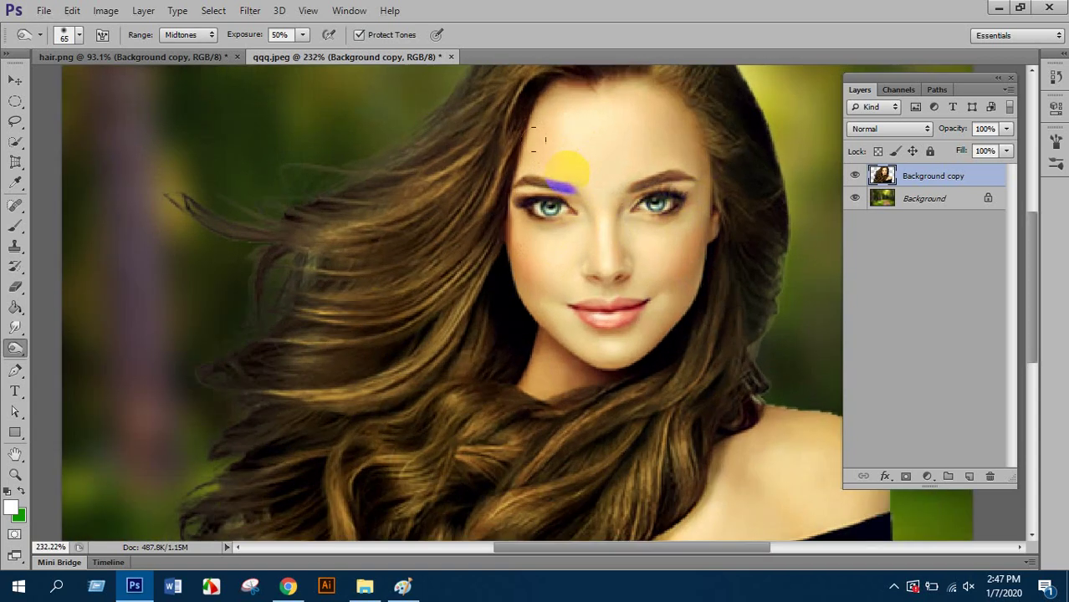
scroll(519, 249, "up", 2)
left_click_drag(519, 249, 543, 244)
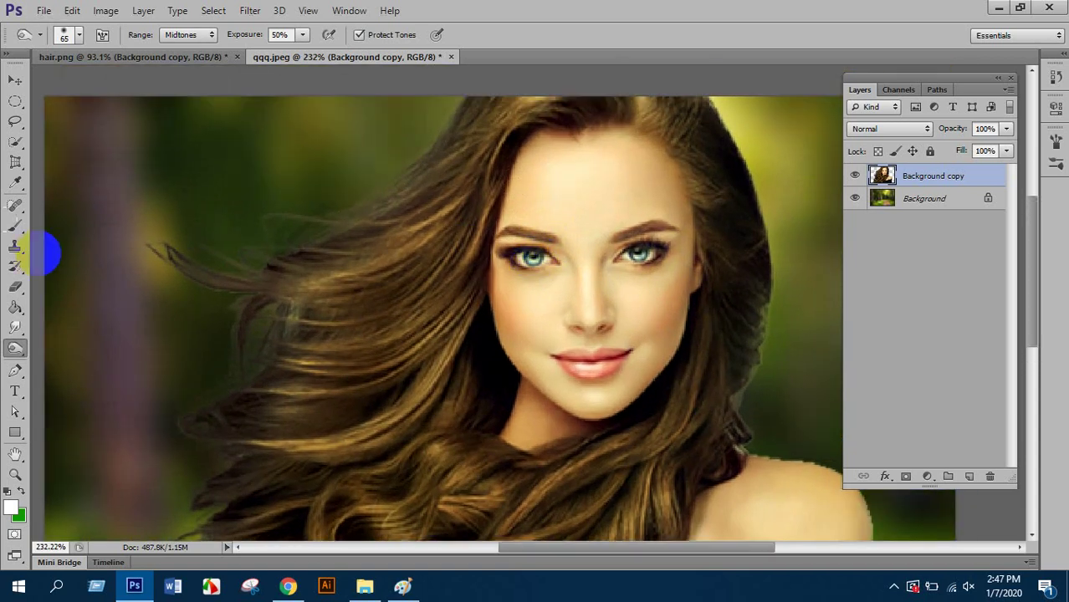
- Outline a long curved hair strand from the hairline above the forehead to the windblown ends with the Lasso tool
left_click(14, 121)
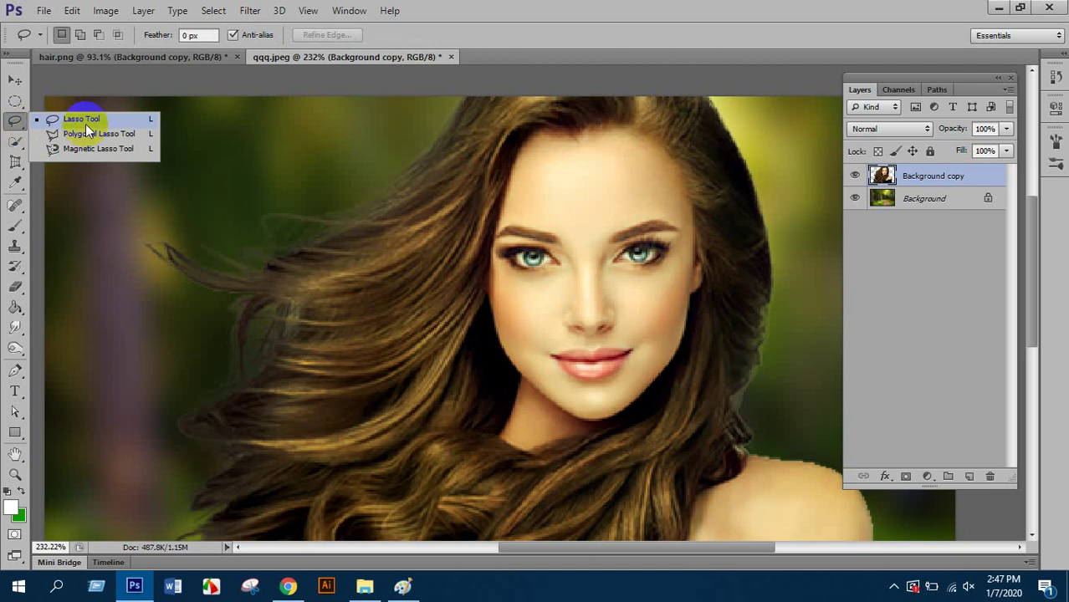
left_click(53, 119)
scroll(425, 350, "down", 1)
scroll(425, 349, "up", 3)
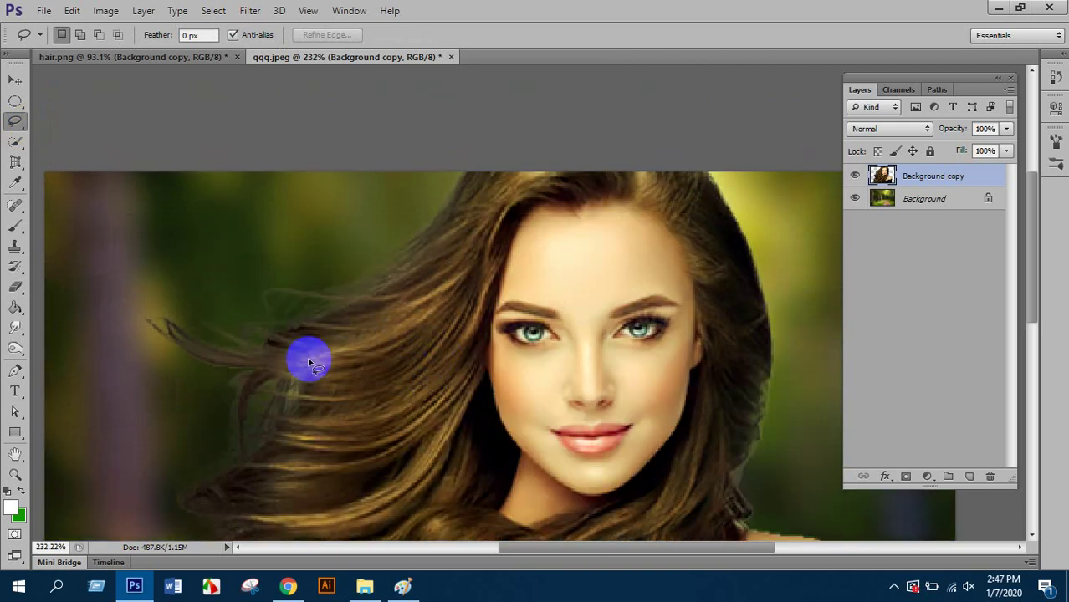
mouse_move(306, 346)
left_mouse_down()
mouse_move(403, 303)
mouse_move(469, 222)
mouse_move(532, 181)
mouse_move(569, 193)
mouse_move(551, 189)
mouse_move(516, 219)
mouse_move(447, 327)
mouse_move(400, 365)
mouse_move(338, 377)
mouse_move(279, 363)
mouse_move(266, 345)
left_mouse_up()
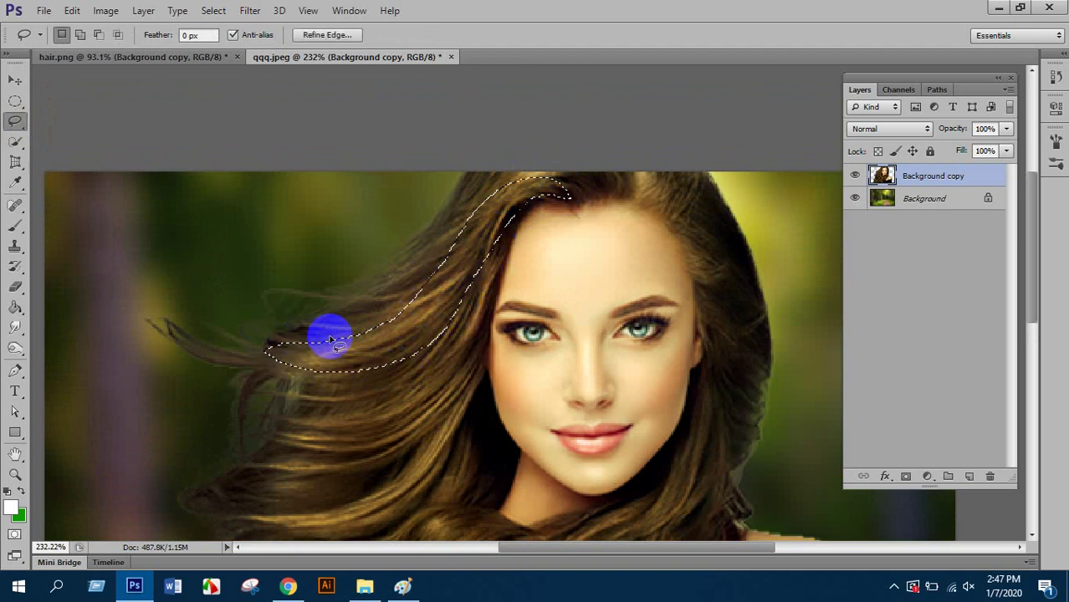
- Feather the hair strand selection with a radius of 15 pixels
right_click(412, 317)
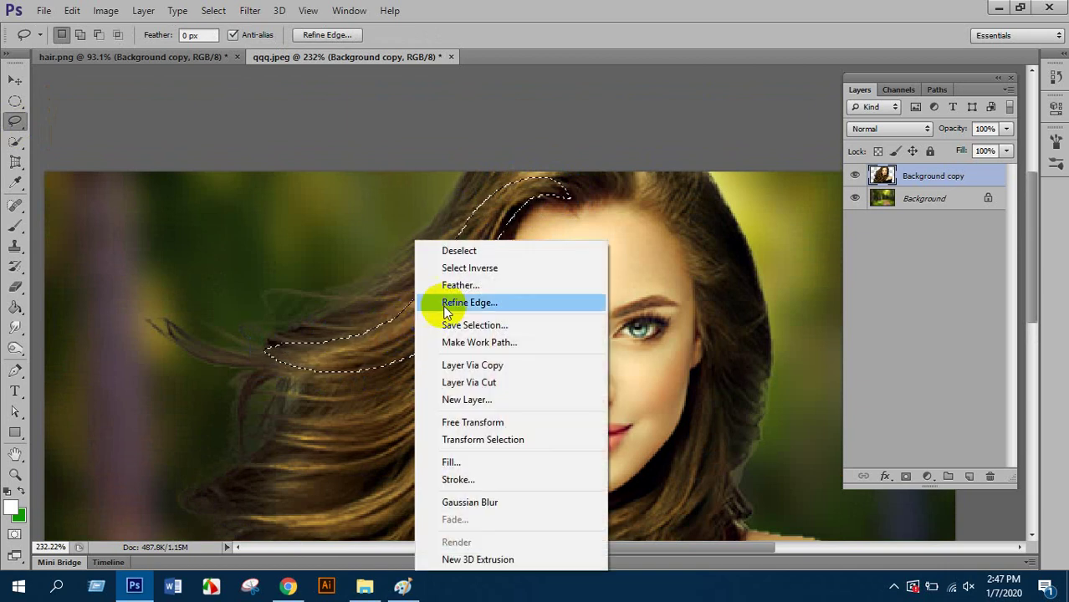
left_click(459, 285)
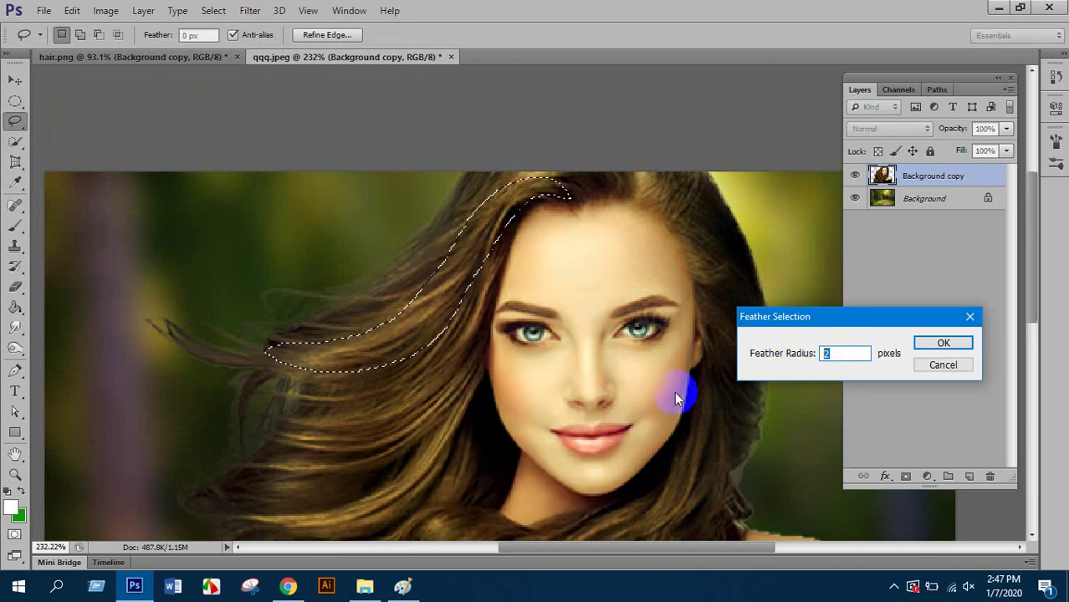
type("15")
key("Return")
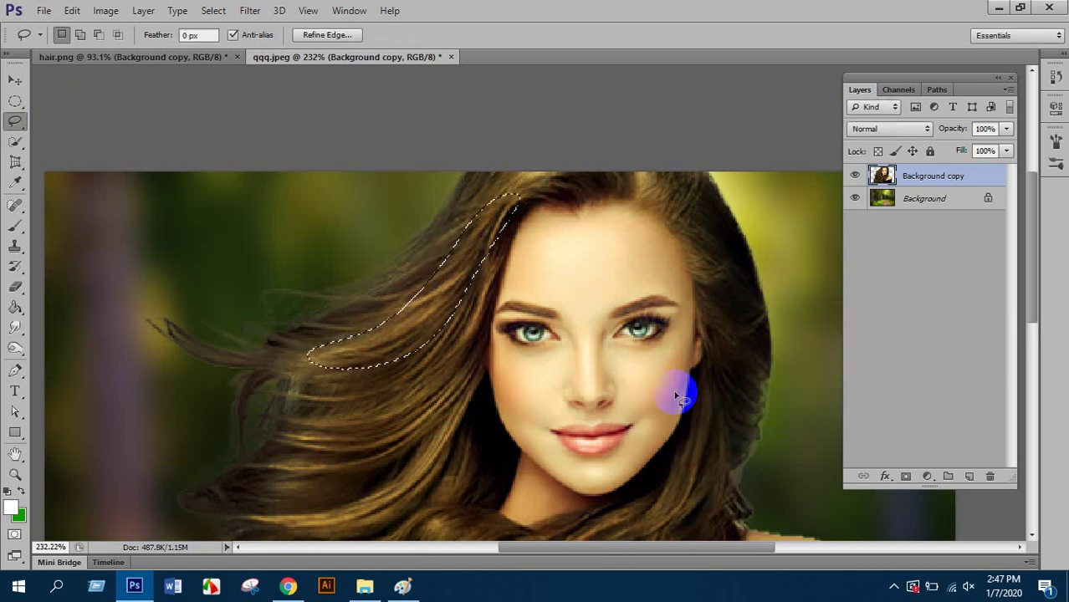
- Recolor the feathered strand red with Color Balance levels of +89, -22 and -27, and deselect it
key("ctrl+b")
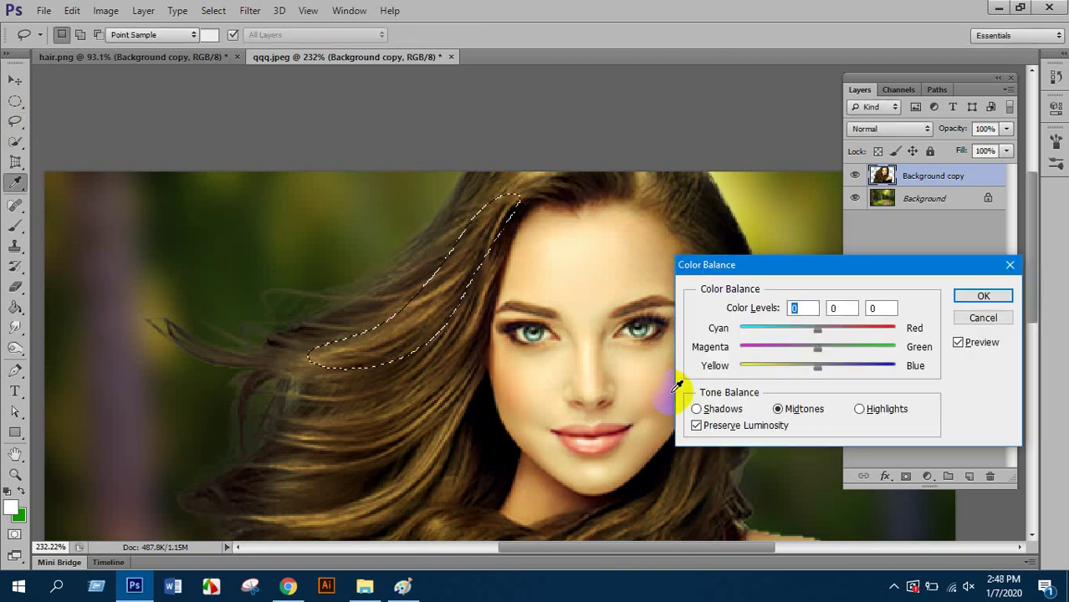
left_click_drag(817, 329, 896, 333)
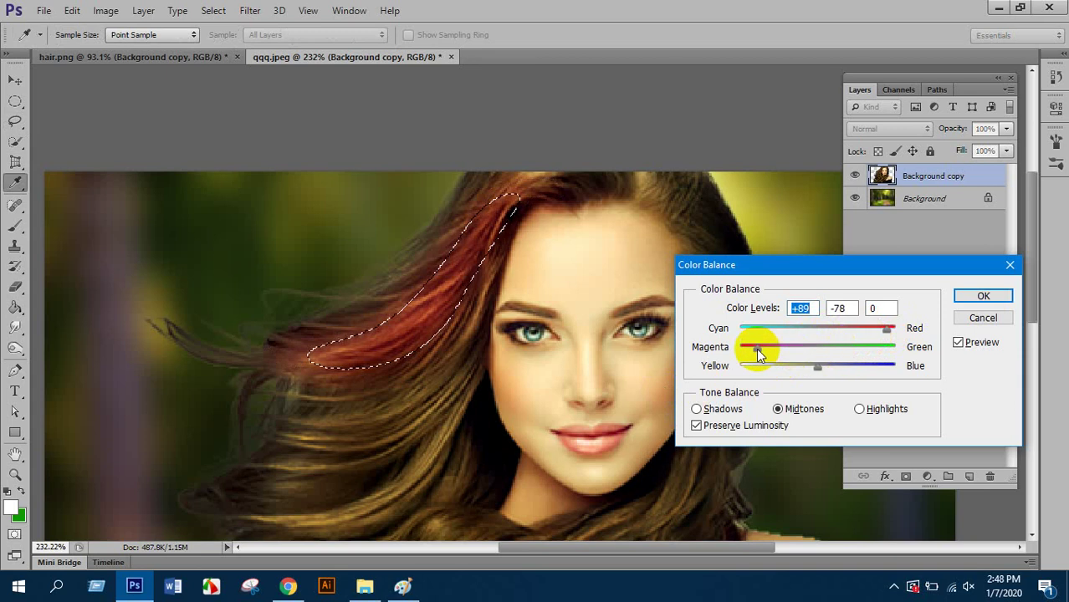
left_click_drag(757, 349, 796, 369)
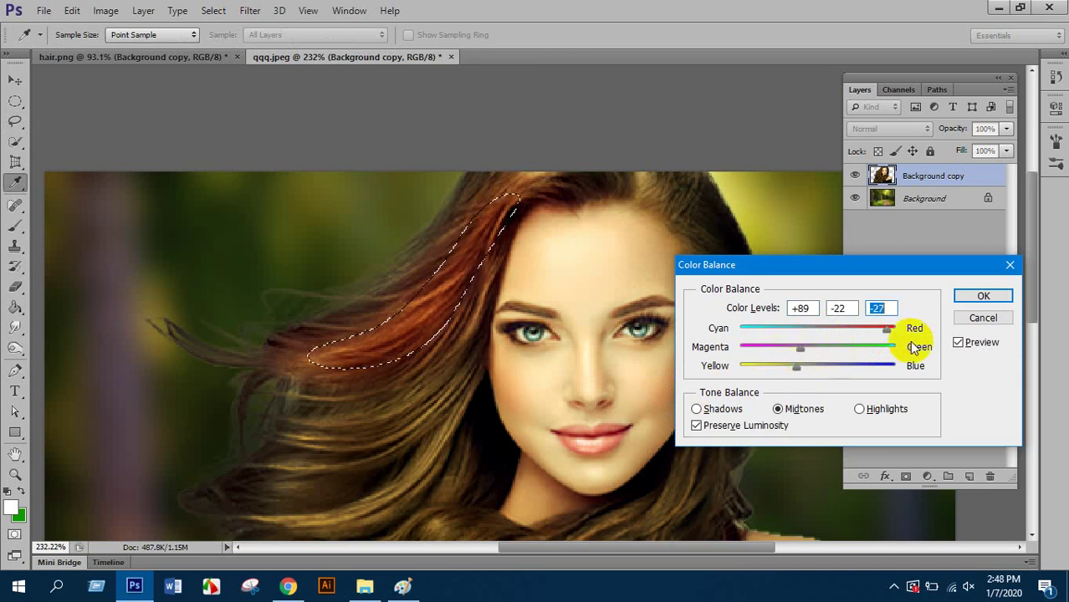
left_click(983, 296)
key("ctrl+d")
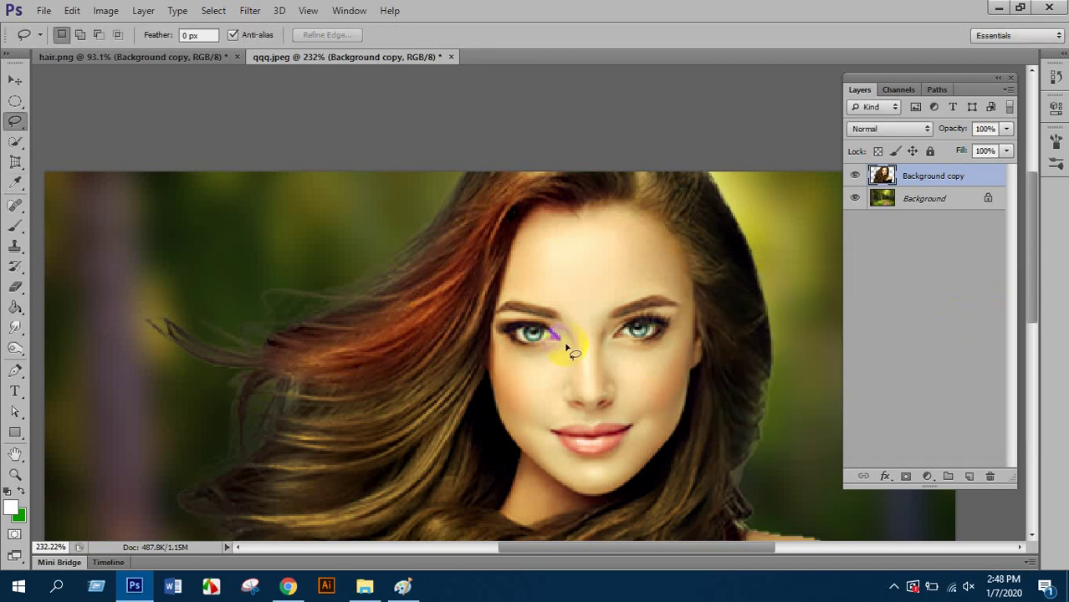
- Outline the hair strand just below the red one, from beside the temple to the windblown ends, with the Lasso tool
scroll(502, 317, "down", 2)
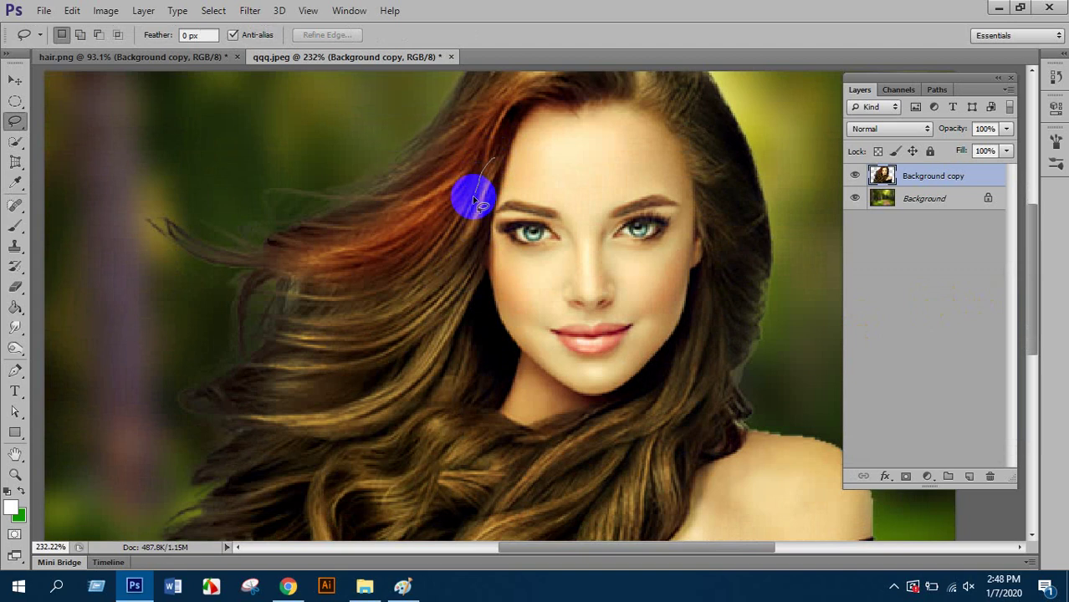
mouse_move(374, 279)
left_mouse_down()
mouse_move(278, 280)
mouse_move(274, 317)
mouse_move(303, 333)
left_mouse_up()
mouse_move(378, 324)
left_mouse_down()
mouse_move(432, 293)
mouse_move(494, 216)
left_mouse_up()
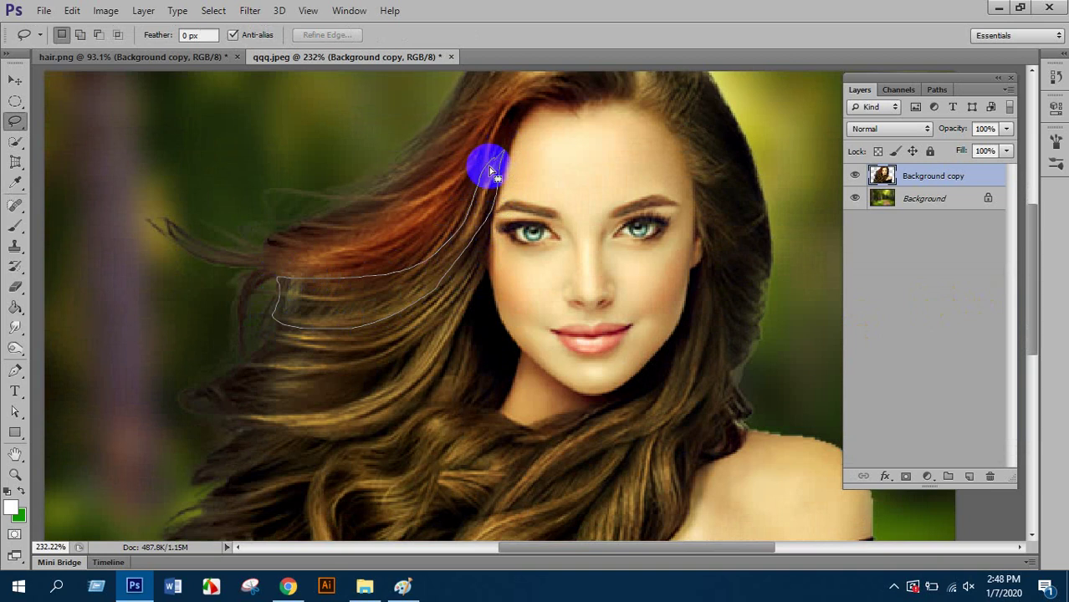
left_click_drag(492, 172, 500, 157)
- Try feathering the second strand selection with a radius of 10 pixels
right_click(372, 293)
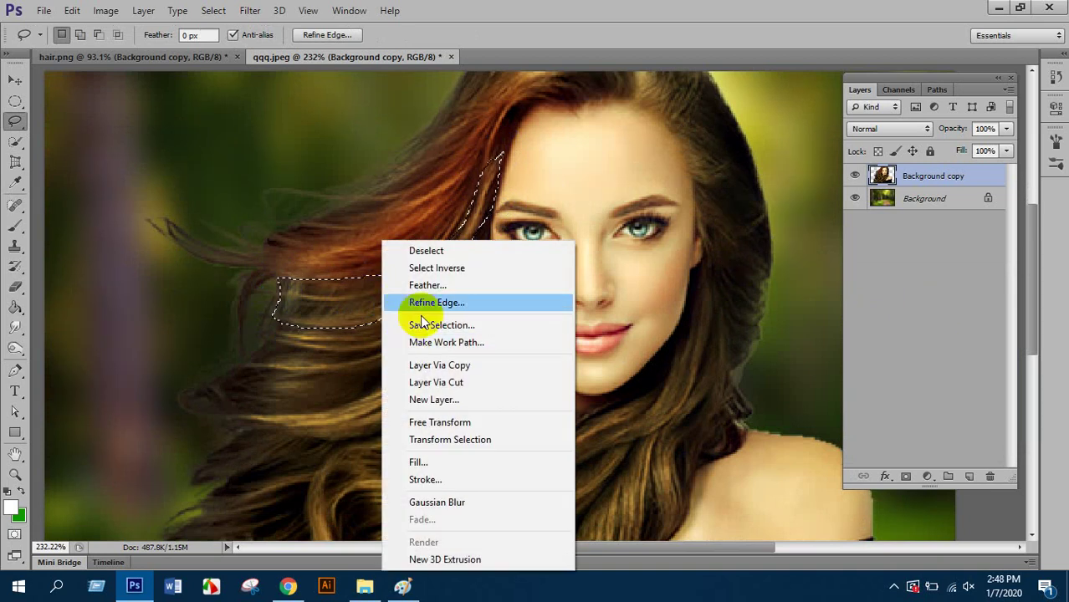
left_click(400, 284)
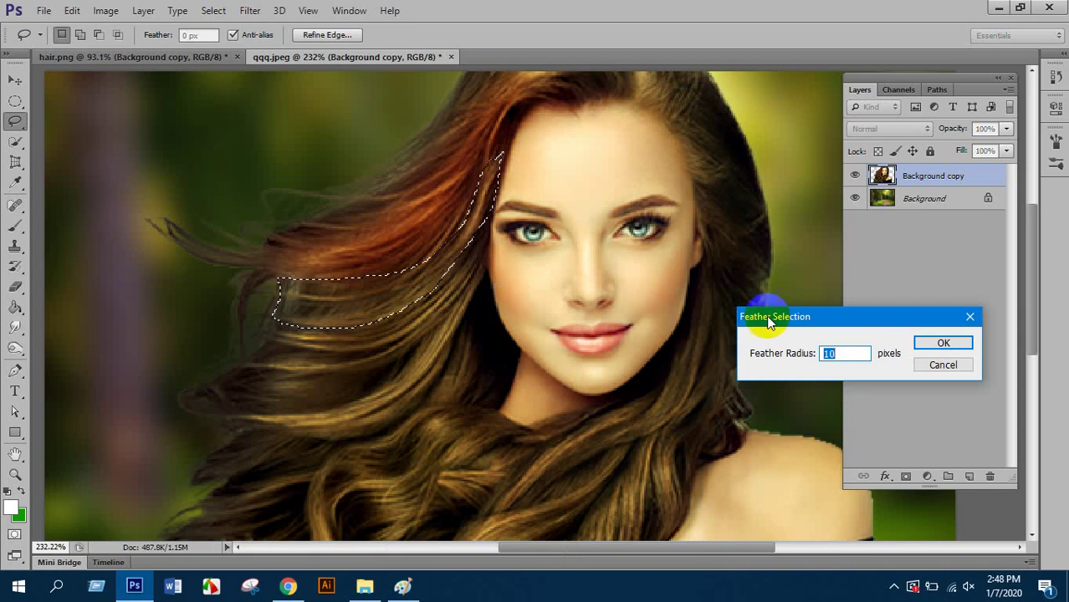
left_click(942, 343)
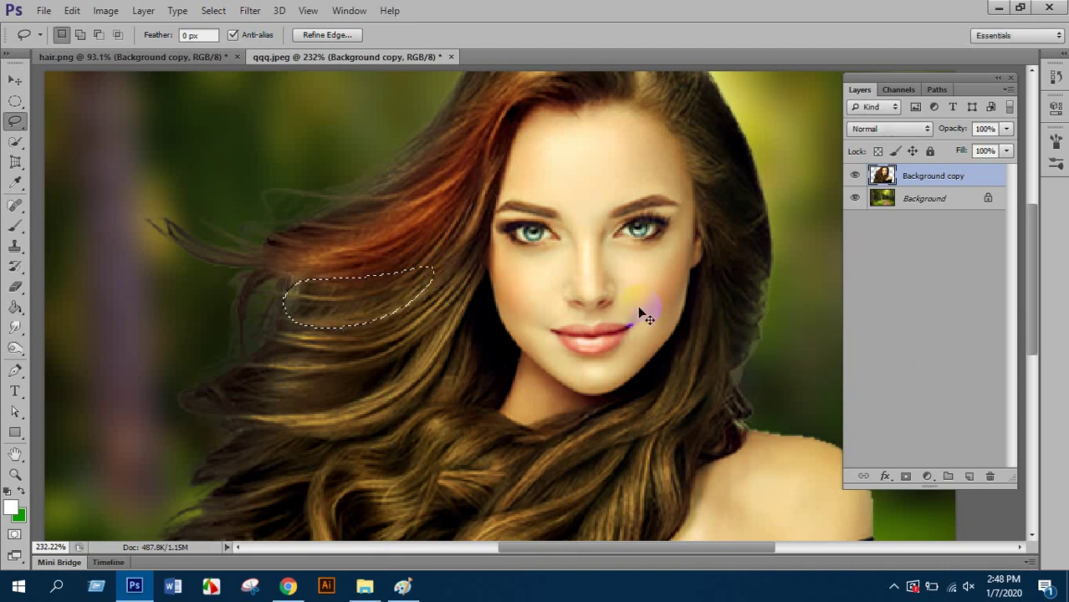
mouse_move(402, 274)
left_mouse_down()
mouse_move(423, 299)
mouse_move(406, 289)
mouse_move(432, 285)
left_mouse_up()
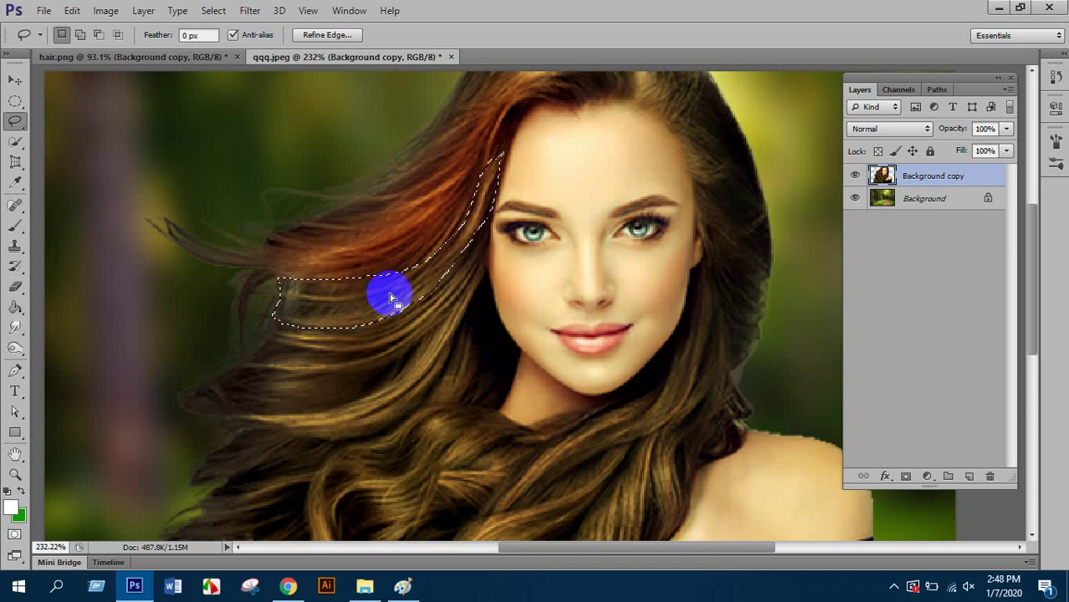
right_click(406, 288)
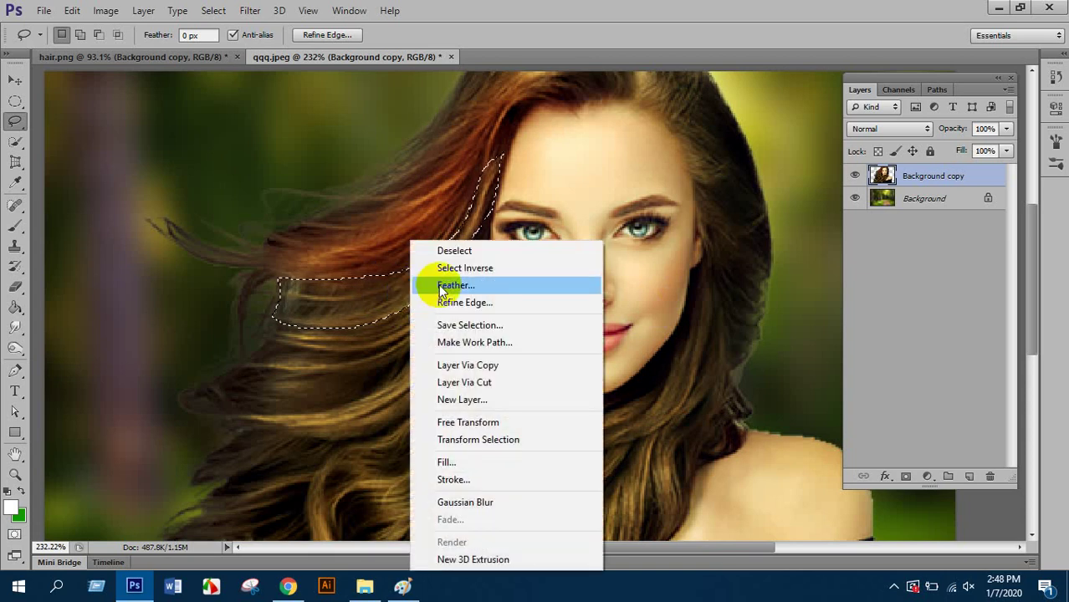
left_click(456, 285)
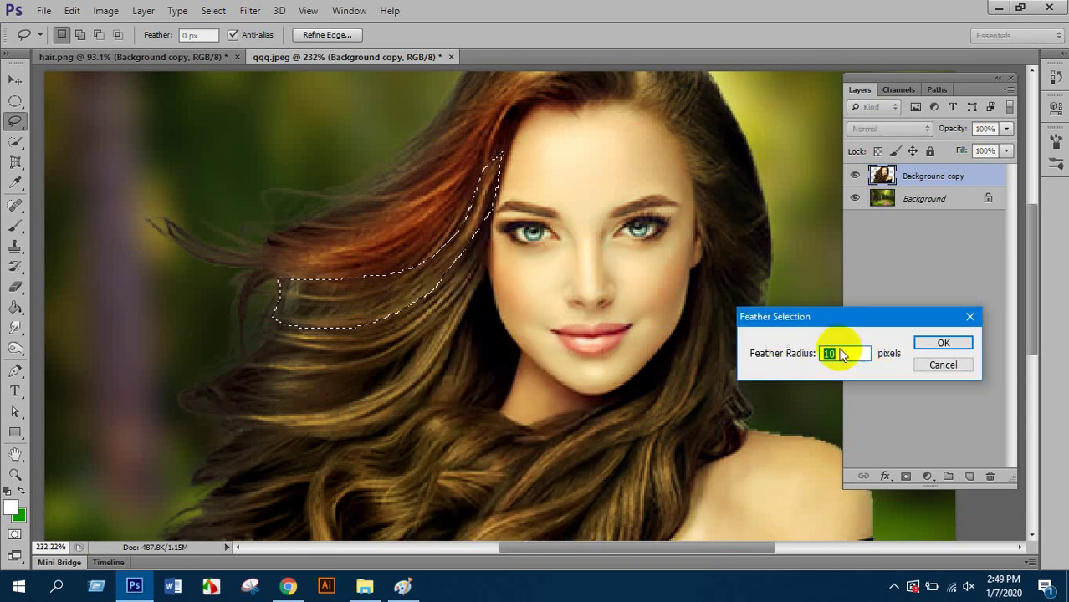
left_click(943, 343)
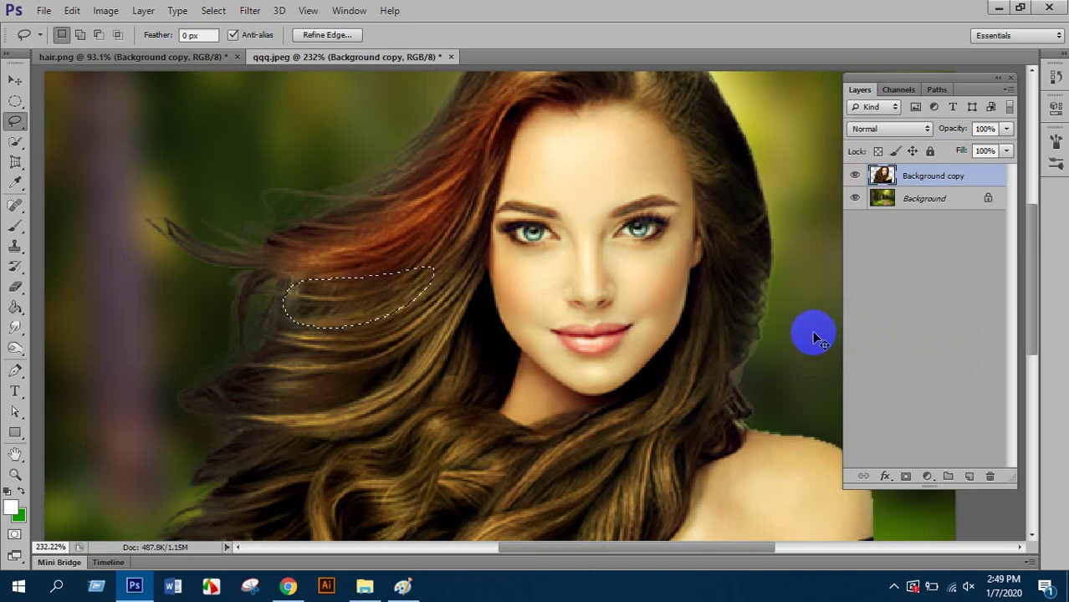
mouse_move(422, 276)
left_mouse_down()
mouse_move(550, 287)
mouse_move(393, 291)
left_mouse_up()
- Feather the selection of the strand below the red one with a radius of 5 pixels
right_click(392, 291)
left_click(438, 287)
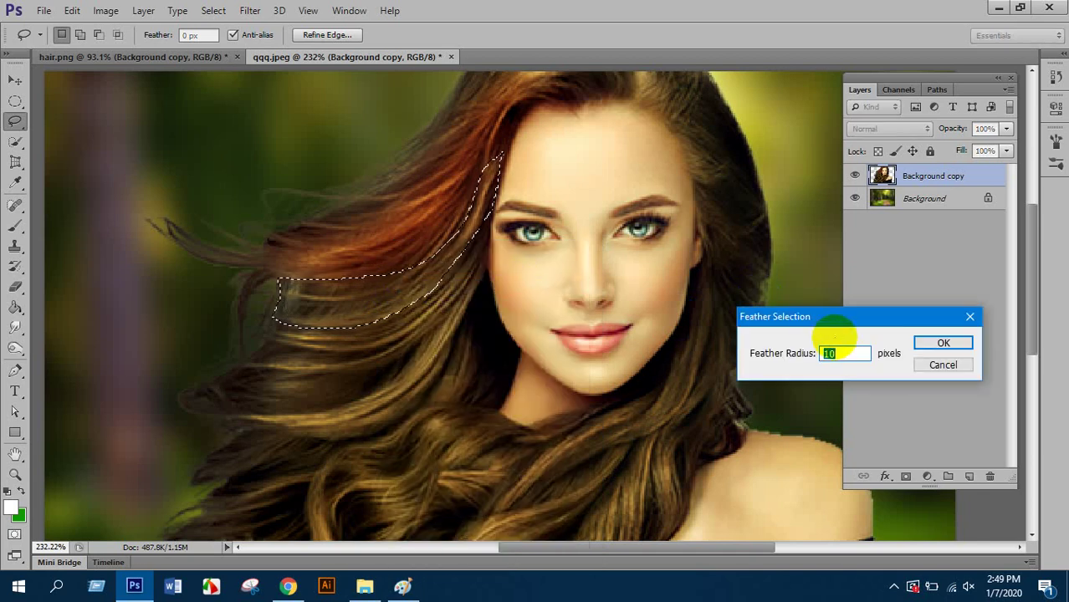
type("5")
left_click(943, 344)
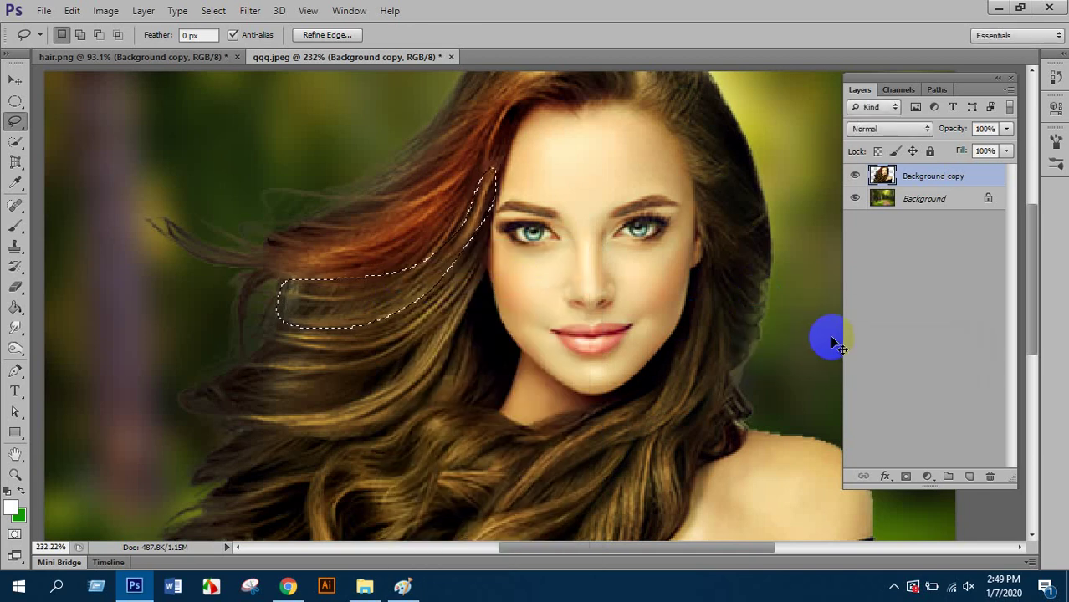
- Tint the second strand blue-violet with Color Balance levels of 0, -19 and +57, and deselect it
key("ctrl+b")
left_click_drag(818, 366, 860, 371)
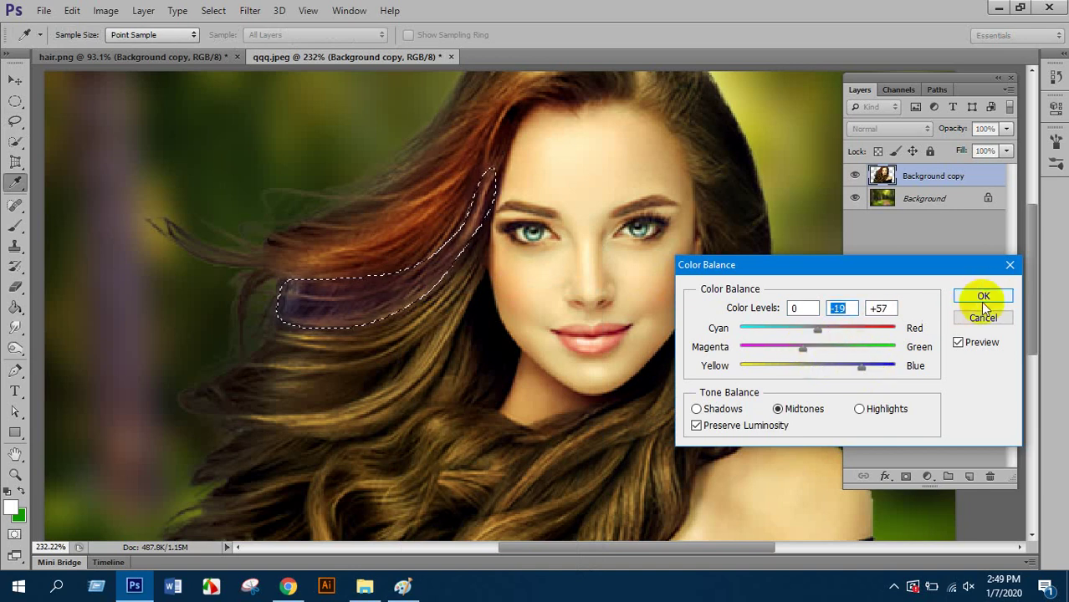
left_click(983, 297)
left_click(509, 353)
- Outline the hair strand below the violet one with the Lasso tool and feather the selection by 8 pixels
scroll(460, 343, "down", 2)
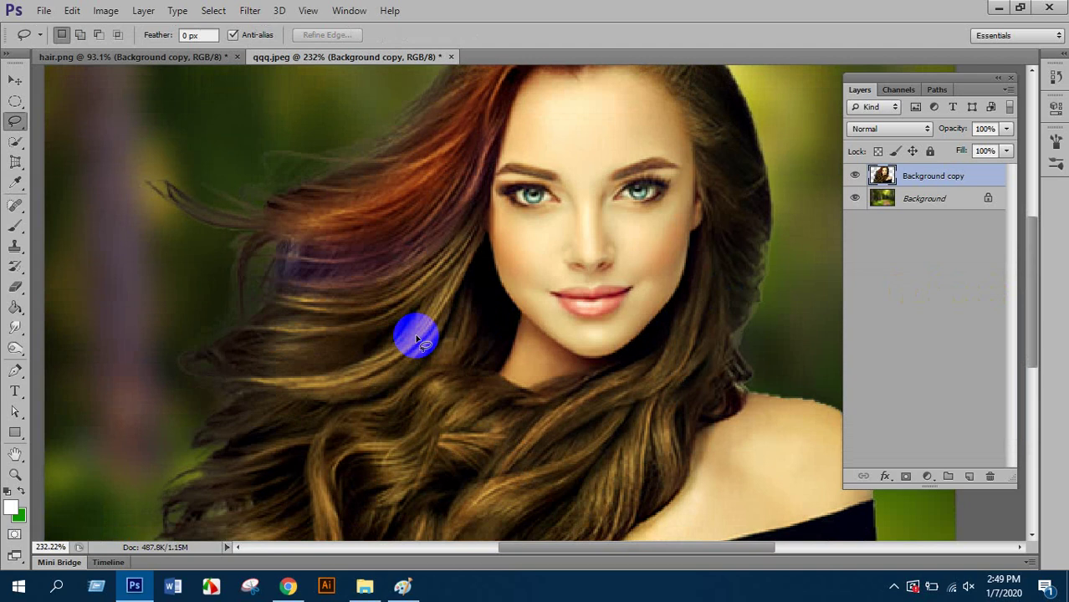
mouse_move(290, 292)
left_mouse_down()
mouse_move(261, 306)
mouse_move(254, 324)
mouse_move(266, 334)
mouse_move(320, 340)
mouse_move(391, 325)
mouse_move(448, 282)
mouse_move(488, 199)
mouse_move(379, 287)
mouse_move(313, 299)
left_mouse_up()
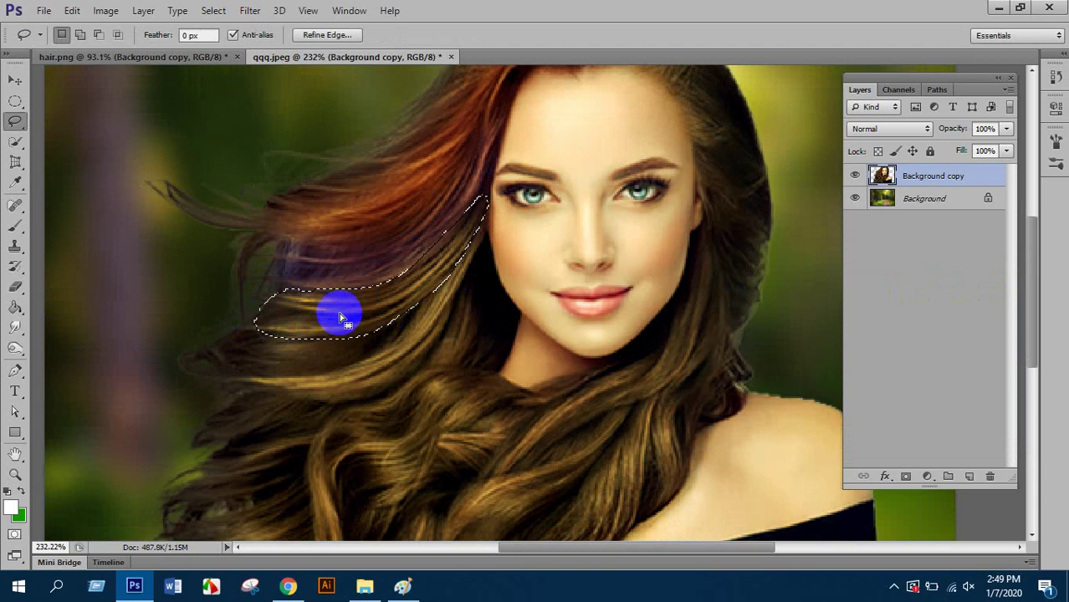
right_click(350, 316)
left_click(397, 286)
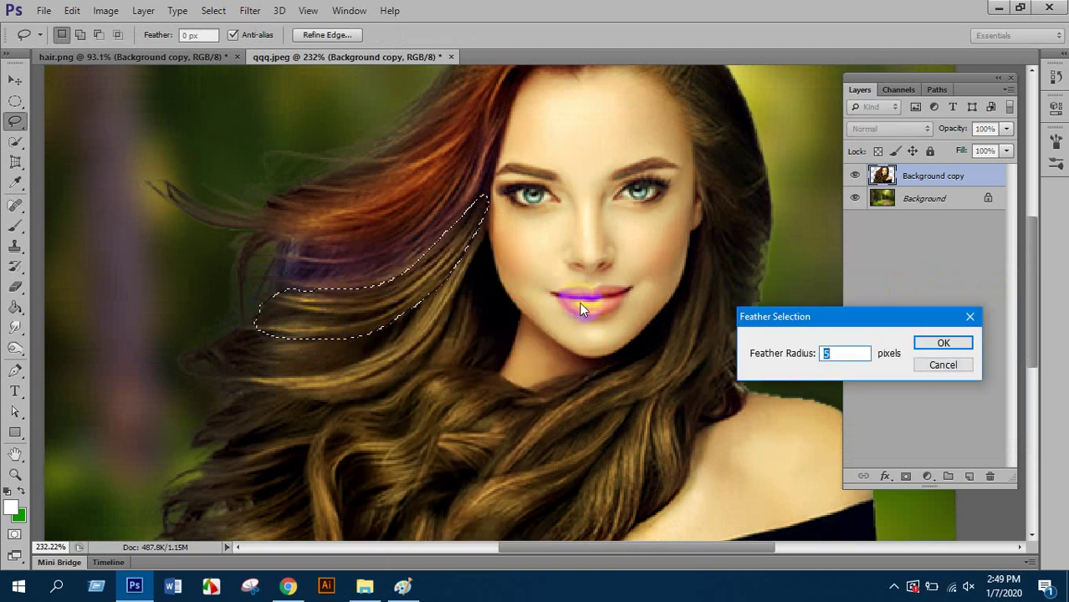
type("5")
key("Return")
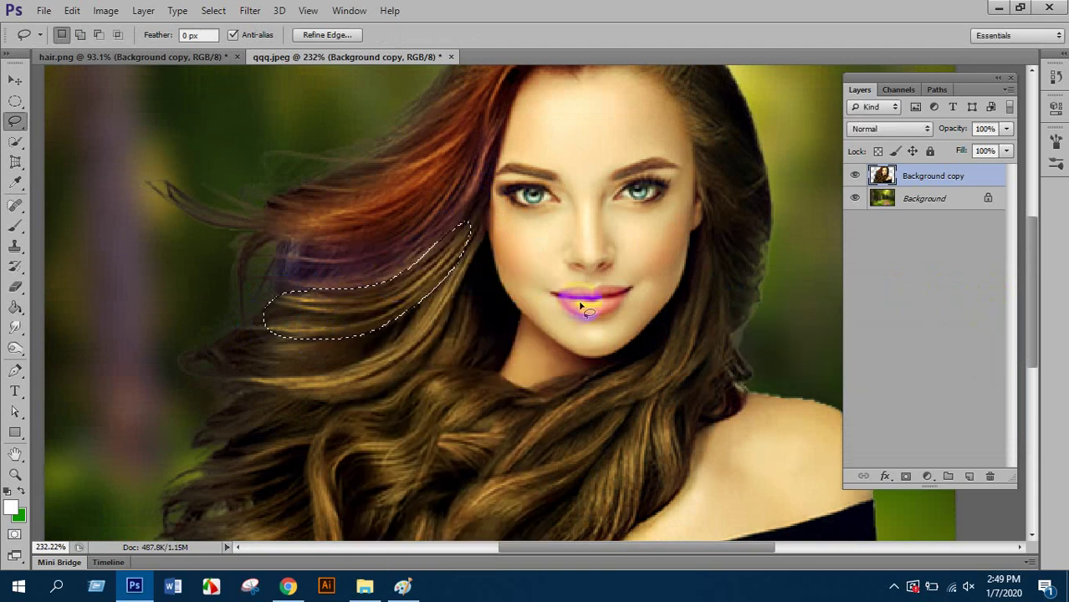
- Shift the third strand's color balance toward yellow for a golden tint, and deselect it
key("ctrl+b")
left_click_drag(817, 366, 800, 347)
left_click(980, 297)
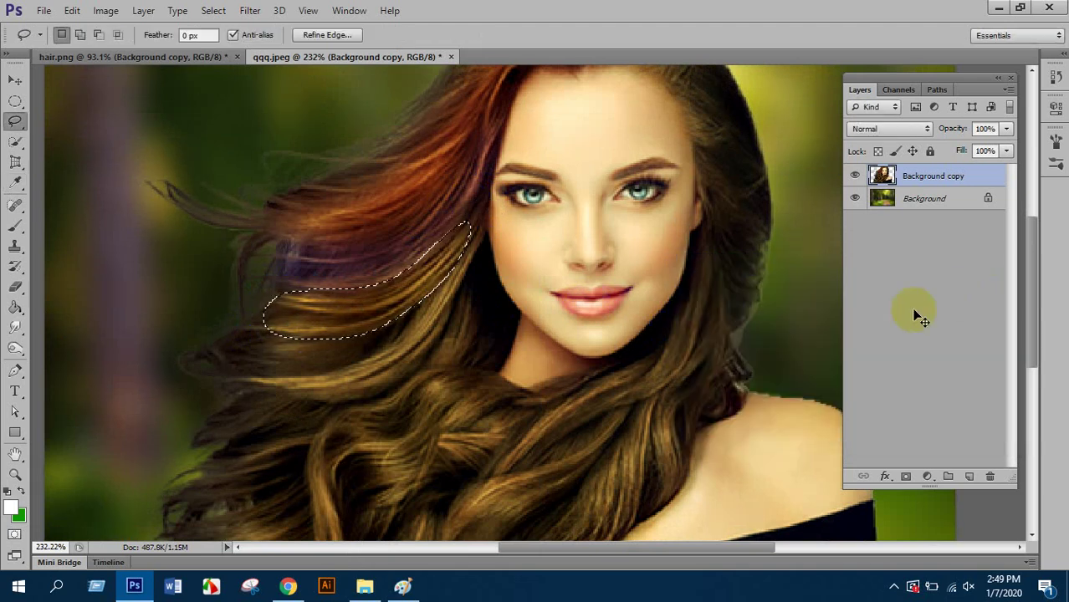
left_click(431, 339)
- Outline the wide hair strand below the golden one with the Lasso tool and feather the selection by 8 pixels
scroll(384, 313, "down", 2)
mouse_move(278, 277)
left_mouse_down()
mouse_move(238, 287)
mouse_move(224, 308)
mouse_move(234, 323)
mouse_move(329, 338)
mouse_move(398, 313)
mouse_move(438, 278)
mouse_move(488, 153)
mouse_move(420, 239)
mouse_move(347, 265)
mouse_move(282, 274)
left_mouse_up()
right_click(308, 276)
left_click(349, 281)
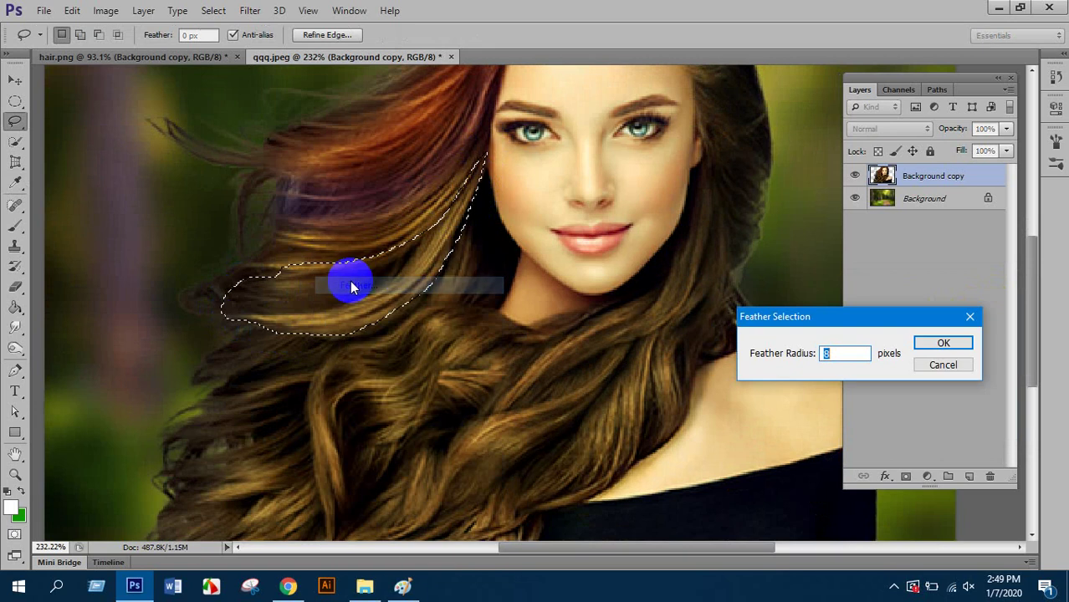
left_click(943, 343)
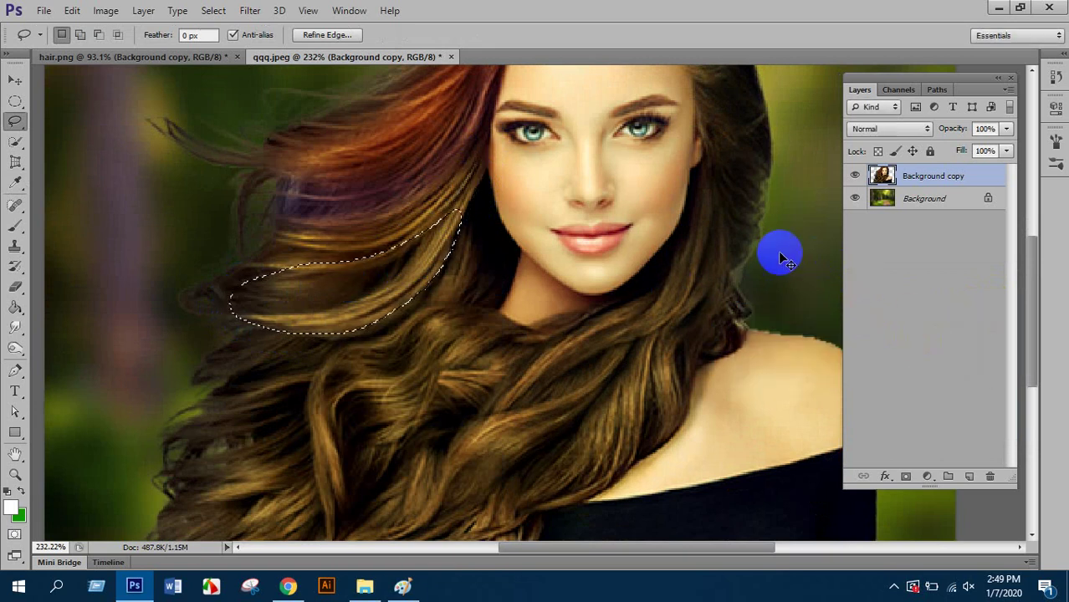
- Tint the fourth strand green-cyan with a Cyan/Red color level of -74, and deselect it
key("ctrl+b")
left_click_drag(818, 328, 761, 329)
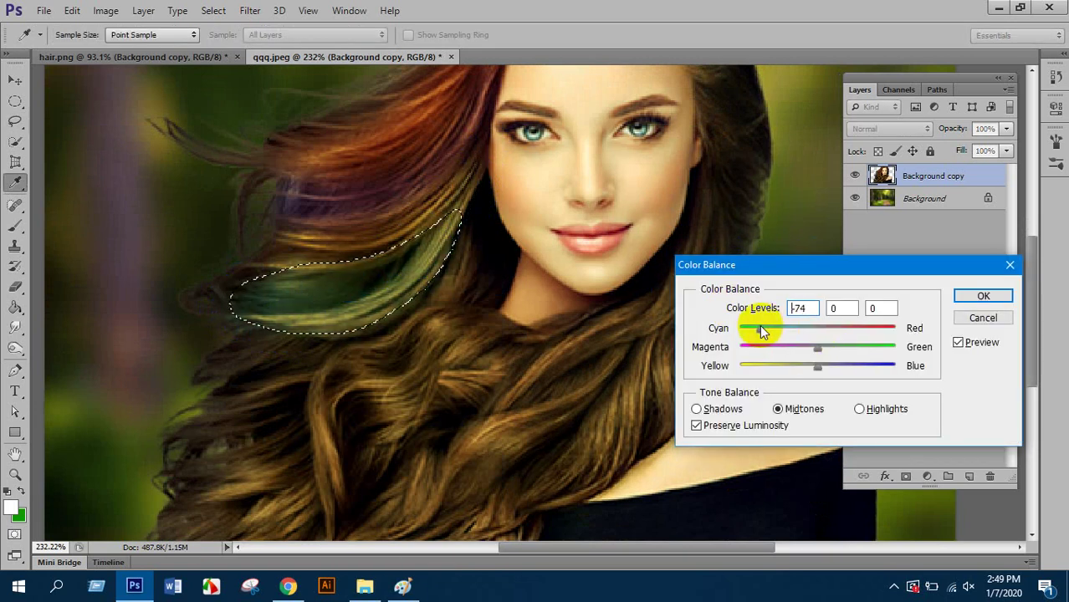
left_click(980, 299)
key("ctrl+d")
- Outline the curl running from beside the neck down through the lower hair with the Lasso tool and feather it by 10 pixels
scroll(463, 311, "down", 3)
scroll(489, 299, "up", 4)
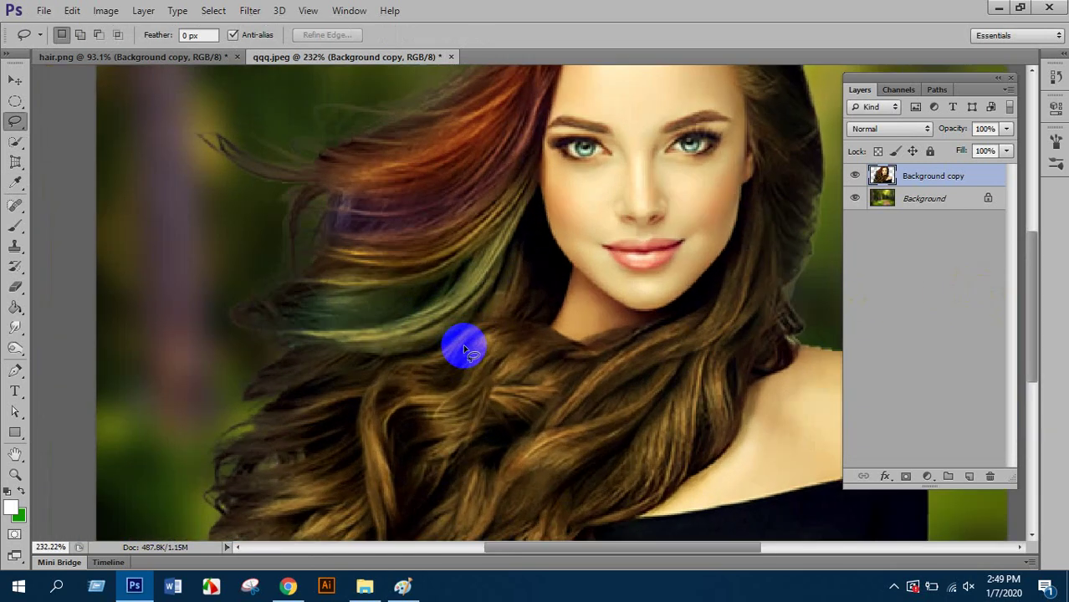
scroll(533, 316, "down", 2)
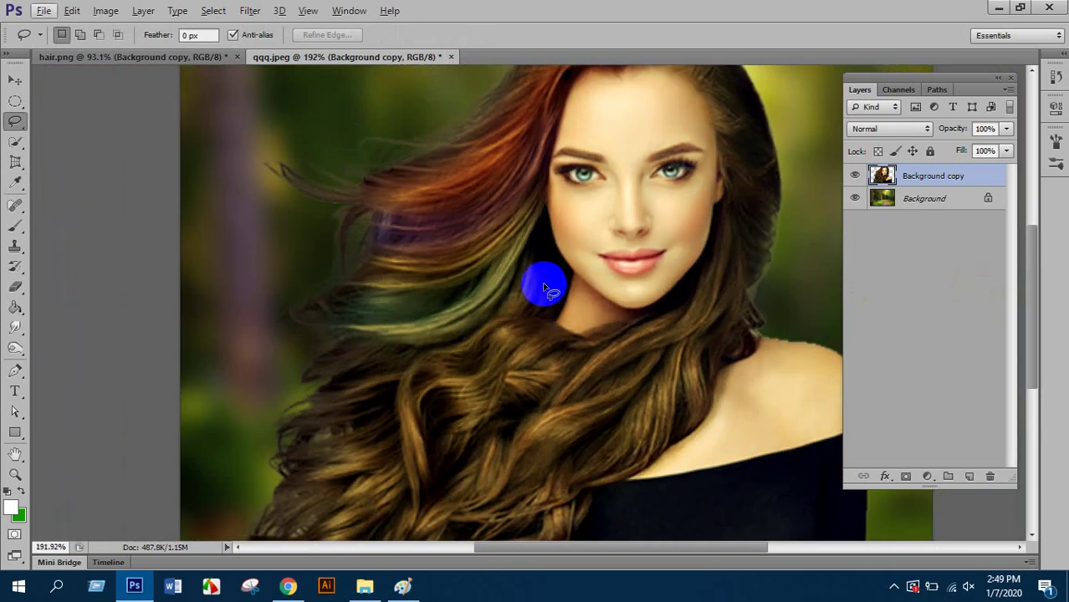
mouse_move(542, 308)
left_mouse_down()
mouse_move(481, 327)
mouse_move(410, 372)
mouse_move(396, 399)
mouse_move(412, 492)
mouse_move(405, 535)
mouse_move(428, 509)
mouse_move(432, 388)
mouse_move(561, 330)
mouse_move(542, 321)
mouse_move(556, 281)
mouse_move(541, 254)
mouse_move(544, 276)
mouse_move(503, 341)
left_mouse_up()
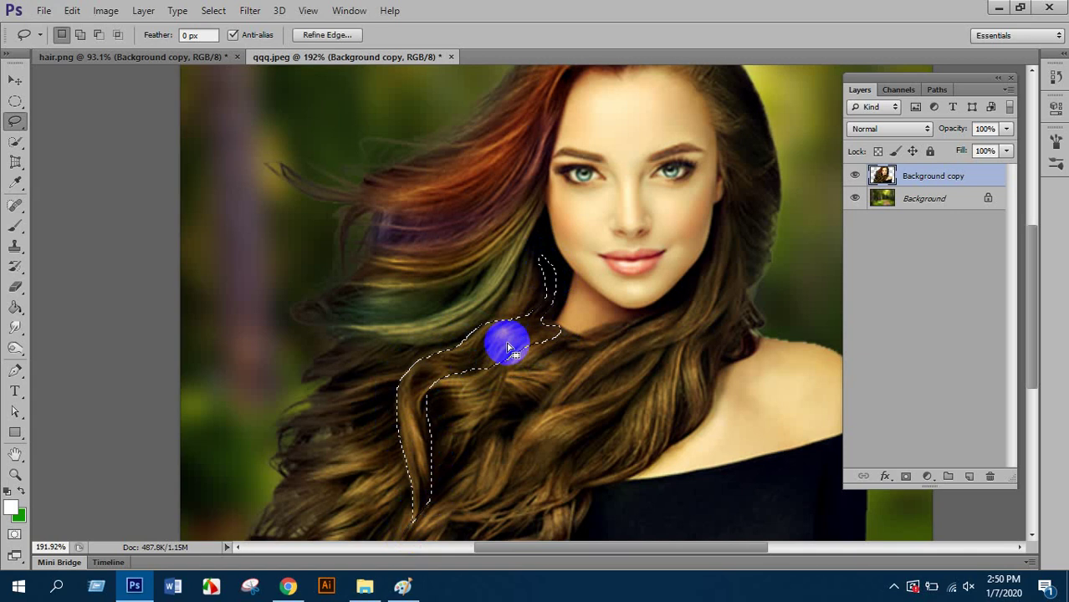
right_click(508, 339)
left_click(548, 56)
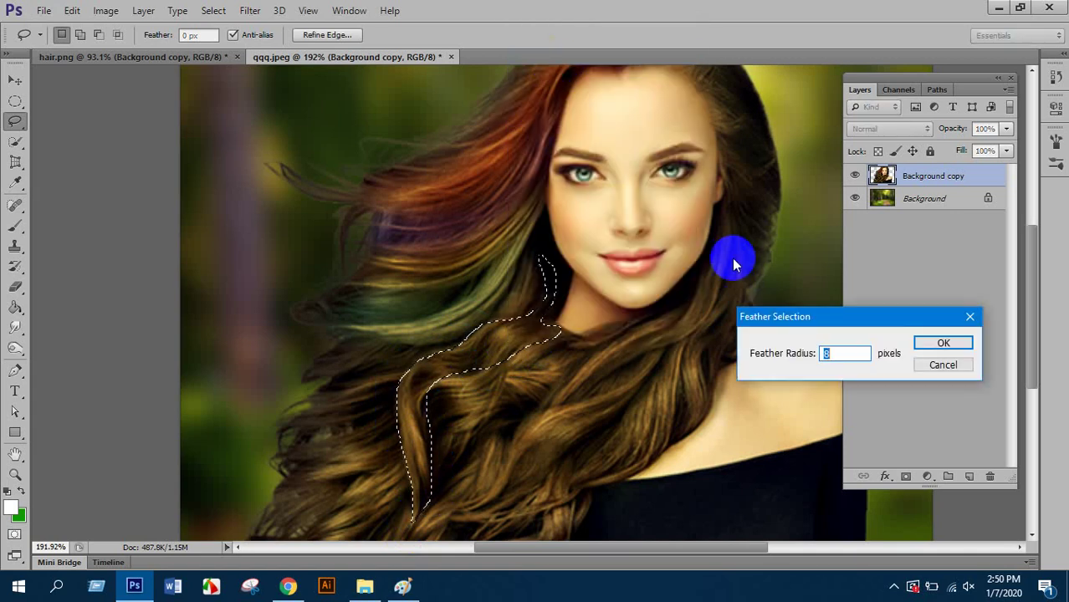
left_click_drag(814, 317, 700, 286)
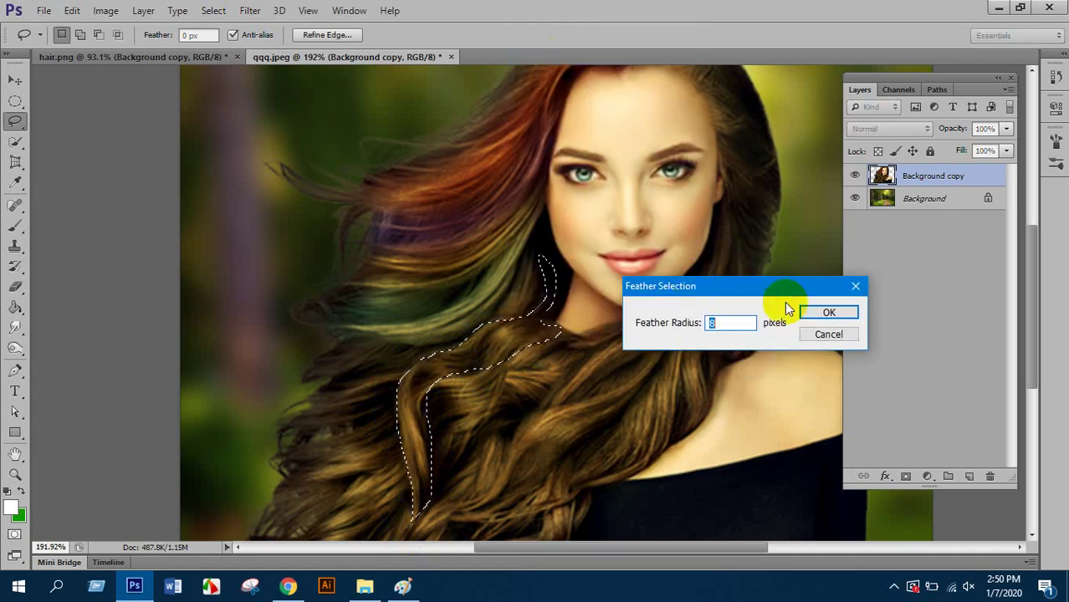
type("10")
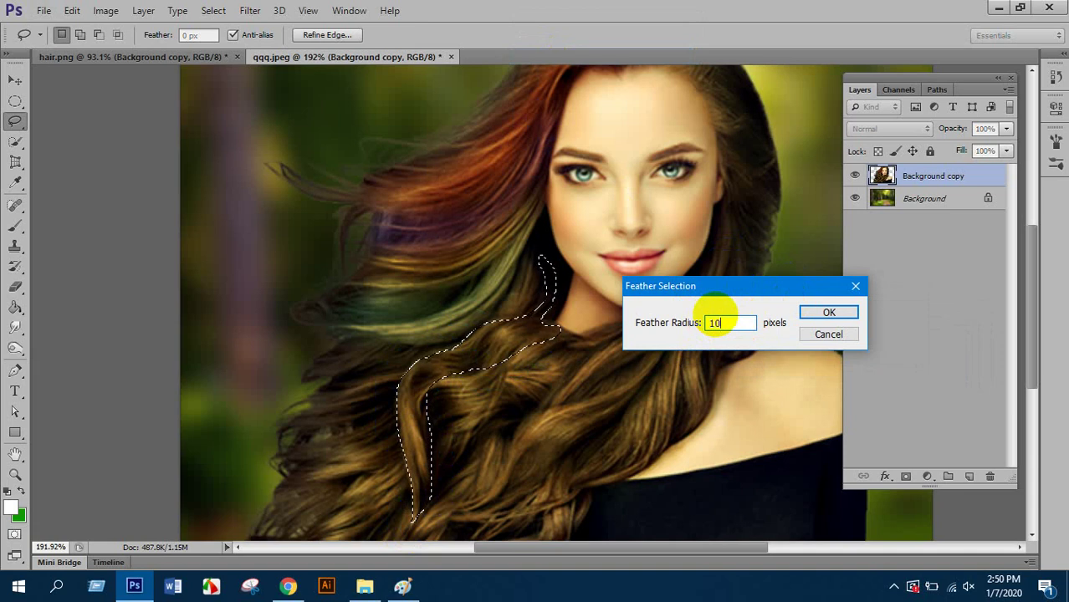
key("Return")
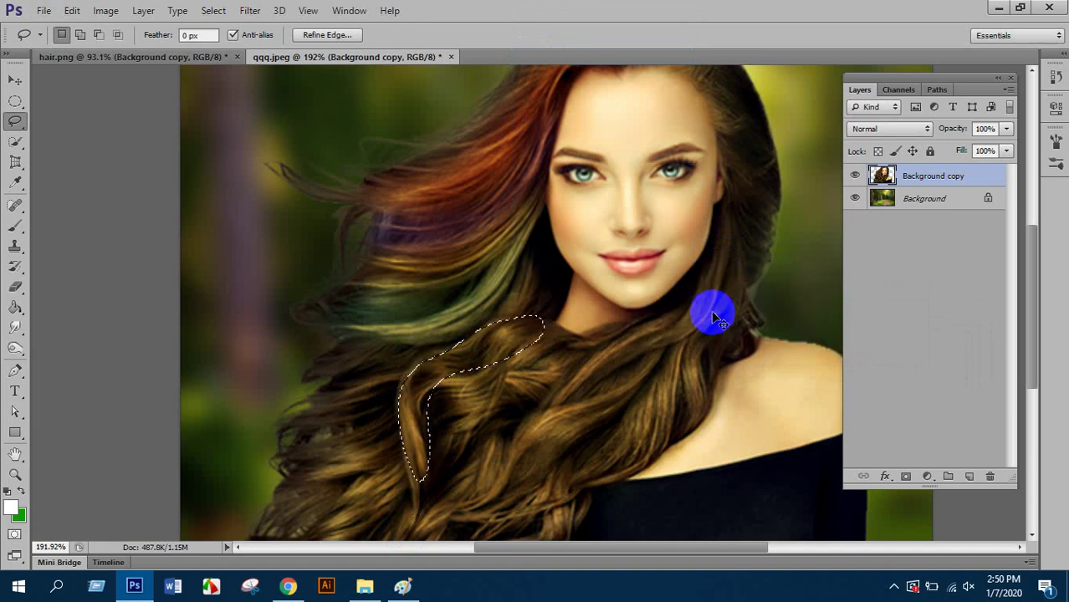
- Recolor the feathered curl reddish in Color Balance with Cyan/Red +31, Yellow/Blue -32 and a strong shift toward magenta
key("ctrl+b")
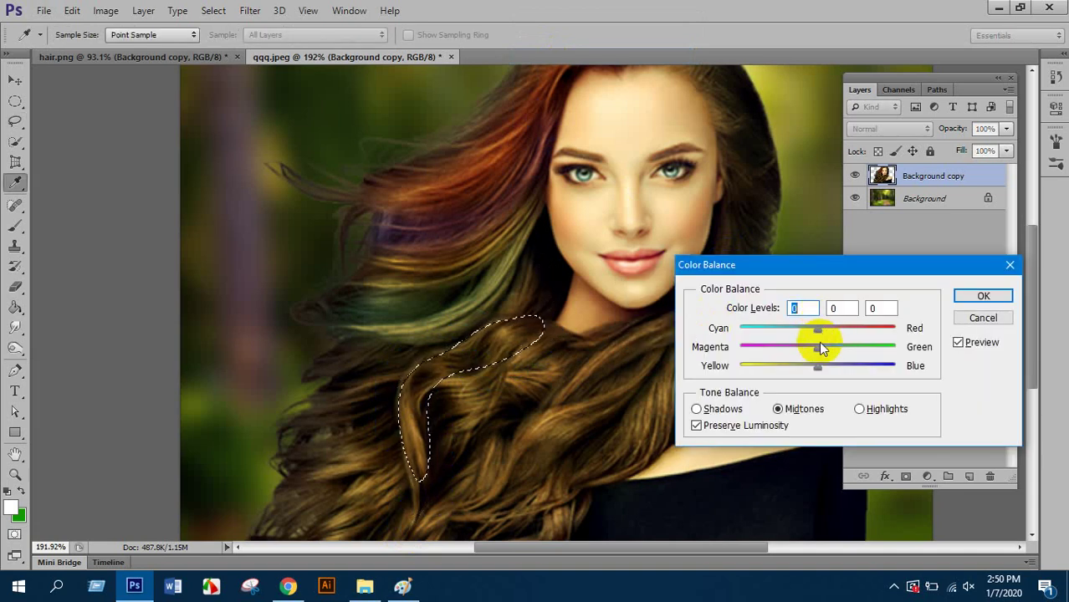
left_click_drag(818, 347, 752, 351)
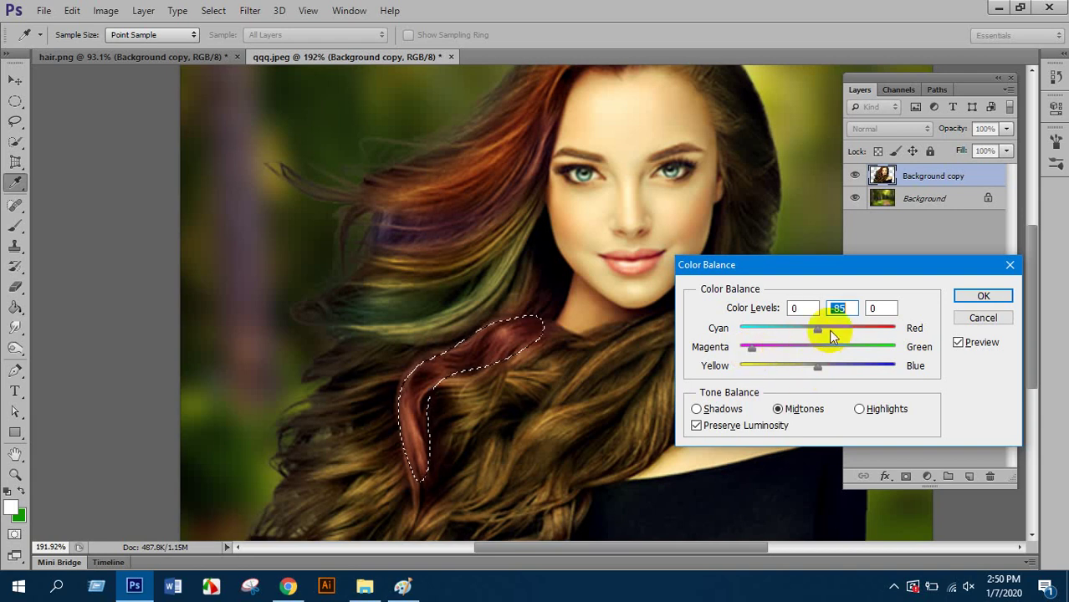
left_click_drag(829, 331, 852, 328)
left_click_drag(812, 366, 792, 365)
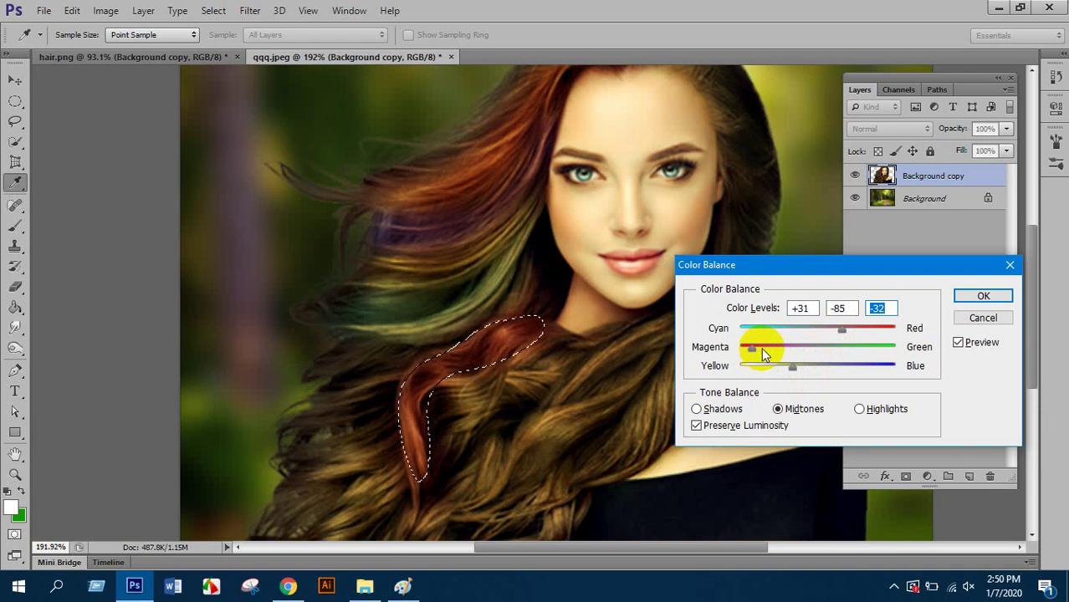
left_click(770, 346)
left_click(976, 296)
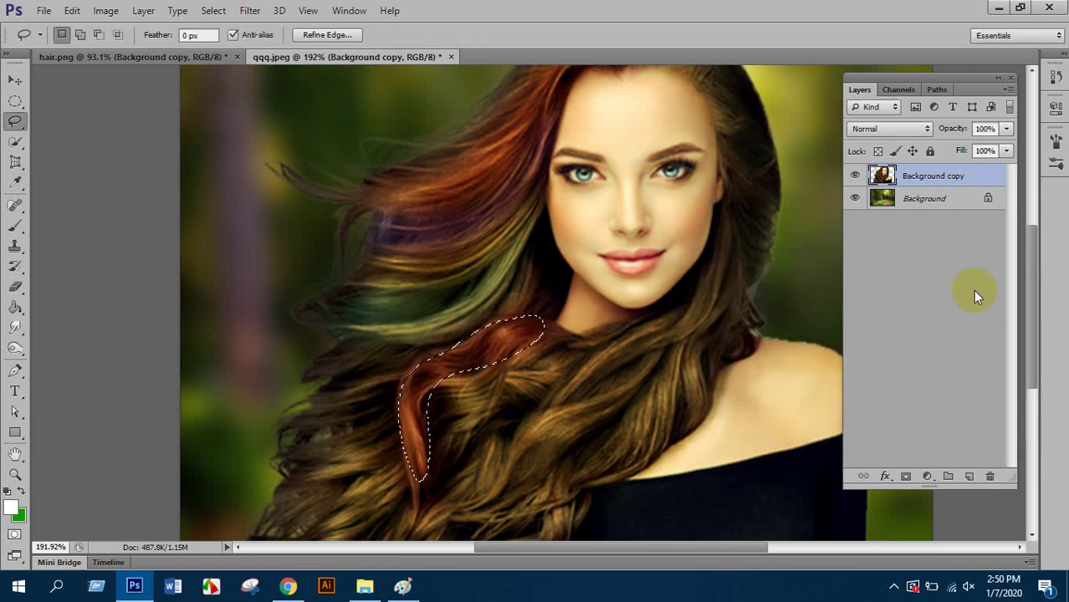
- Outline the diagonal strand through the middle of the lower hair with the Lasso tool and feather the selection by 10 pixels
key("ctrl+d")
scroll(506, 346, "down", 3)
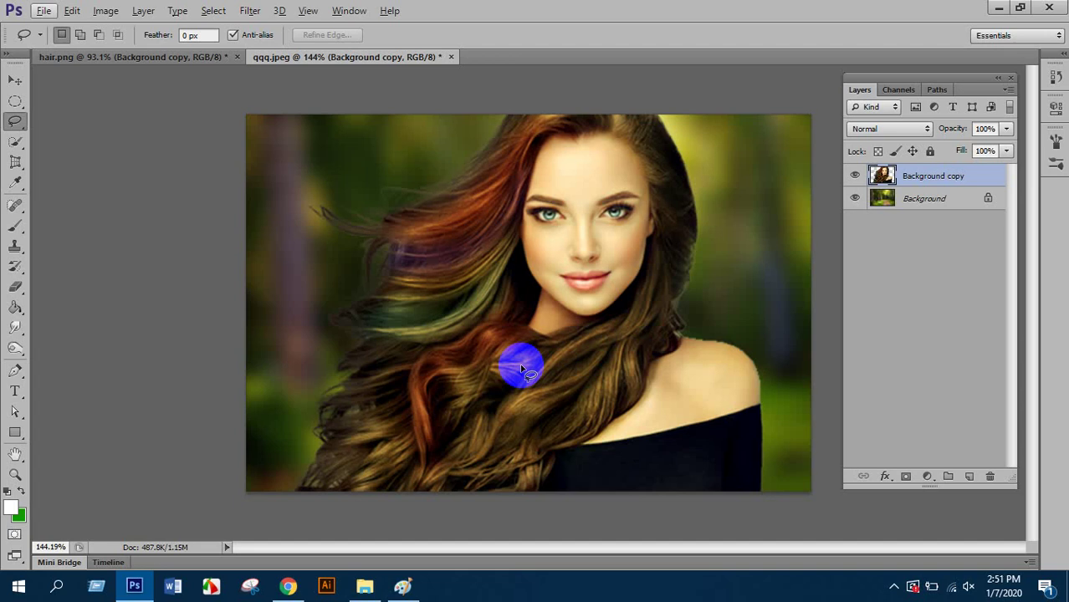
scroll(519, 363, "up", 5)
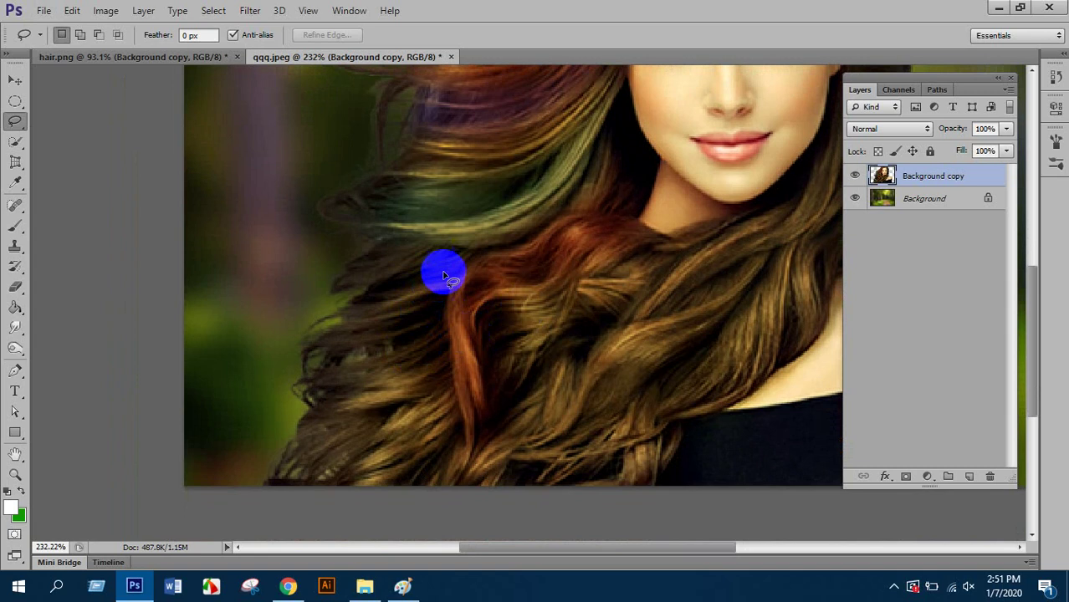
left_click_drag(567, 337, 393, 372)
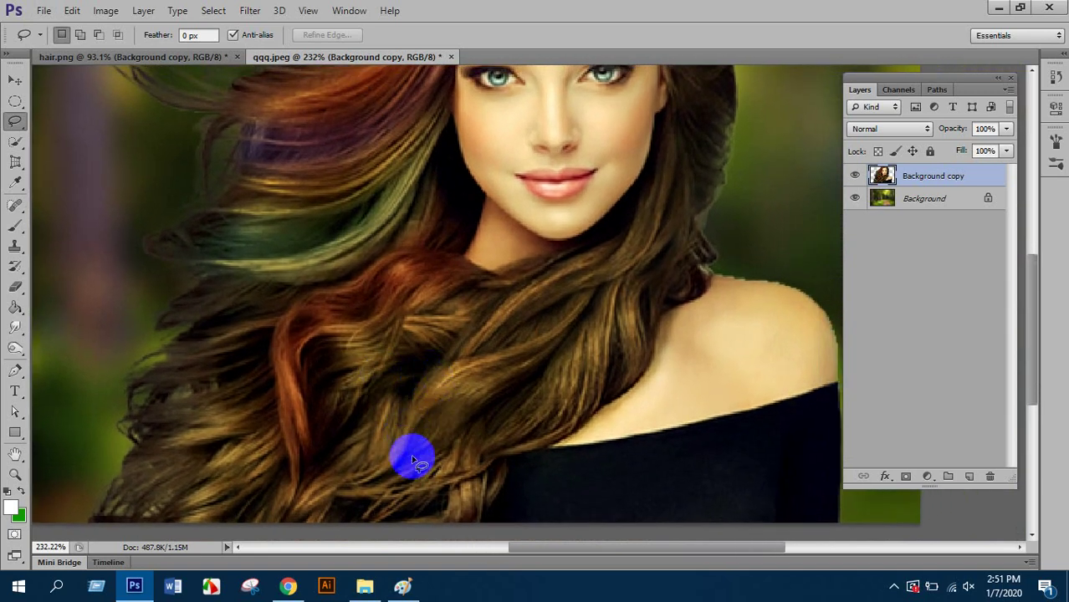
mouse_move(332, 492)
left_mouse_down()
mouse_move(388, 461)
mouse_move(445, 365)
mouse_move(596, 291)
mouse_move(414, 472)
mouse_move(352, 508)
mouse_move(312, 500)
left_mouse_up()
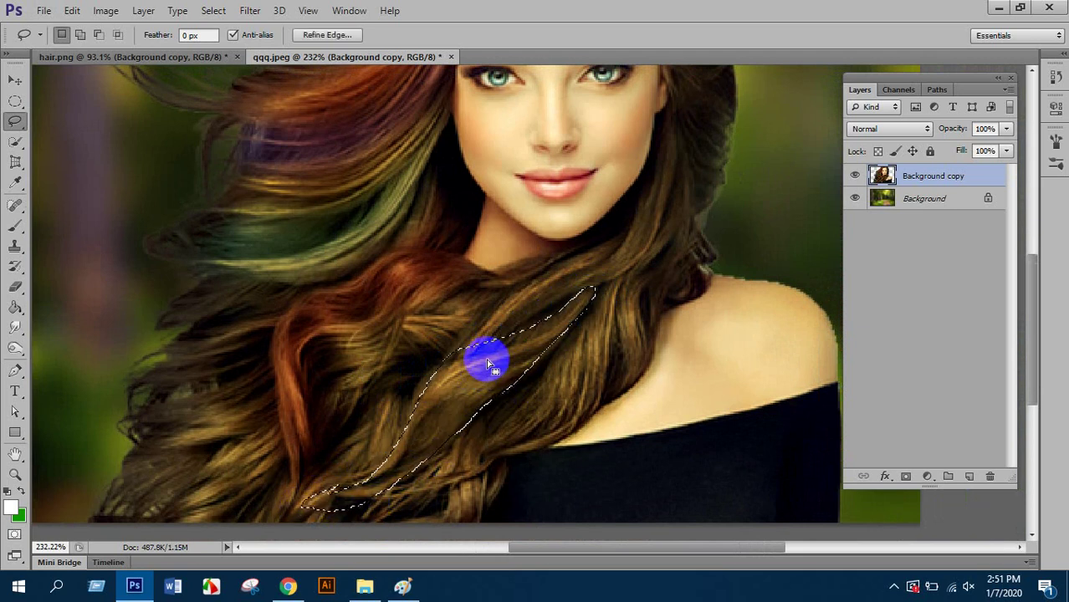
right_click(486, 359)
left_click(533, 72)
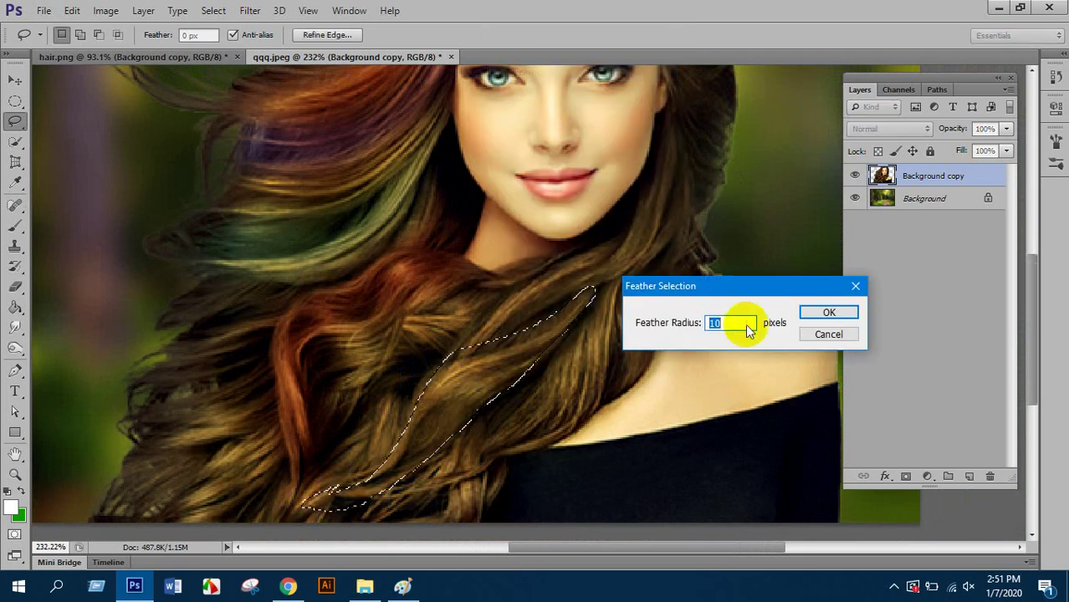
left_click(825, 313)
- Tint the diagonal strand magenta in Color Balance with a Magenta/Green level of -100, and deselect it
key("ctrl+b")
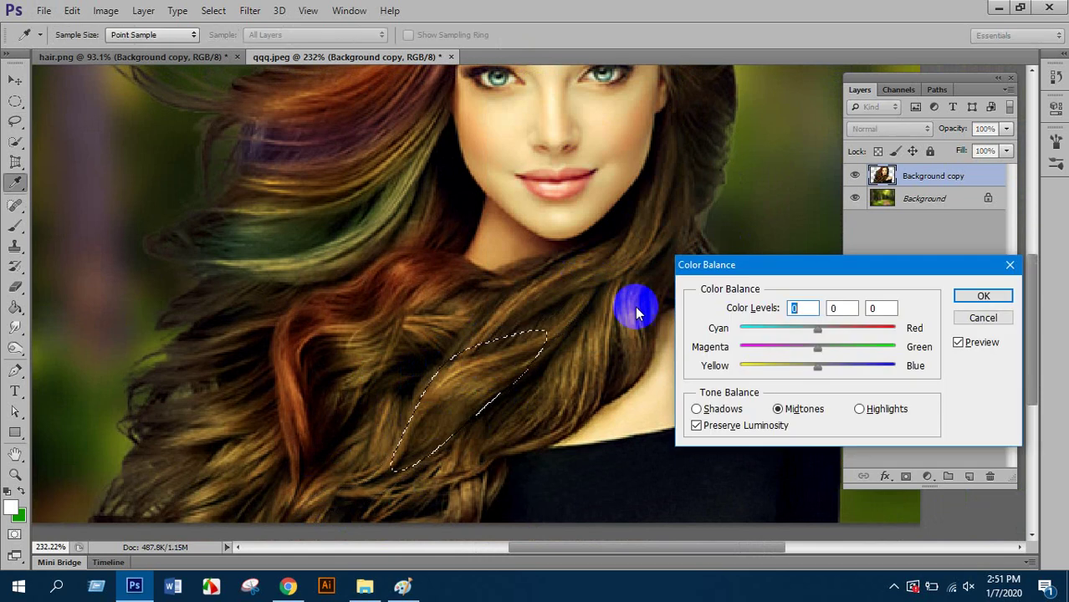
left_click_drag(761, 348, 741, 351)
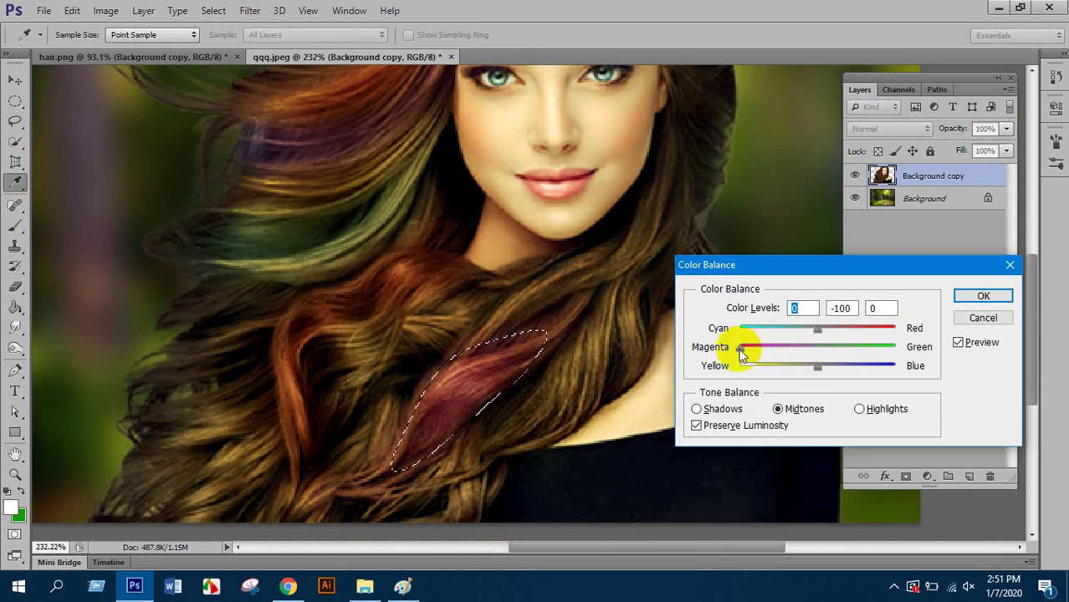
left_click(980, 297)
key("l")
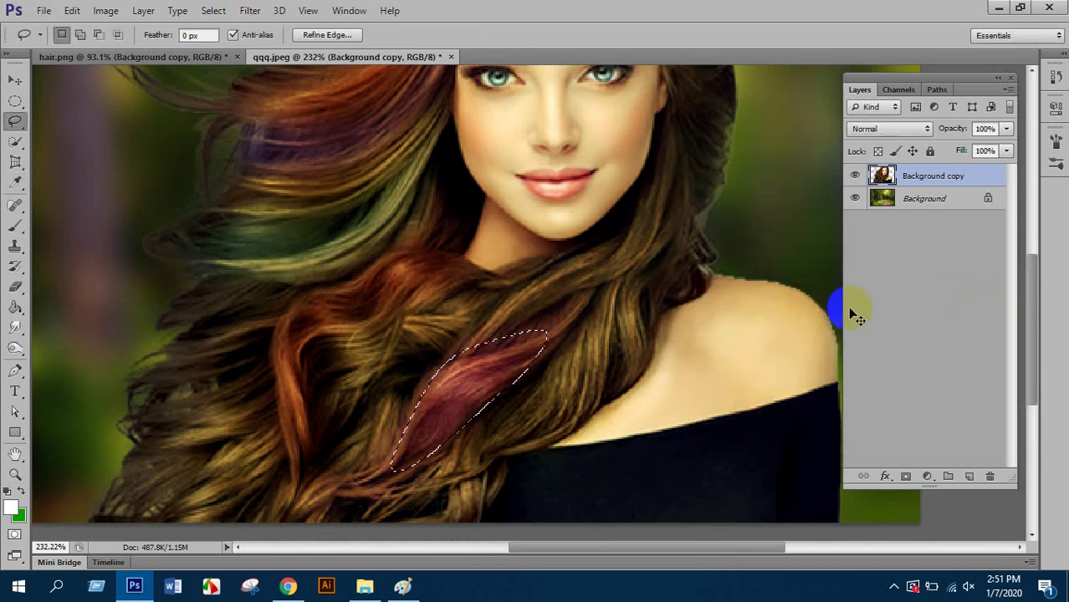
key("ctrl+d")
- Outline the strand running from beside the cheek down under the chin with the Lasso tool and feather it by 10 pixels
mouse_move(456, 348)
left_mouse_down()
mouse_move(489, 312)
mouse_move(623, 227)
mouse_move(652, 198)
mouse_move(678, 126)
mouse_move(672, 191)
mouse_move(685, 156)
mouse_move(688, 182)
mouse_move(677, 240)
left_mouse_up()
mouse_move(627, 287)
left_mouse_down()
mouse_move(528, 316)
mouse_move(456, 359)
left_mouse_up()
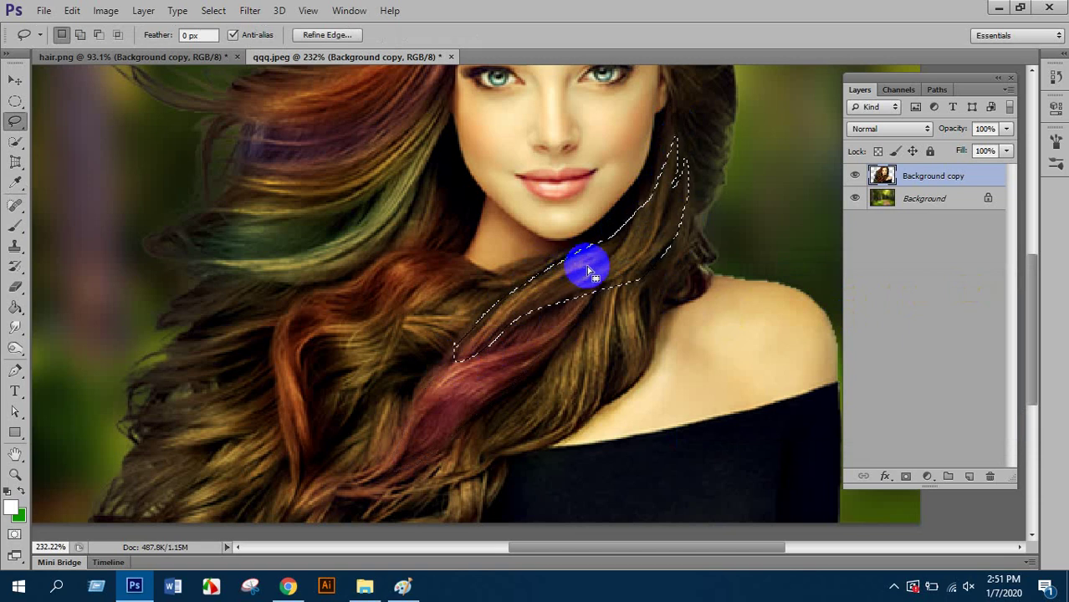
right_click(609, 282)
left_click(652, 286)
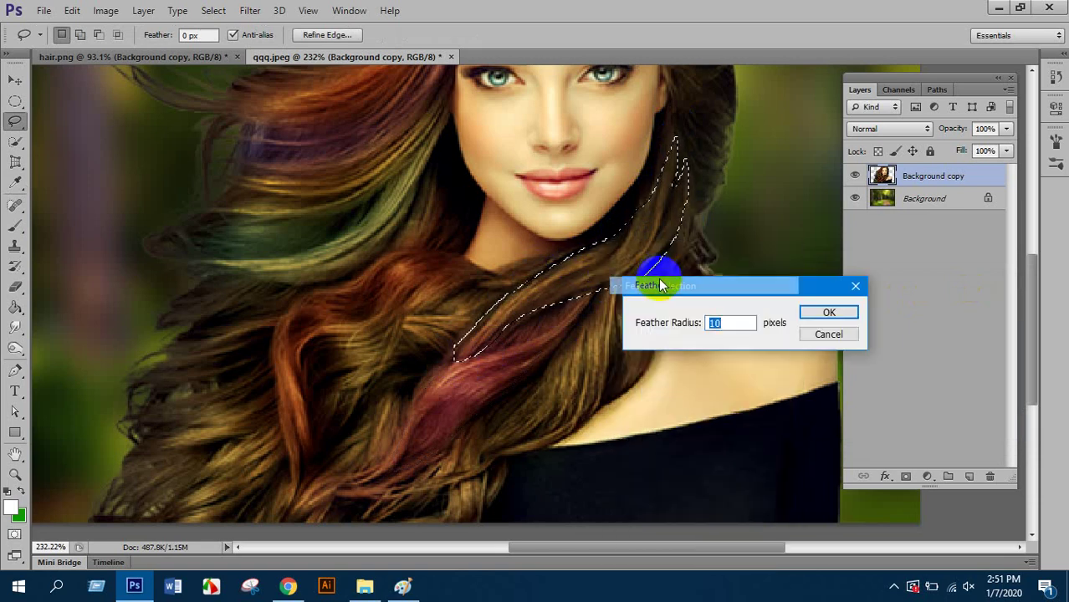
key("Return")
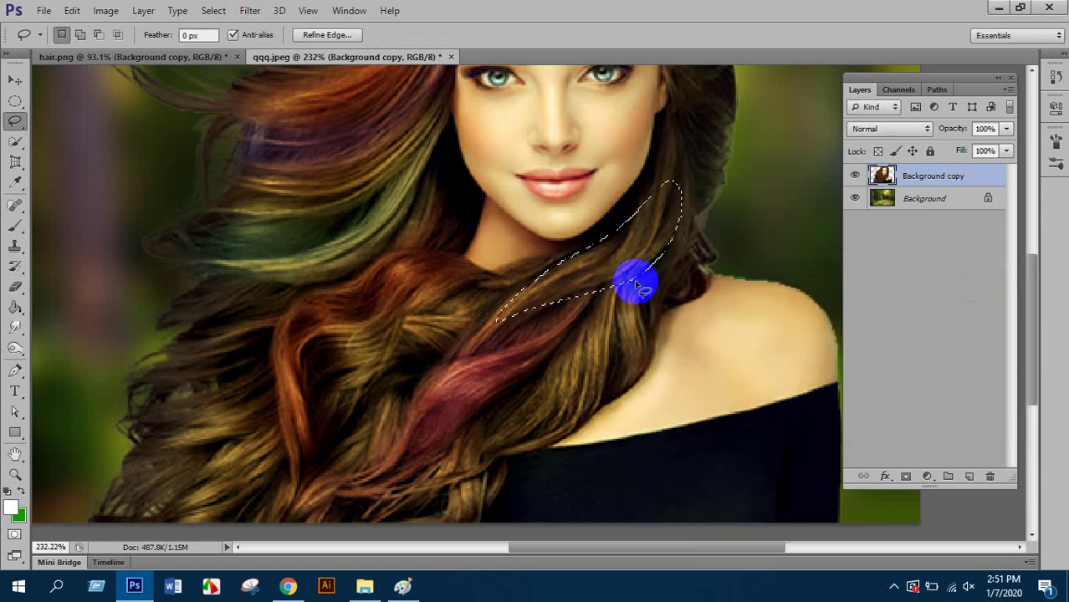
- Recolor the strand under the chin in Color Balance with a strong shift toward blue and cyan, and deselect it
key("ctrl+b")
left_click_drag(845, 366, 915, 363)
left_click_drag(808, 330, 763, 326)
left_click(983, 295)
left_click(633, 214)
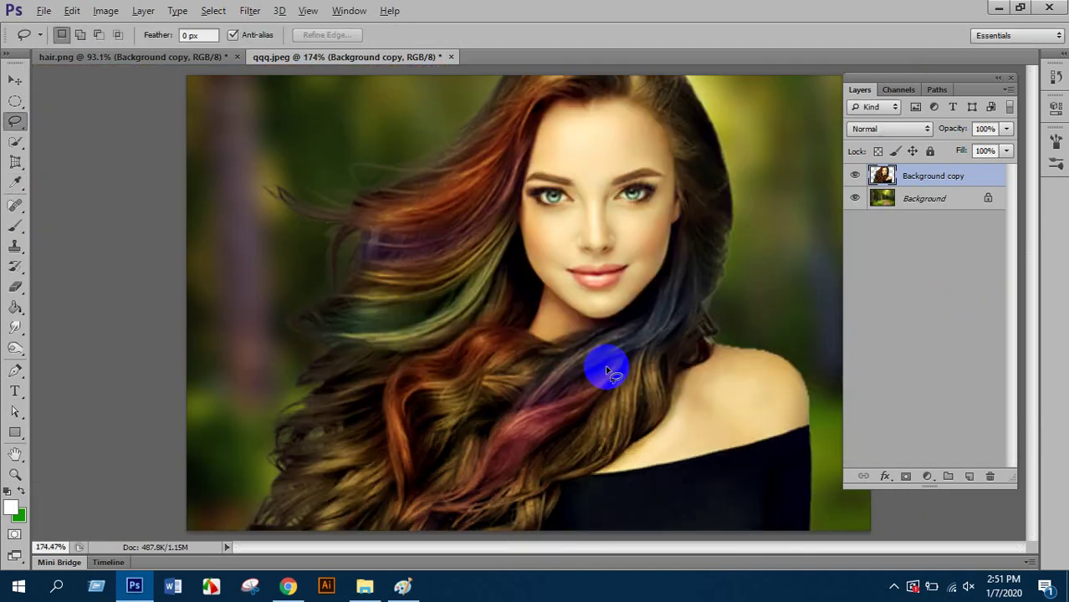
- Outline the flyaway hair tips beside the orange and purple strands with the Lasso tool and feather the selection by 10 pixels
scroll(605, 365, "down", 4)
scroll(453, 360, "up", 4)
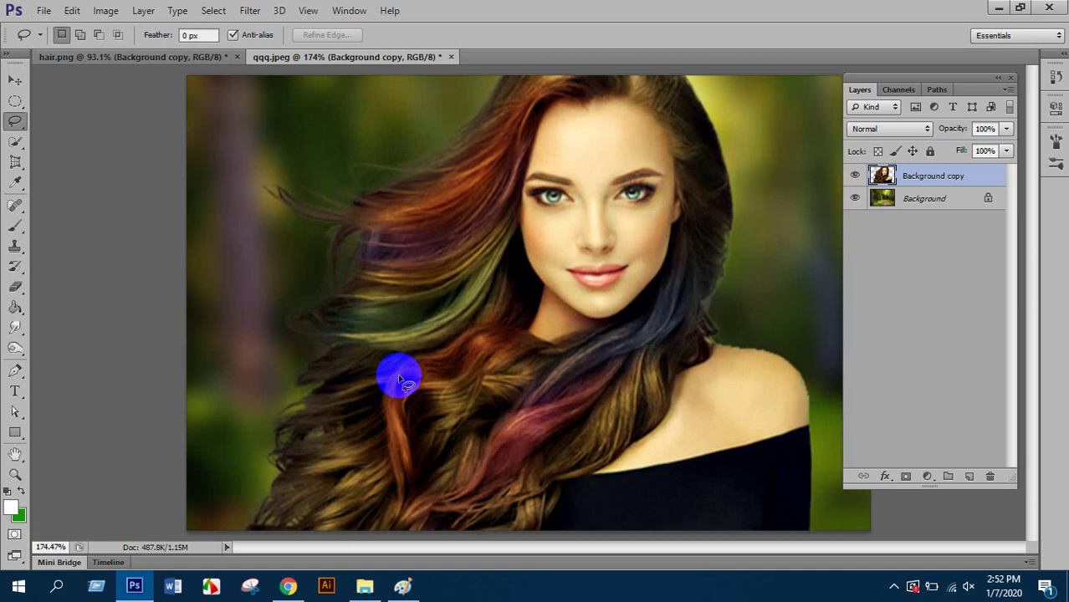
scroll(399, 375, "down", 3)
scroll(661, 203, "up", 3)
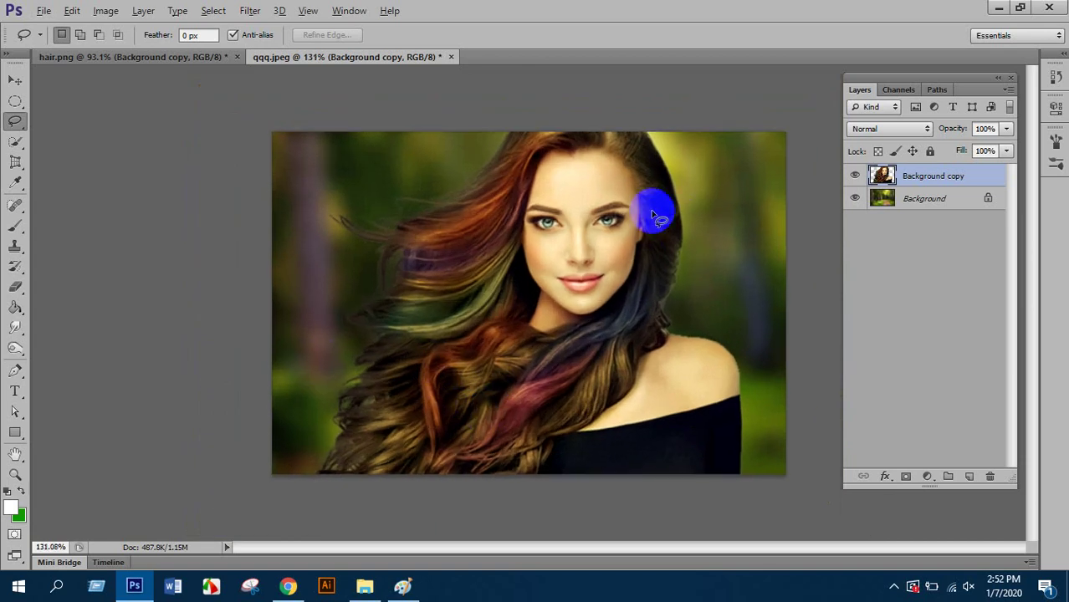
scroll(380, 172, "down", 2)
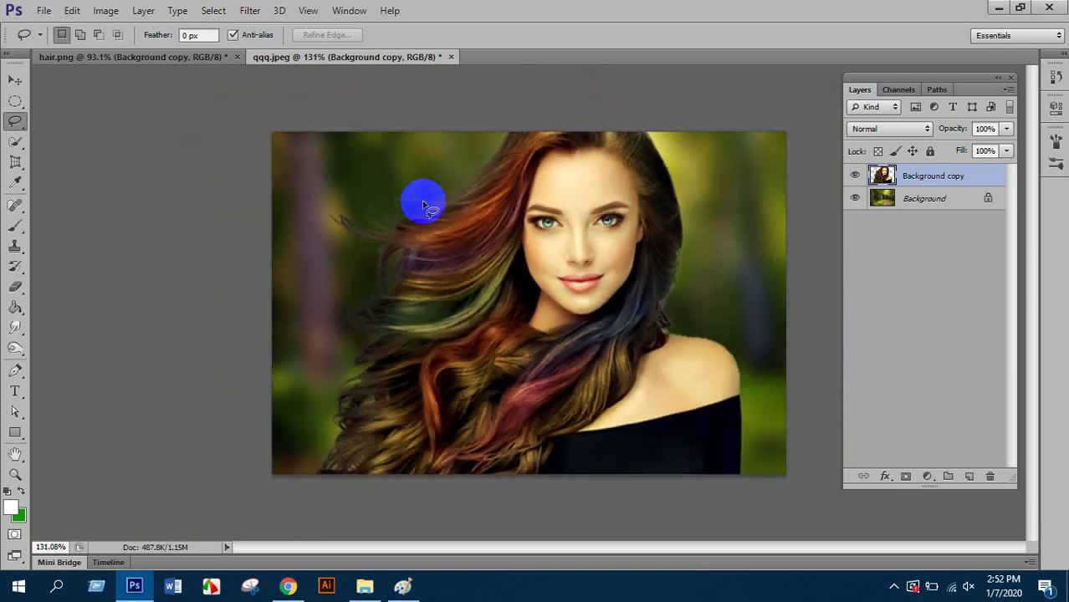
scroll(410, 197, "up", 2)
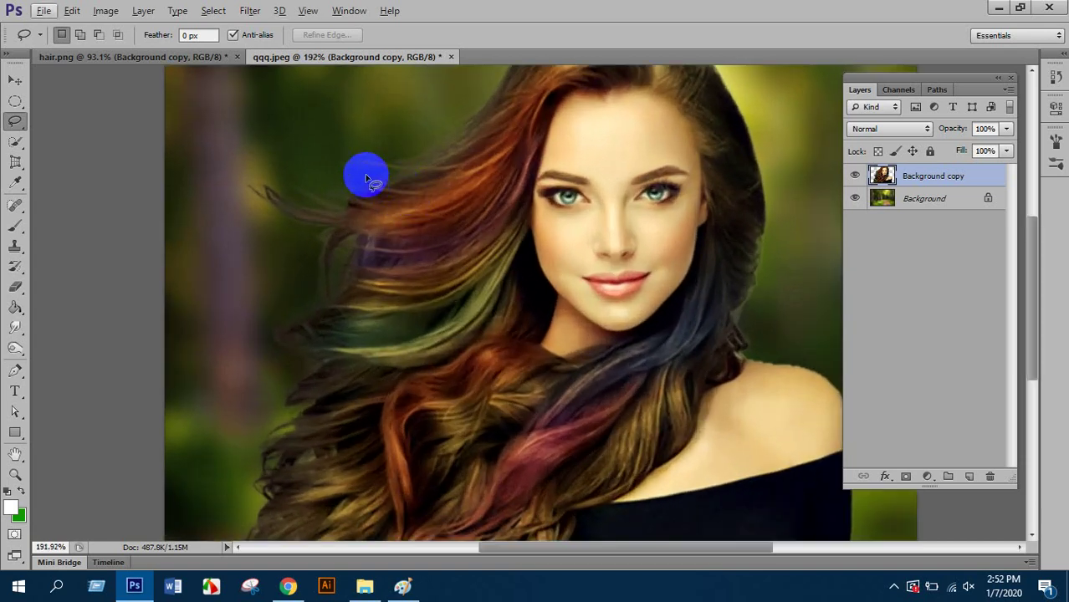
mouse_move(353, 146)
left_mouse_down()
mouse_move(279, 153)
mouse_move(214, 184)
mouse_move(275, 230)
mouse_move(299, 230)
mouse_move(287, 277)
mouse_move(253, 311)
mouse_move(282, 356)
mouse_move(343, 274)
mouse_move(356, 241)
mouse_move(350, 217)
mouse_move(384, 188)
mouse_move(480, 148)
mouse_move(503, 123)
mouse_move(501, 79)
mouse_move(336, 159)
left_mouse_up()
right_click(338, 161)
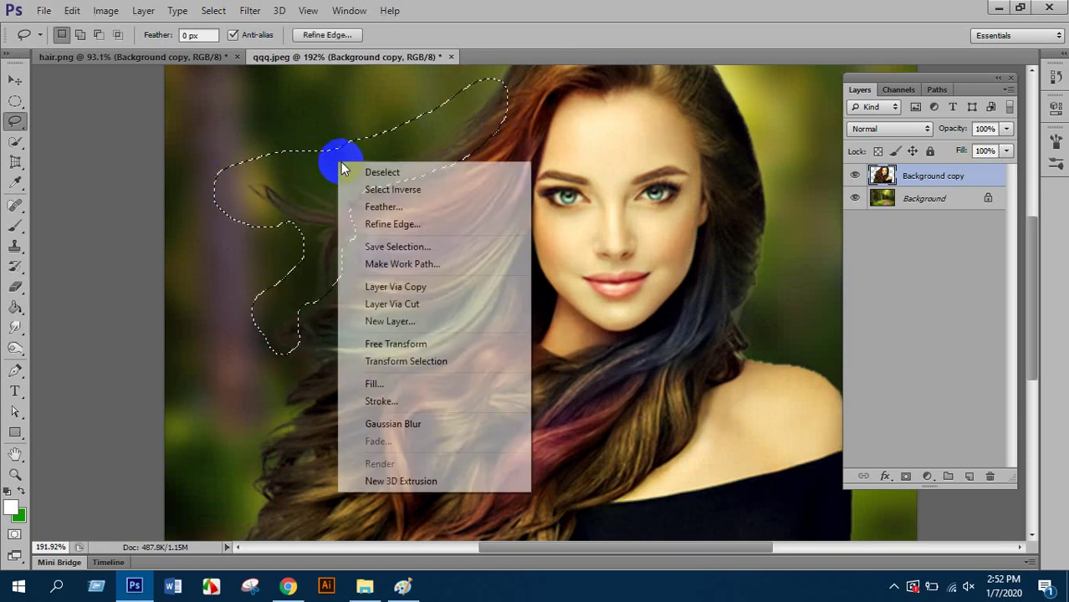
left_click(384, 208)
left_click(823, 311)
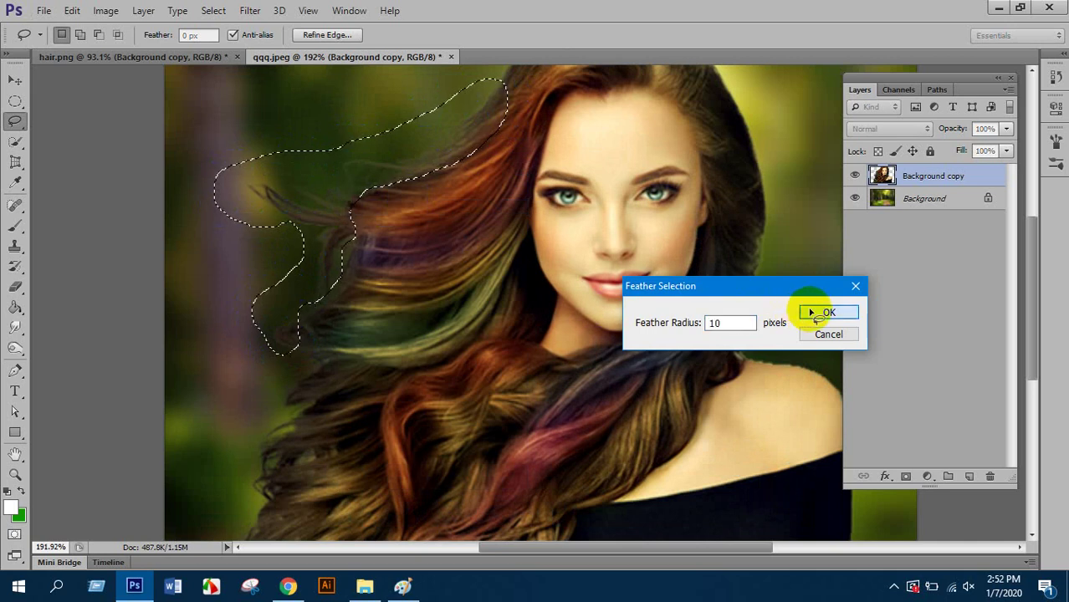
- Warm up the flyaway hair tips in Color Balance with Yellow/Blue -60 and a shift toward red
key("ctrl+b")
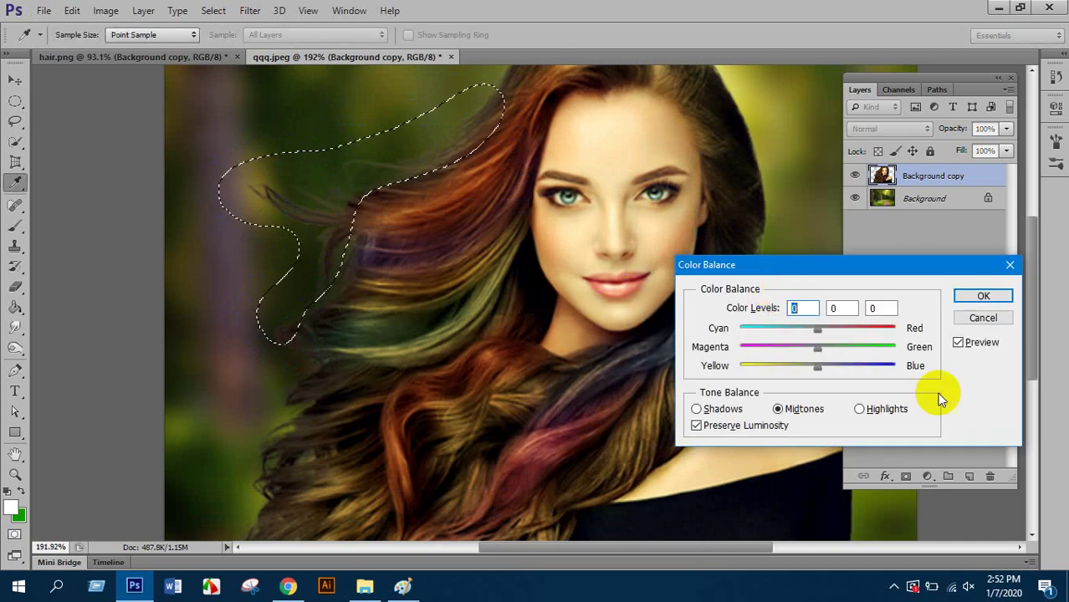
left_click_drag(795, 365, 770, 364)
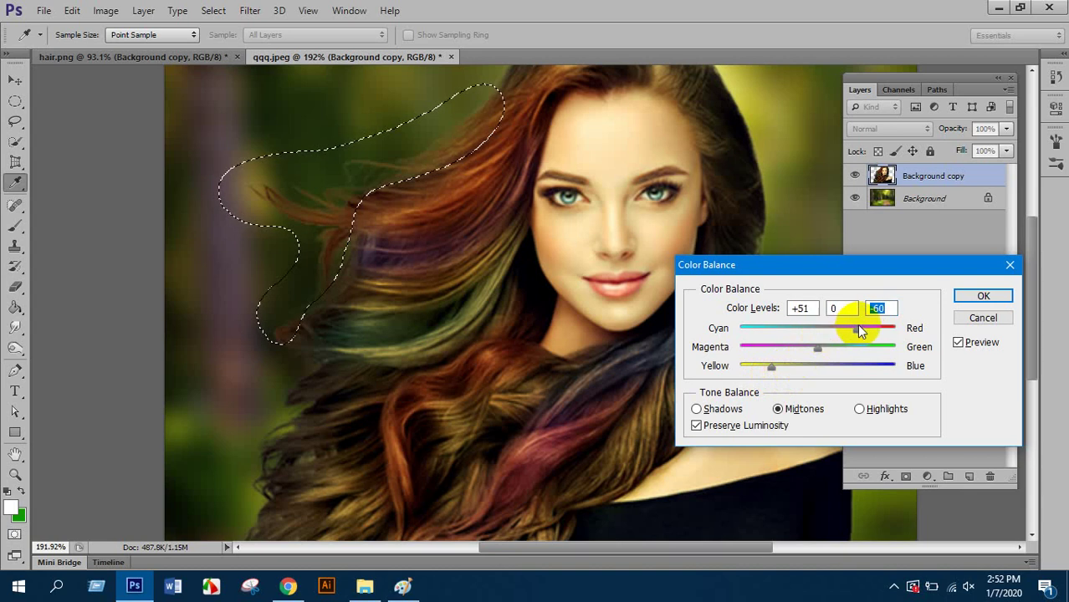
left_click_drag(862, 329, 847, 329)
left_click(986, 295)
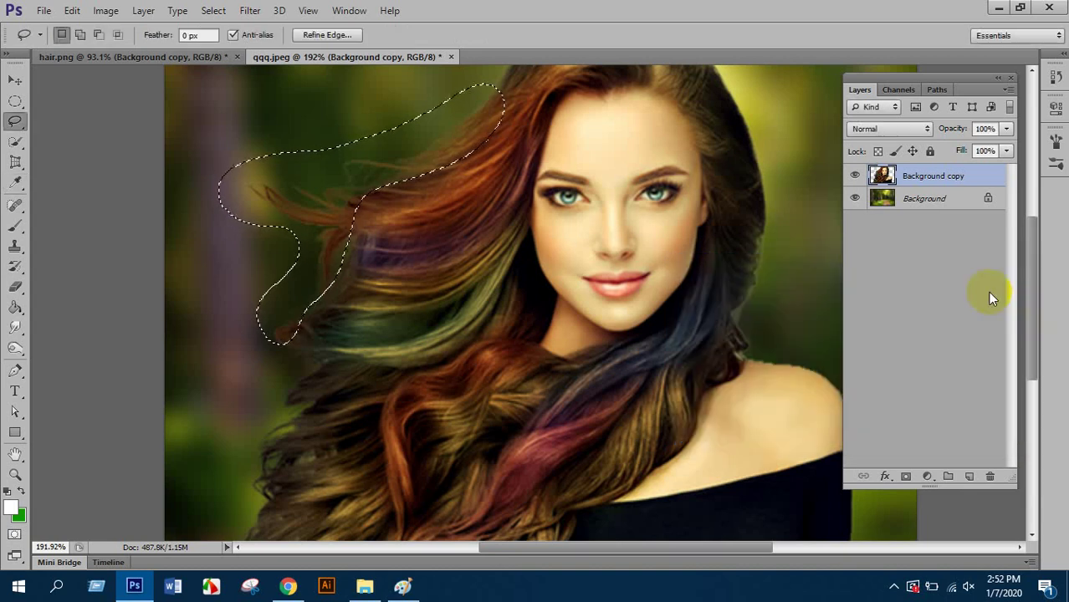
- Darken the flyaway hair tips in Levels with a black input level of 22, and deselect them
key("ctrl+l")
left_click_drag(658, 322, 675, 322)
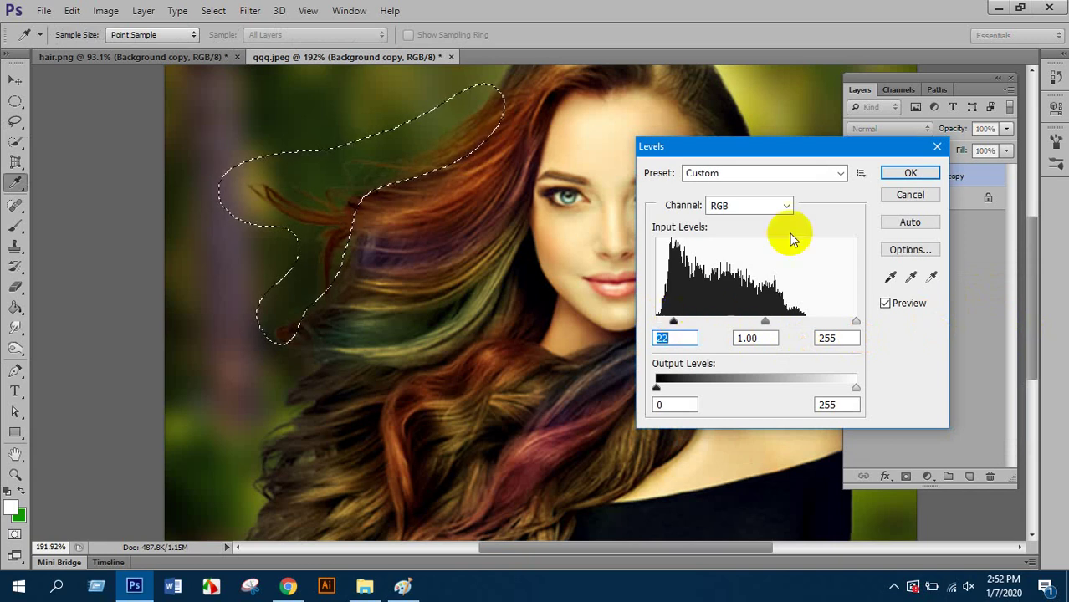
left_click(908, 176)
key("ctrl+d")
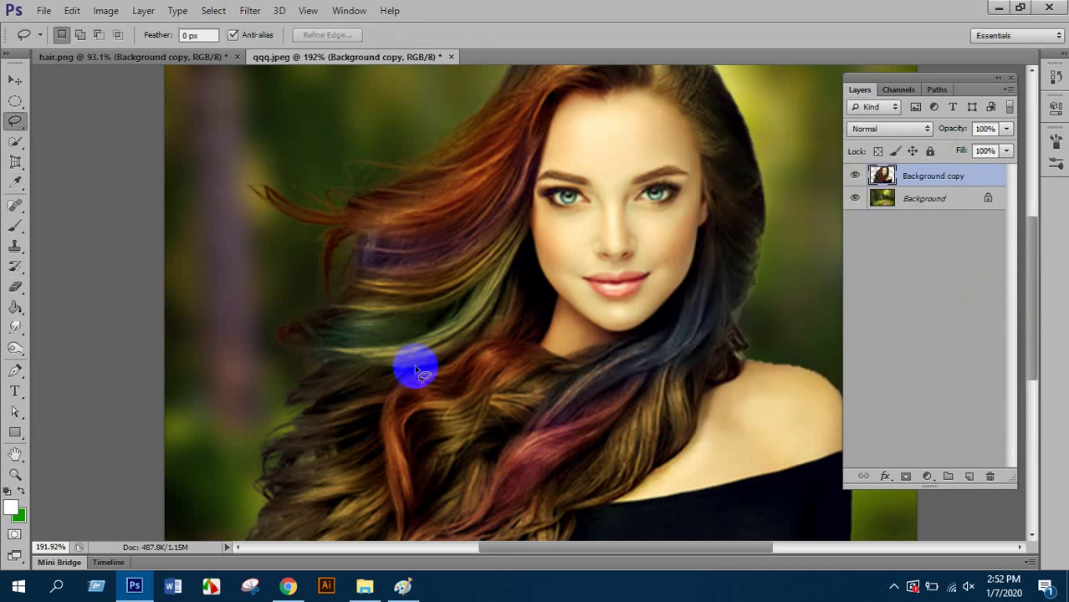
- Choose the Dodge tool and shrink its brush to 30 px for work on the face
scroll(365, 347, "down", 3)
scroll(343, 343, "down", 3)
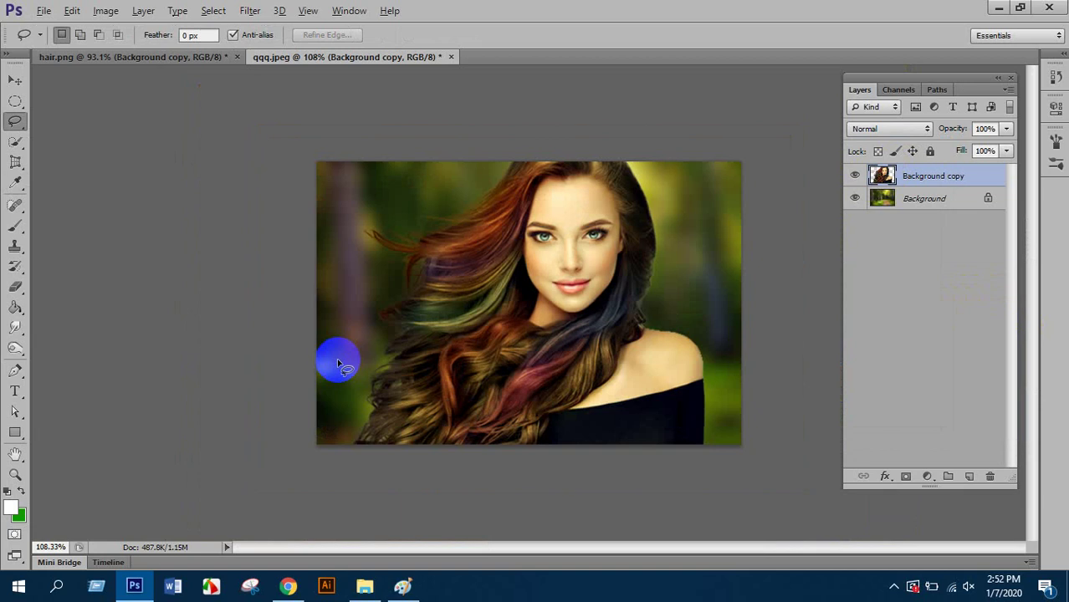
scroll(452, 261, "up", 1)
scroll(506, 262, "up", 2)
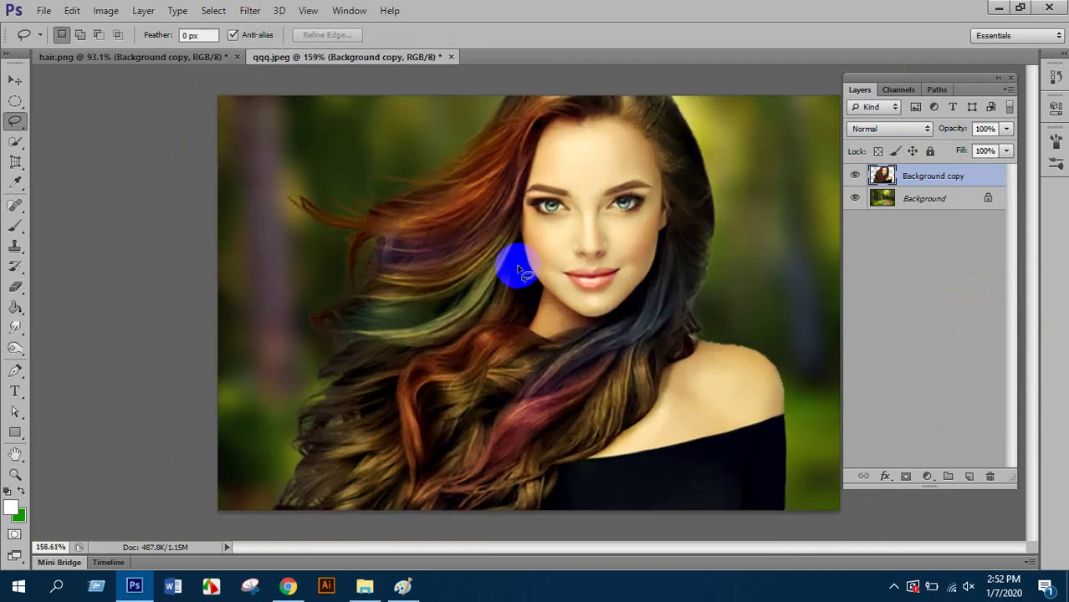
scroll(519, 272, "down", 1)
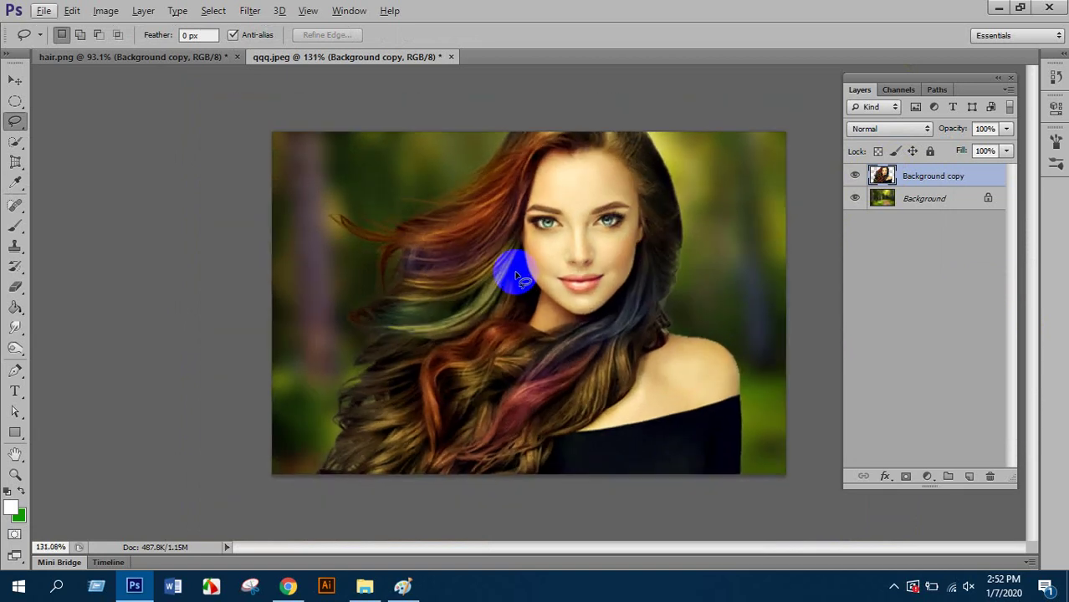
left_click(14, 347)
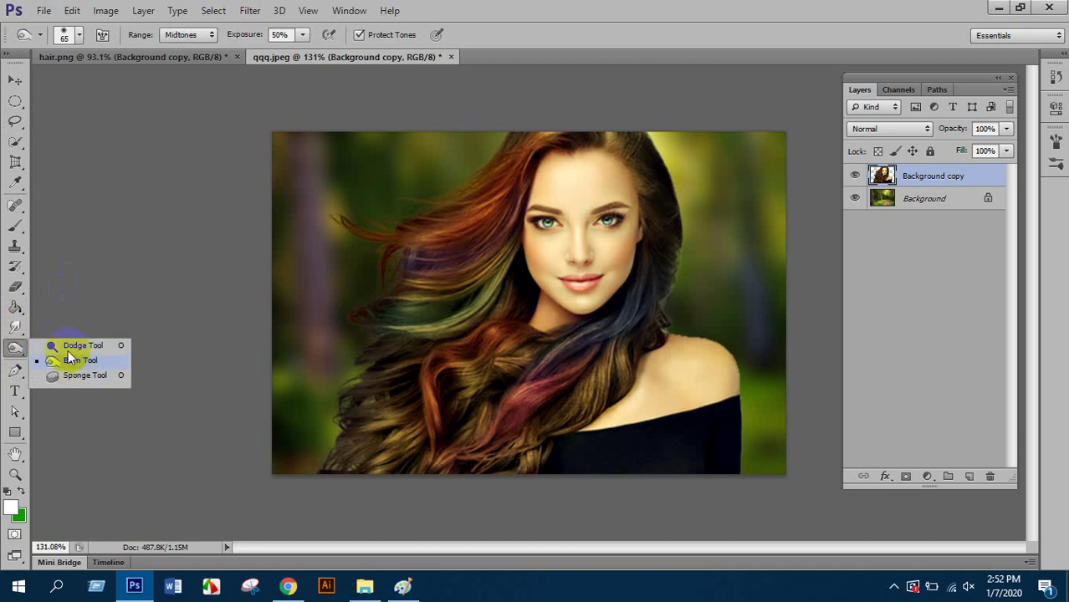
left_click(520, 272)
left_click(84, 346)
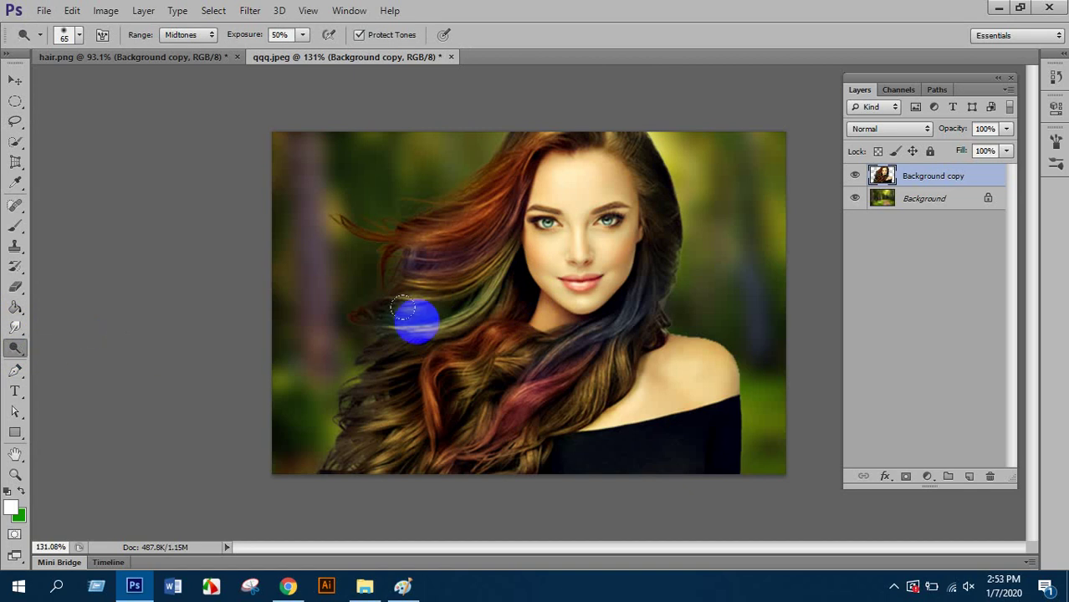
scroll(576, 252, "up", 3)
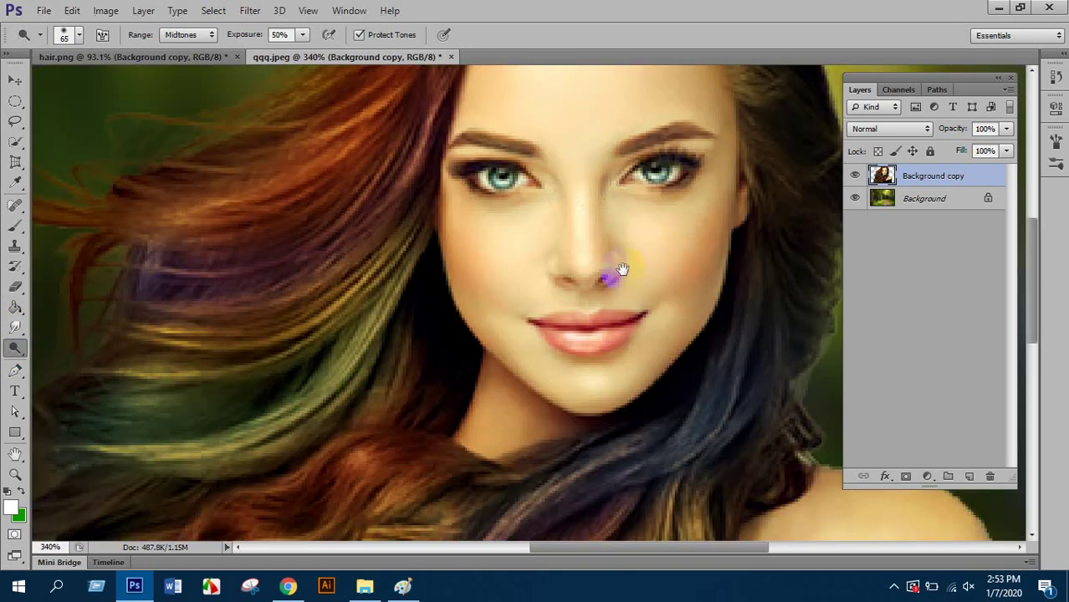
left_click_drag(623, 269, 497, 315)
key("bracketleft")
key("bracketleft")
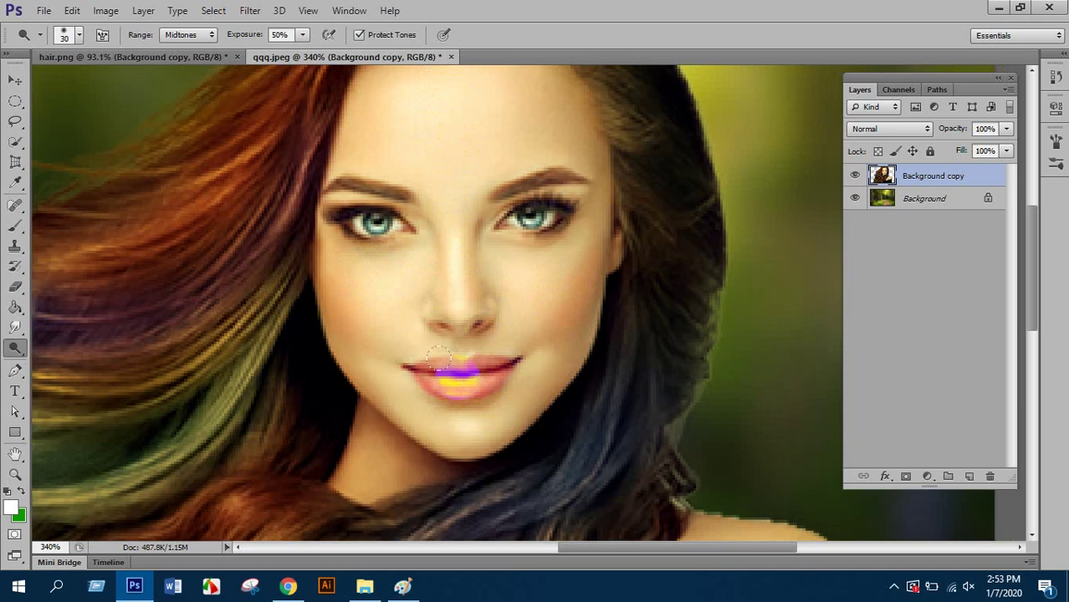
- Try lightening the forehead, cheek and nose with Dodge tool strokes
scroll(437, 369, "up", 4)
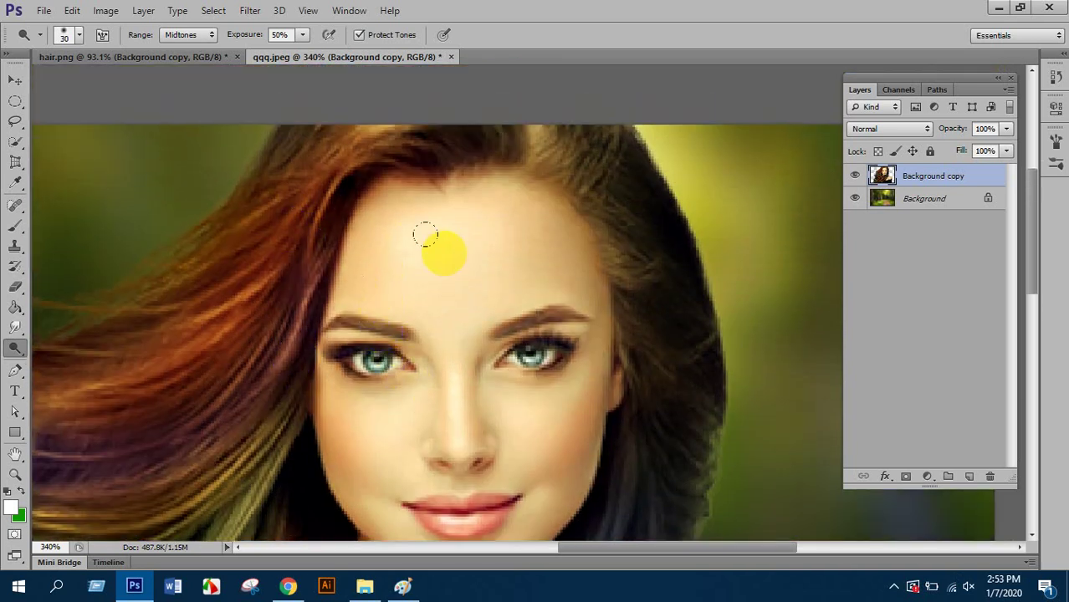
mouse_move(425, 235)
left_mouse_down()
mouse_move(436, 248)
mouse_move(537, 231)
left_mouse_up()
mouse_move(500, 200)
left_mouse_down()
mouse_move(519, 226)
mouse_move(460, 256)
mouse_move(497, 247)
mouse_move(462, 200)
mouse_move(430, 257)
mouse_move(479, 211)
mouse_move(417, 259)
mouse_move(441, 208)
mouse_move(430, 281)
mouse_move(439, 268)
mouse_move(419, 263)
mouse_move(433, 237)
mouse_move(491, 231)
mouse_move(442, 205)
mouse_move(401, 212)
mouse_move(438, 245)
mouse_move(402, 248)
mouse_move(454, 226)
mouse_move(539, 232)
mouse_move(485, 242)
mouse_move(430, 275)
mouse_move(404, 270)
mouse_move(424, 252)
mouse_move(349, 378)
mouse_move(396, 459)
mouse_move(443, 441)
mouse_move(497, 311)
mouse_move(490, 374)
mouse_move(541, 465)
mouse_move(550, 378)
left_mouse_up()
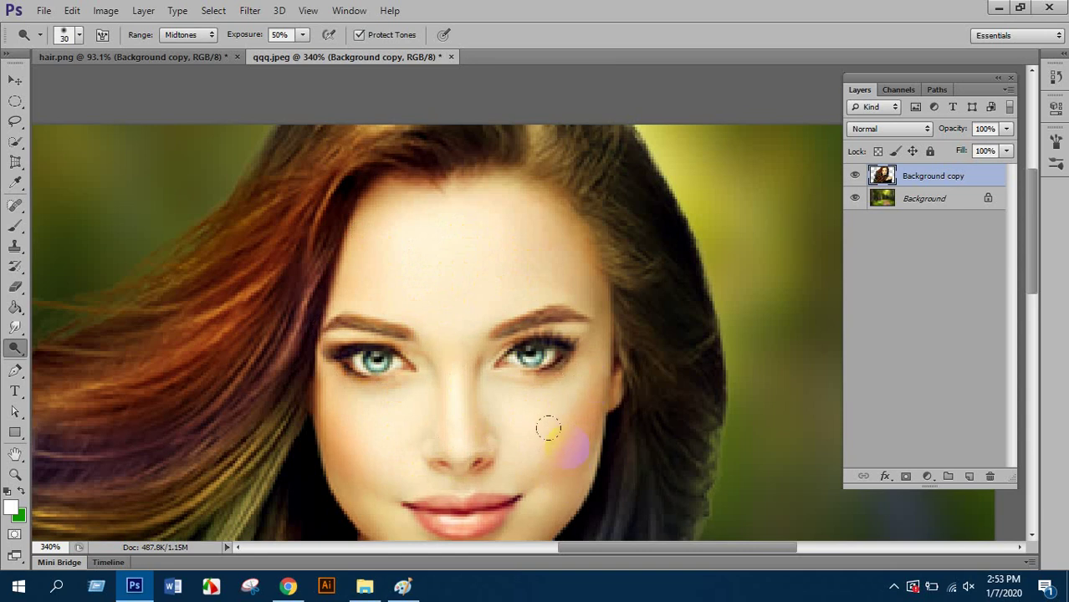
mouse_move(548, 429)
left_mouse_down()
mouse_move(521, 429)
mouse_move(377, 376)
mouse_move(343, 391)
mouse_move(394, 452)
mouse_move(498, 466)
mouse_move(494, 402)
mouse_move(513, 432)
mouse_move(503, 403)
mouse_move(467, 425)
mouse_move(365, 431)
mouse_move(377, 449)
mouse_move(521, 354)
mouse_move(468, 401)
mouse_move(478, 374)
left_mouse_up()
- Undo the Dodge tool strokes on the face
scroll(504, 405, "down", 2)
key("ctrl+alt+z")
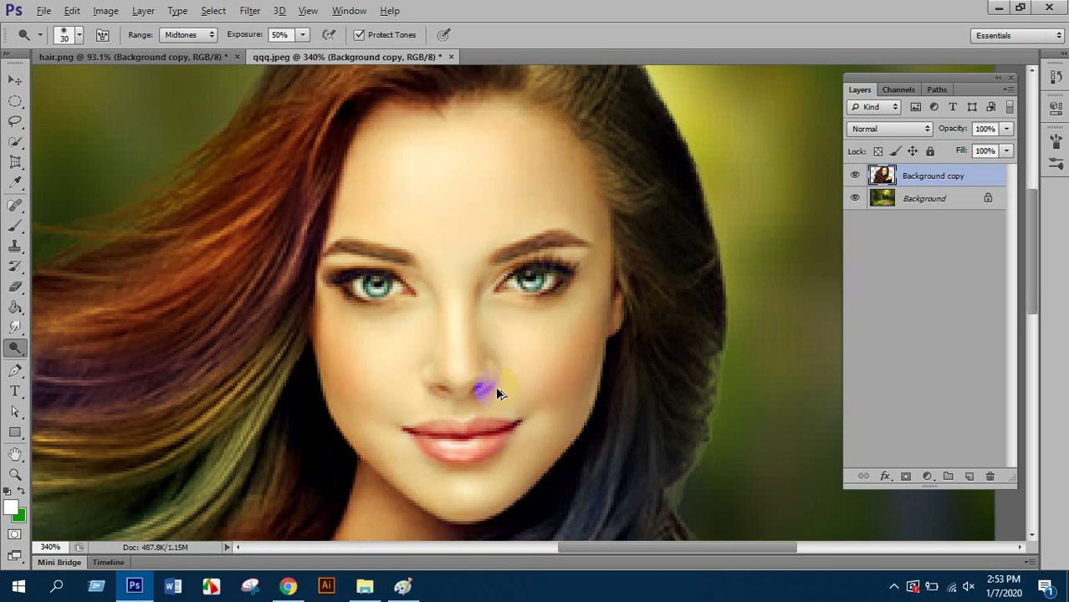
key("ctrl+alt+z")
- Try desaturating the face with the Sponge tool in Desaturate mode, using a 65 px brush at 50% flow
scroll(530, 305, "down", 5)
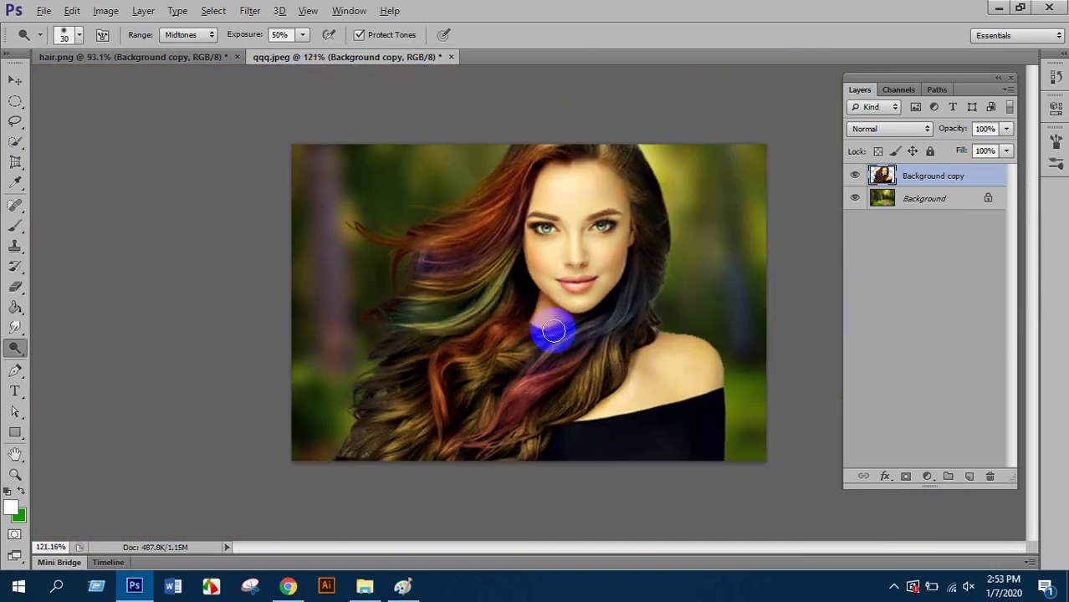
right_click(15, 353)
left_click(74, 375)
scroll(583, 229, "up", 5)
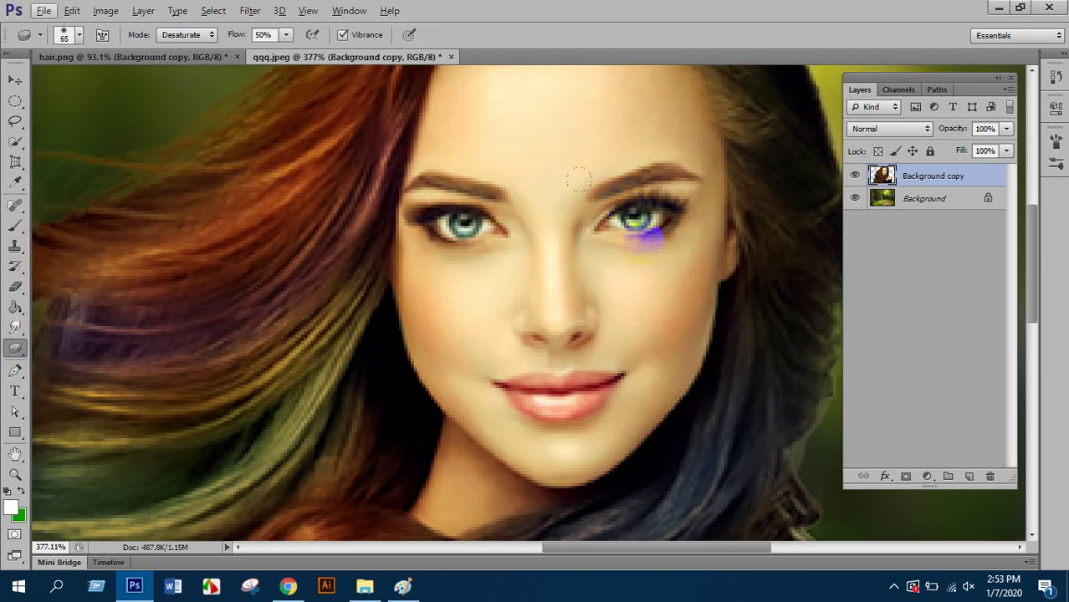
mouse_move(590, 173)
left_mouse_down()
mouse_move(593, 213)
mouse_move(609, 229)
mouse_move(530, 224)
mouse_move(431, 254)
mouse_move(437, 335)
mouse_move(558, 334)
left_mouse_up()
scroll(508, 355, "up", 3)
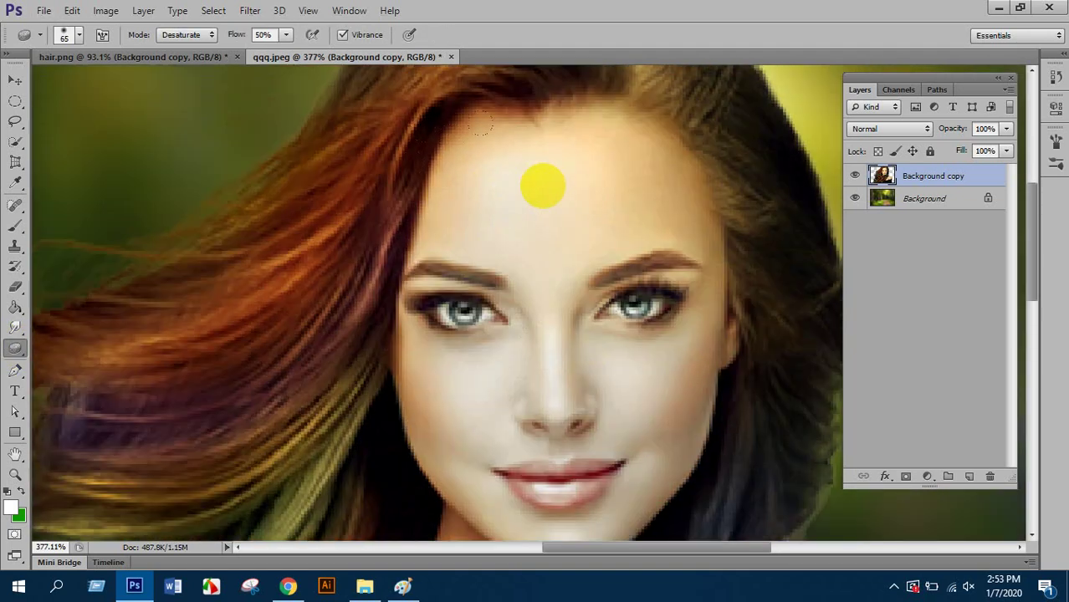
scroll(429, 267, "down", 3)
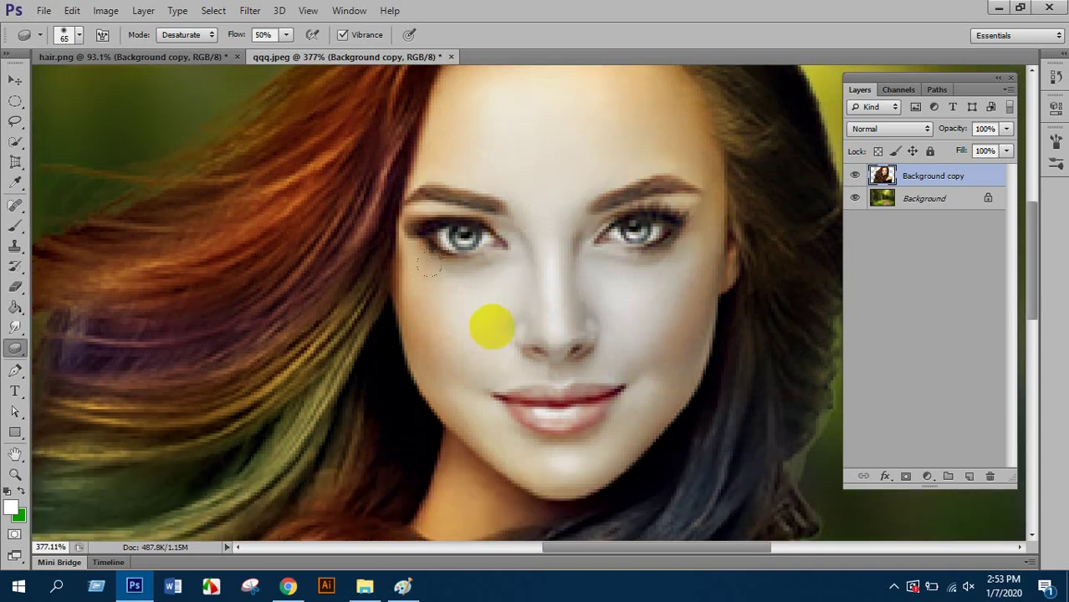
- Undo the Sponge tool strokes on the face
key("ctrl+alt+z")
key("ctrl+alt+z")
key("ctrl+alt+z")
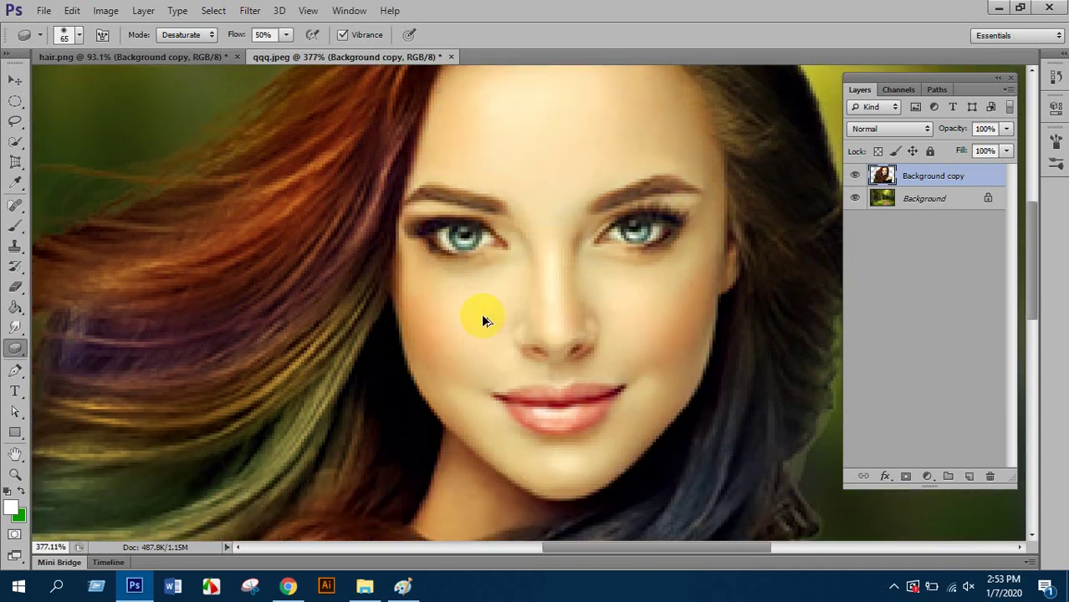
scroll(483, 315, "down", 3)
scroll(459, 290, "down", 3)
left_click_drag(526, 238, 585, 196)
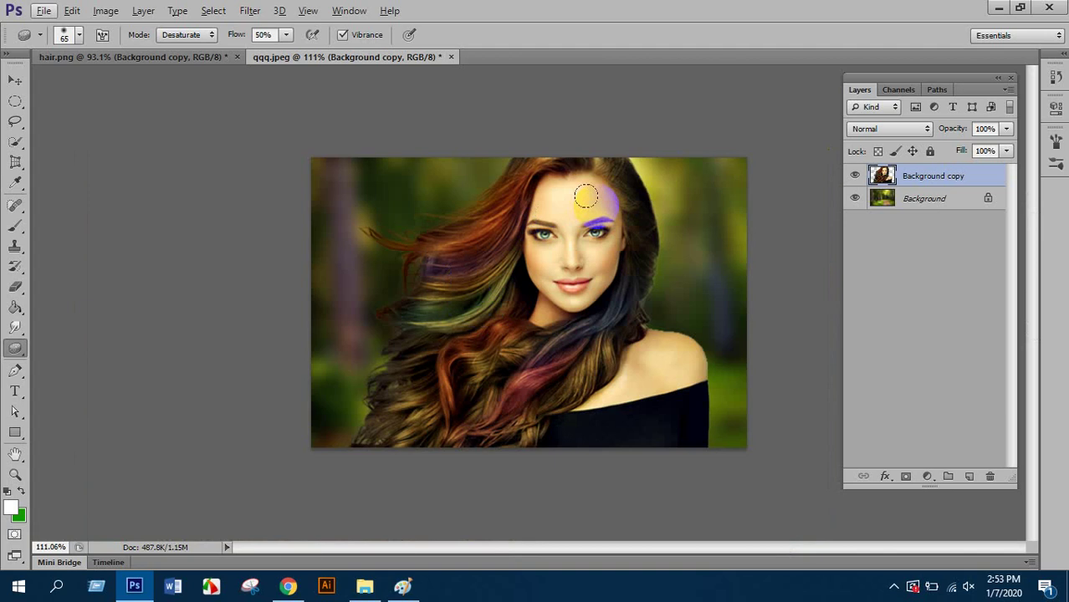
- Choose the Blur tool and set its brush size to 10 px for work on the shoulder's edge
left_click(17, 350)
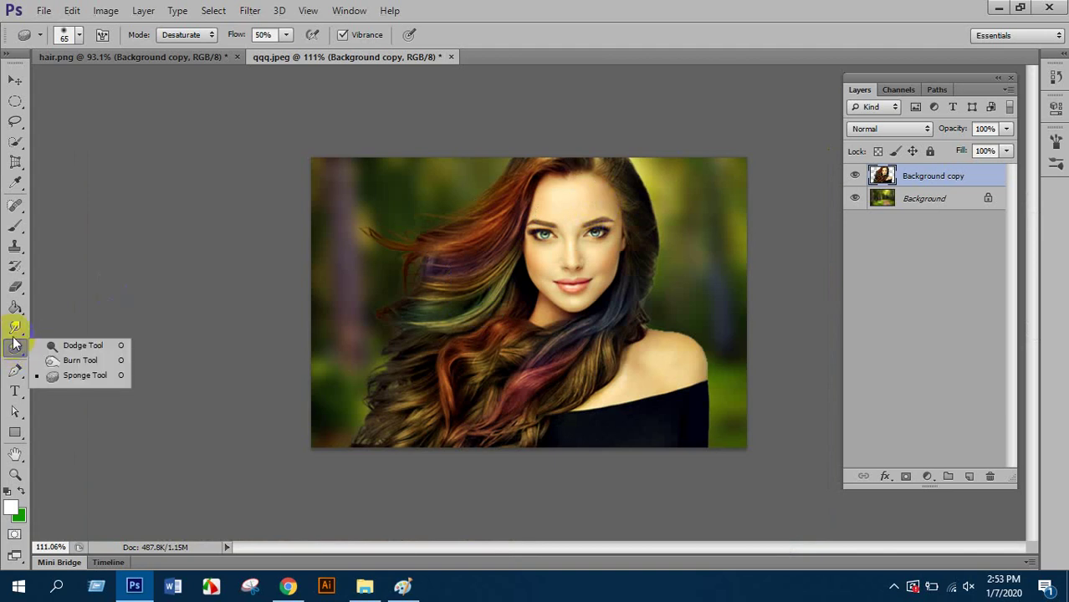
left_click(15, 328)
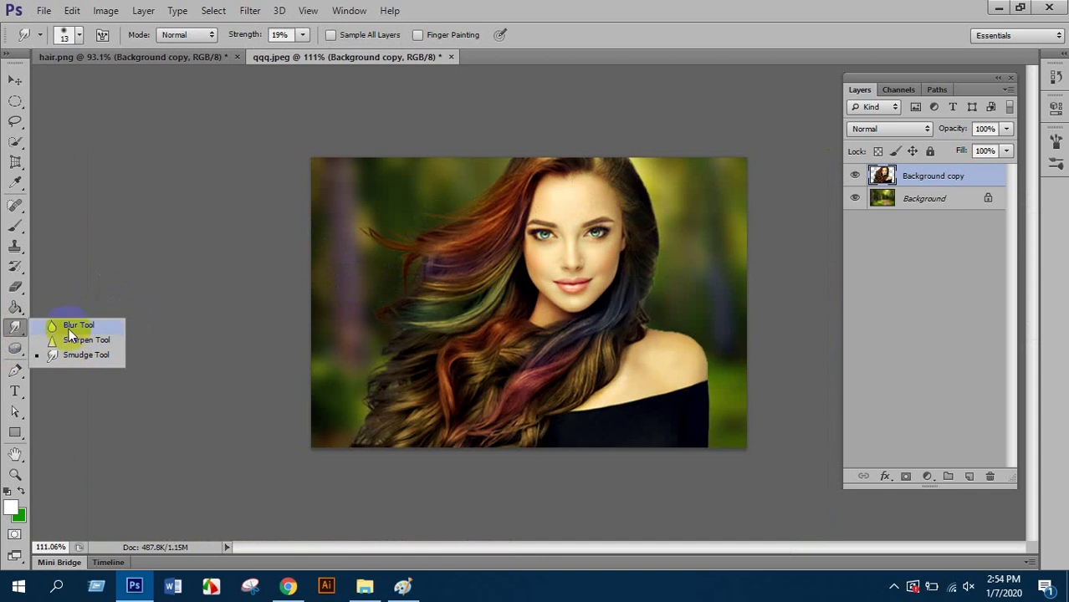
left_click(73, 327)
scroll(663, 346, "up", 5)
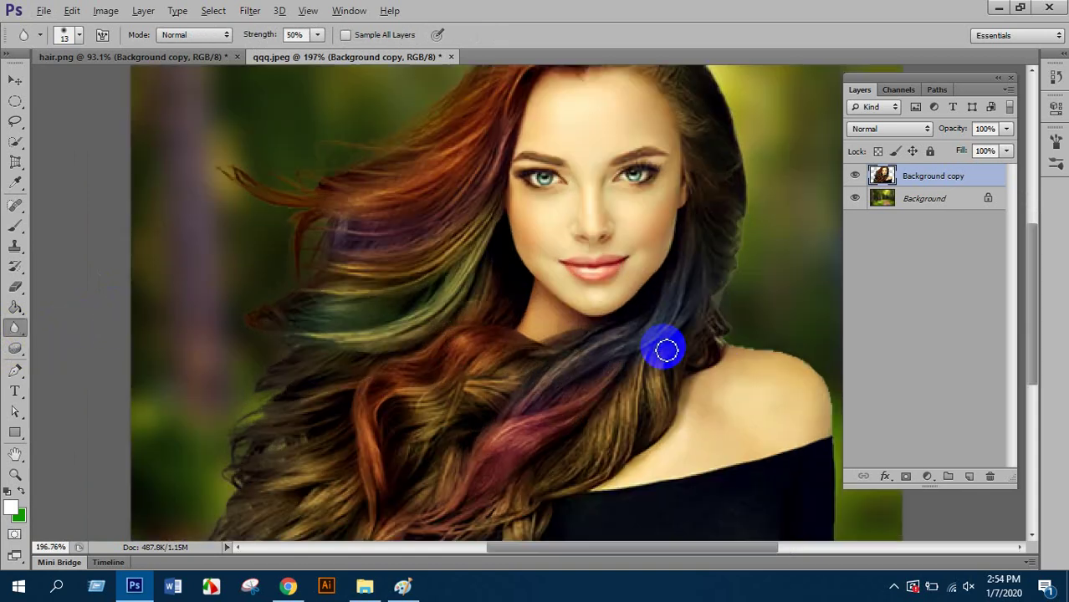
left_click_drag(724, 333, 403, 394)
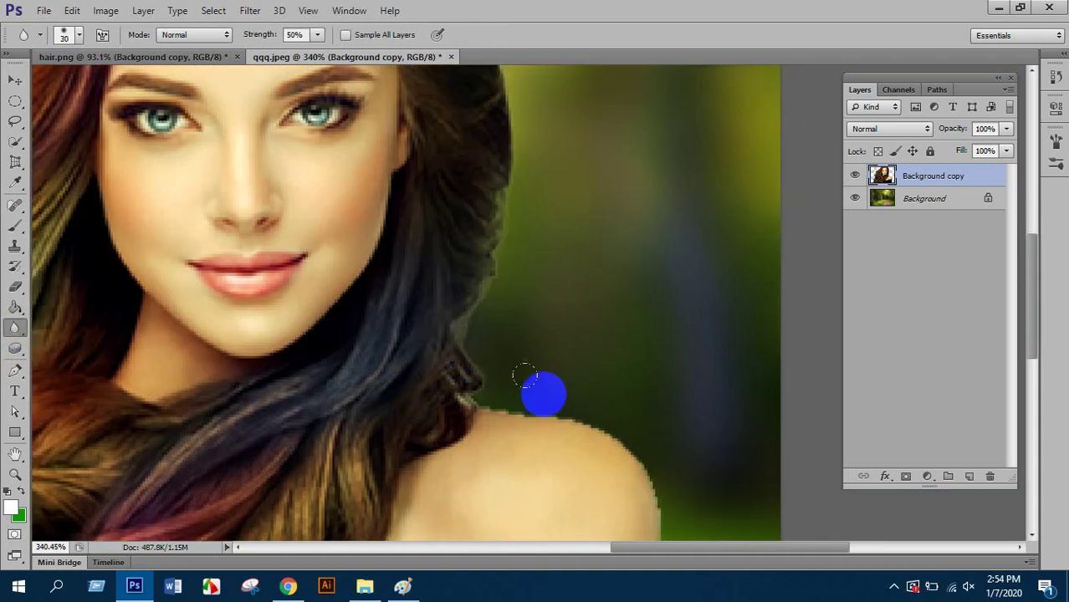
key("bracketright")
key("bracketright")
scroll(568, 410, "up", 4)
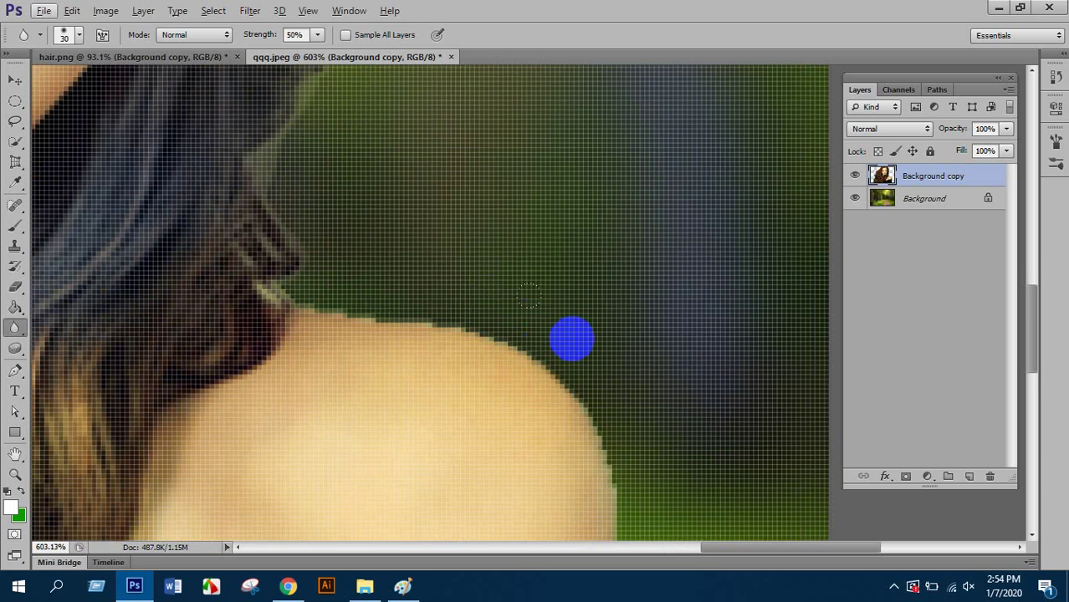
mouse_move(536, 298)
left_mouse_down()
mouse_move(512, 305)
mouse_move(481, 273)
mouse_move(479, 290)
left_mouse_up()
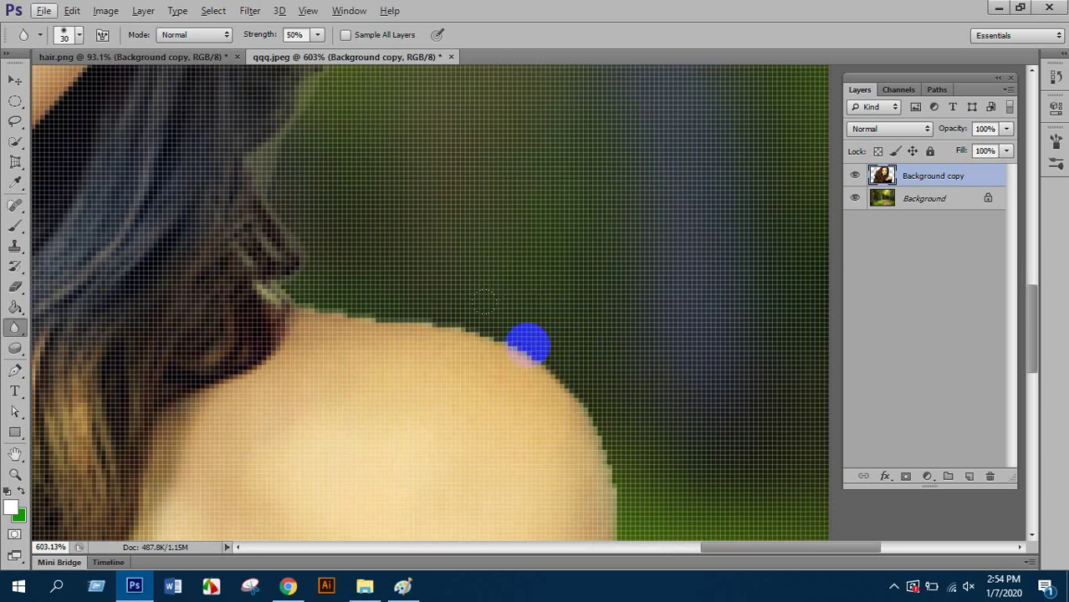
scroll(507, 323, "down", 2)
key("bracketleft")
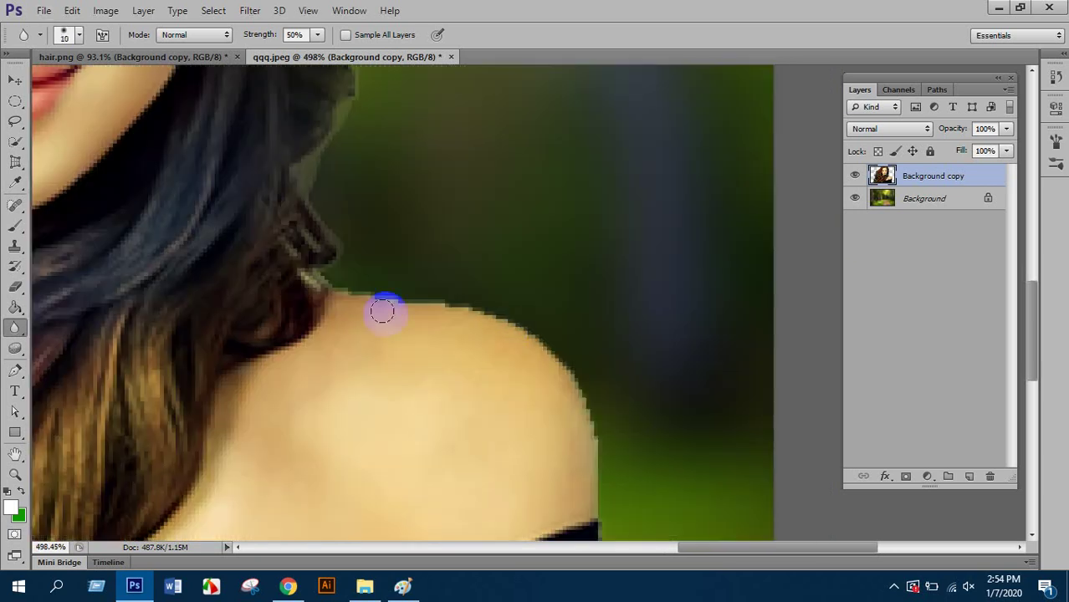
- Blur the jagged outline of the bare shoulder and the hair edge above it to blend them into the background
mouse_move(382, 308)
left_mouse_down()
mouse_move(337, 285)
mouse_move(496, 312)
mouse_move(553, 357)
mouse_move(589, 470)
left_mouse_up()
mouse_move(337, 303)
left_mouse_down()
mouse_move(340, 268)
mouse_move(307, 196)
mouse_move(326, 154)
mouse_move(359, 210)
mouse_move(336, 364)
mouse_move(299, 297)
left_mouse_up()
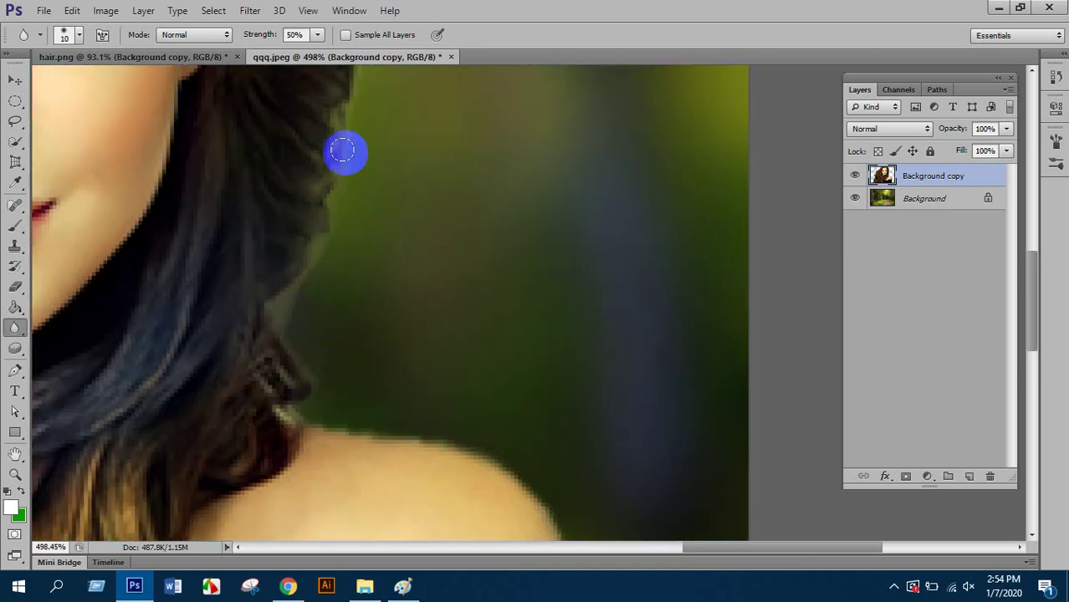
mouse_move(346, 153)
left_mouse_down()
mouse_move(356, 387)
mouse_move(341, 173)
mouse_move(388, 449)
mouse_move(337, 270)
mouse_move(295, 195)
mouse_move(248, 150)
mouse_move(303, 234)
left_mouse_up()
scroll(363, 281, "down", 2)
scroll(427, 331, "down", 2)
scroll(478, 310, "down", 3)
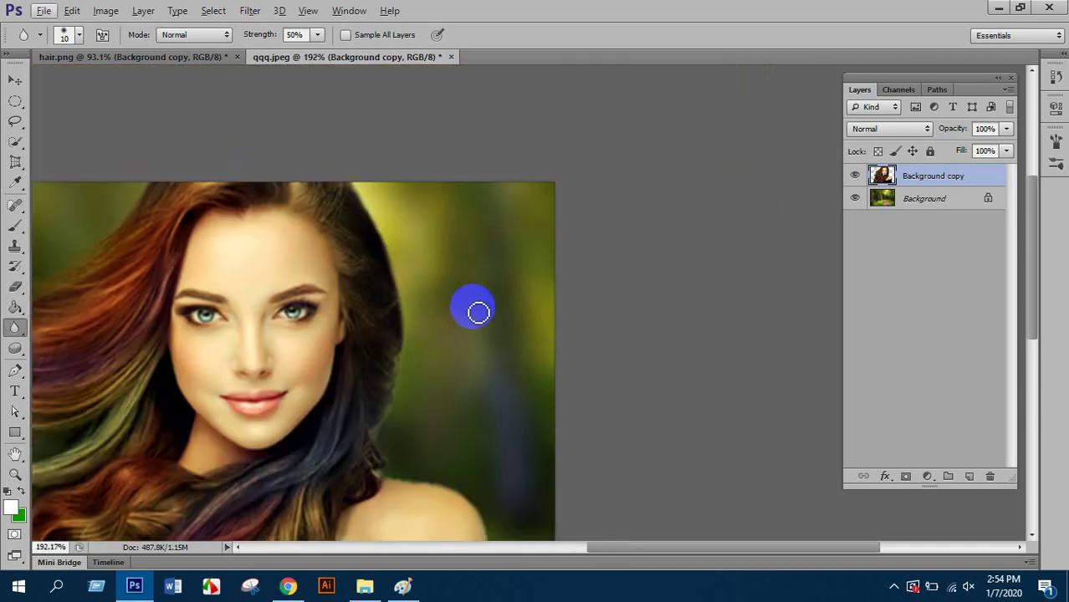
left_click_drag(410, 432, 502, 430)
scroll(501, 429, "down", 1)
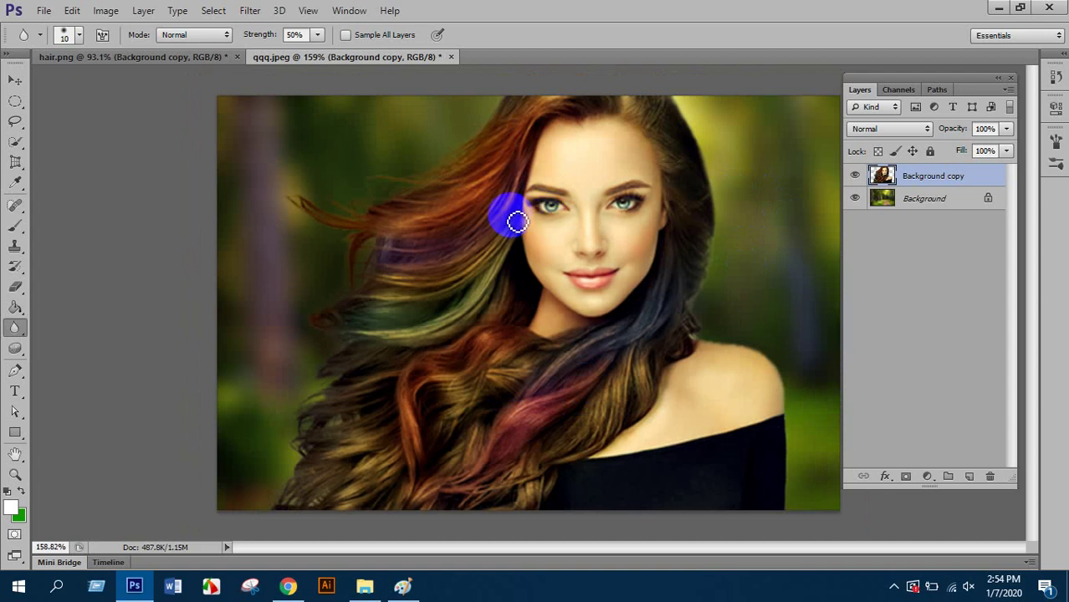
- Blur the flyaway tips and outer edges of the windblown hair, enlarging the Blur brush to 20 px
scroll(265, 174, "up", 4)
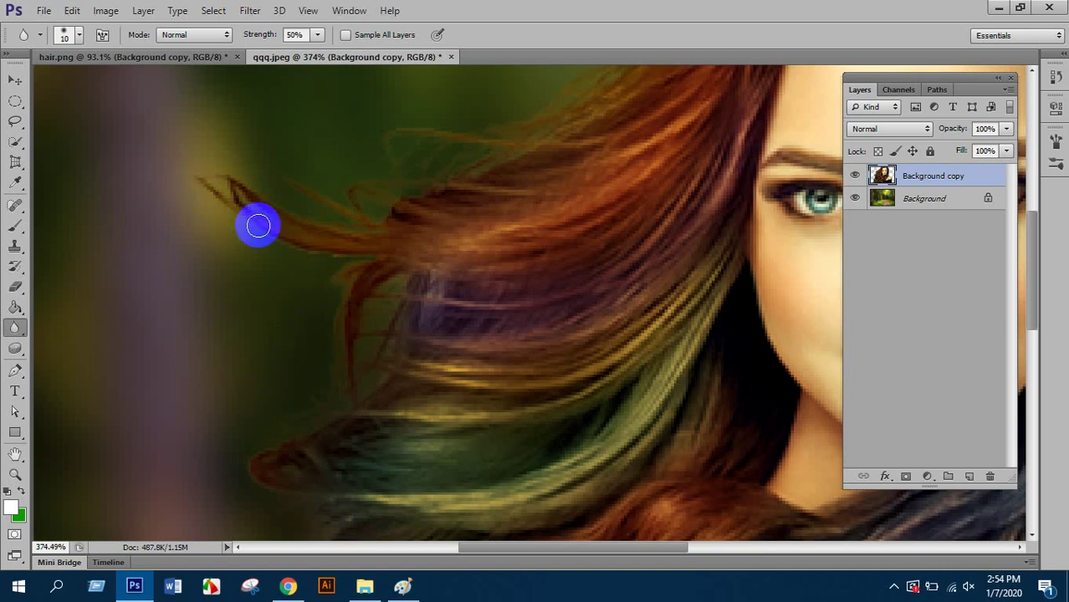
scroll(389, 276, "down", 4)
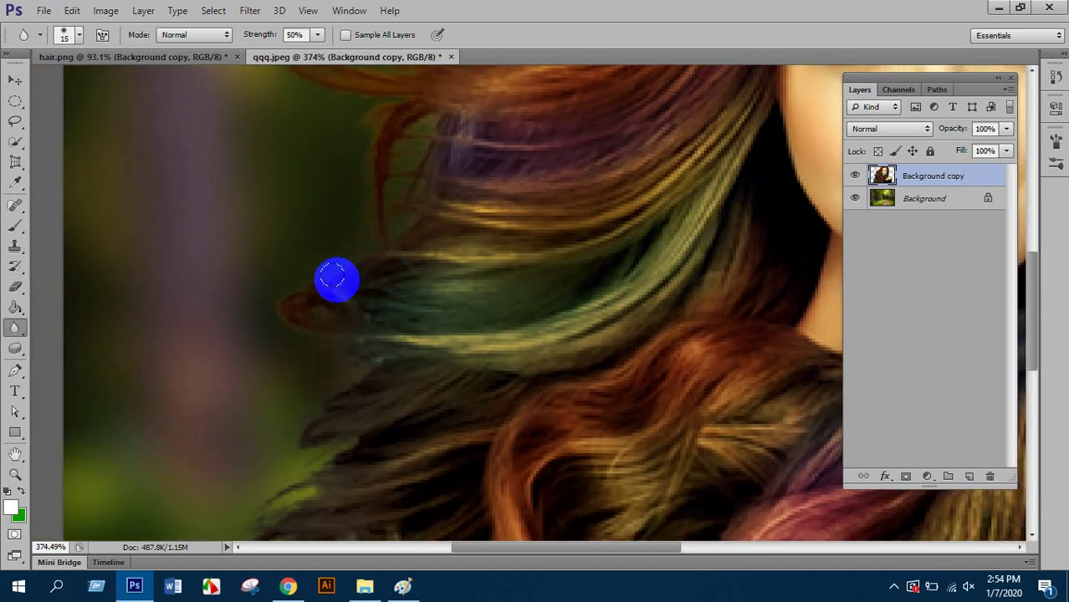
key("bracketright")
key("bracketright")
scroll(344, 370, "down", 3)
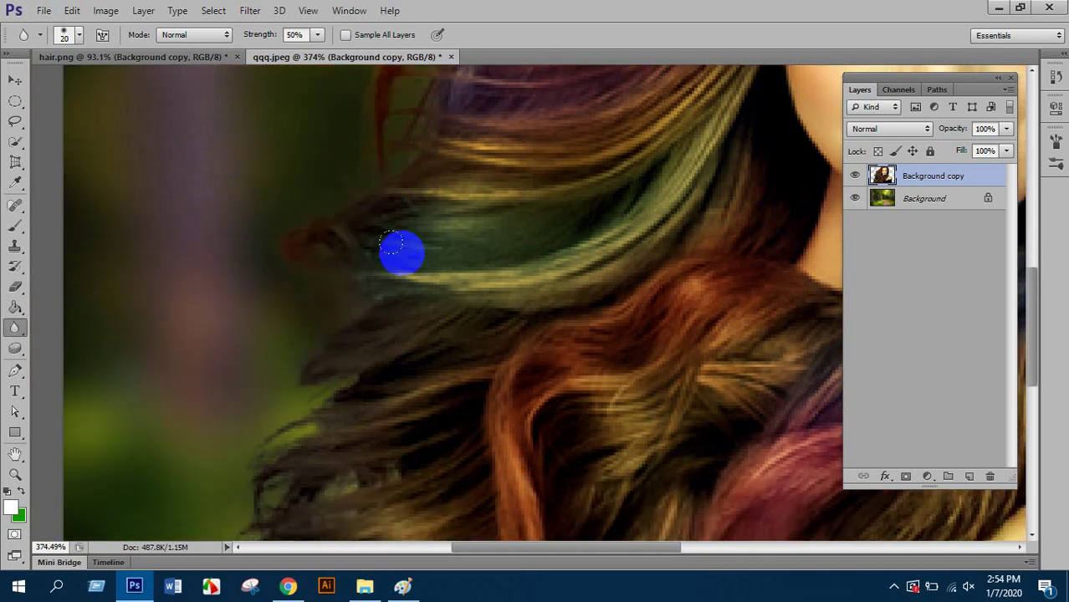
scroll(366, 303, "down", 4)
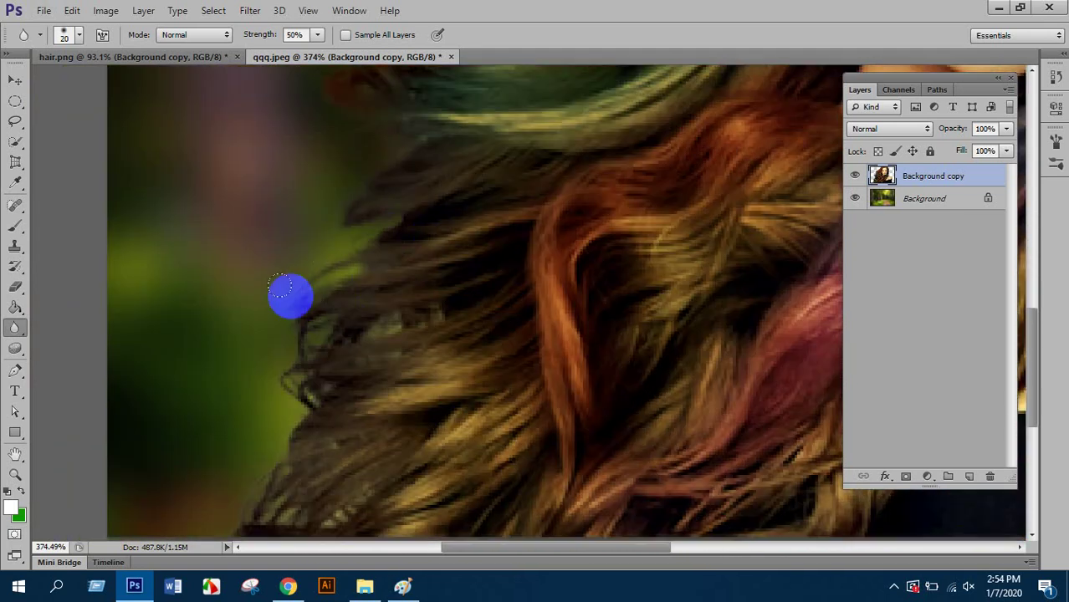
scroll(331, 352, "down", 4)
scroll(332, 370, "down", 5)
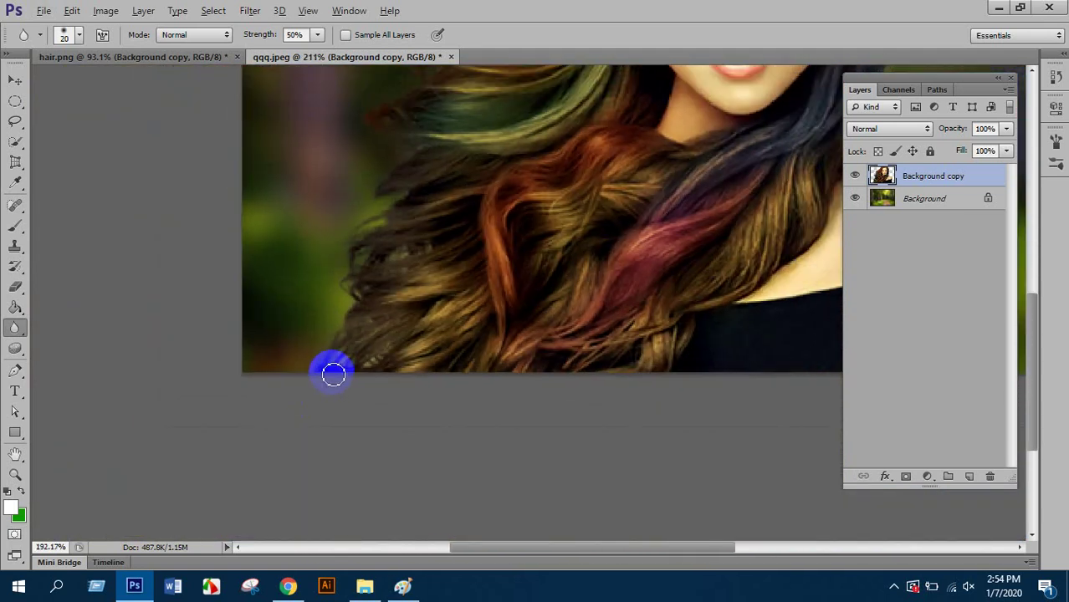
scroll(673, 137, "up", 1)
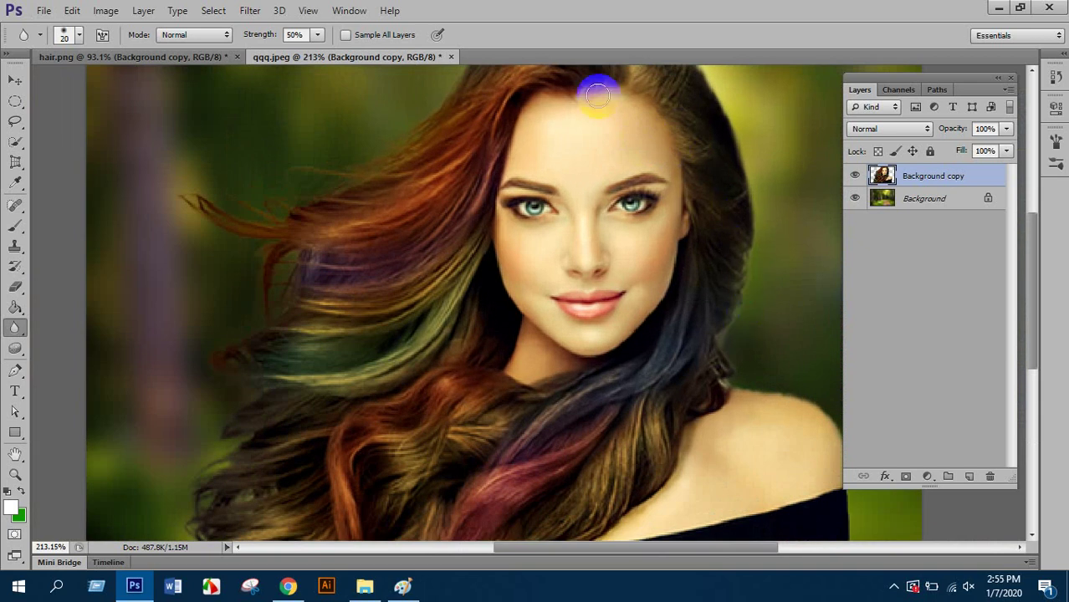
left_click_drag(479, 62, 530, 50)
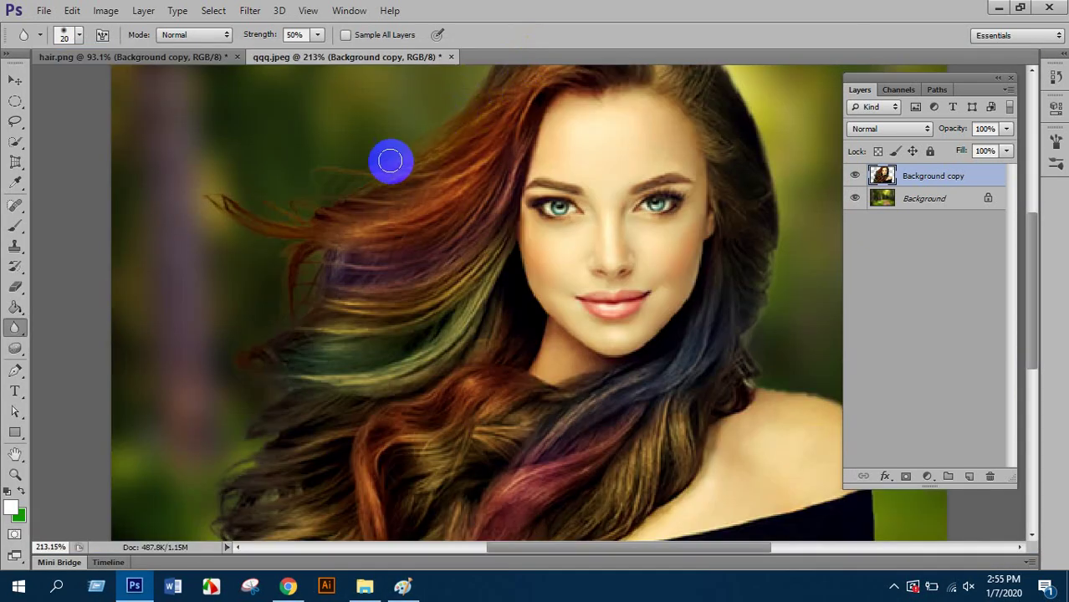
scroll(317, 201, "down", 3)
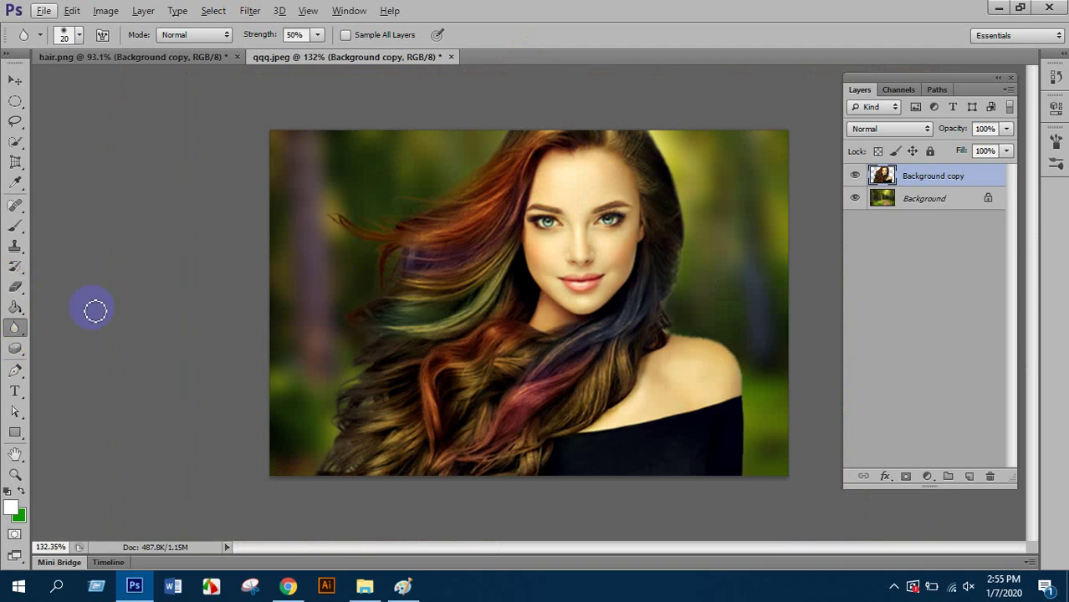
scroll(712, 302, "up", 3)
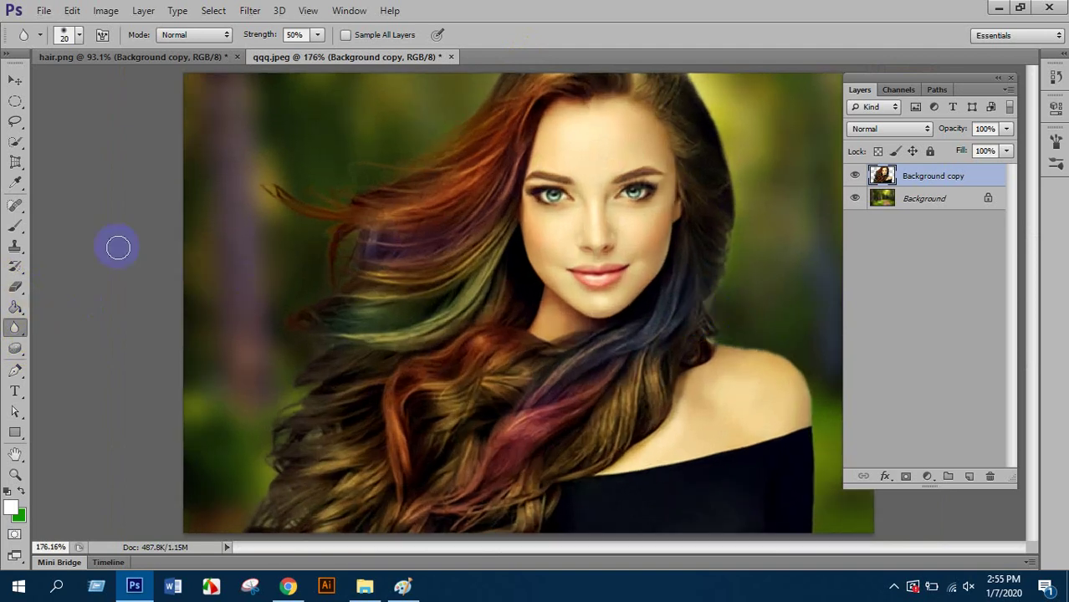
- Choose the Sharpen tool with a 60 px brush for work on the hair
left_click_drag(22, 330, 87, 346)
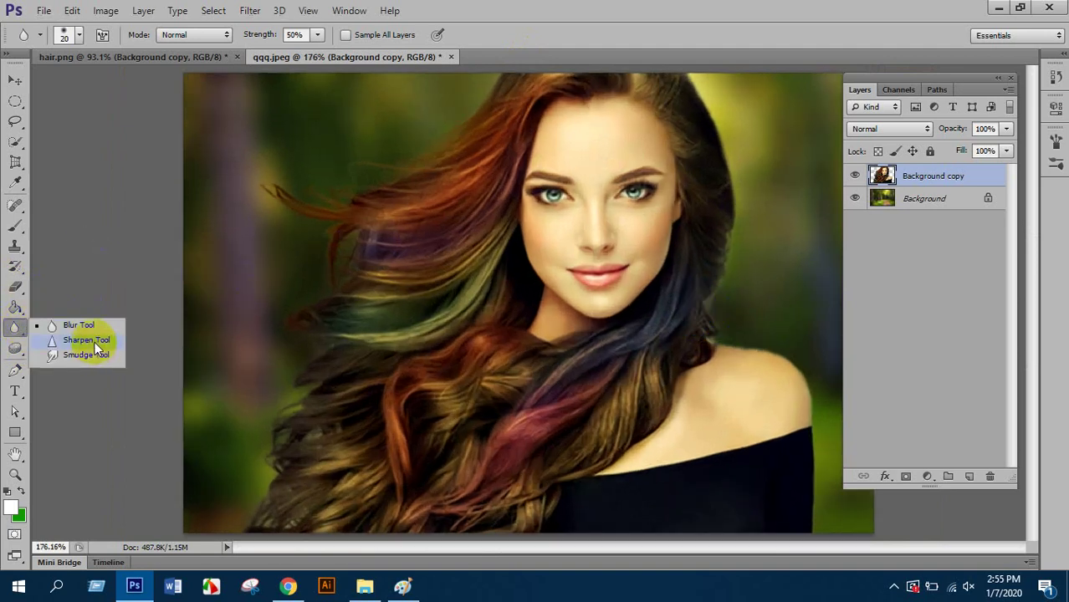
left_click(92, 339)
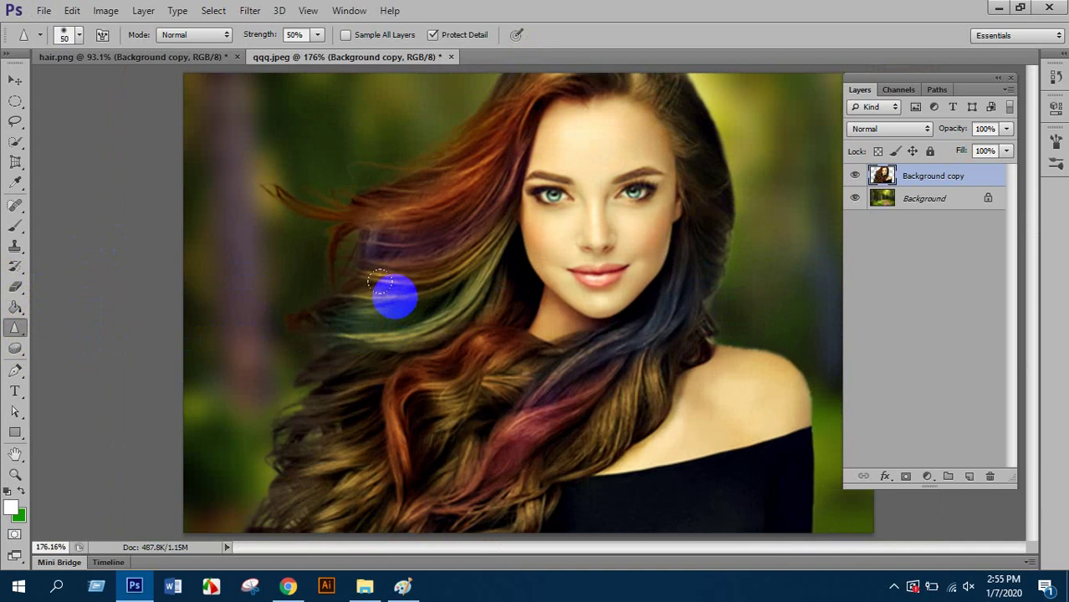
scroll(498, 180, "up", 2)
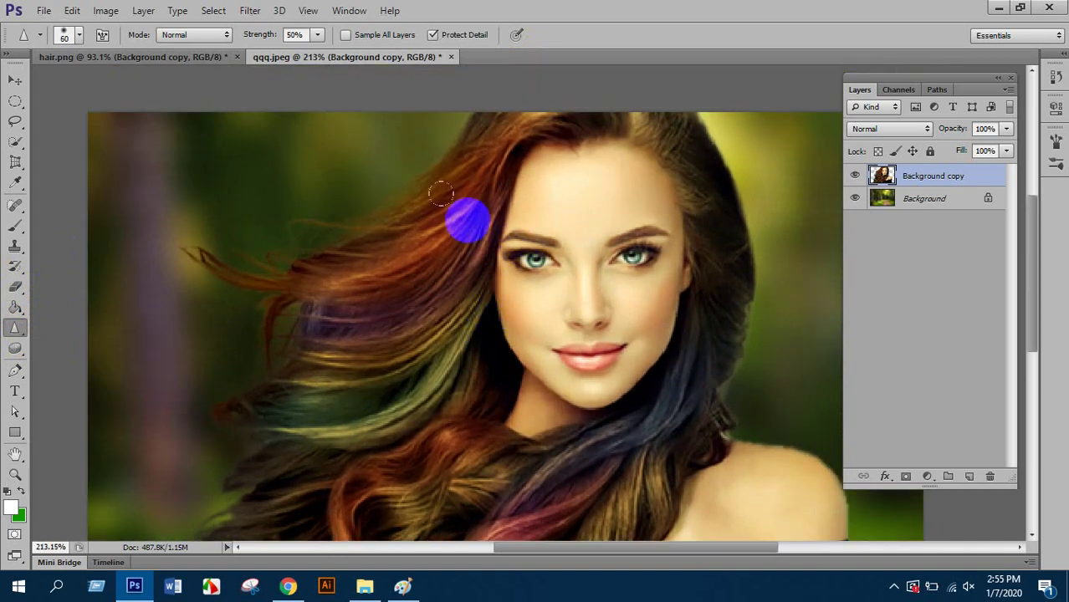
- Sharpen the hair strands from the crown down through the colored locks to the lower curls
mouse_move(441, 194)
left_mouse_down()
mouse_move(372, 224)
mouse_move(213, 252)
mouse_move(451, 136)
mouse_move(448, 125)
mouse_move(440, 199)
mouse_move(455, 214)
mouse_move(304, 347)
mouse_move(267, 344)
mouse_move(265, 359)
mouse_move(445, 274)
mouse_move(401, 351)
mouse_move(315, 383)
mouse_move(246, 388)
mouse_move(399, 366)
mouse_move(425, 315)
mouse_move(353, 382)
mouse_move(385, 373)
mouse_move(257, 465)
mouse_move(208, 459)
mouse_move(223, 425)
mouse_move(287, 448)
mouse_move(399, 348)
mouse_move(209, 526)
mouse_move(462, 368)
mouse_move(407, 442)
mouse_move(434, 451)
mouse_move(403, 459)
mouse_move(369, 406)
mouse_move(292, 435)
mouse_move(480, 399)
mouse_move(581, 299)
mouse_move(555, 345)
mouse_move(587, 388)
mouse_move(586, 339)
mouse_move(480, 515)
mouse_move(467, 466)
mouse_move(571, 356)
mouse_move(625, 217)
mouse_move(622, 162)
mouse_move(622, 176)
mouse_move(598, 98)
mouse_move(551, 55)
mouse_move(430, 77)
mouse_move(349, 152)
mouse_move(526, 56)
left_mouse_up()
scroll(423, 314, "down", 2)
scroll(288, 450, "down", 2)
scroll(288, 449, "down", 1)
scroll(374, 419, "down", 1)
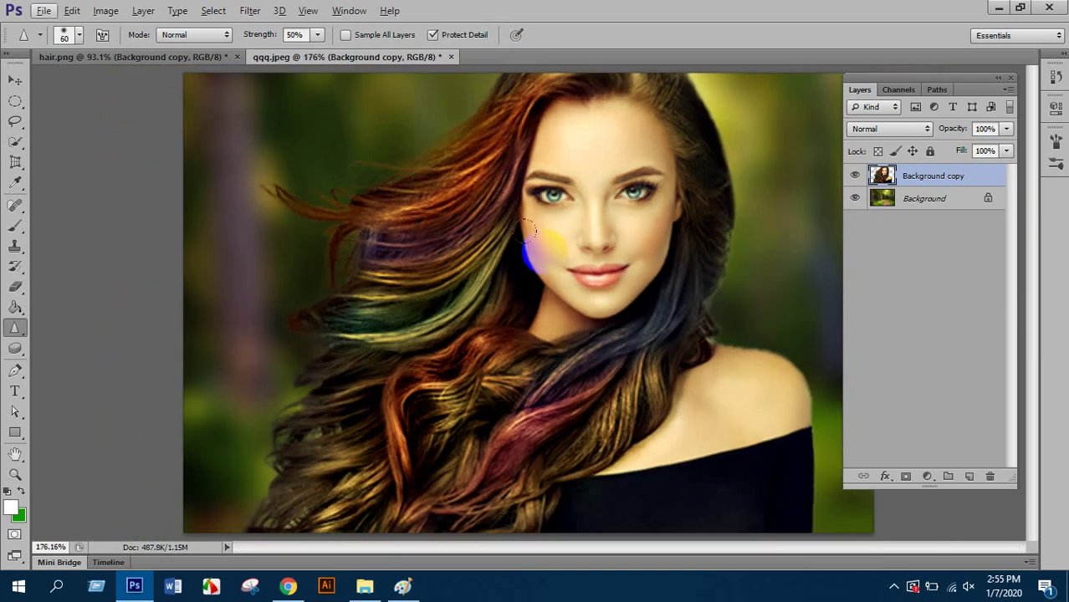
mouse_move(661, 138)
left_mouse_down()
mouse_move(666, 86)
mouse_move(411, 180)
mouse_move(335, 283)
mouse_move(280, 519)
left_mouse_up()
scroll(552, 339, "down", 2)
scroll(555, 344, "down", 2)
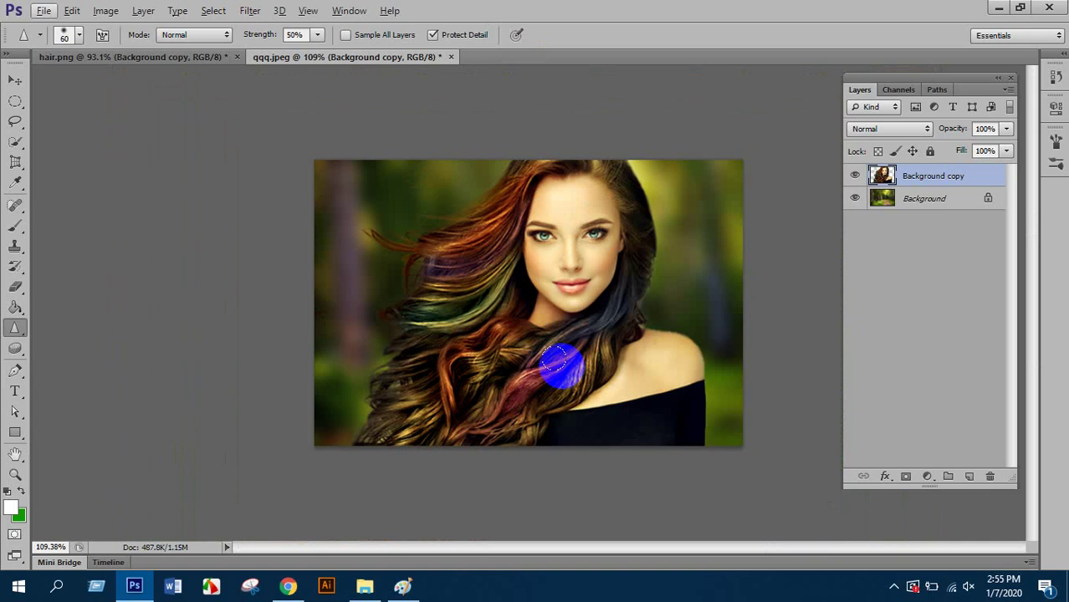
- Switch from the Sharpen tool to the Smudge tool for work on the hair
left_click(21, 333)
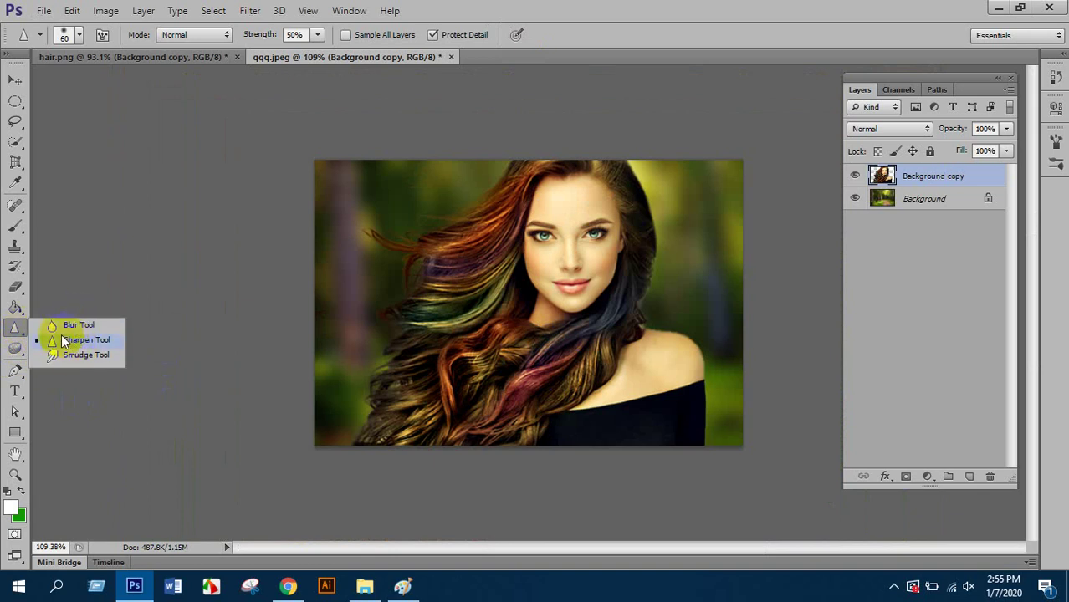
left_click(336, 335)
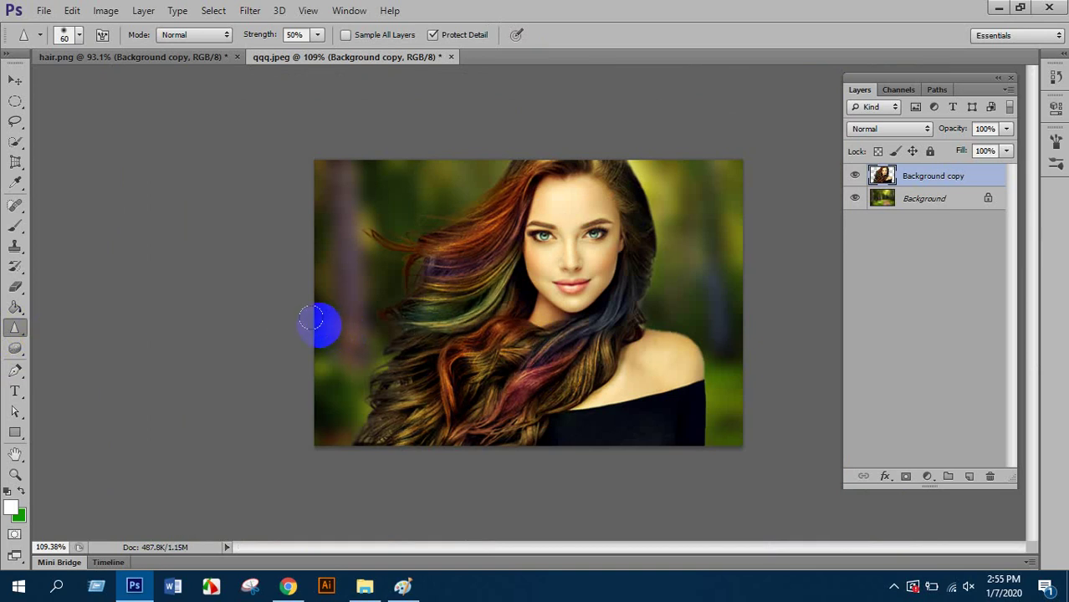
right_click(15, 332)
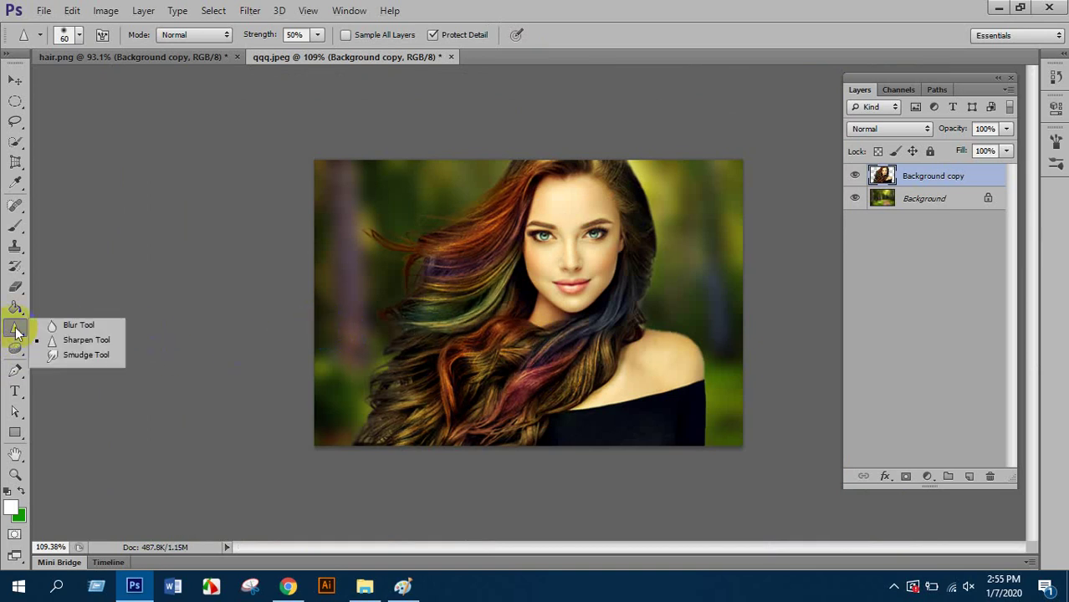
left_click(72, 355)
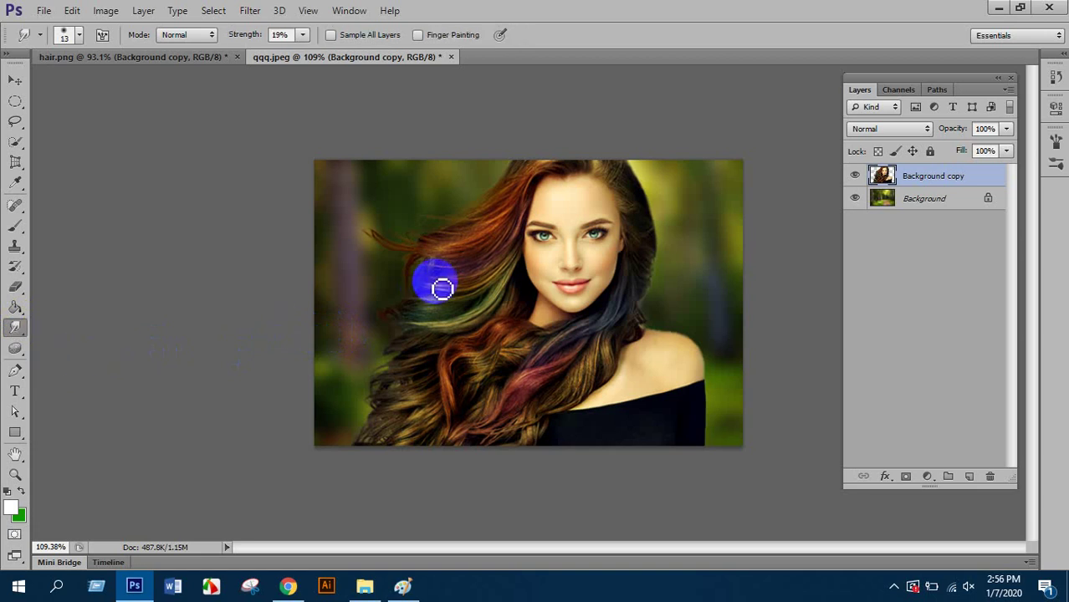
left_click(65, 35)
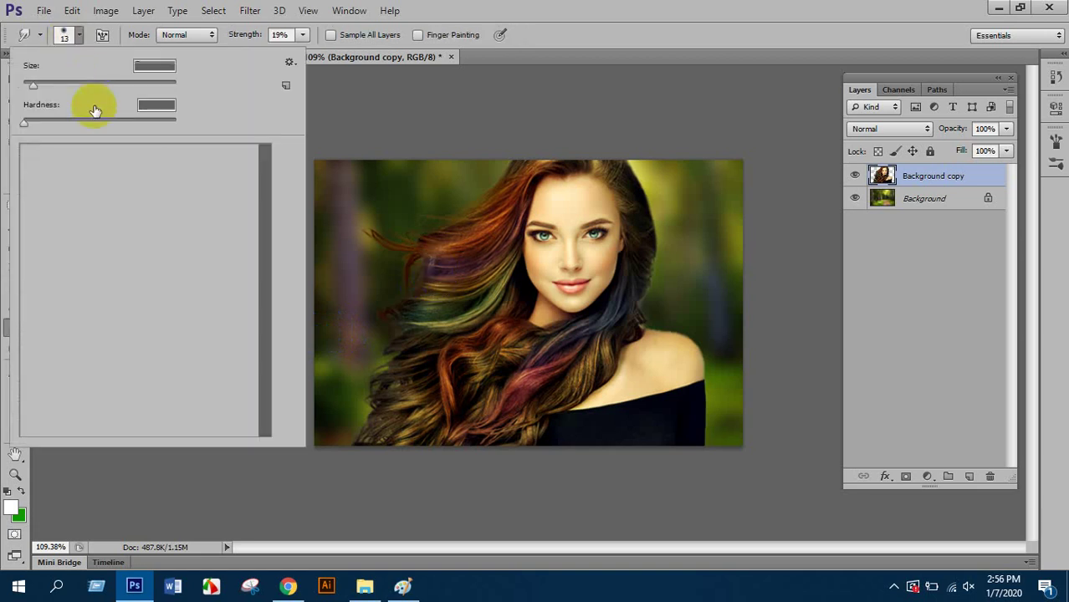
left_click(527, 6)
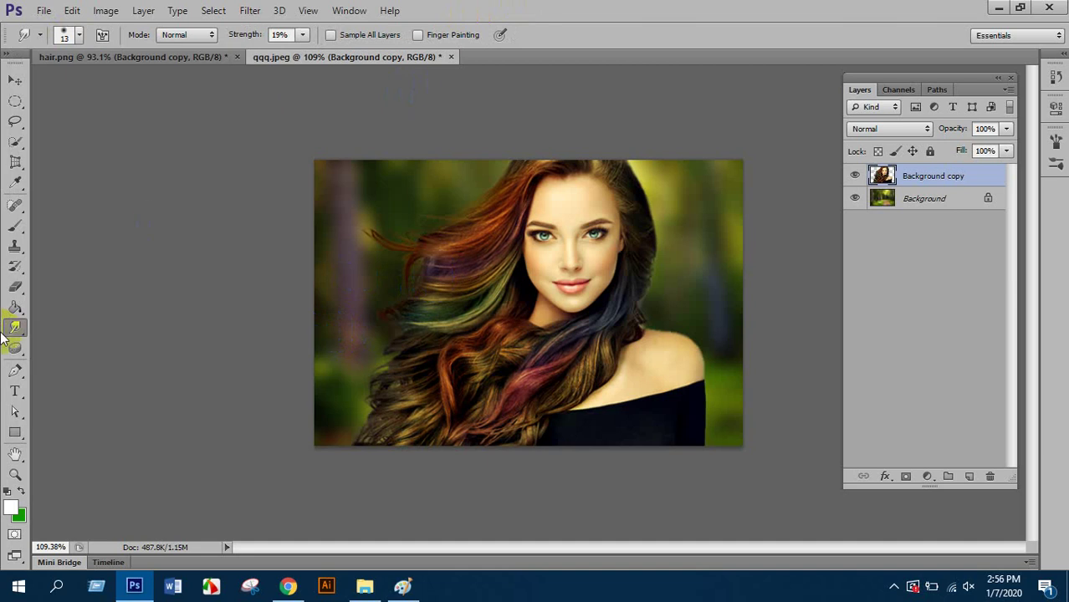
right_click(19, 332)
scroll(448, 297, "up", 2)
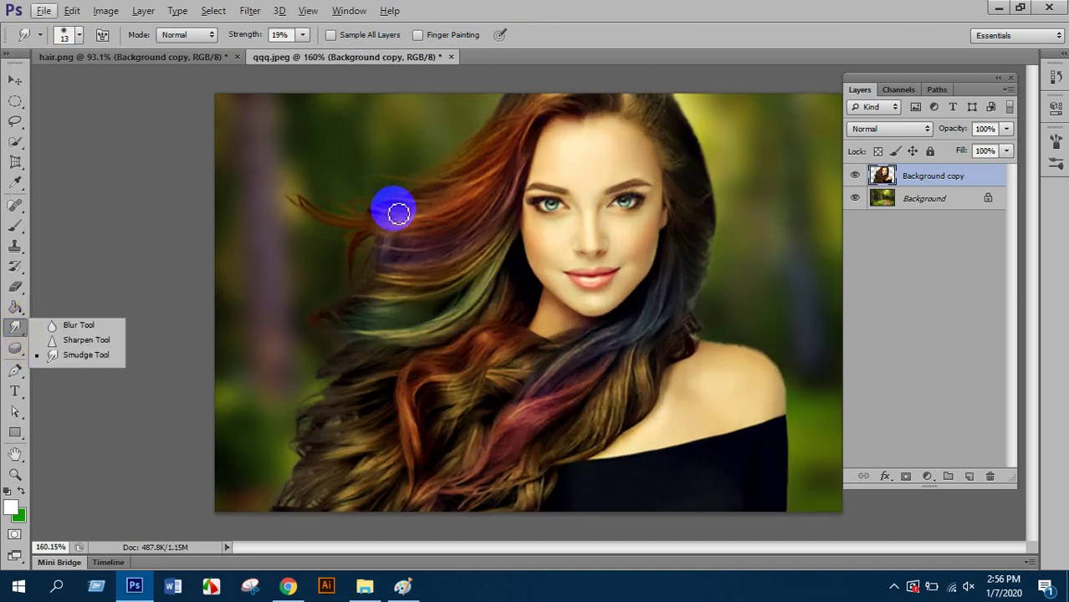
scroll(256, 332, "up", 2)
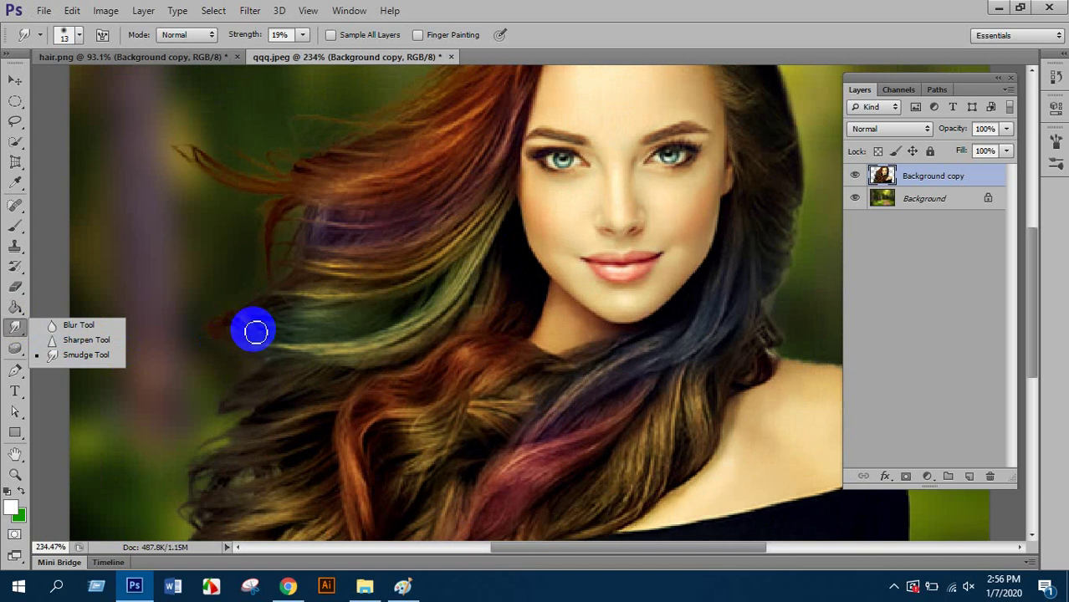
scroll(256, 329, "down", 2)
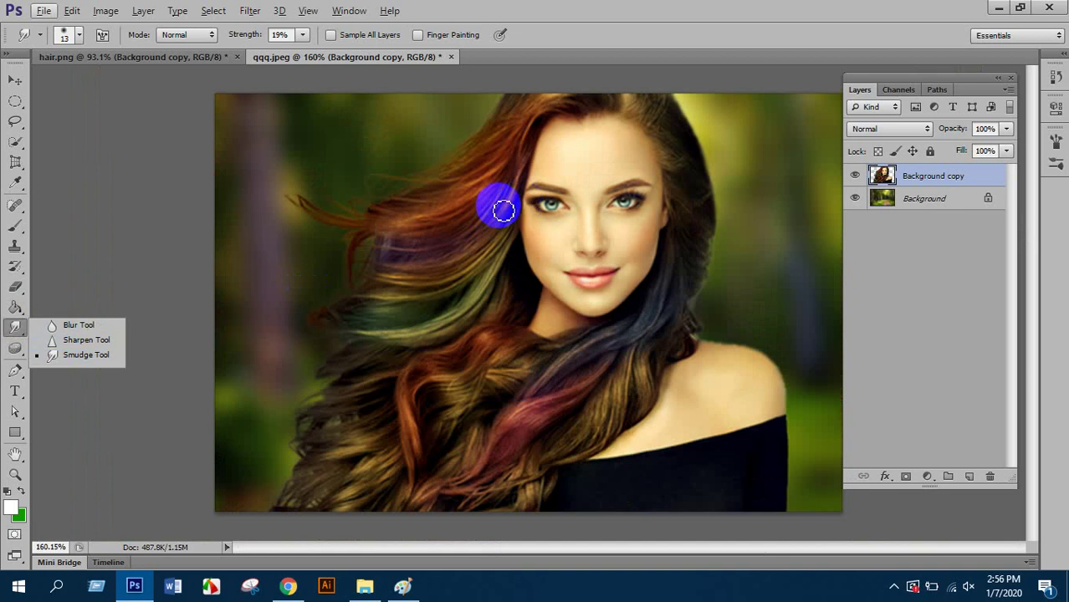
left_click(70, 355)
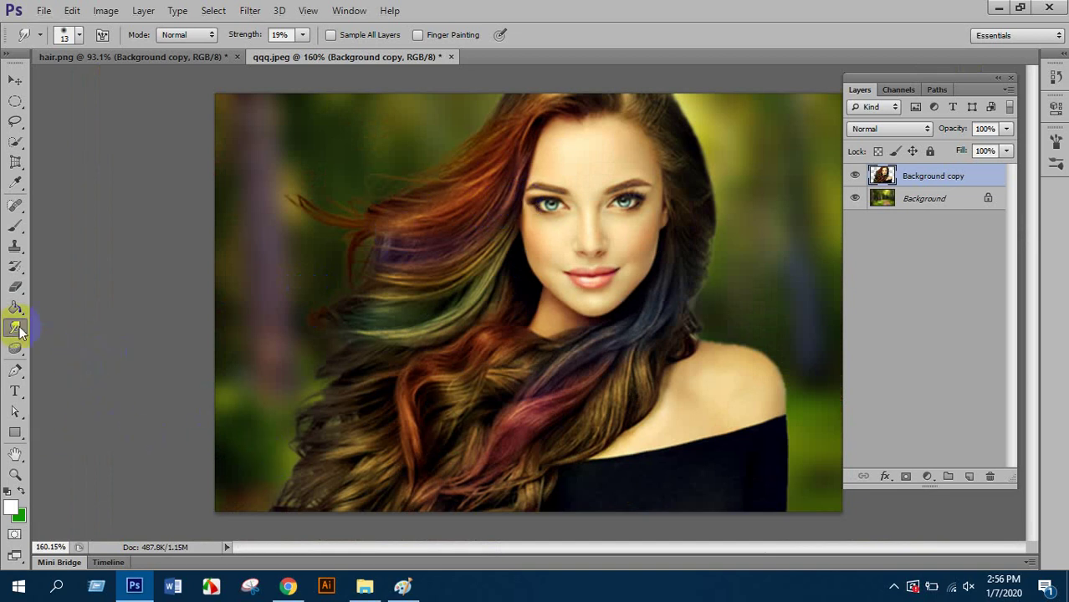
left_click_drag(19, 331, 81, 357)
scroll(19, 369, "up", 2)
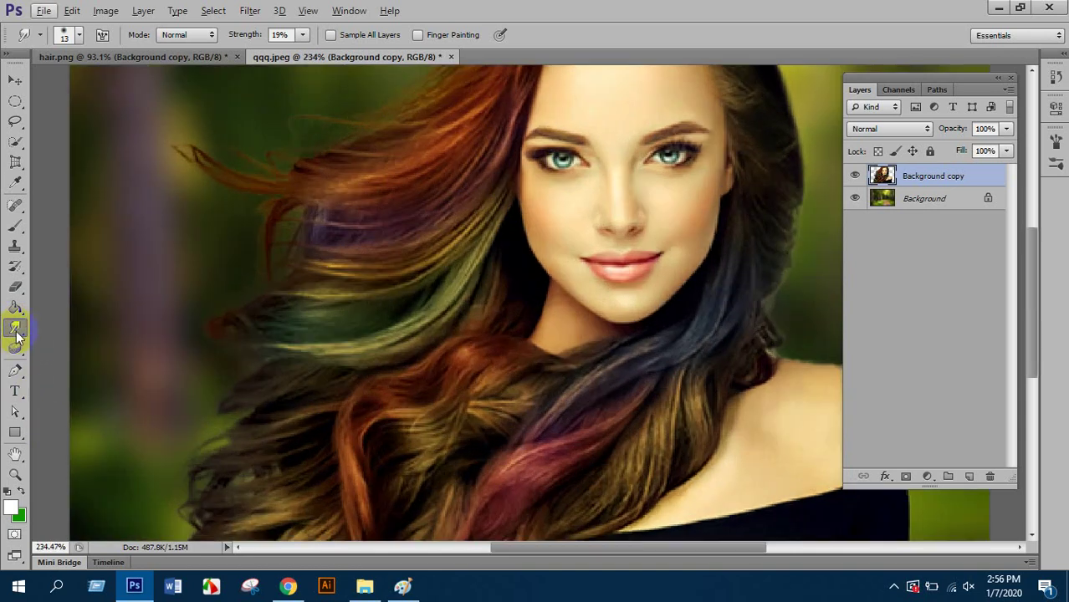
mouse_move(18, 329)
left_mouse_down()
mouse_move(105, 369)
mouse_move(98, 361)
left_mouse_up()
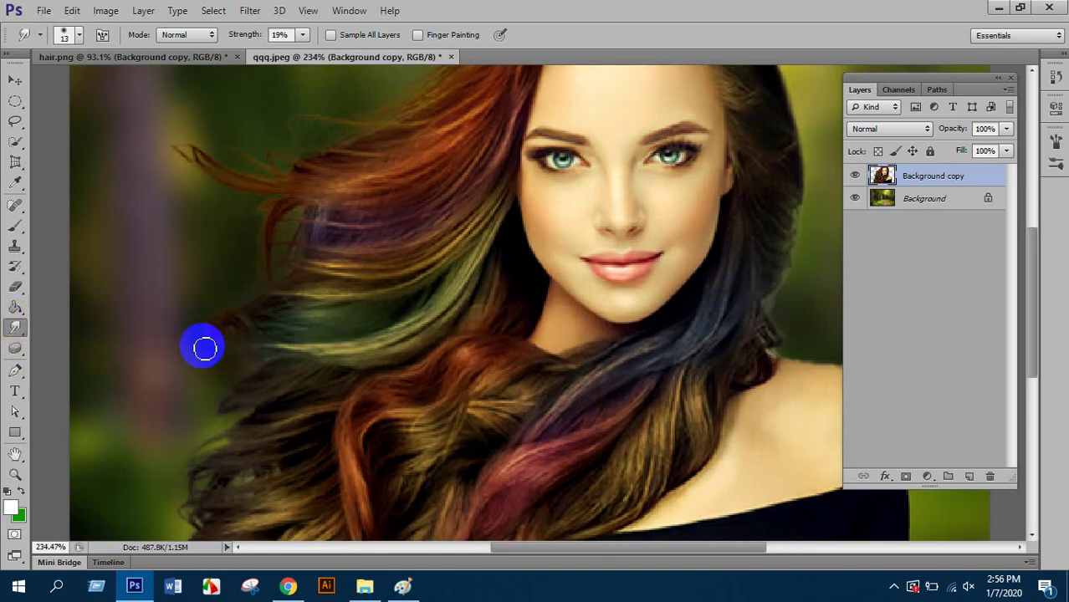
scroll(202, 346, "up", 3)
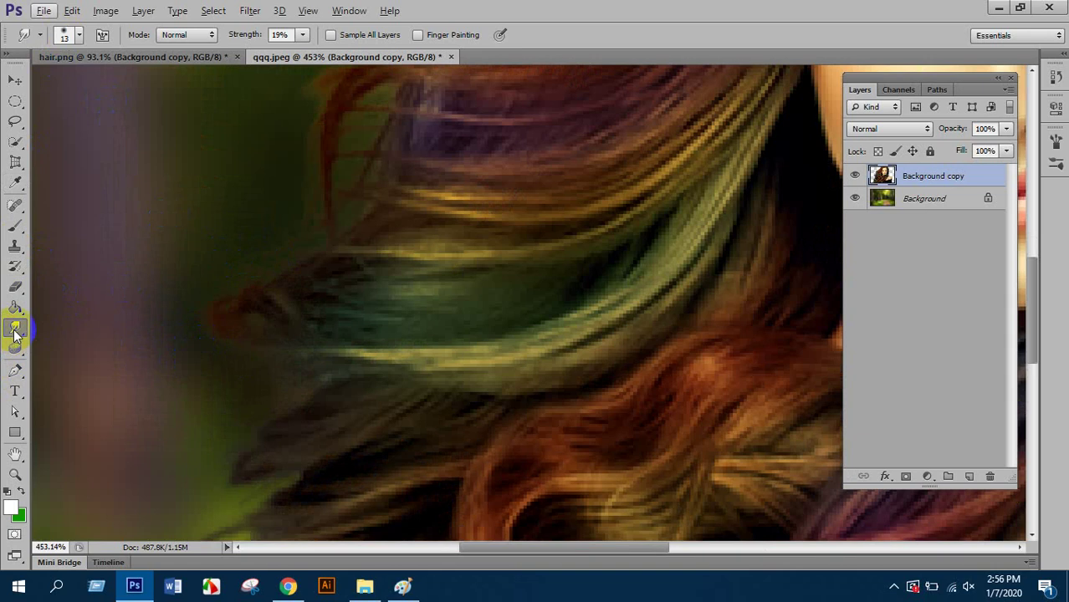
left_click_drag(15, 334, 38, 343)
left_click(38, 341)
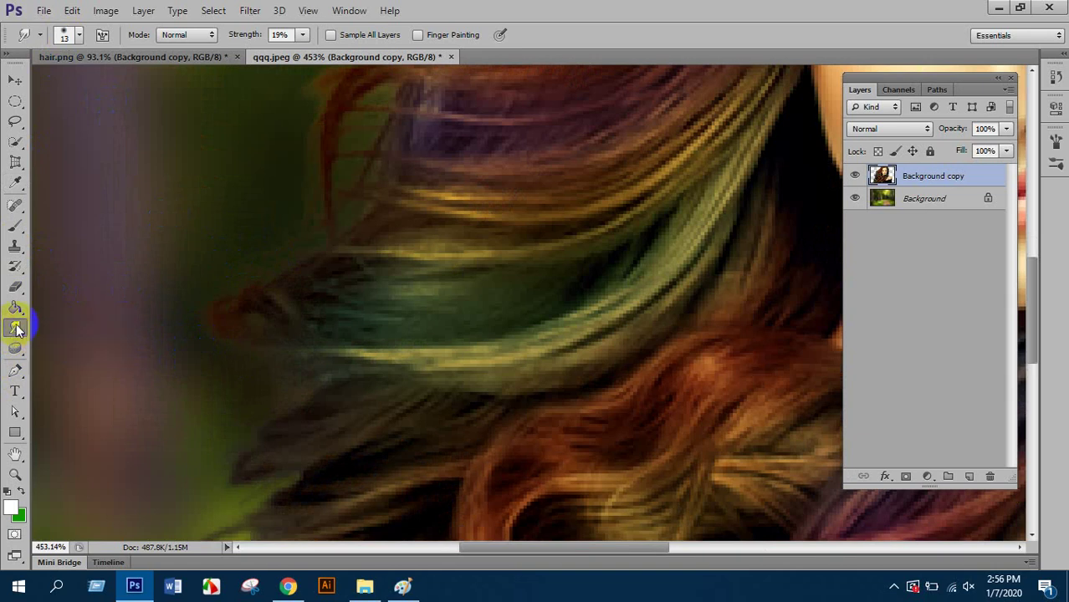
left_click(196, 80)
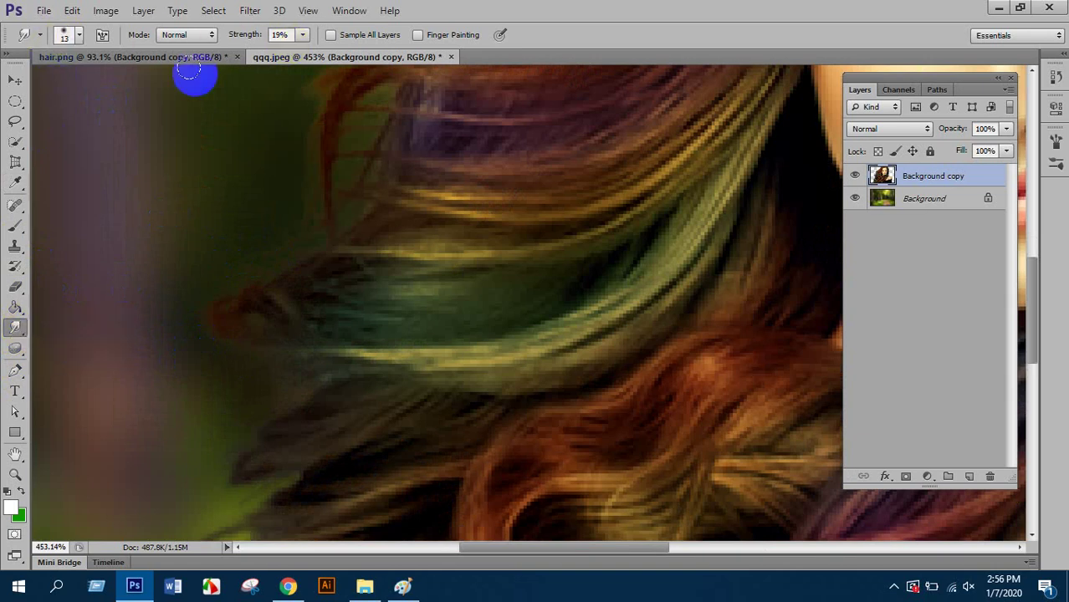
left_click_drag(14, 328, 69, 355)
left_click(73, 131)
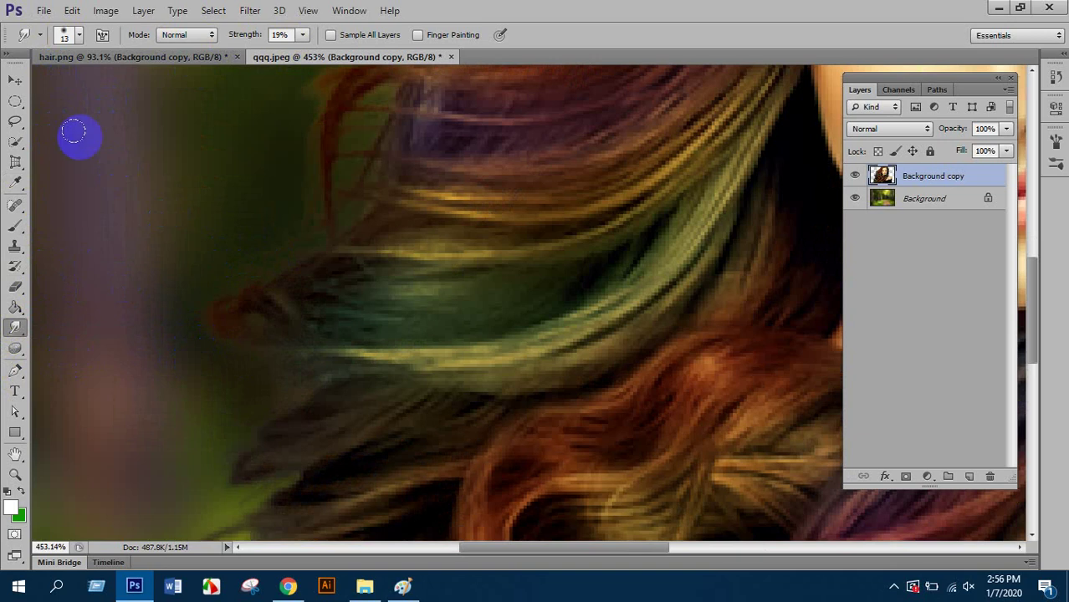
- Choose the 39 px spatter brush for the Smudge tool and raise its strength to 72%
left_click(65, 36)
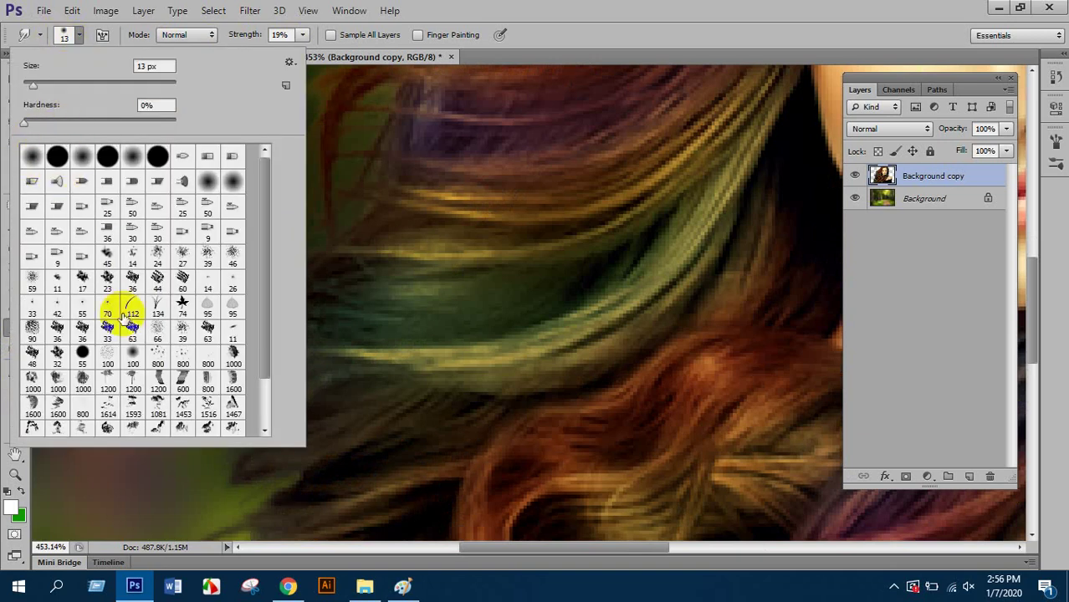
double_click(207, 257)
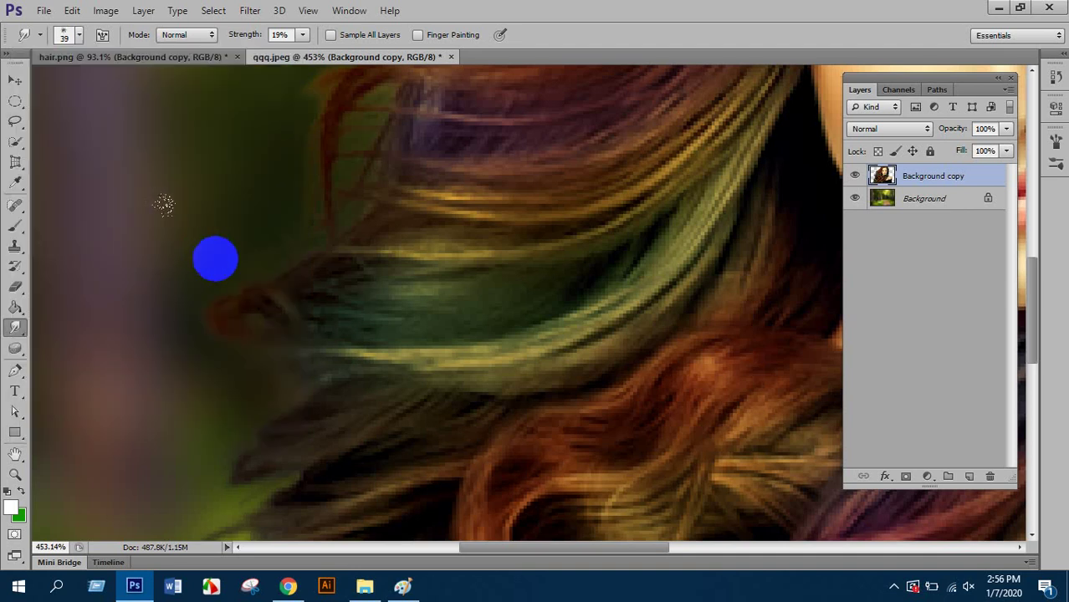
scroll(279, 268, "down", 5)
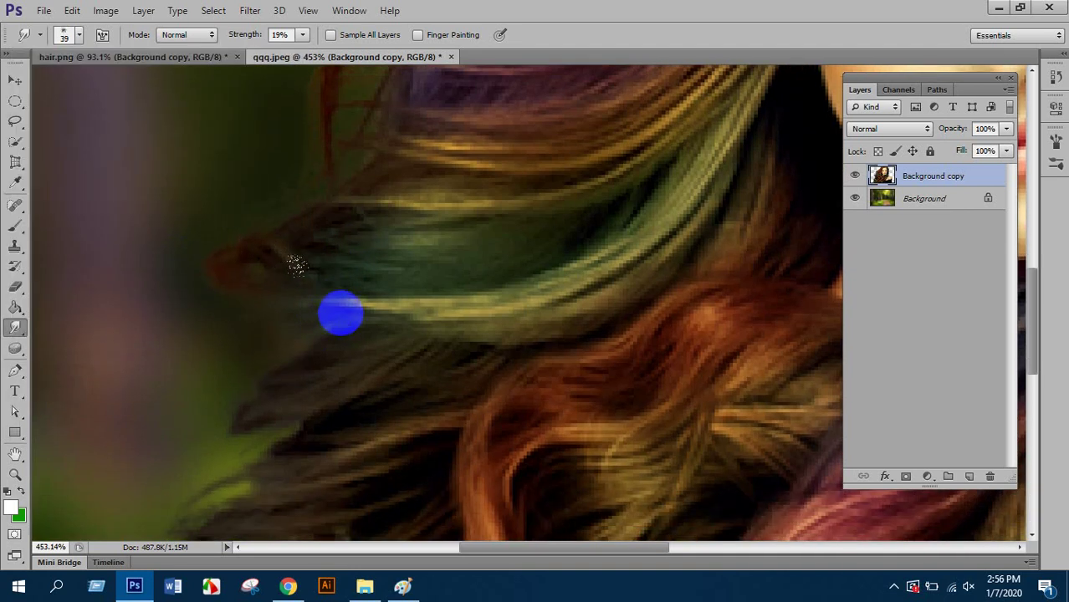
scroll(649, 208, "up", 3)
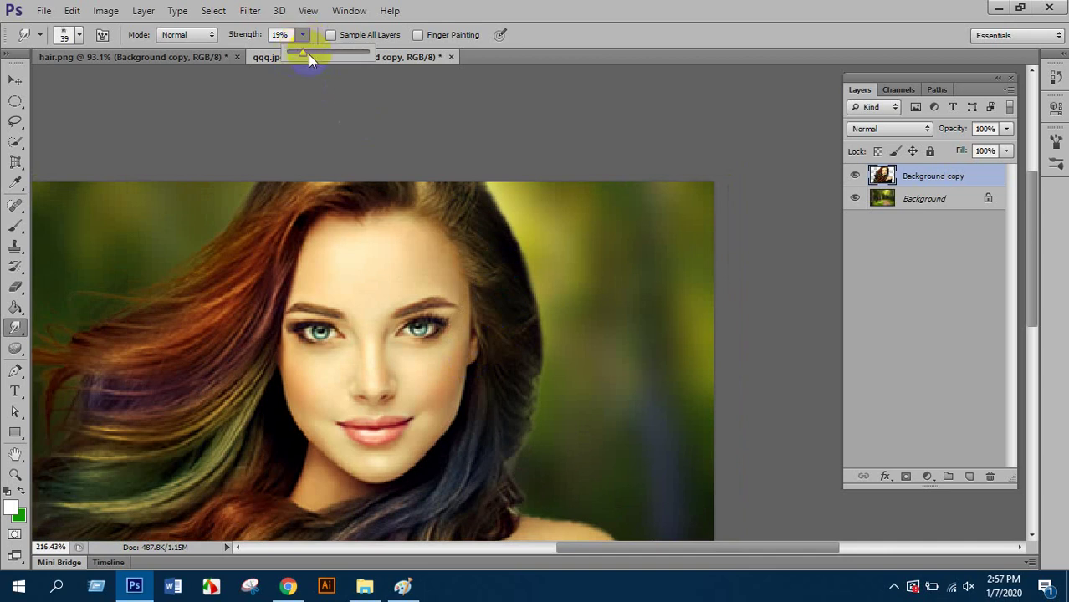
- Try smudging the outer edge of the dark hair beside the face outward into the background
mouse_move(451, 201)
left_mouse_down()
mouse_move(510, 198)
mouse_move(486, 224)
mouse_move(536, 186)
mouse_move(494, 268)
mouse_move(542, 250)
mouse_move(497, 318)
mouse_move(540, 293)
mouse_move(555, 246)
mouse_move(537, 386)
mouse_move(449, 186)
mouse_move(552, 178)
mouse_move(547, 350)
mouse_move(519, 358)
mouse_move(569, 295)
mouse_move(503, 398)
mouse_move(590, 337)
mouse_move(610, 357)
mouse_move(542, 416)
mouse_move(479, 405)
mouse_move(629, 437)
mouse_move(446, 343)
mouse_move(401, 239)
mouse_move(256, 211)
mouse_move(442, 288)
mouse_move(389, 270)
mouse_move(377, 287)
mouse_move(281, 219)
mouse_move(359, 289)
mouse_move(417, 240)
mouse_move(397, 219)
mouse_move(405, 211)
mouse_move(337, 165)
mouse_move(388, 286)
mouse_move(446, 356)
mouse_move(417, 303)
mouse_move(301, 244)
mouse_move(446, 387)
mouse_move(507, 363)
mouse_move(343, 267)
mouse_move(347, 303)
mouse_move(368, 324)
mouse_move(479, 393)
mouse_move(493, 356)
mouse_move(455, 332)
mouse_move(394, 357)
mouse_move(403, 394)
mouse_move(480, 402)
mouse_move(549, 247)
mouse_move(571, 250)
mouse_move(625, 169)
mouse_move(631, 130)
mouse_move(566, 241)
left_mouse_up()
scroll(585, 287, "down", 2)
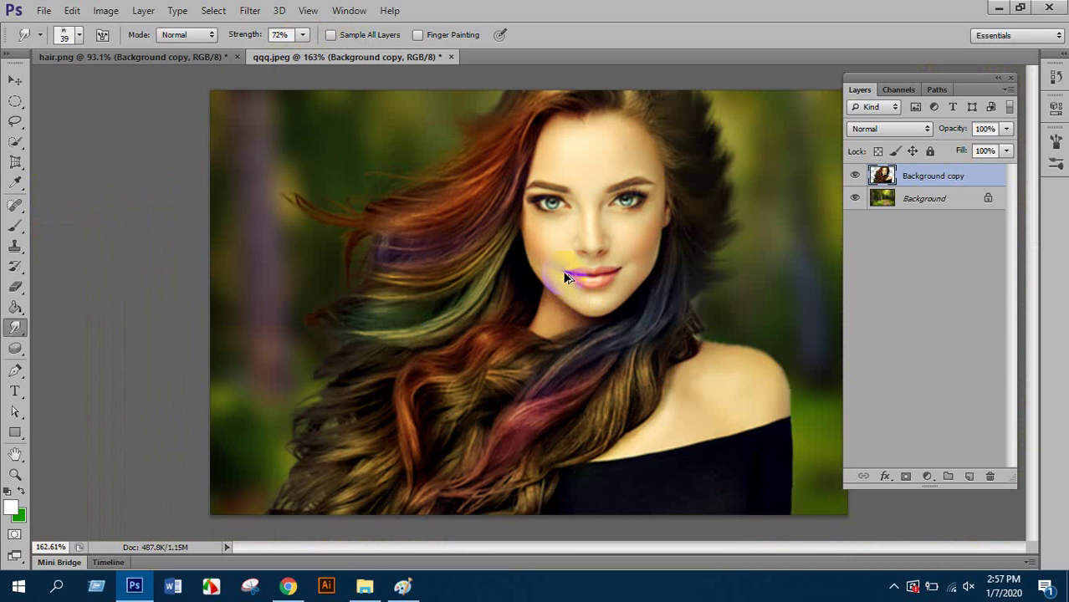
left_click(708, 140)
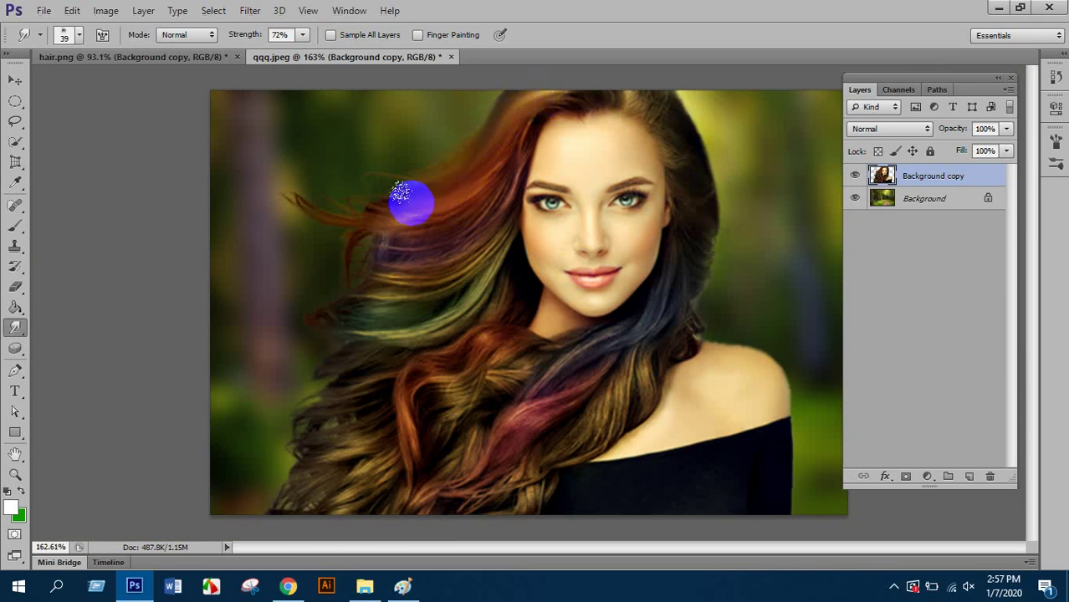
- Smudge the orange and purple windblown locks along the flow of the hair into soft, painted strands
scroll(509, 198, "up", 3)
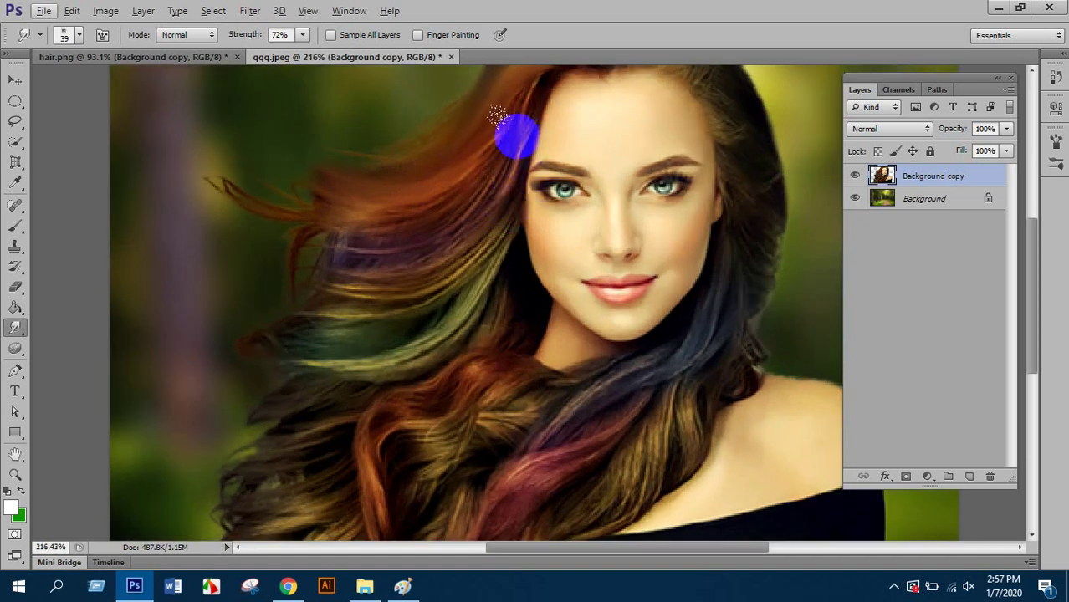
scroll(372, 189, "up", 2)
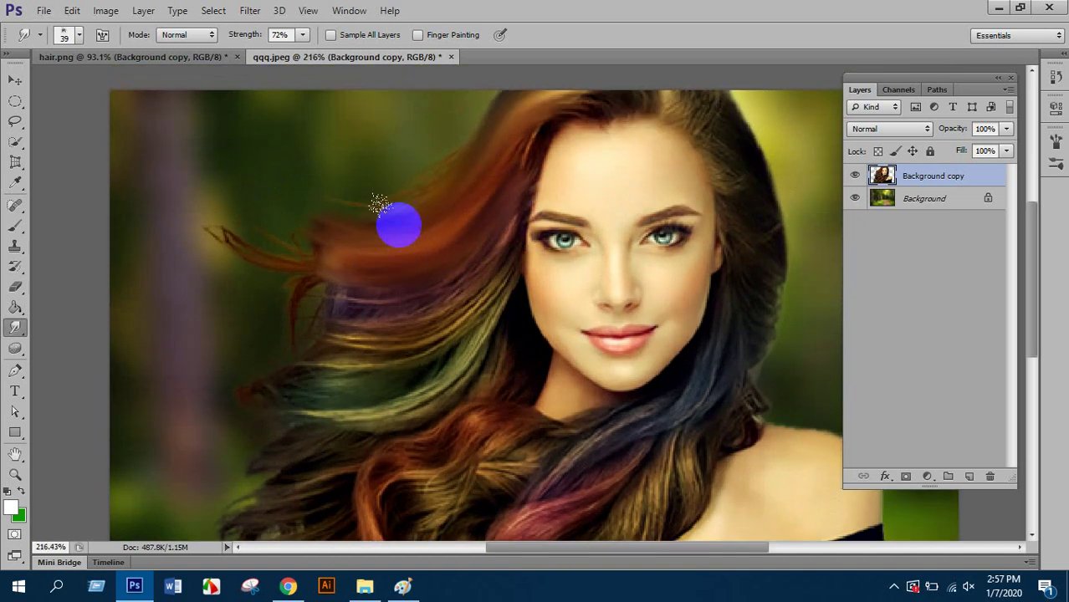
scroll(475, 242, "down", 2)
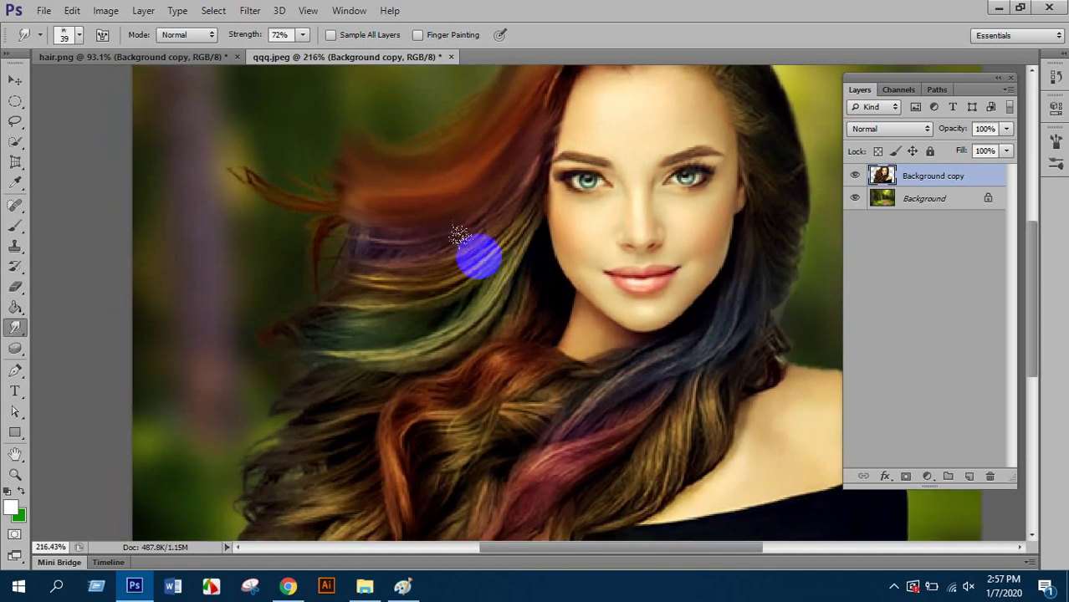
mouse_move(459, 235)
left_mouse_down()
mouse_move(457, 204)
mouse_move(238, 165)
mouse_move(338, 173)
mouse_move(235, 86)
left_mouse_up()
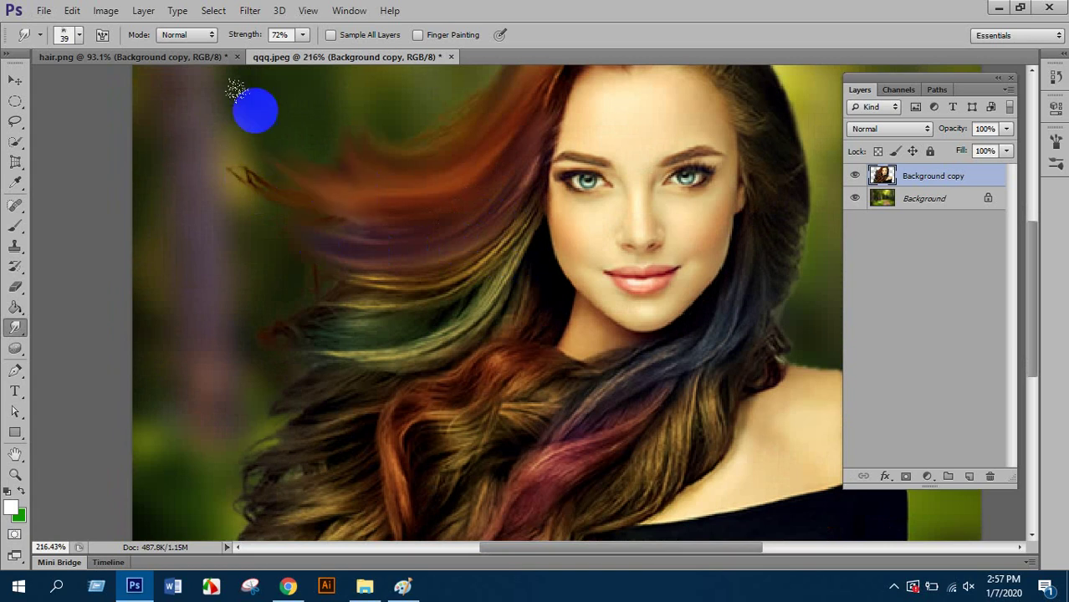
- Smudge the yellow and green windblown strands outward toward their tips
scroll(399, 241, "down", 2)
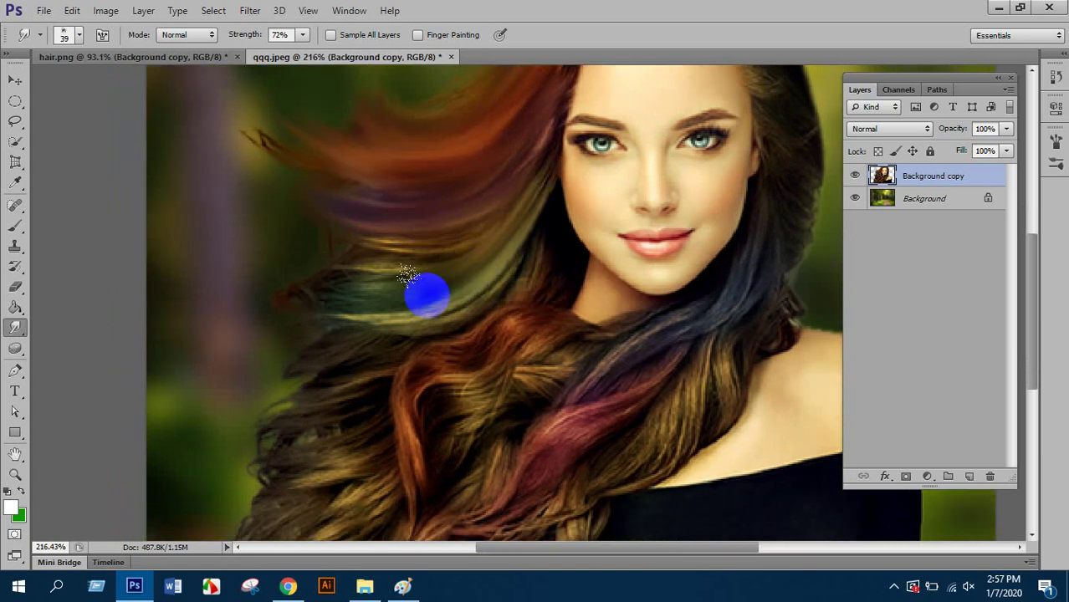
left_click_drag(407, 276, 293, 277)
left_click_drag(370, 215, 311, 216)
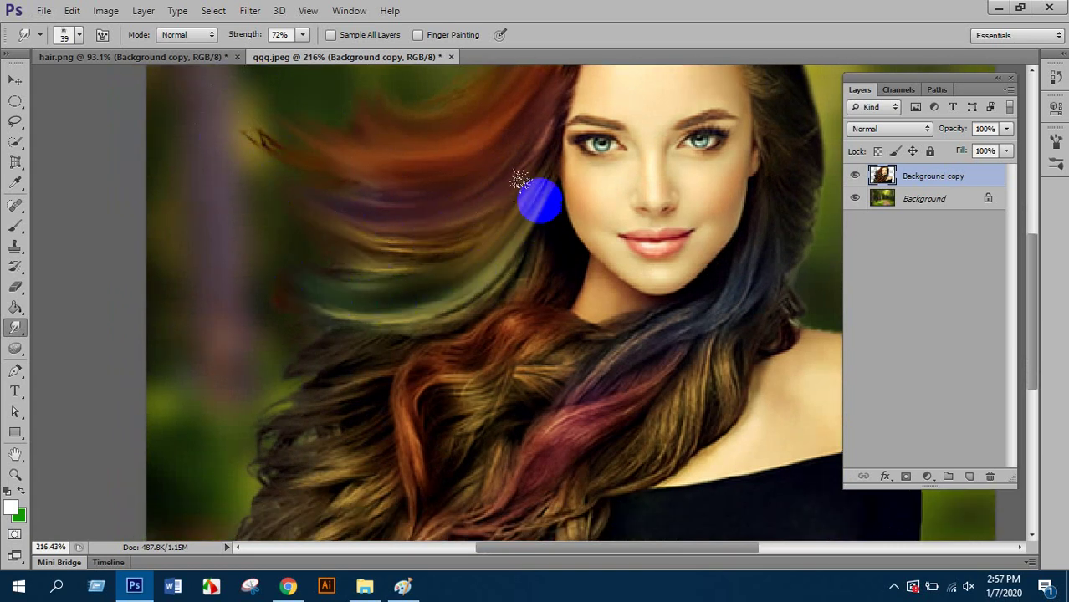
- Smudge the lower edge of the green lock, the orange curl and the dark outer curls along their direction
scroll(490, 210, "down", 2)
scroll(490, 210, "left", 2)
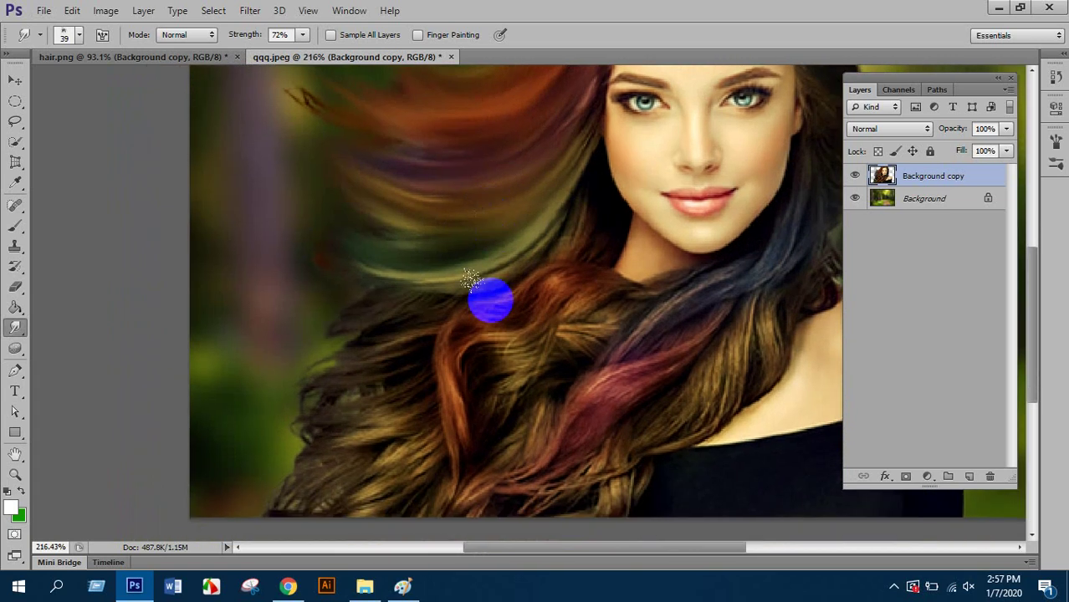
left_click_drag(464, 334, 502, 319)
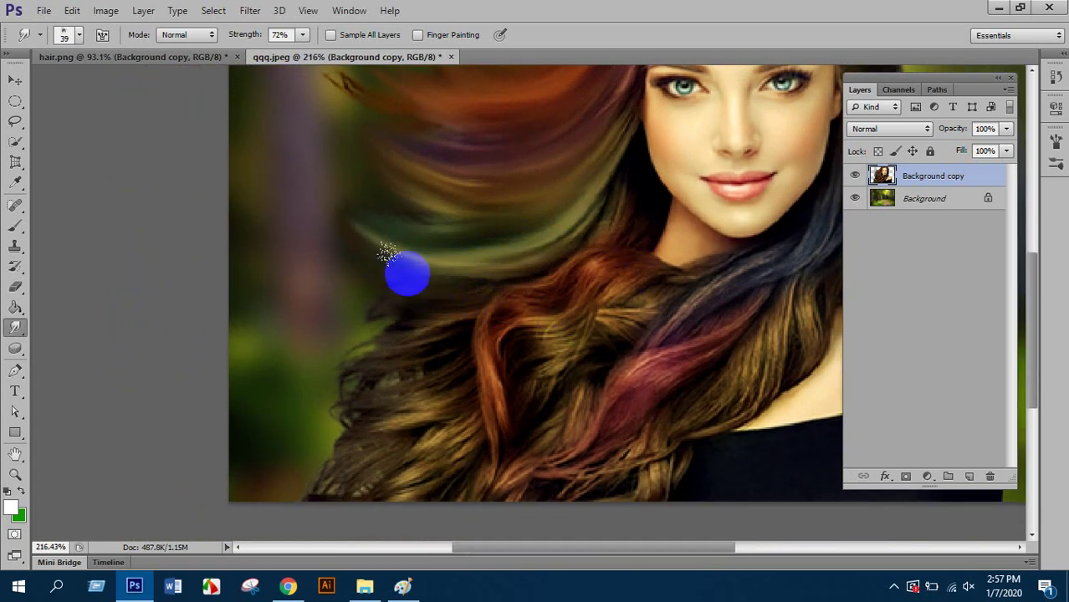
mouse_move(692, 287)
left_mouse_down()
mouse_move(654, 245)
mouse_move(562, 243)
mouse_move(508, 283)
mouse_move(479, 290)
mouse_move(472, 385)
mouse_move(431, 454)
mouse_move(464, 316)
mouse_move(448, 300)
mouse_move(338, 330)
mouse_move(350, 317)
mouse_move(439, 367)
mouse_move(436, 345)
mouse_move(375, 378)
mouse_move(315, 354)
mouse_move(423, 405)
mouse_move(441, 379)
mouse_move(392, 410)
mouse_move(295, 394)
mouse_move(423, 453)
mouse_move(333, 485)
mouse_move(232, 426)
left_mouse_up()
mouse_move(420, 439)
left_mouse_down()
mouse_move(298, 508)
mouse_move(247, 526)
left_mouse_up()
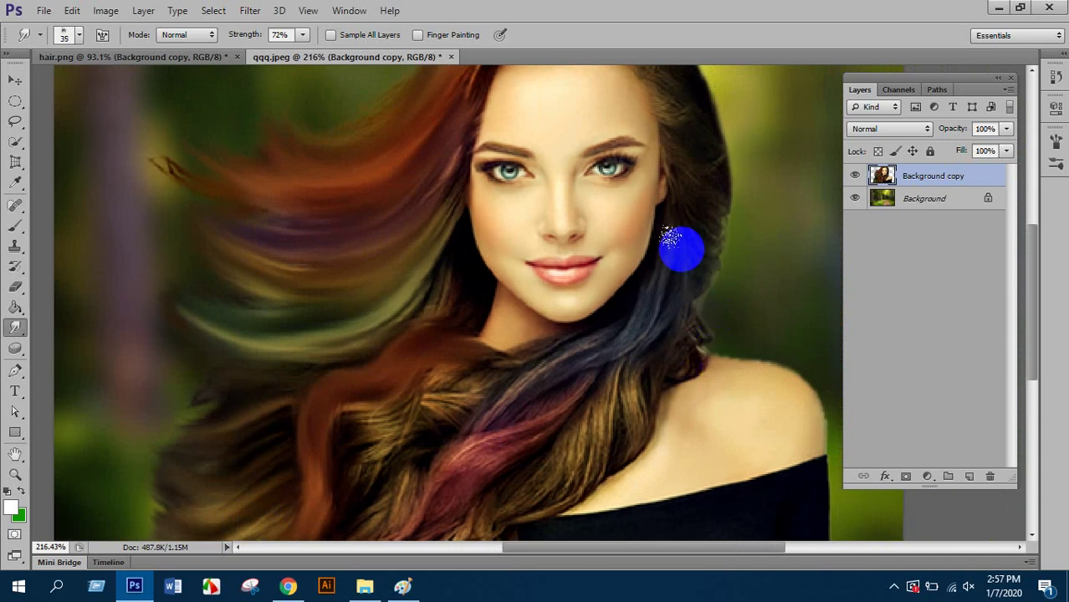
- Reduce the Smudge brush to 25 px and smooth the blue and magenta locks and the lower curls above the dress
mouse_move(669, 257)
left_mouse_down()
mouse_move(645, 335)
mouse_move(537, 378)
mouse_move(454, 425)
left_mouse_up()
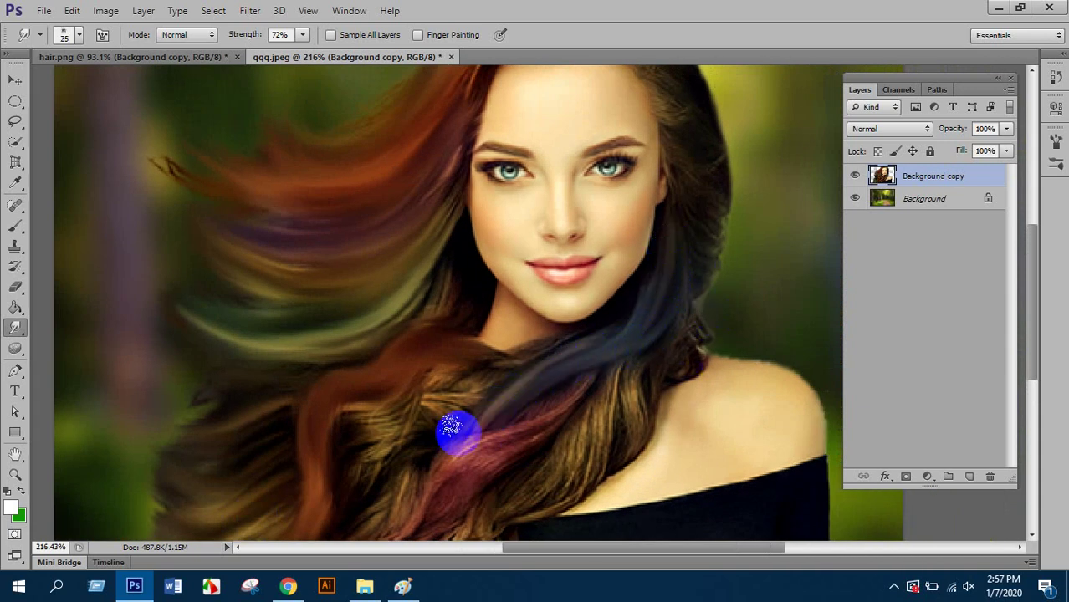
scroll(630, 389, "down", 2)
mouse_move(630, 389)
left_mouse_down()
mouse_move(590, 326)
mouse_move(556, 365)
mouse_move(475, 394)
mouse_move(414, 468)
left_mouse_up()
scroll(481, 452, "down", 2)
mouse_move(608, 274)
left_mouse_down()
mouse_move(568, 369)
mouse_move(526, 373)
mouse_move(565, 330)
mouse_move(496, 408)
mouse_move(445, 401)
mouse_move(488, 345)
mouse_move(406, 415)
mouse_move(384, 339)
mouse_move(450, 284)
mouse_move(468, 248)
mouse_move(443, 238)
mouse_move(402, 249)
mouse_move(414, 244)
mouse_move(313, 286)
left_mouse_up()
scroll(456, 384, "down", 2)
mouse_move(526, 372)
left_mouse_down()
mouse_move(471, 407)
mouse_move(668, 203)
mouse_move(657, 197)
mouse_move(630, 267)
left_mouse_up()
- Smudge the brown hair from the crown down the side of the face along its strands
scroll(631, 270, "up", 5)
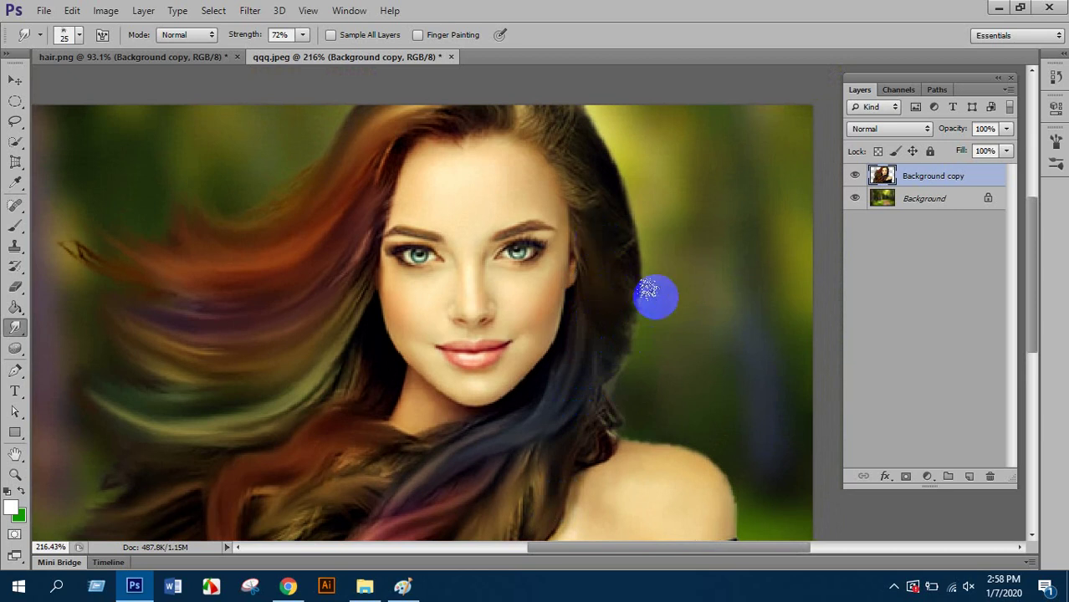
mouse_move(553, 127)
left_mouse_down()
mouse_move(583, 99)
mouse_move(568, 166)
mouse_move(597, 117)
mouse_move(586, 139)
mouse_move(598, 216)
mouse_move(579, 191)
left_mouse_up()
scroll(676, 174, "down", 6)
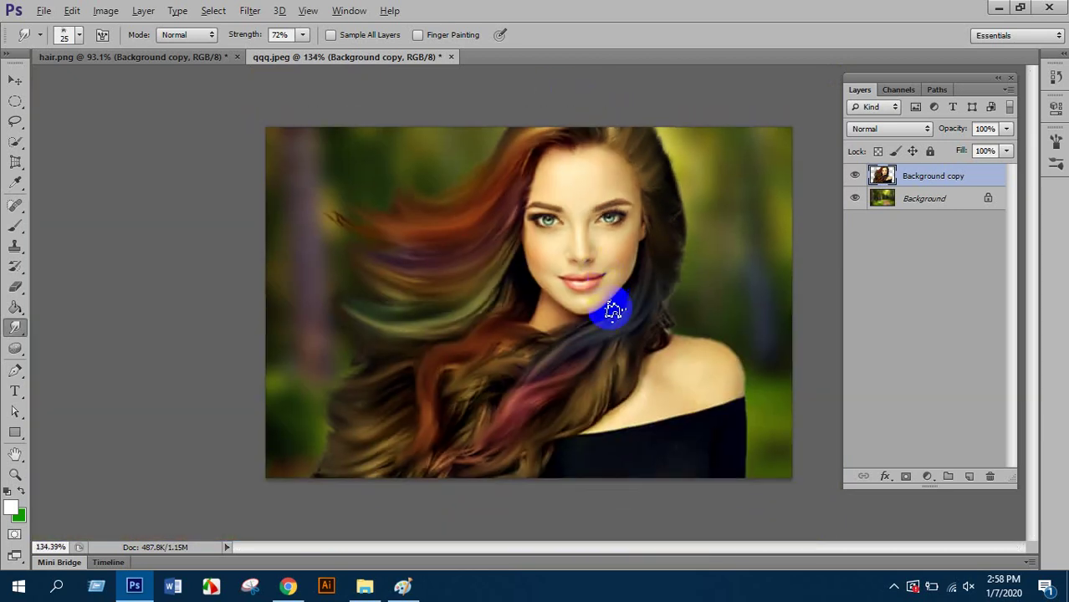
scroll(566, 251, "up", 6)
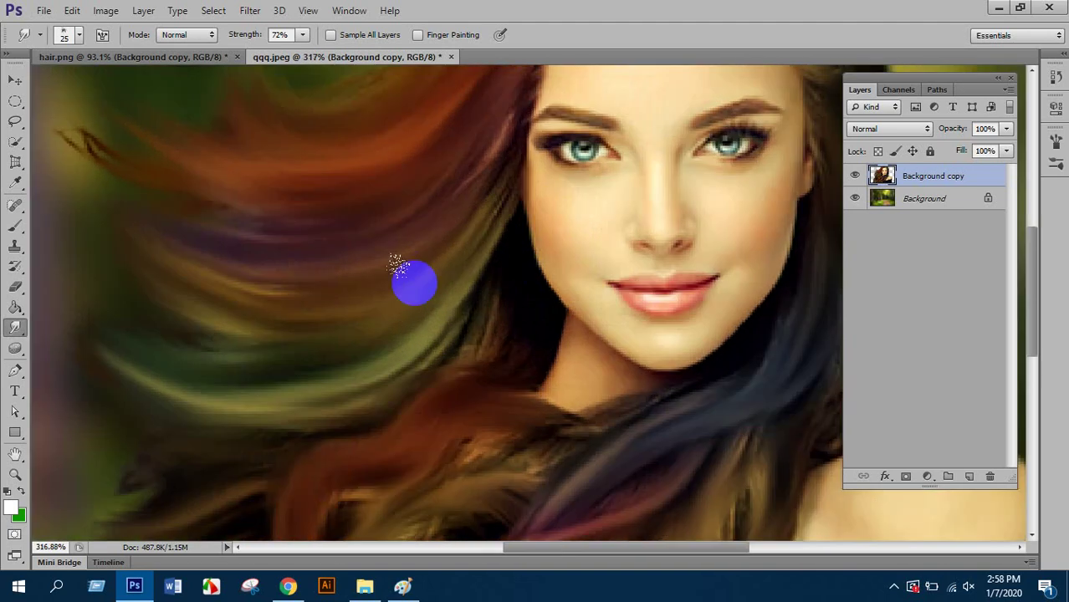
- Undo the Smudge strokes on the hair and view the whole portrait
scroll(325, 240, "down", 4)
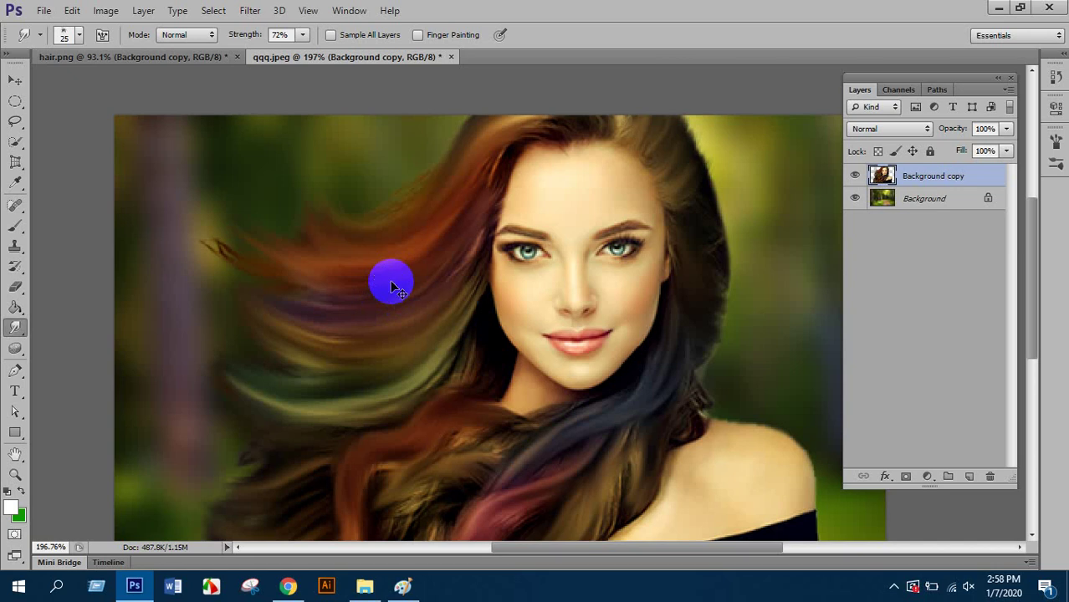
mouse_move(392, 287)
left_mouse_down()
mouse_move(457, 295)
mouse_move(363, 273)
mouse_move(421, 246)
mouse_move(409, 266)
mouse_move(453, 256)
mouse_move(501, 160)
mouse_move(319, 265)
mouse_move(329, 261)
mouse_move(353, 289)
left_mouse_up()
scroll(520, 346, "down", 5)
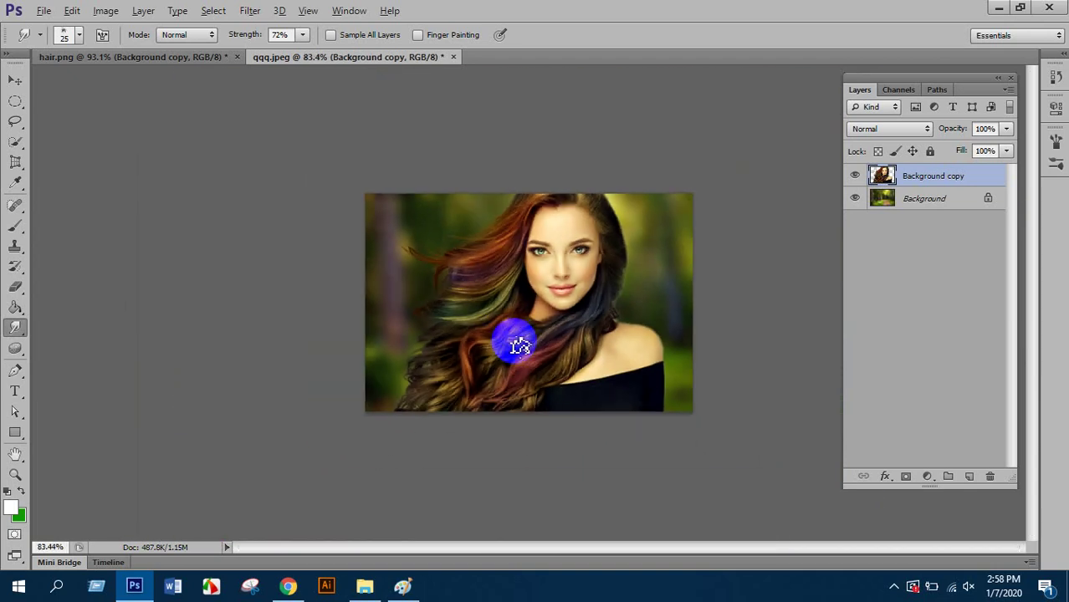
scroll(585, 280, "up", 3)
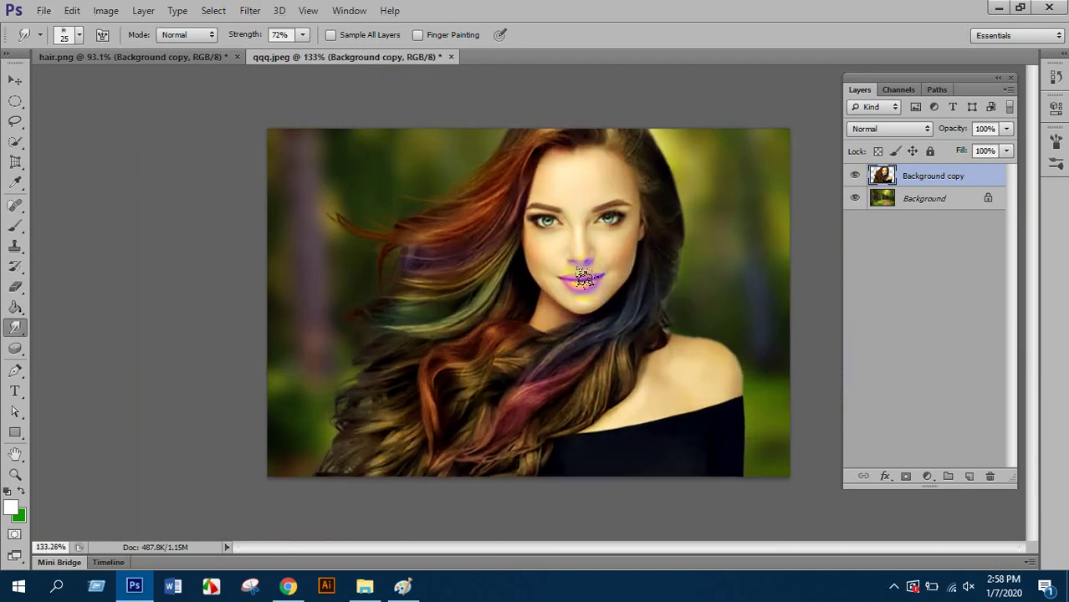
- Examine the face, eyes and colored hair strands up close and in the full composition
scroll(581, 268, "up", 2)
scroll(607, 243, "down", 4)
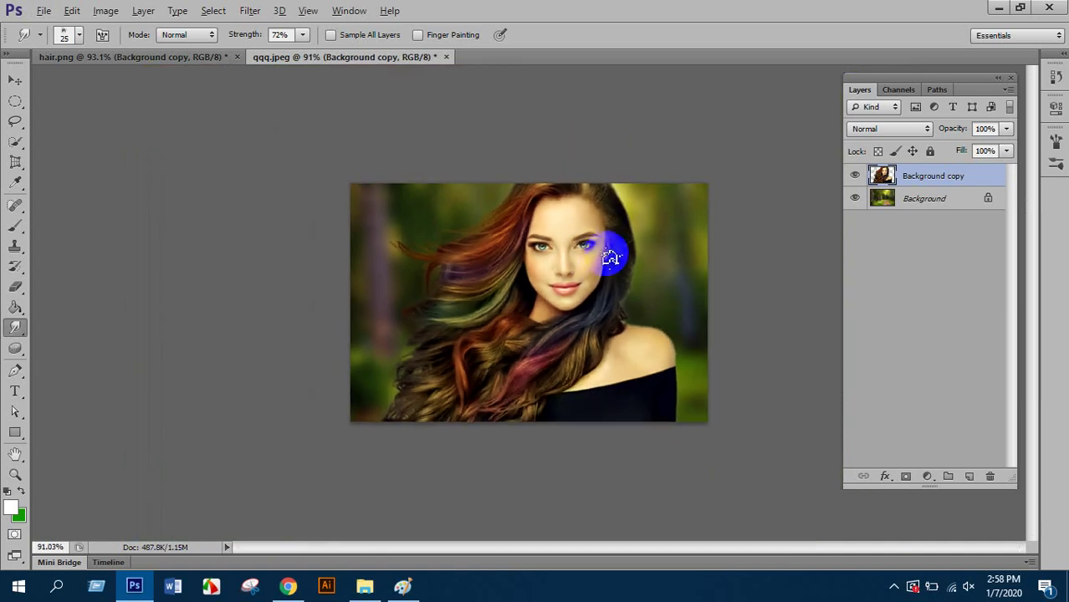
key("alt")
scroll(571, 264, "up", 5)
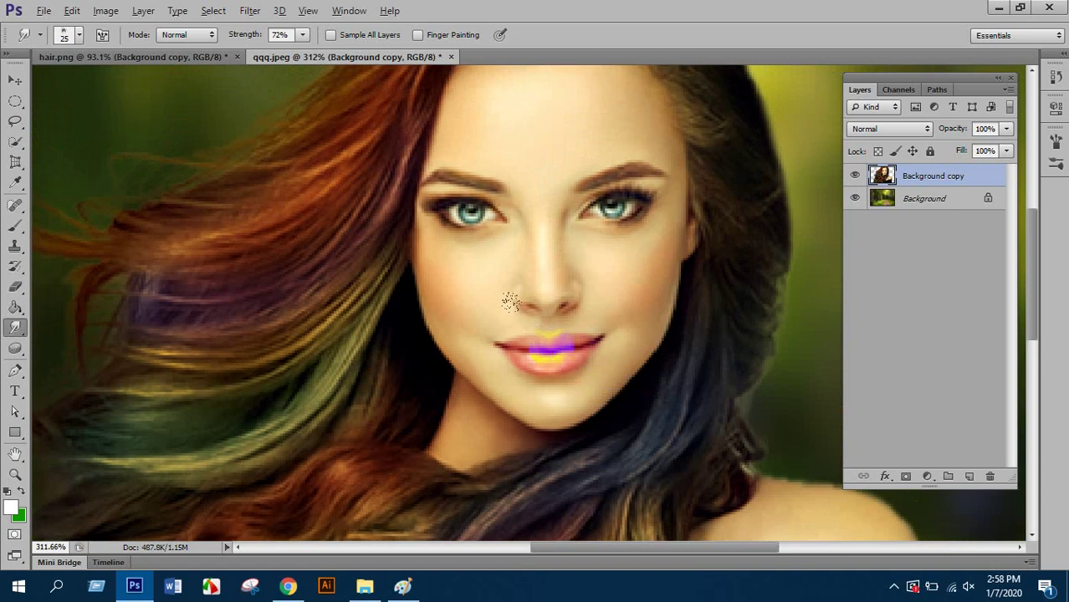
scroll(510, 301, "up", 3)
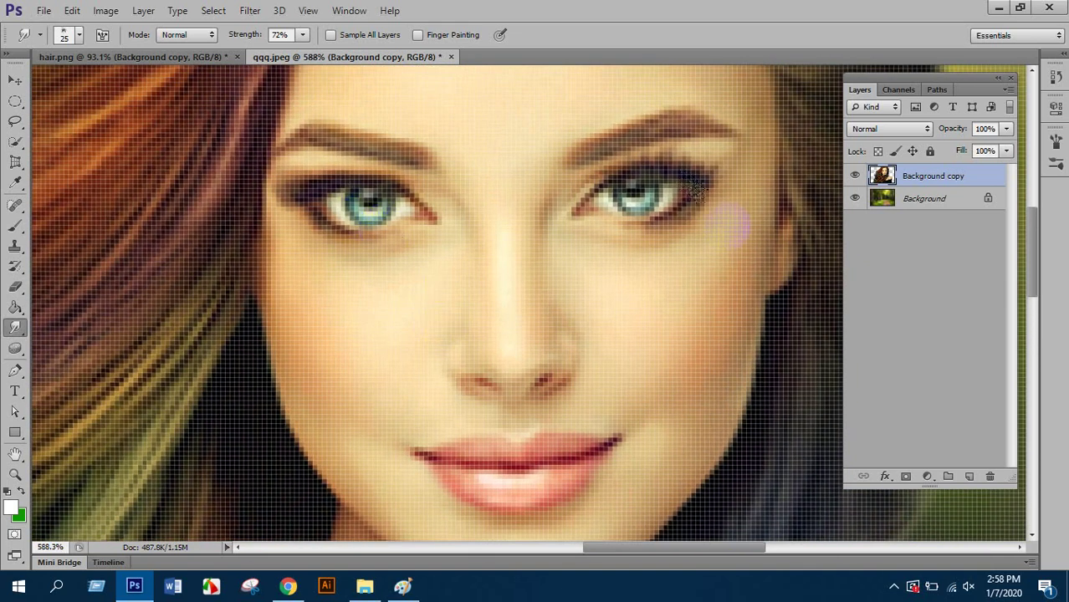
scroll(698, 192, "down", 6)
scroll(713, 225, "up", 5)
scroll(713, 224, "down", 2)
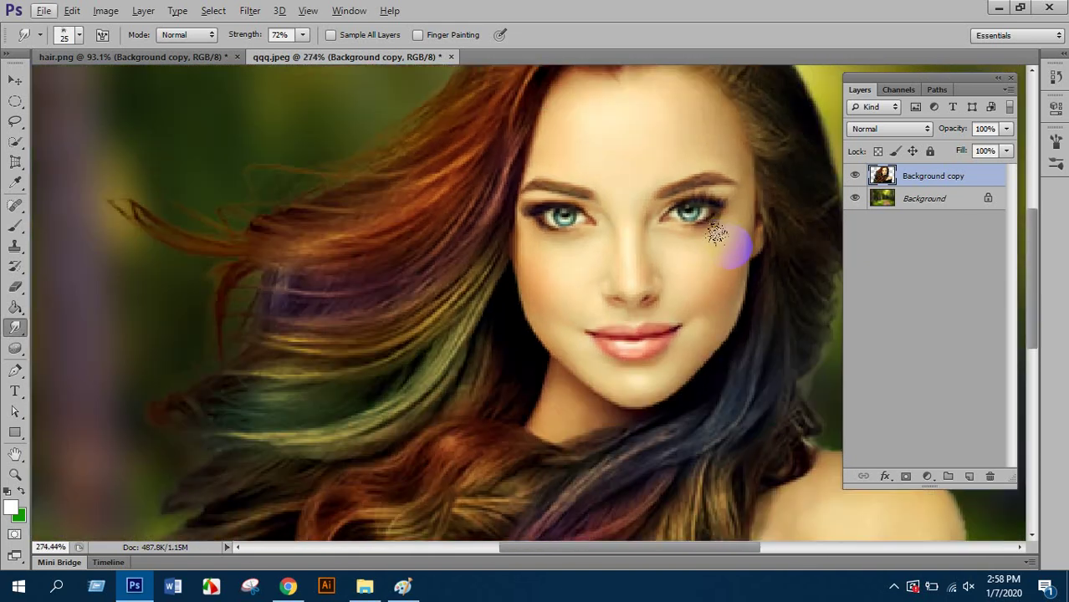
scroll(678, 172, "down", 3)
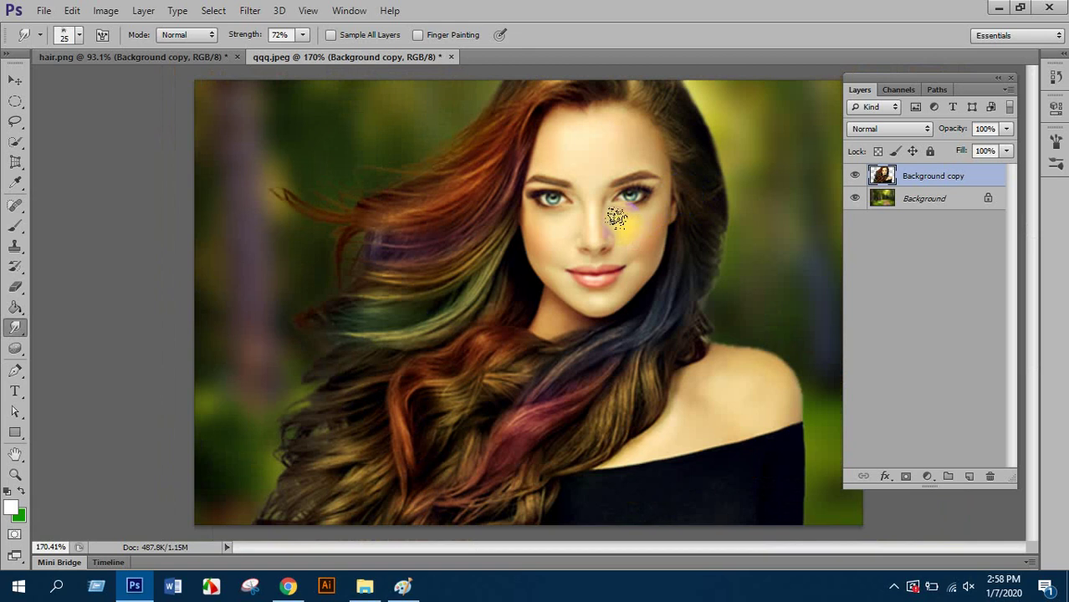
- Outline the woman's upper and lower lips with a Lasso selection on the Background copy layer
scroll(608, 215, "up", 5)
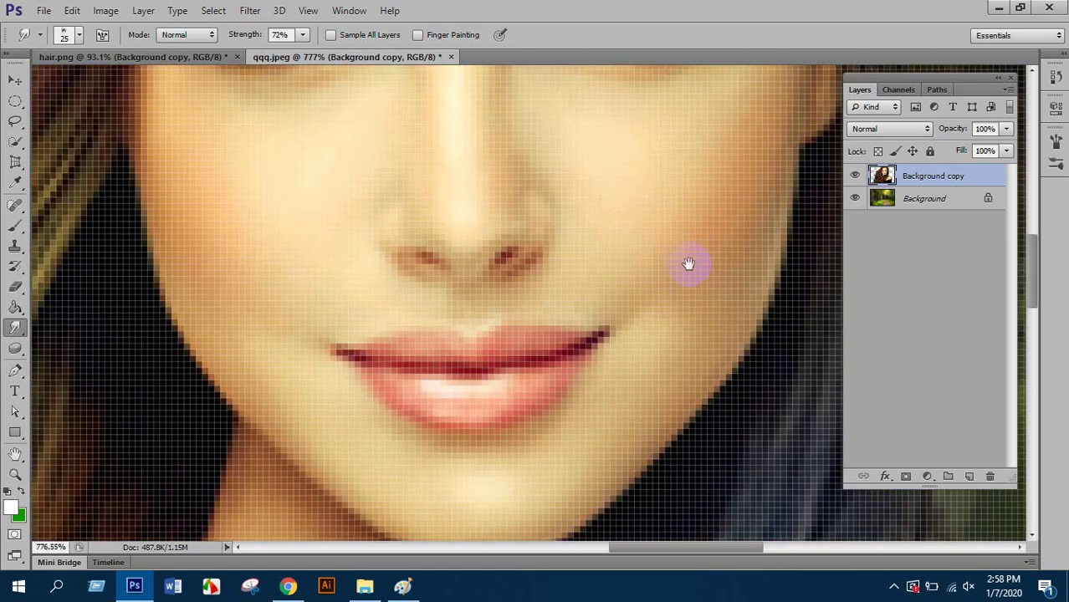
left_click_drag(688, 265, 572, 231)
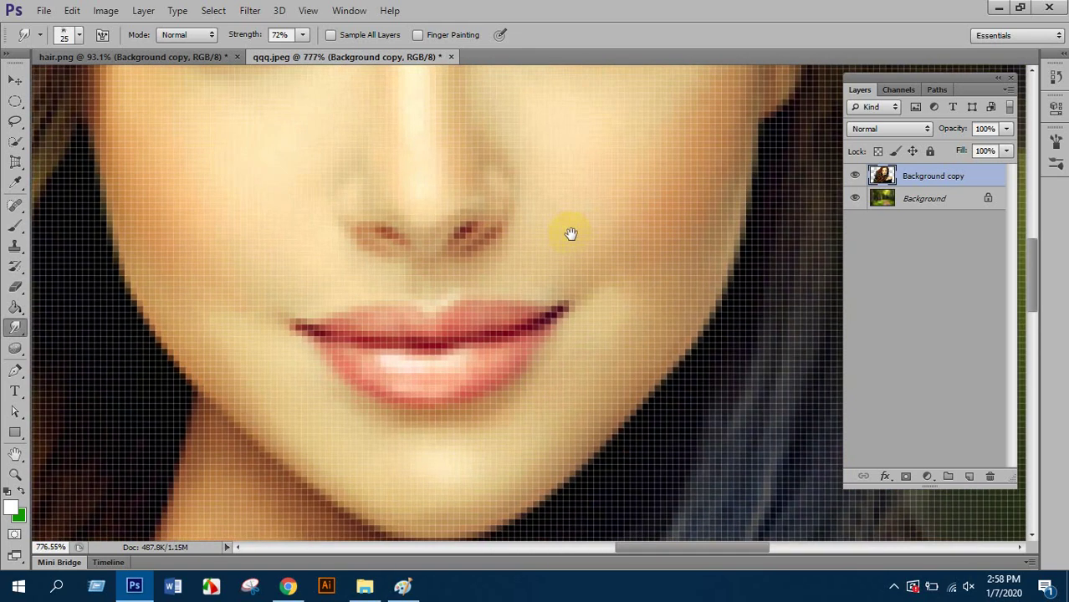
left_click(14, 120)
scroll(309, 351, "up", 2)
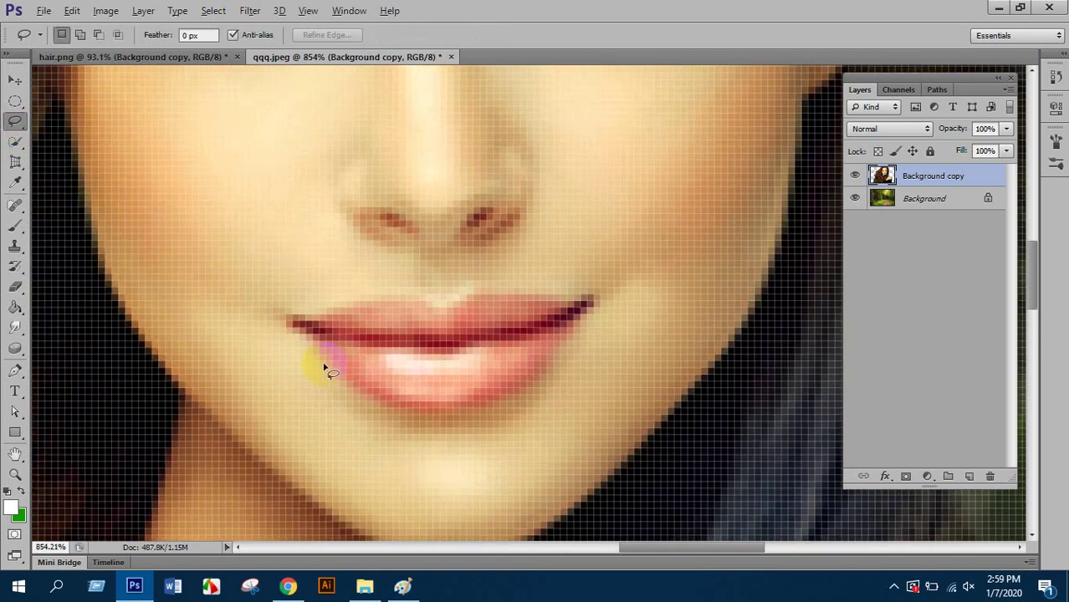
left_click_drag(287, 328, 285, 332)
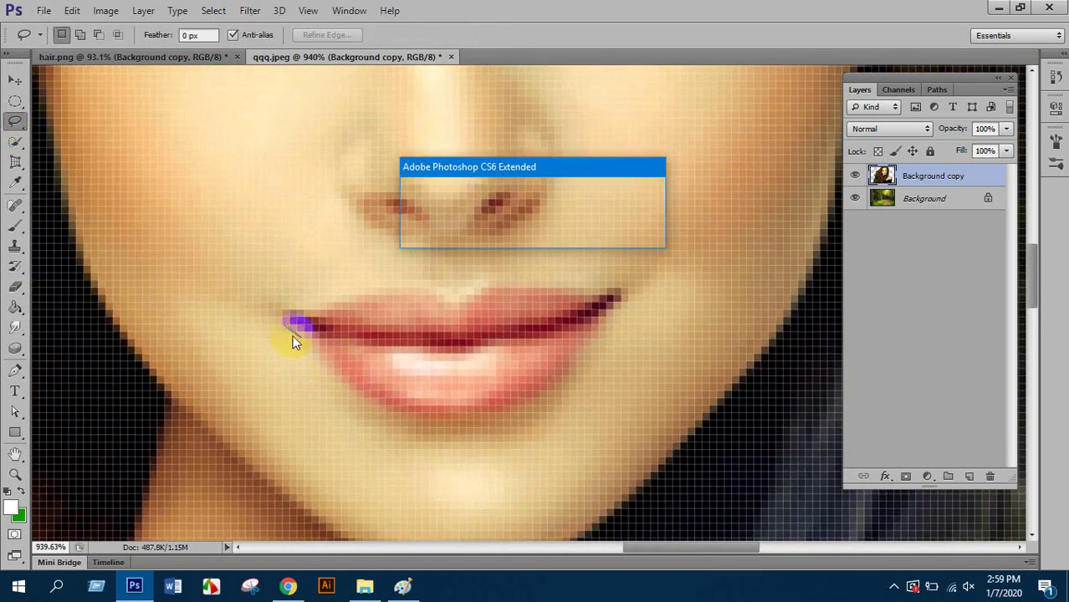
left_click(537, 232)
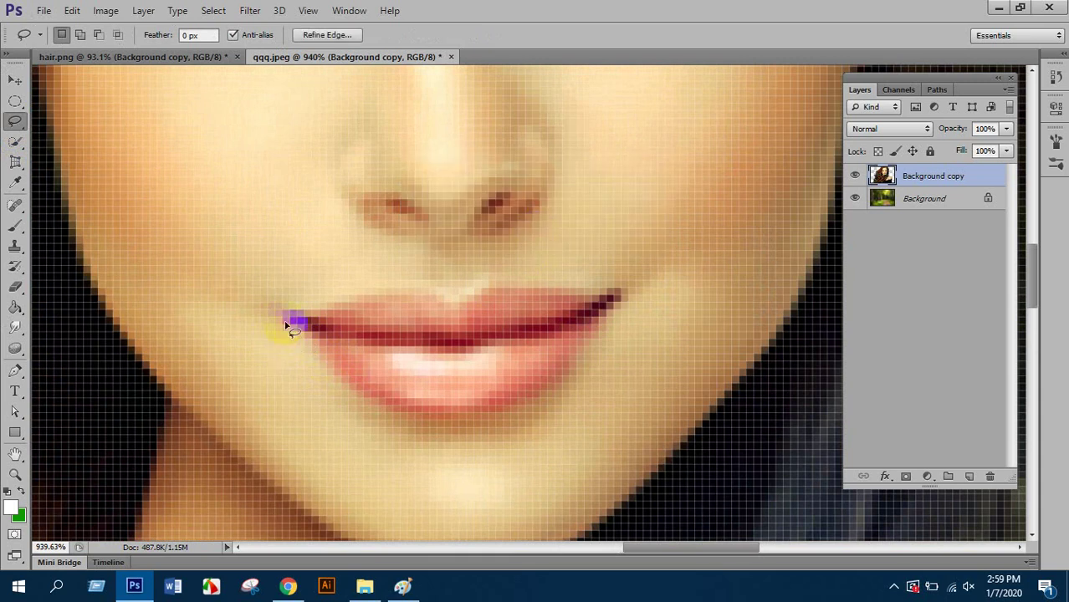
left_click_drag(293, 330, 338, 374)
mouse_move(423, 418)
left_mouse_down()
mouse_move(504, 410)
mouse_move(545, 389)
mouse_move(626, 291)
mouse_move(575, 298)
left_mouse_up()
left_click_drag(383, 298, 291, 318)
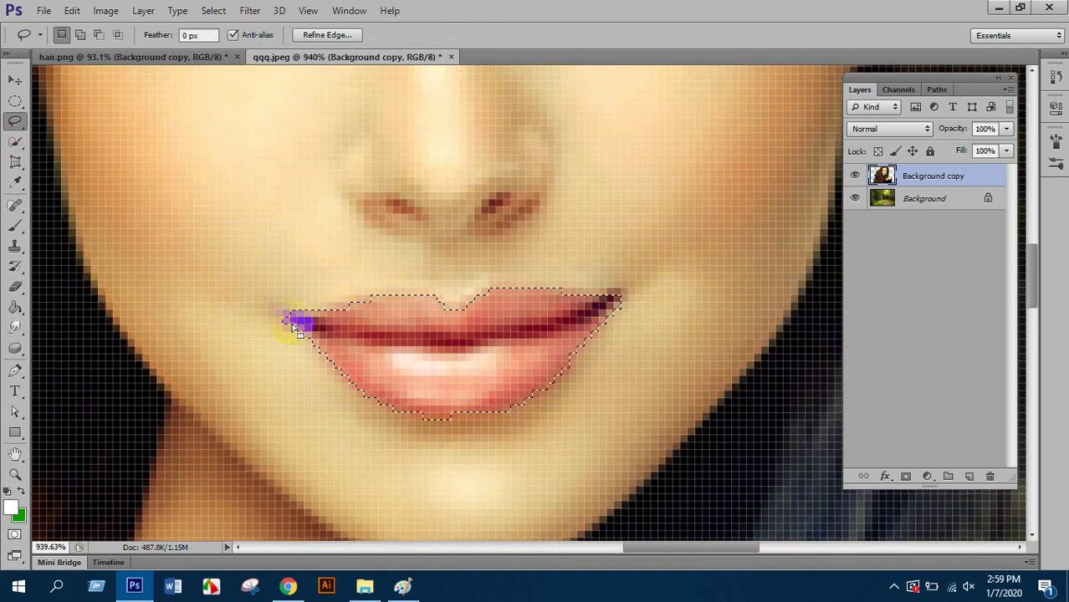
- Feather the lip selection with a radius of 2
right_click(397, 340)
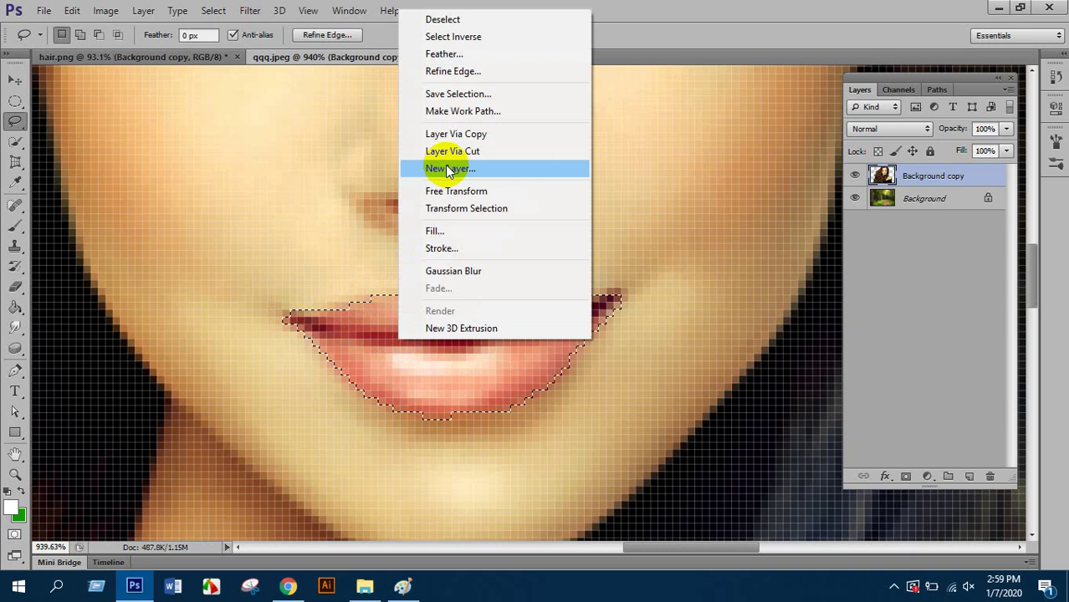
left_click(444, 54)
type("2")
key("Return")
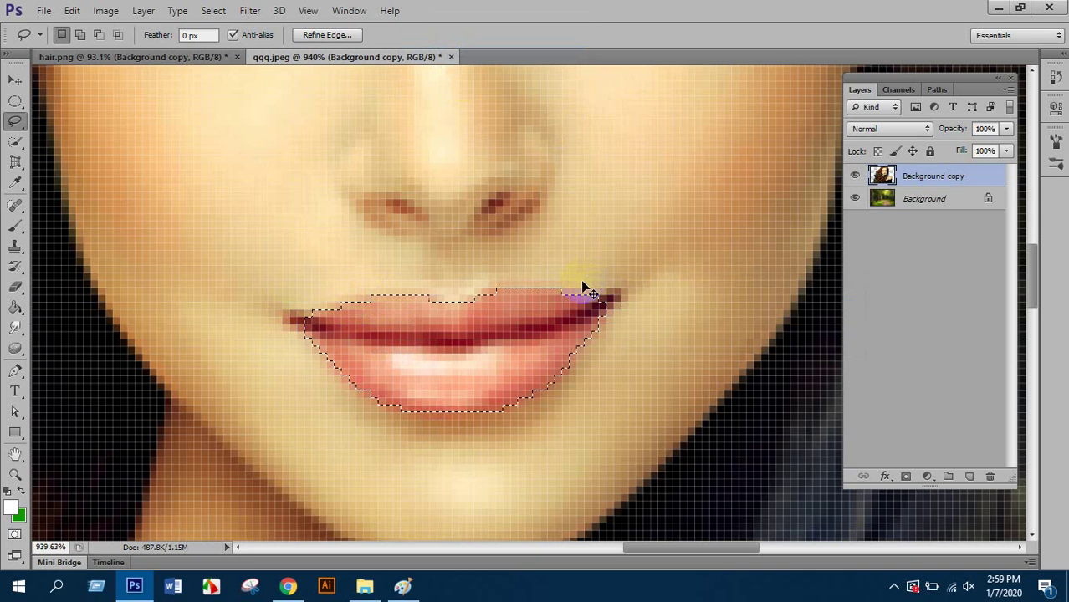
- Recolor the selected lips pink with Color Balance midtone levels +54, -89 and +54, and deselect them
key("ctrl+b")
left_click_drag(817, 329, 749, 355)
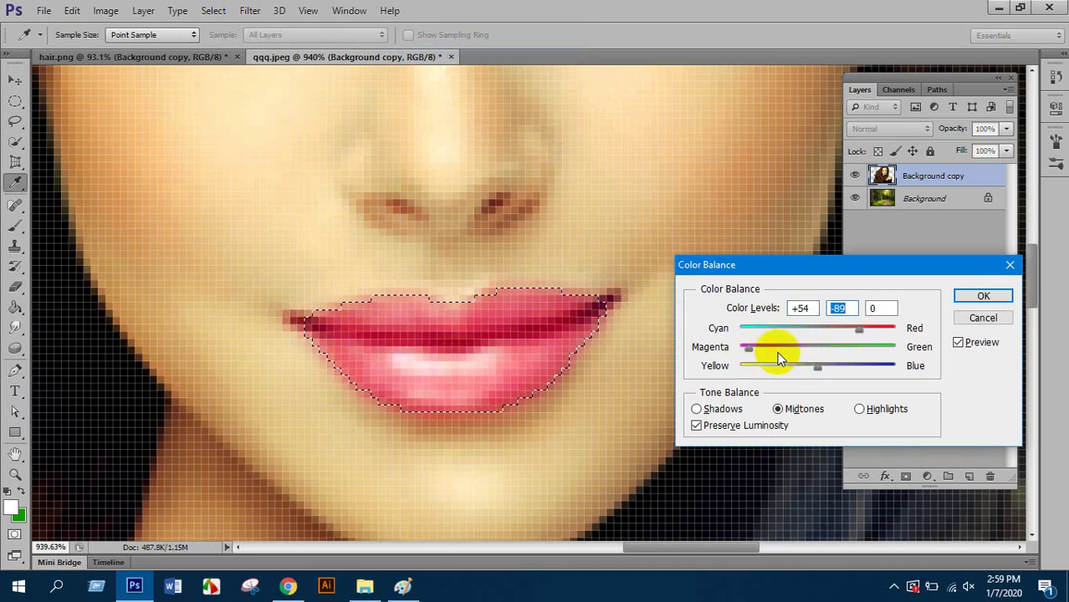
left_click_drag(817, 366, 860, 367)
left_click(983, 295)
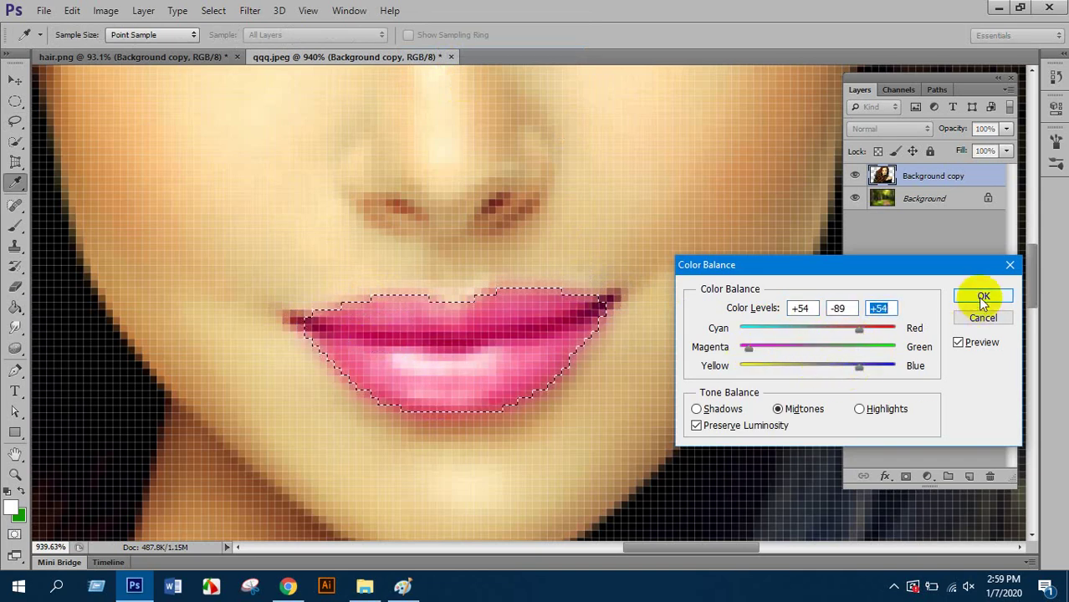
key("ctrl+d")
key("l")
- Add a new layer above the portrait for the eye color and choose a soft round tip for the Brush tool
scroll(473, 323, "down", 5)
scroll(508, 214, "up", 3)
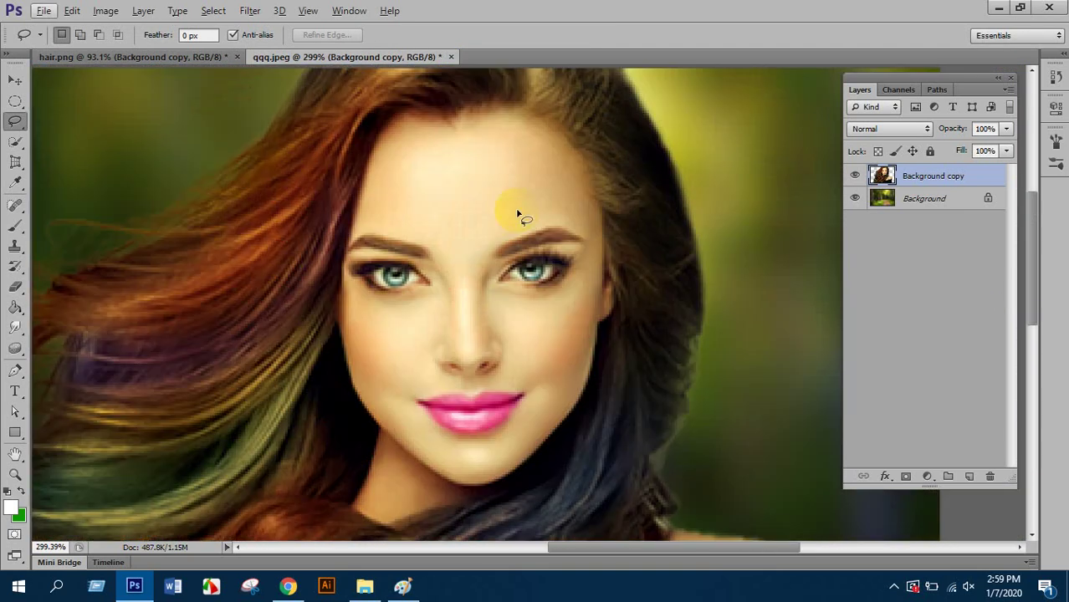
scroll(508, 262, "up", 2)
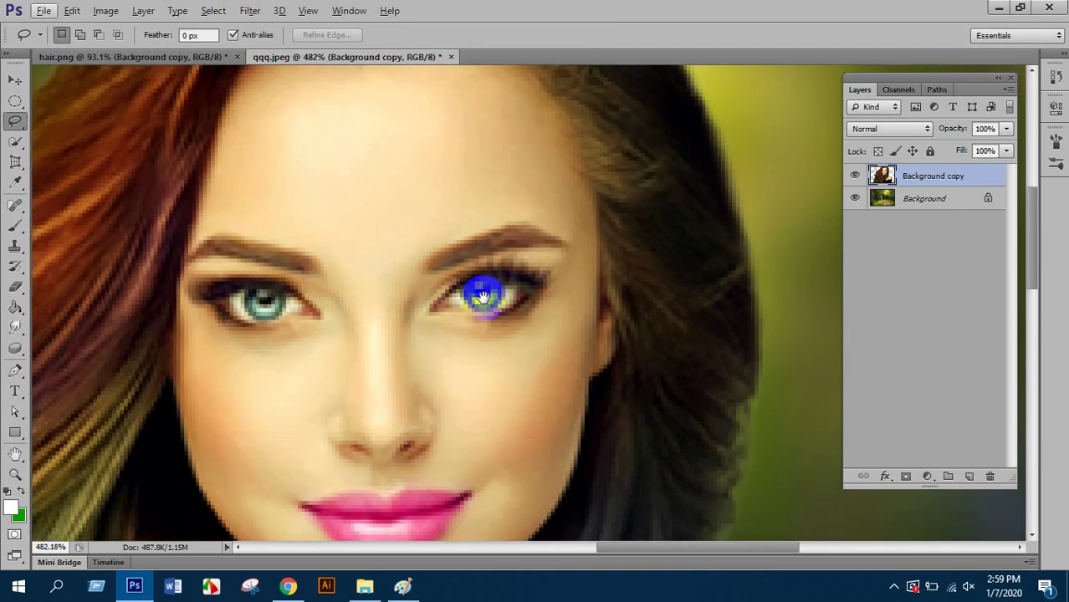
left_click(971, 477)
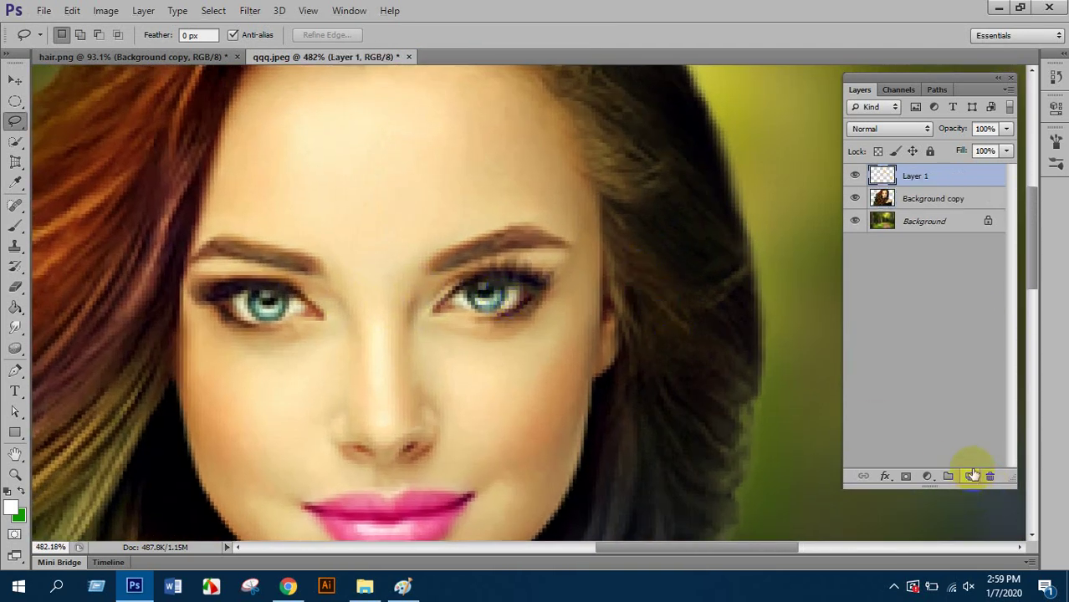
left_click(20, 227)
right_click(23, 232)
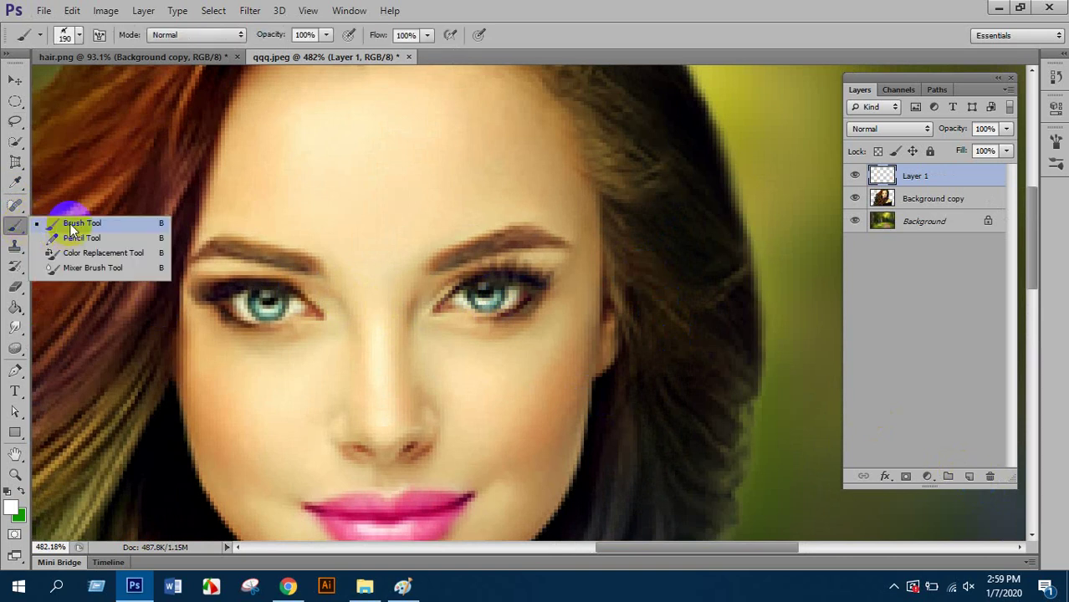
left_click(75, 215)
left_click(79, 34)
left_click(32, 156)
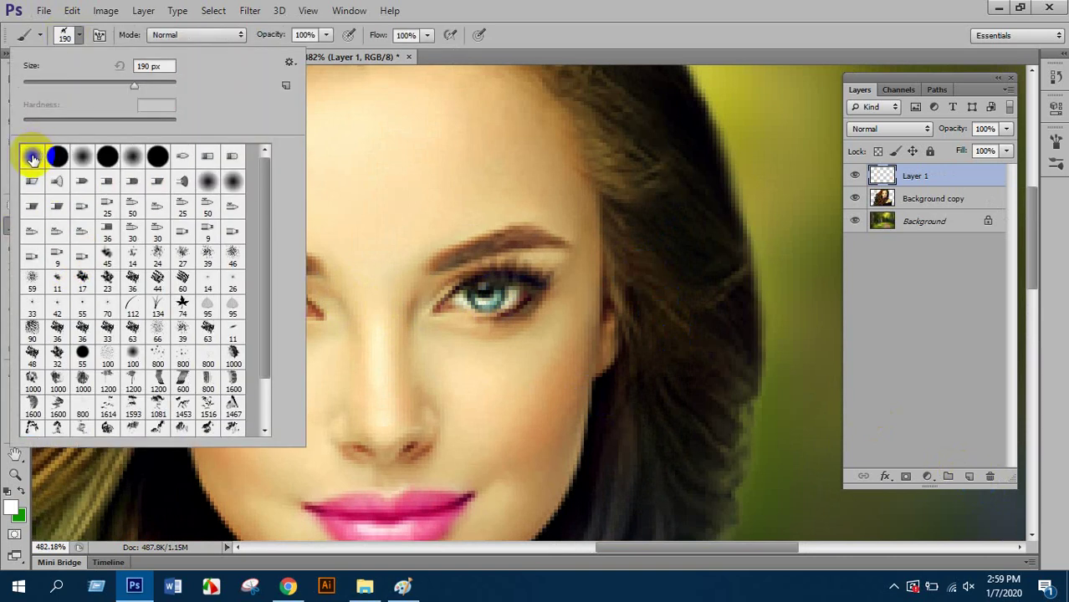
key("Return")
- Set the foreground color to the violet-blue 460dfe
left_click(11, 507)
left_click(852, 204)
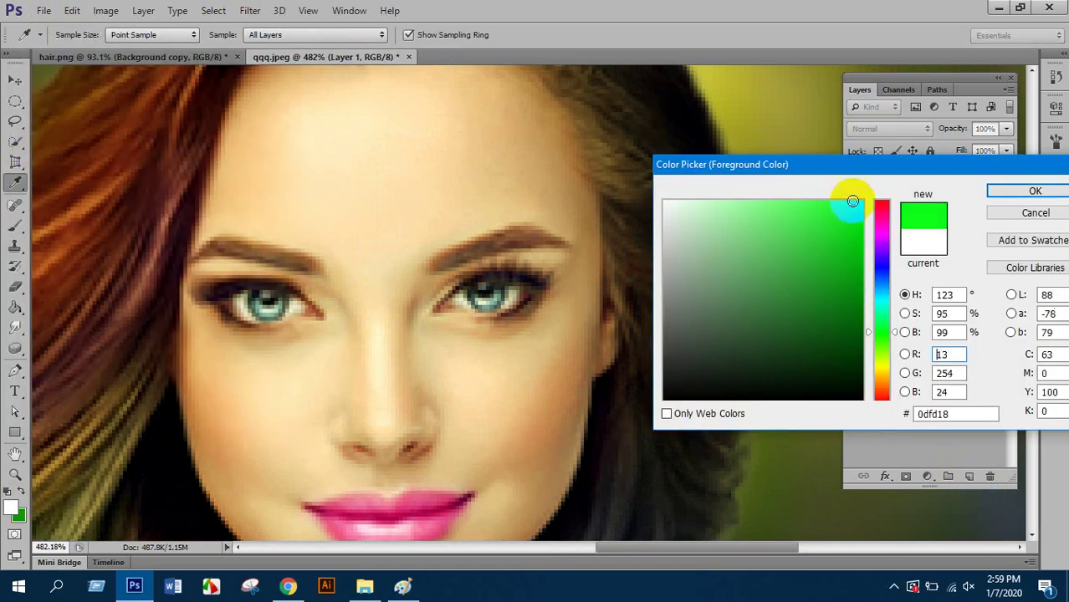
left_click_drag(883, 316, 882, 257)
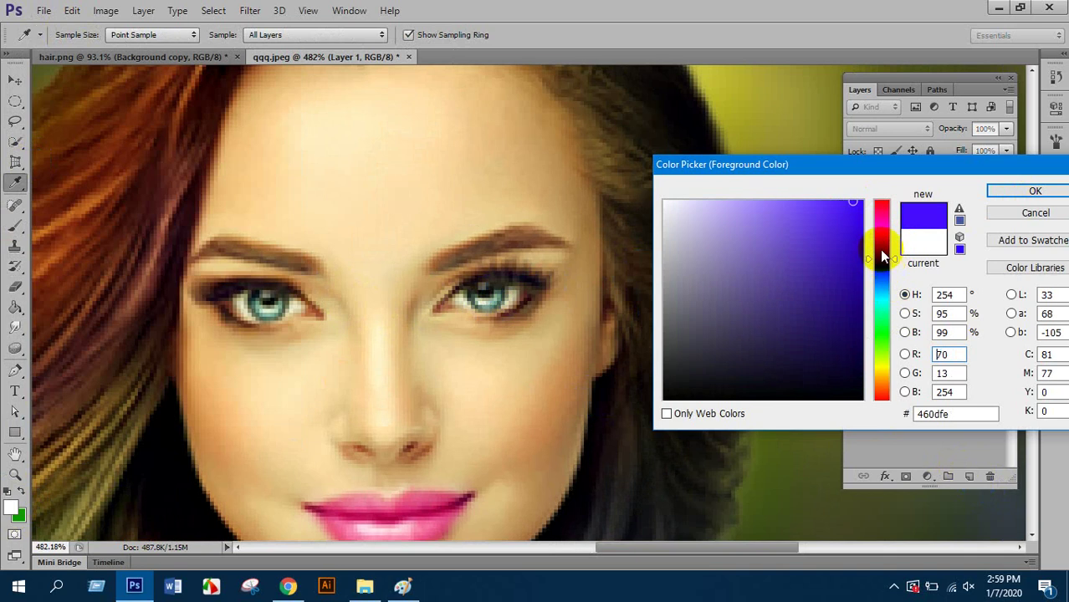
left_click(1007, 191)
- Shrink the brush to iris size and paint violet-blue over the iris nearer the windblown hair
left_click_drag(281, 292, 222, 288)
key("ctrl+z")
key("bracketleft")
key("bracketleft")
key("bracketleft")
key("bracketleft")
left_click(266, 296)
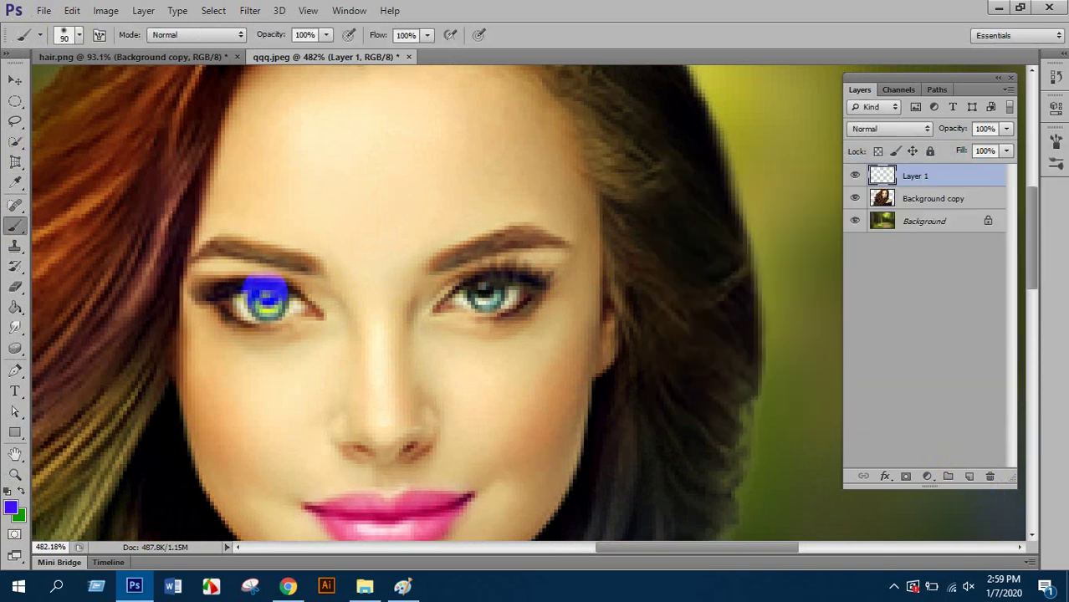
left_click(267, 302)
key("bracketright")
left_click_drag(261, 293, 268, 301)
- Reduce the brush to 10 px and paint violet-blue over the irises of both eyes
left_click_drag(481, 297, 497, 308)
key("ctrl+z")
key("bracketleft")
left_click_drag(473, 294, 485, 291)
key("ctrl+z")
left_click_drag(255, 295, 271, 297)
left_click_drag(477, 294, 483, 291)
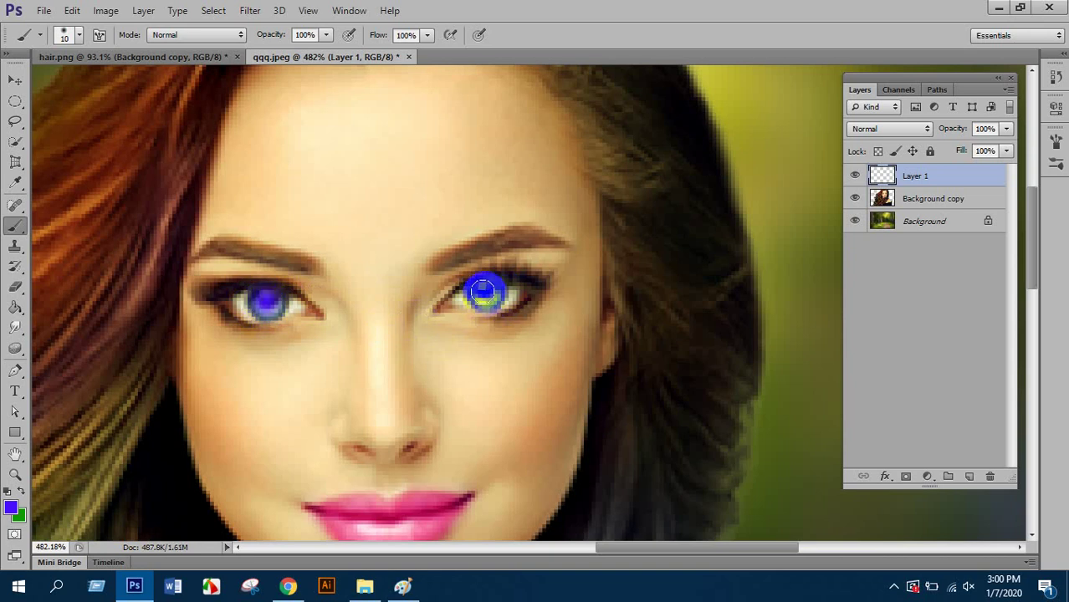
- Set the blending mode of the iris paint layer to Multiply and check the eyes in the wider portrait
scroll(485, 291, "down", 3)
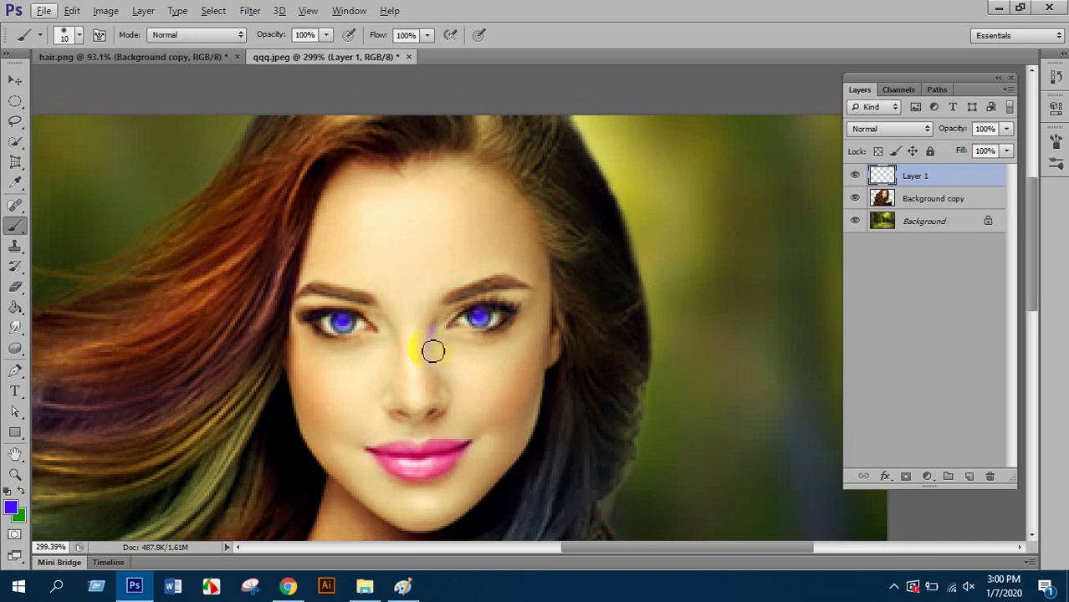
left_click(891, 129)
left_click(862, 196)
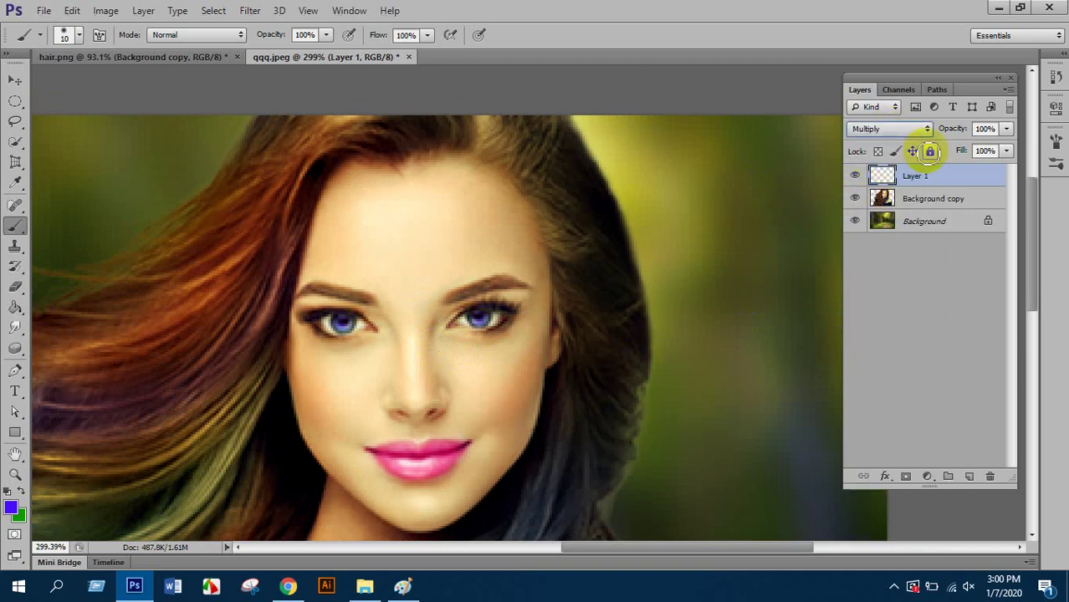
left_click(19, 81)
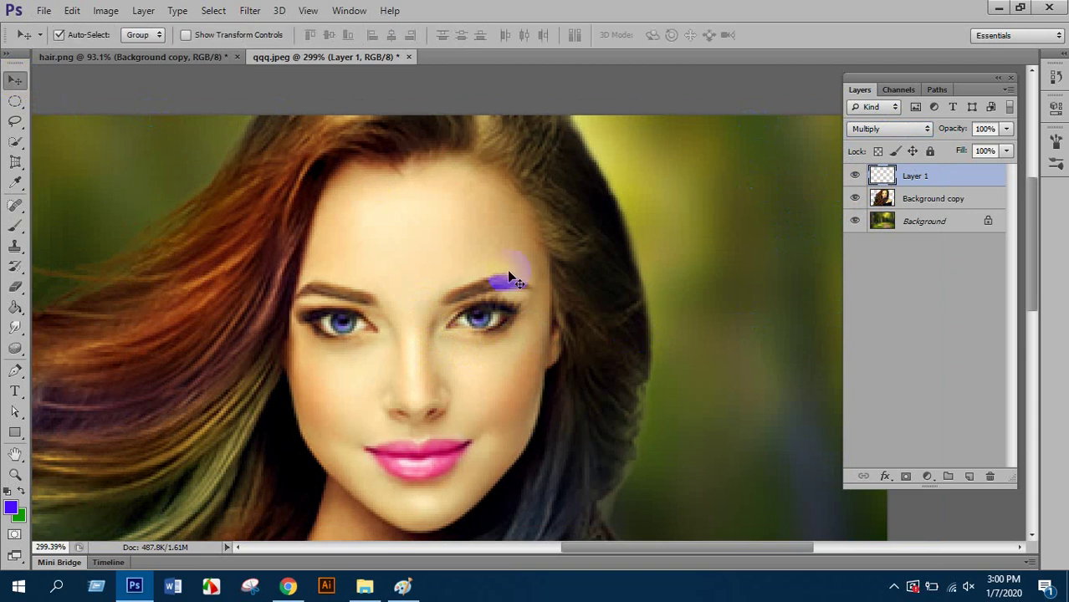
scroll(502, 282, "down", 4)
scroll(673, 258, "up", 2)
scroll(680, 238, "up", 1)
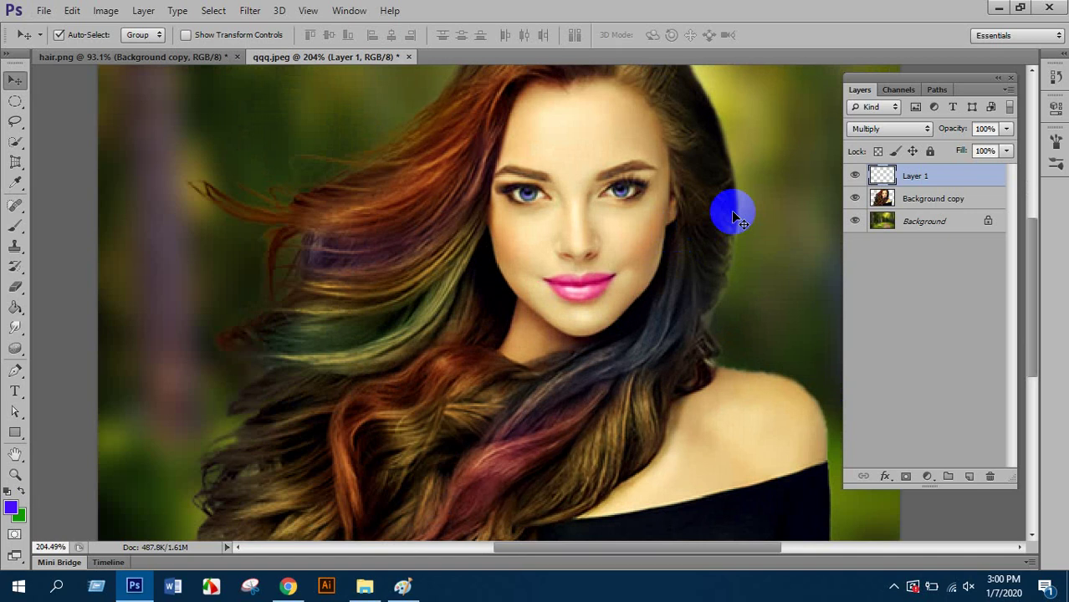
- Take the Brush with a hard round 10 px tip and add a new layer above the iris paint layer
left_click(15, 226)
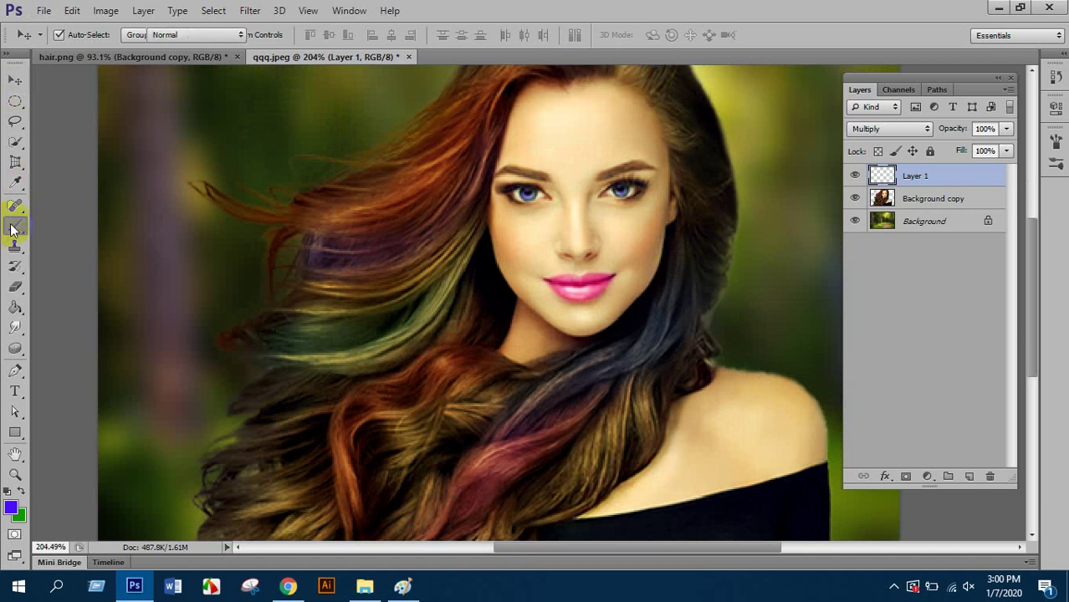
left_click(64, 34)
double_click(57, 156)
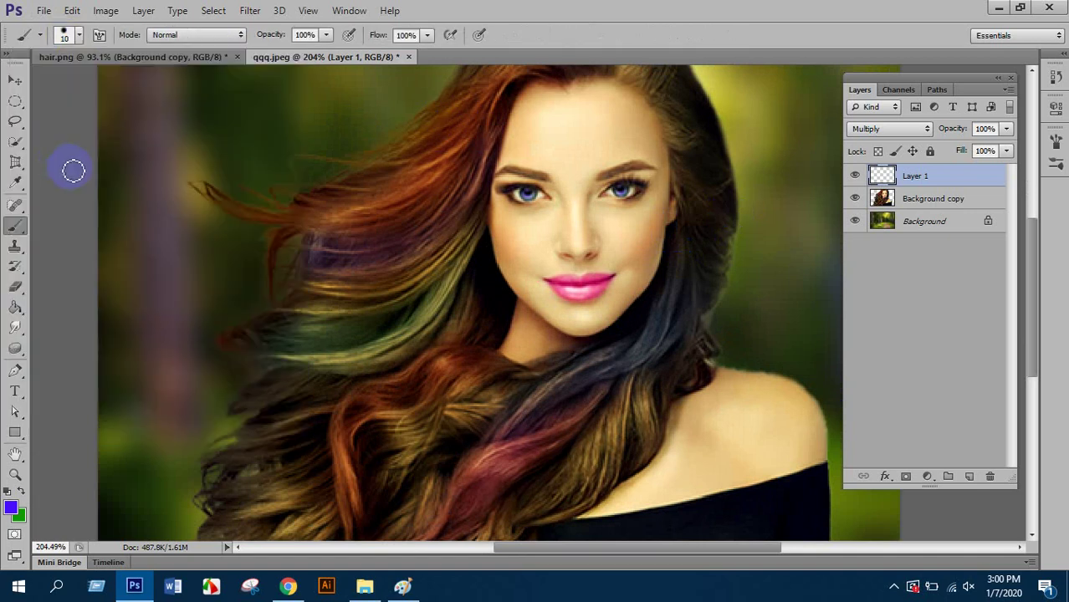
left_click(21, 491)
left_click(71, 41)
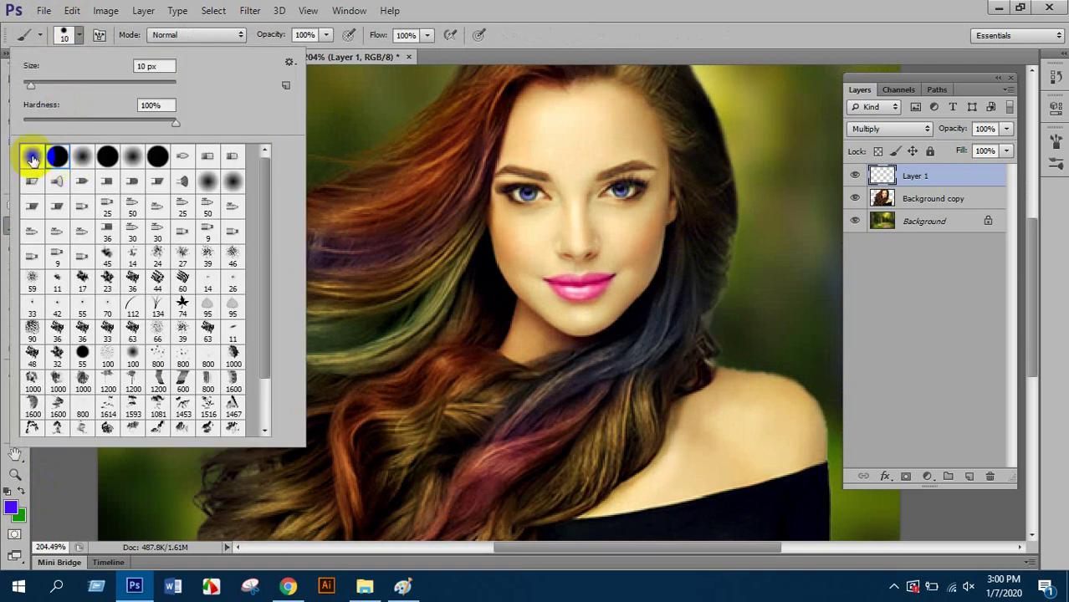
left_click_drag(492, 208, 508, 218)
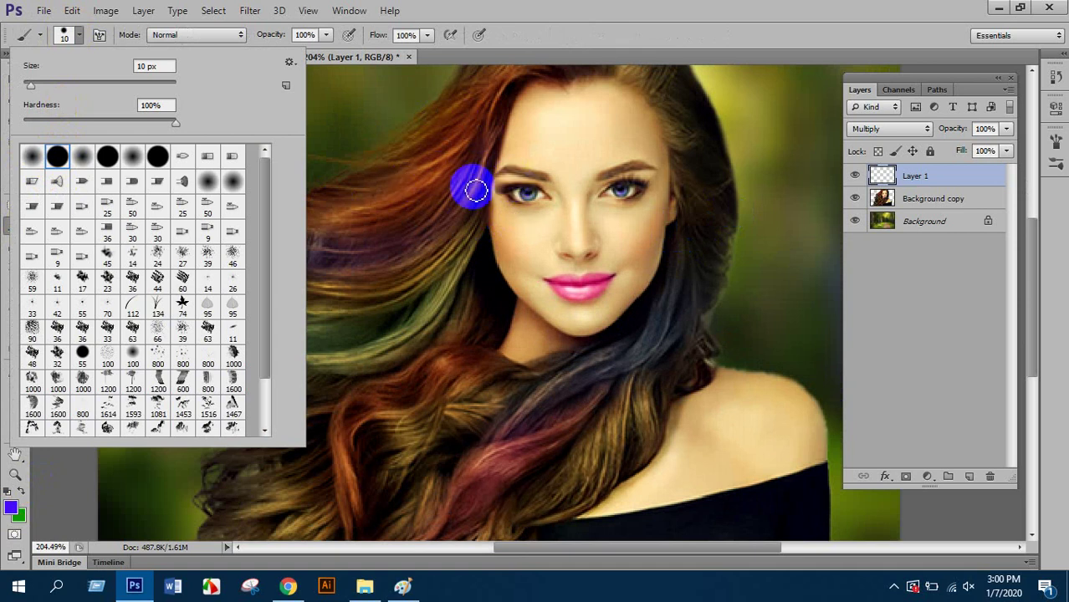
left_click(969, 476)
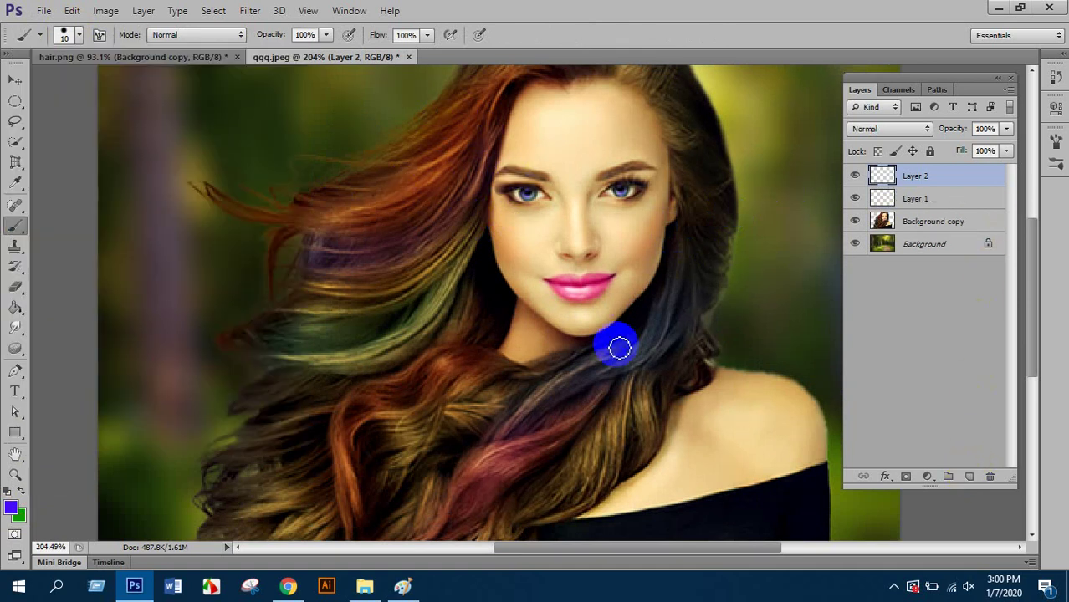
- Set the foreground color to pure red ff0000
left_click(10, 507)
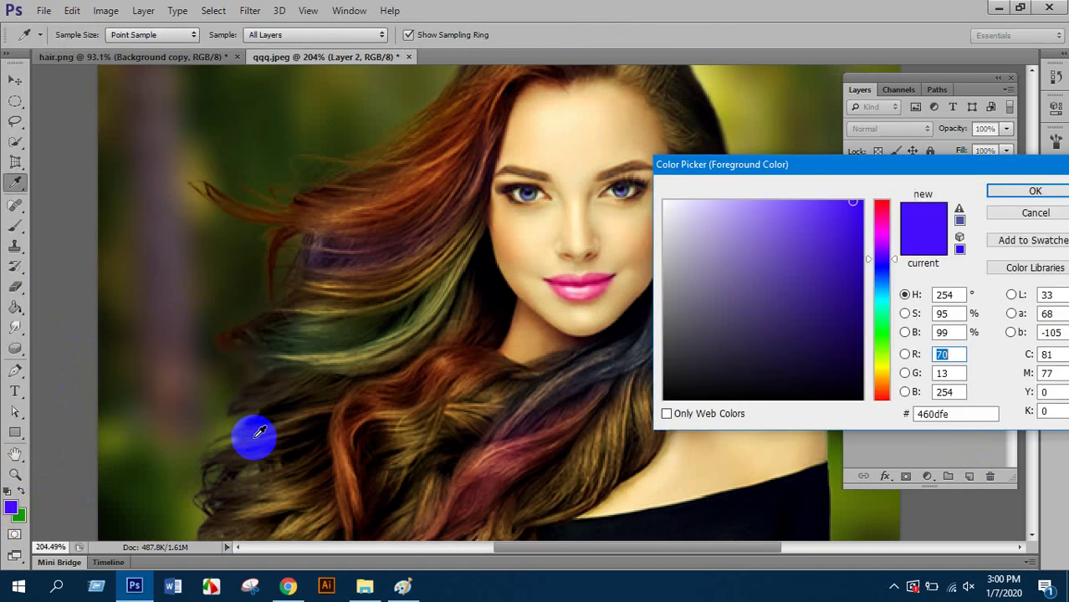
left_click(597, 288)
mouse_move(833, 209)
left_mouse_down()
mouse_move(885, 184)
mouse_move(871, 190)
left_mouse_up()
left_click(1014, 190)
key("b")
- Reduce the brush to 7 px and paint a round red bindi between the eyebrows on the new layer
scroll(544, 171, "up", 4)
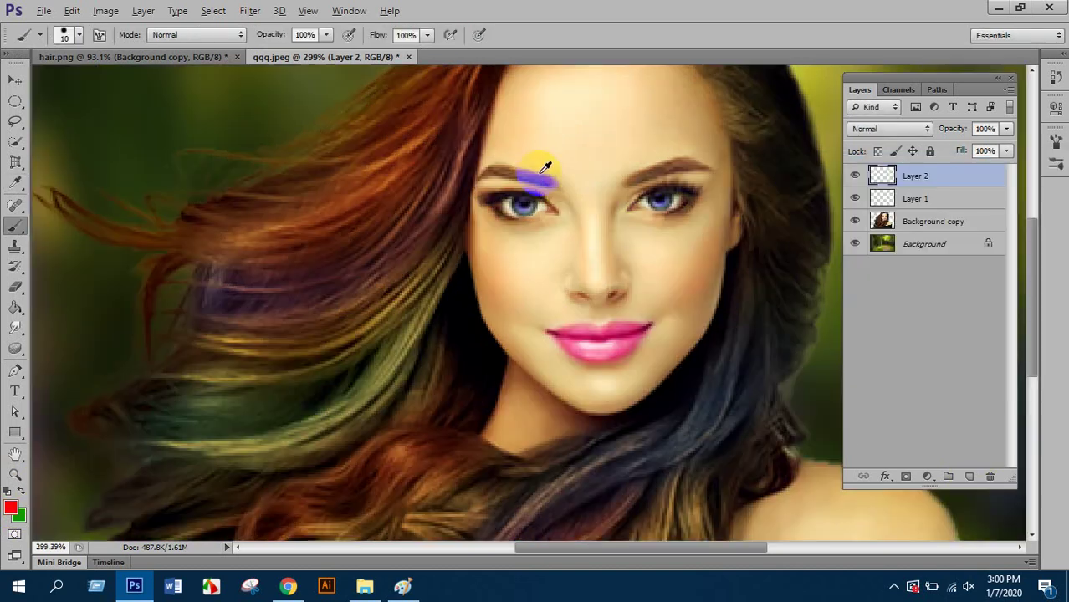
key("alt")
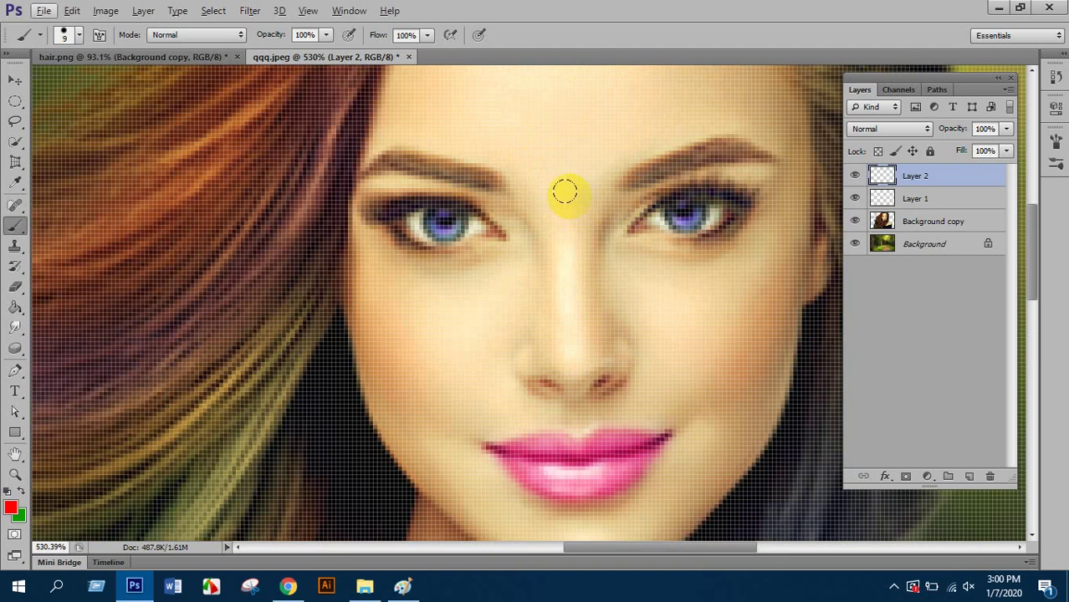
key("bracketleft")
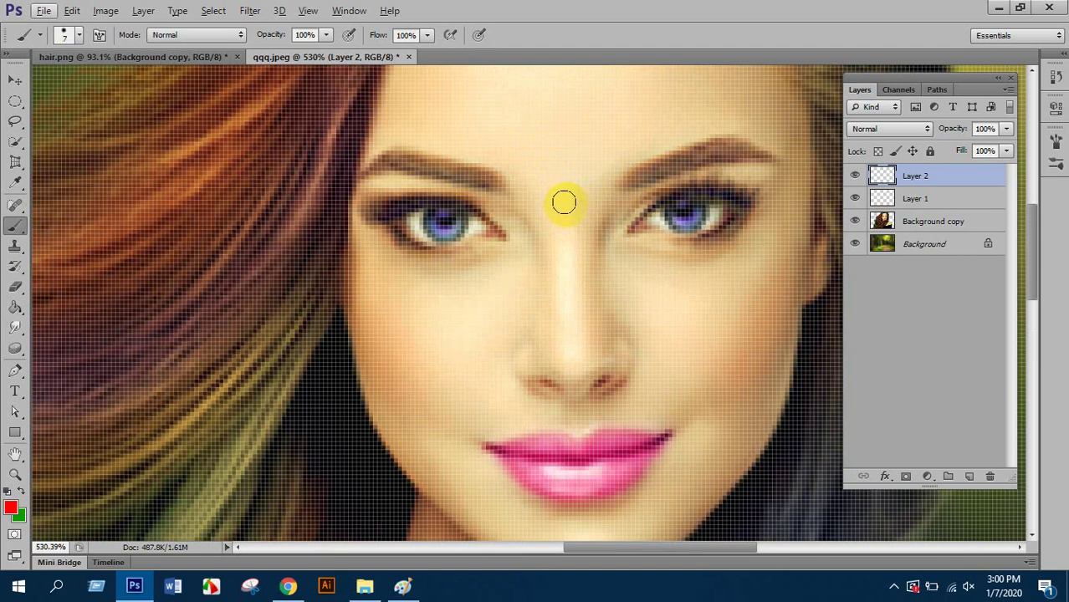
left_click(564, 201)
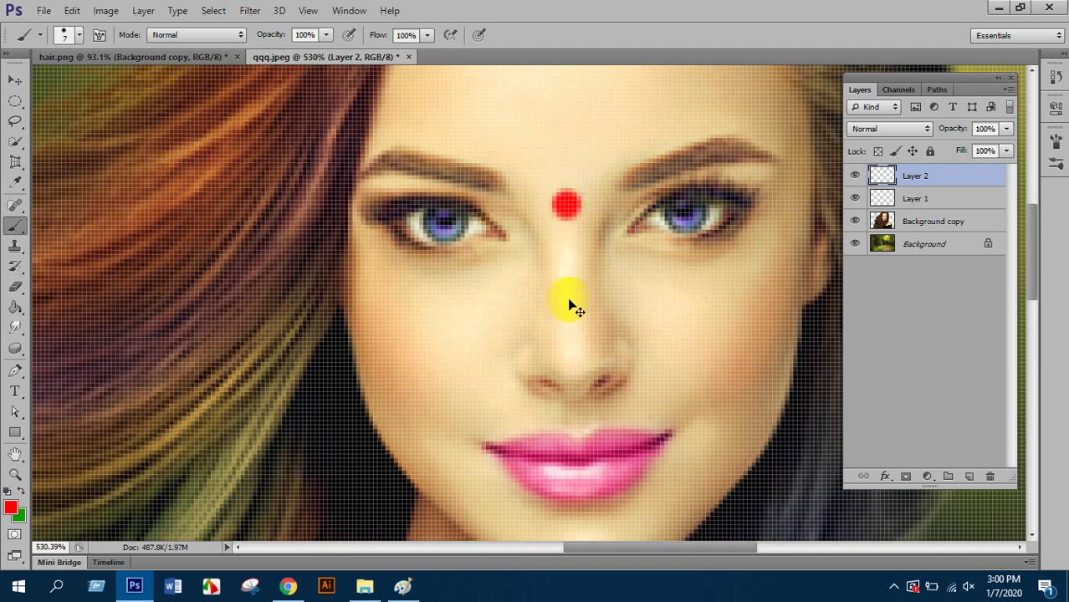
key("ctrl+z")
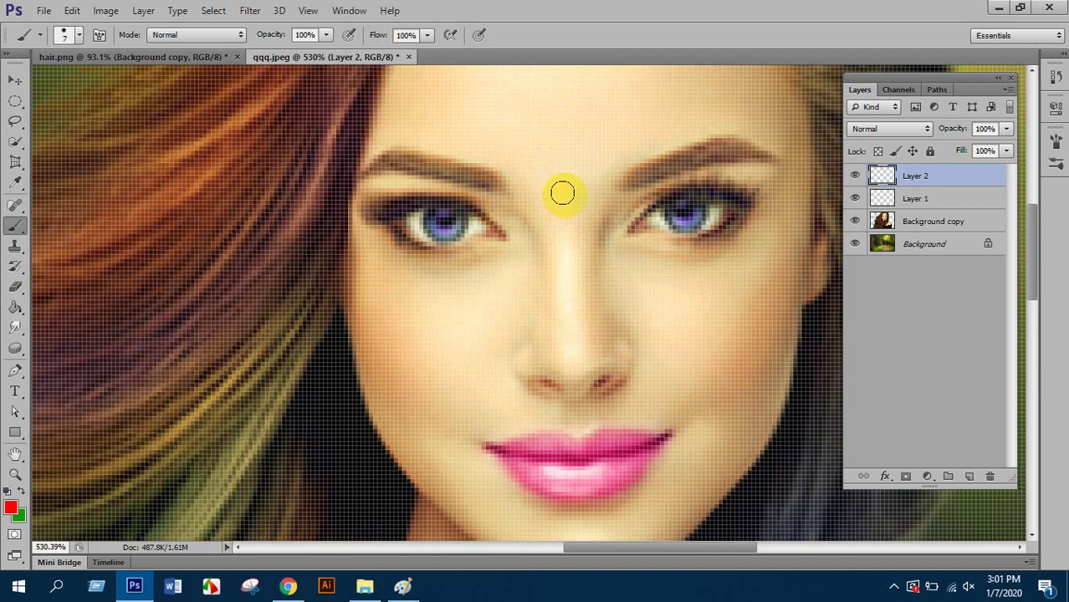
left_click(562, 193)
- Set the foreground color to blue 0000f1 and paint a 4 px dot on the lower part of the red bindi
left_click(10, 507)
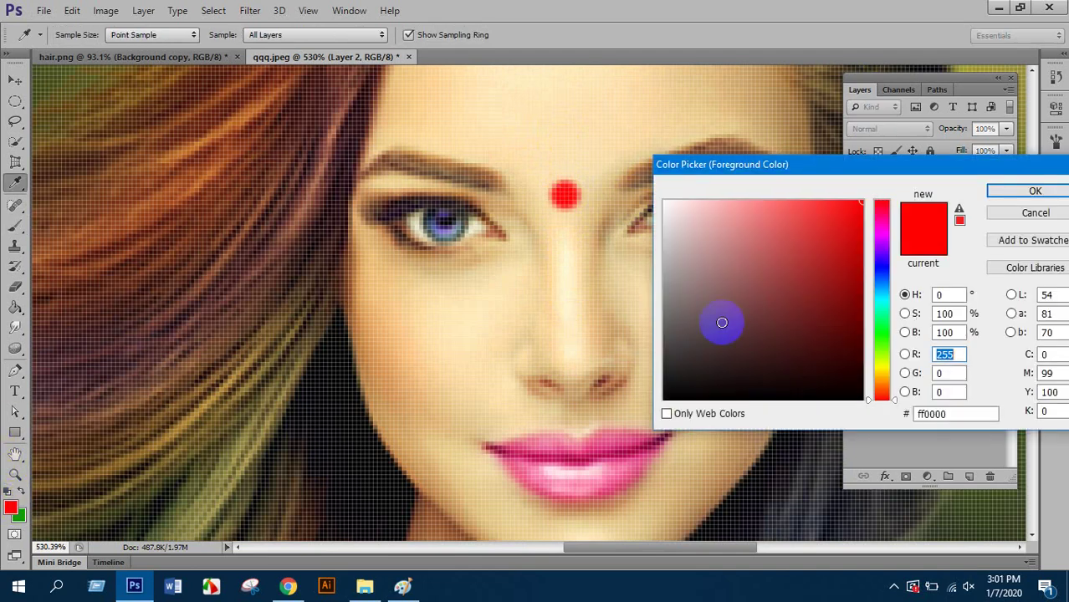
left_click(883, 266)
left_click(862, 211)
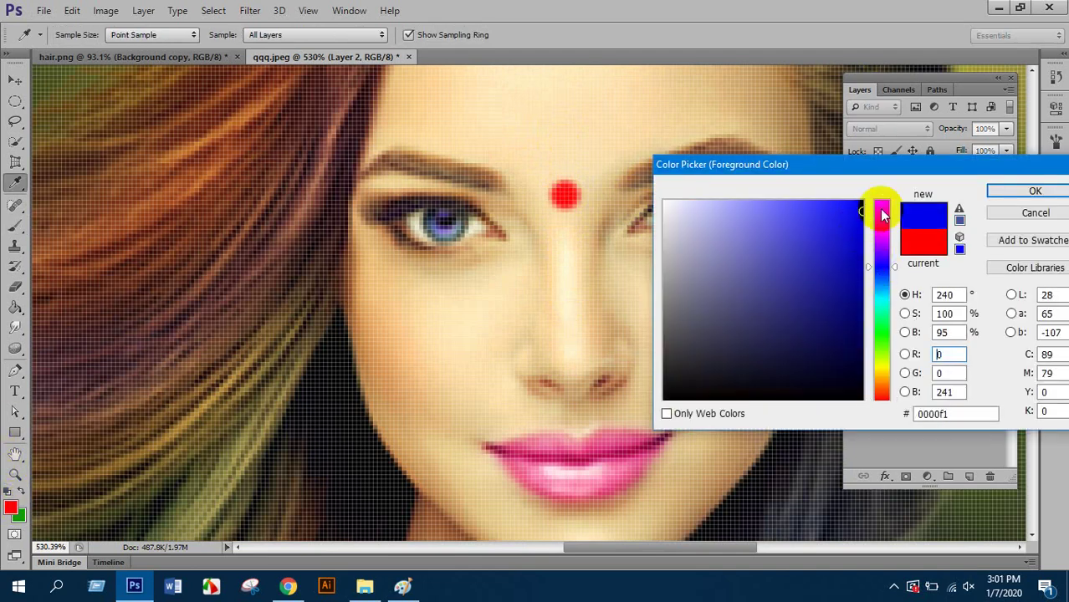
left_click(1032, 192)
key("b")
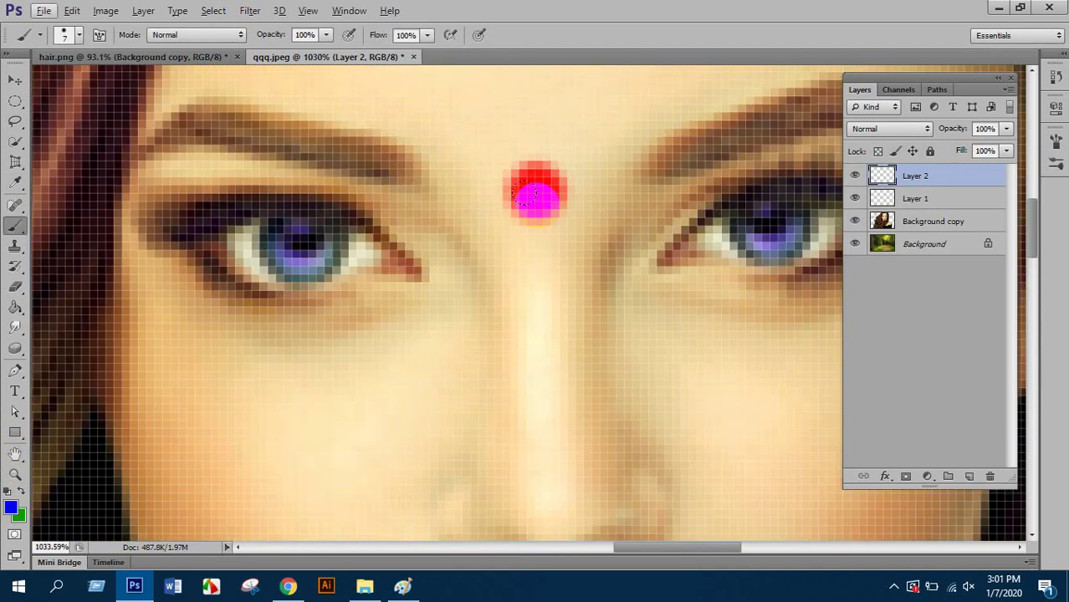
left_click(530, 201)
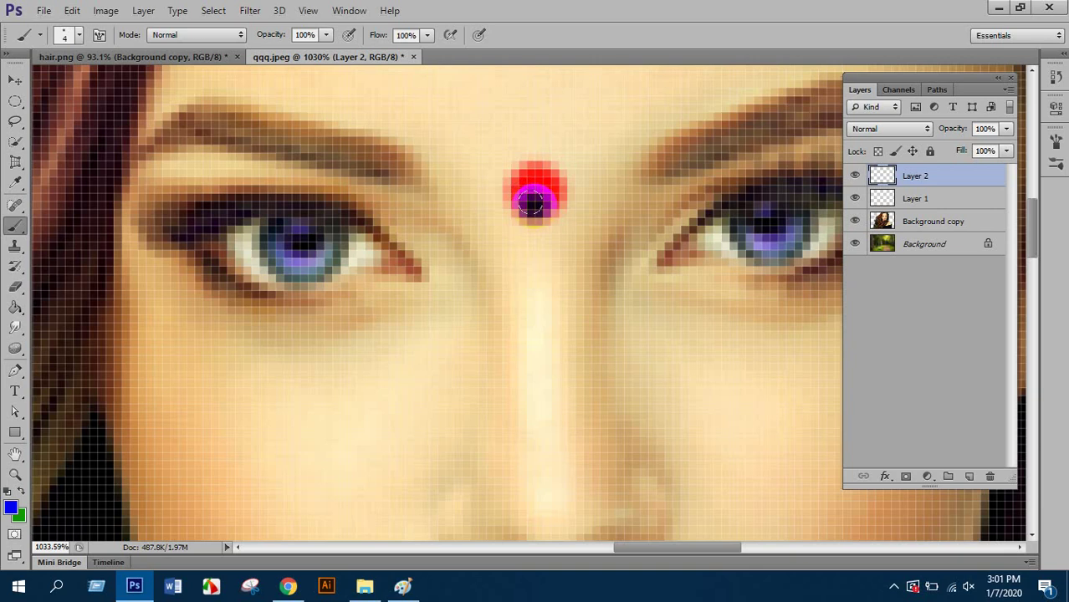
scroll(569, 296, "down", 6)
scroll(570, 296, "down", 2)
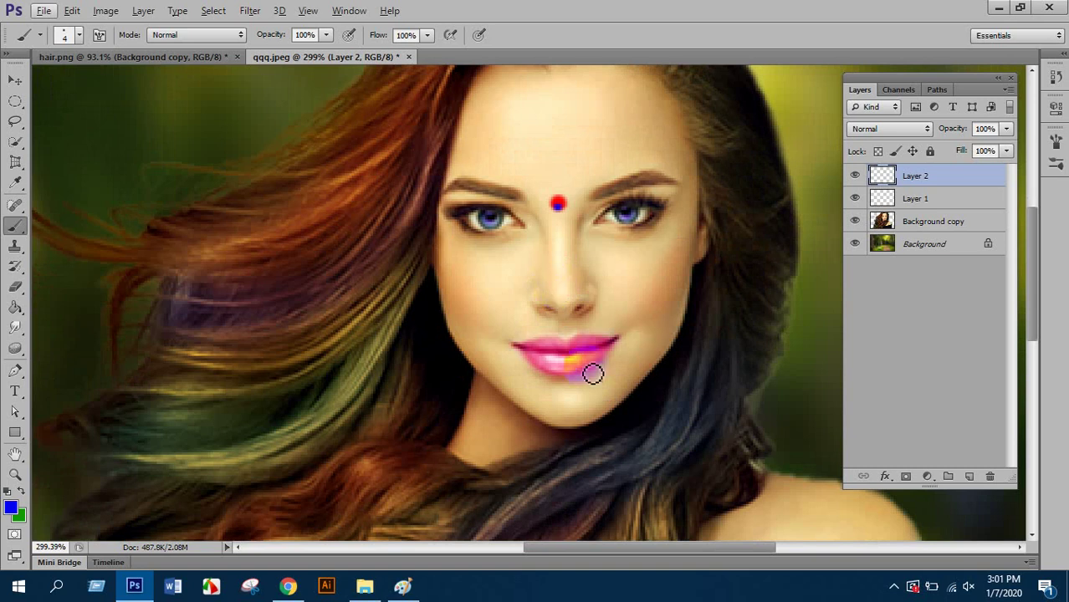
- Set the foreground color to black
left_click(10, 507)
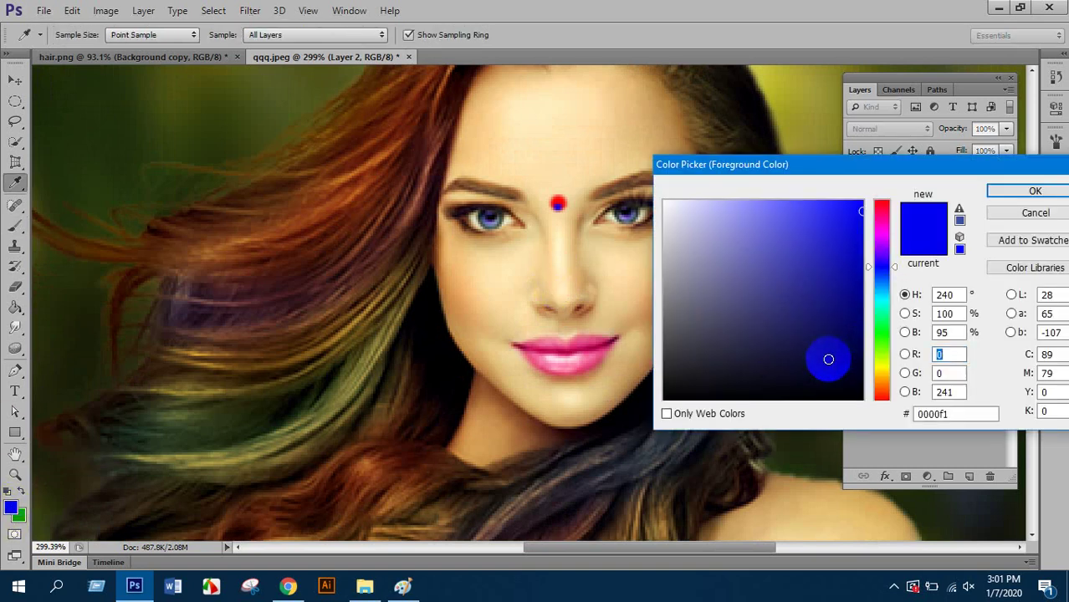
left_click(858, 399)
left_click(1031, 191)
- Try a black 2 px beauty mark on the skin beside and below the corner of the mouth
scroll(623, 397, "up", 3)
key("bracketleft")
key("bracketleft")
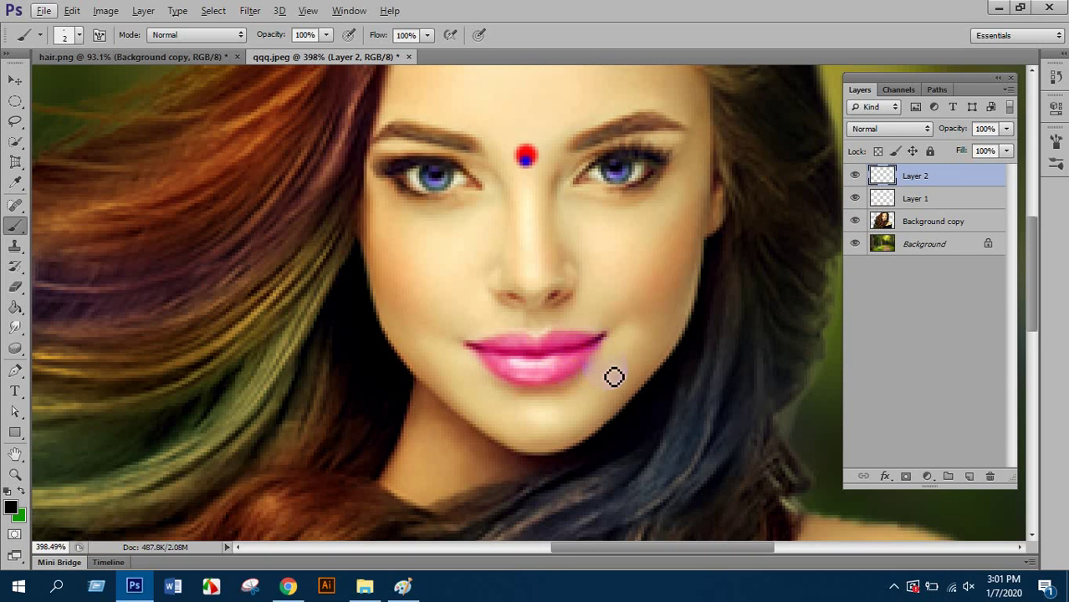
left_click(605, 370)
scroll(400, 373, "down", 3)
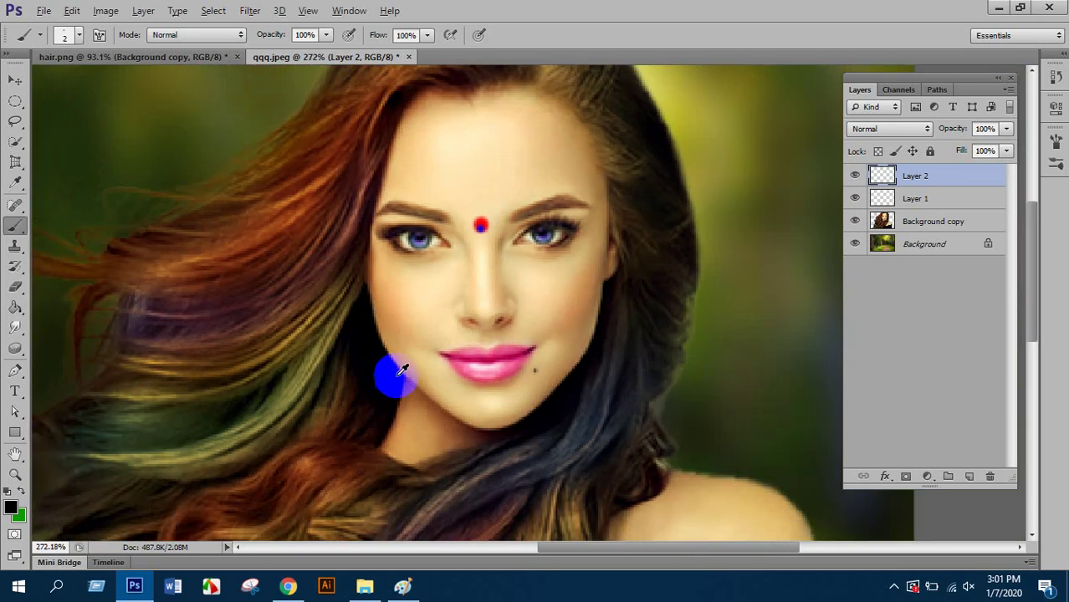
scroll(400, 373, "down", 2)
scroll(418, 360, "up", 2)
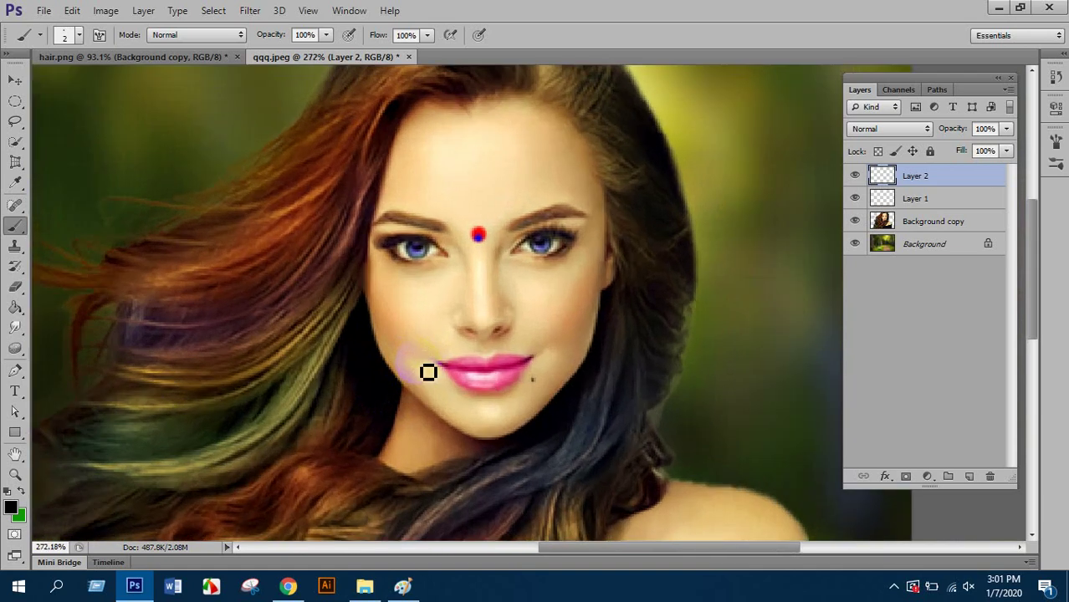
- Reduce the brush to 1 px and try three small black dots in a triangle on the chin
scroll(563, 413, "up", 2)
scroll(473, 438, "up", 2)
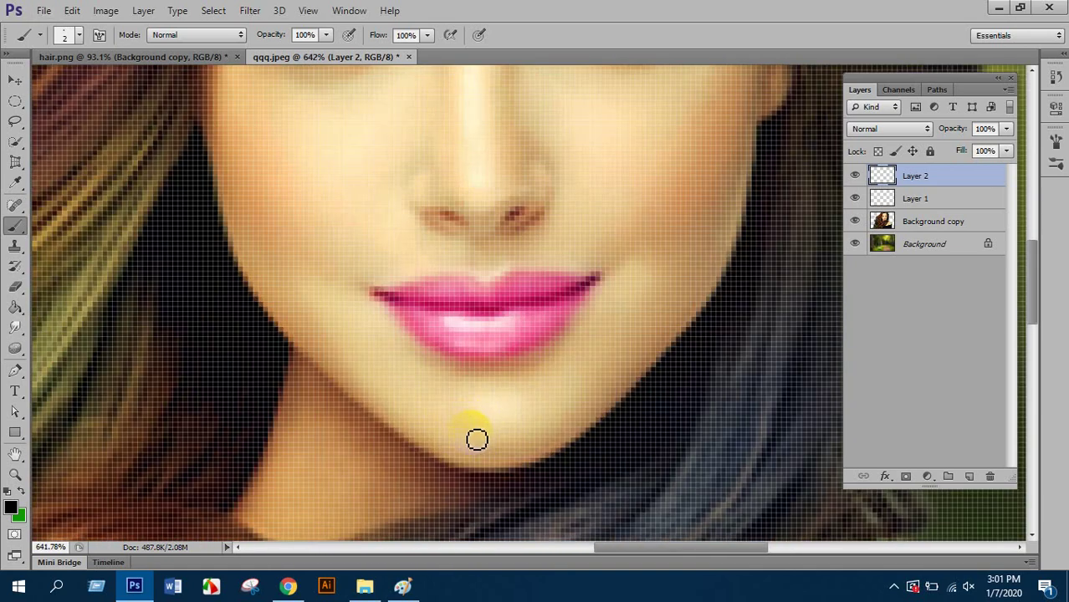
key("bracketleft")
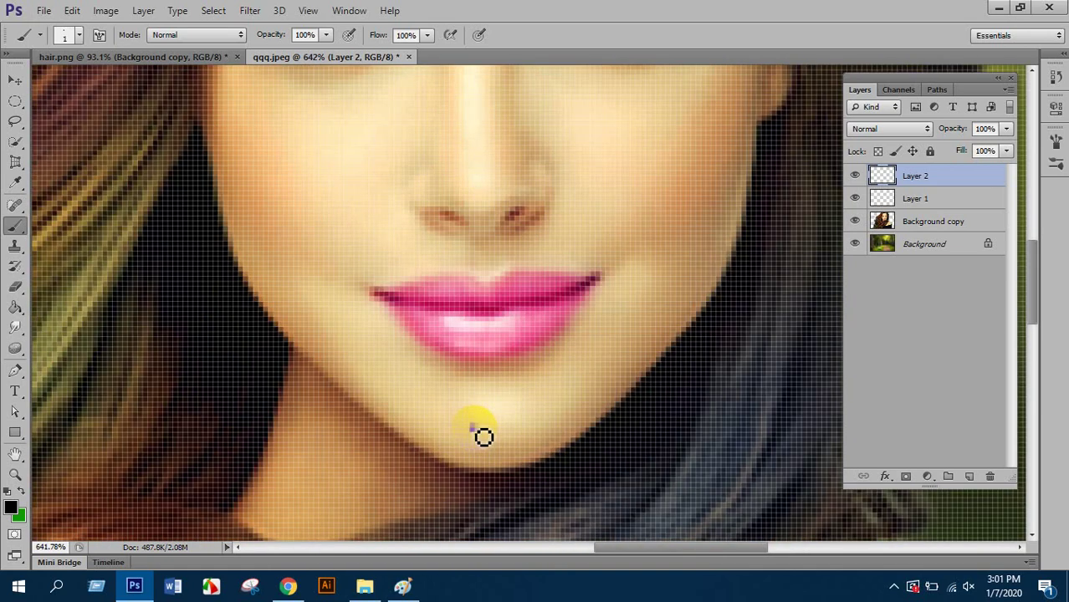
left_click(512, 426)
left_click(494, 408)
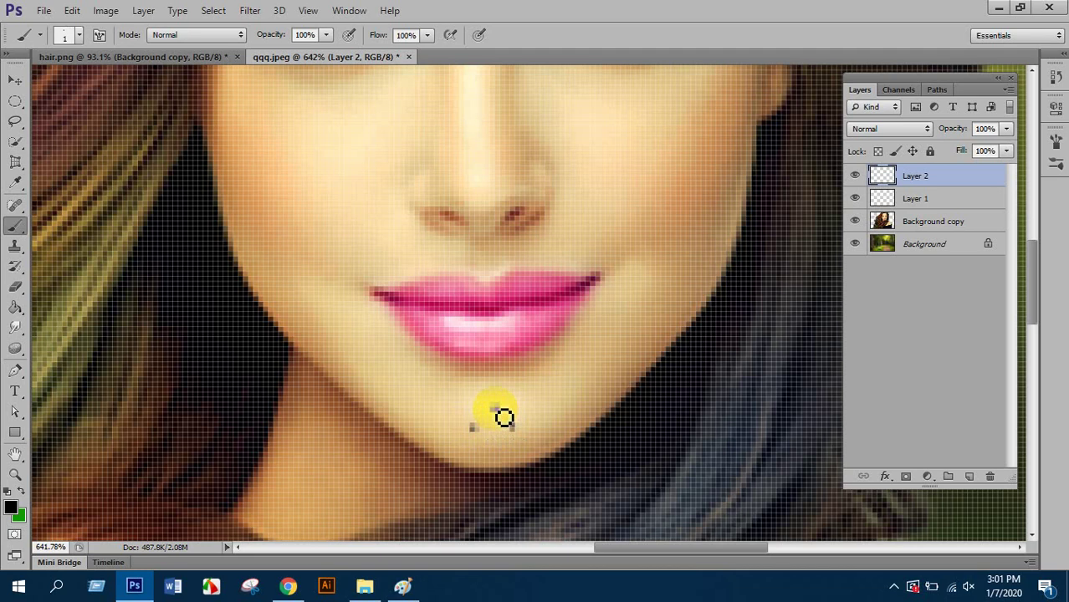
scroll(560, 477, "down", 3)
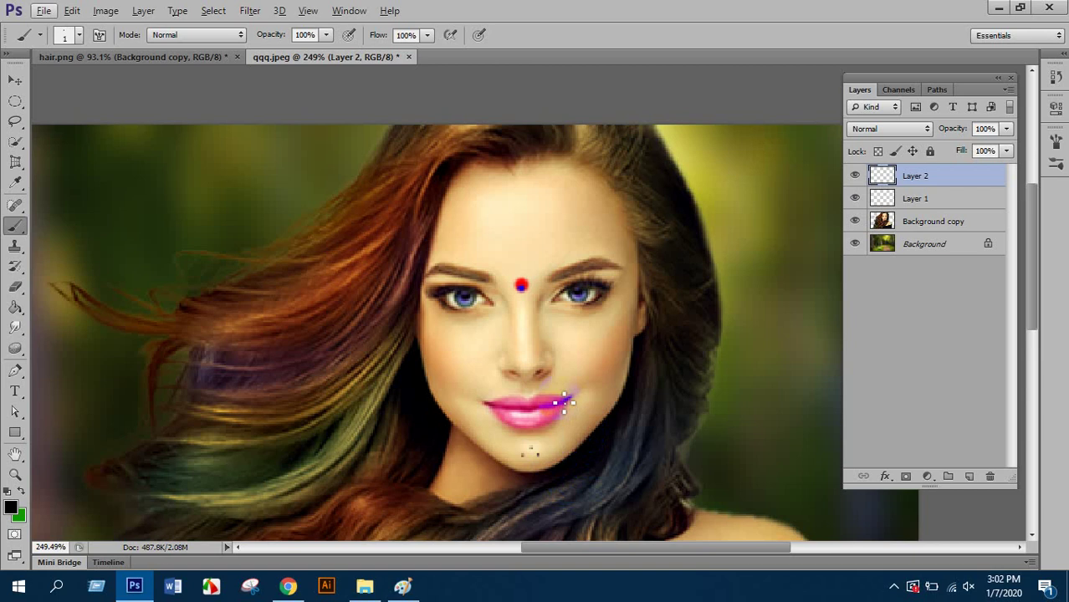
- Try a single tiny black dot on the middle of the chin in place of the three dots
scroll(574, 423, "up", 2)
left_click(576, 423)
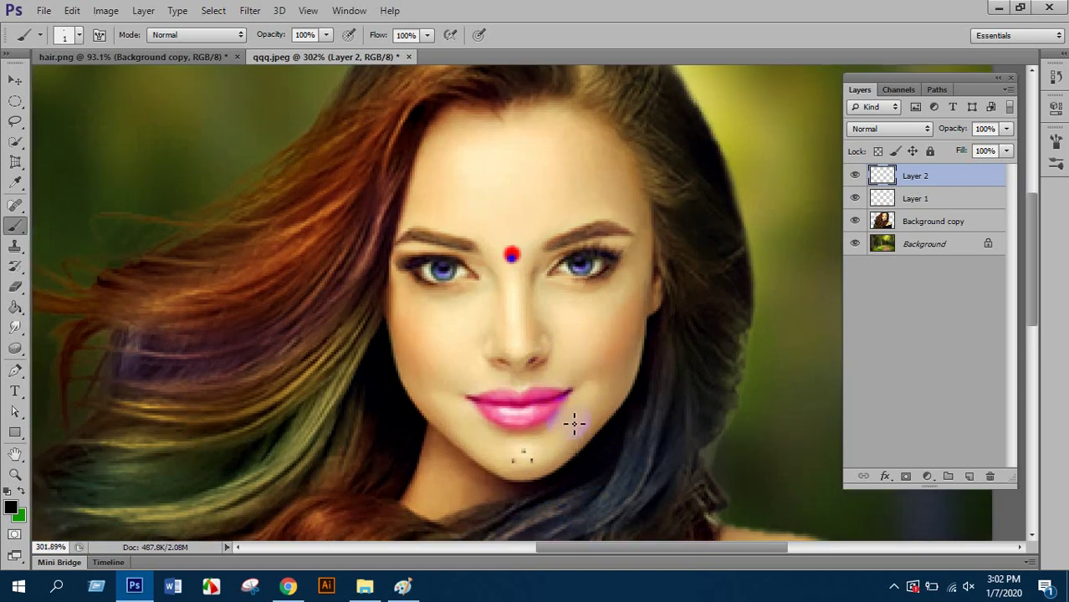
scroll(574, 412, "down", 2)
scroll(574, 413, "down", 1)
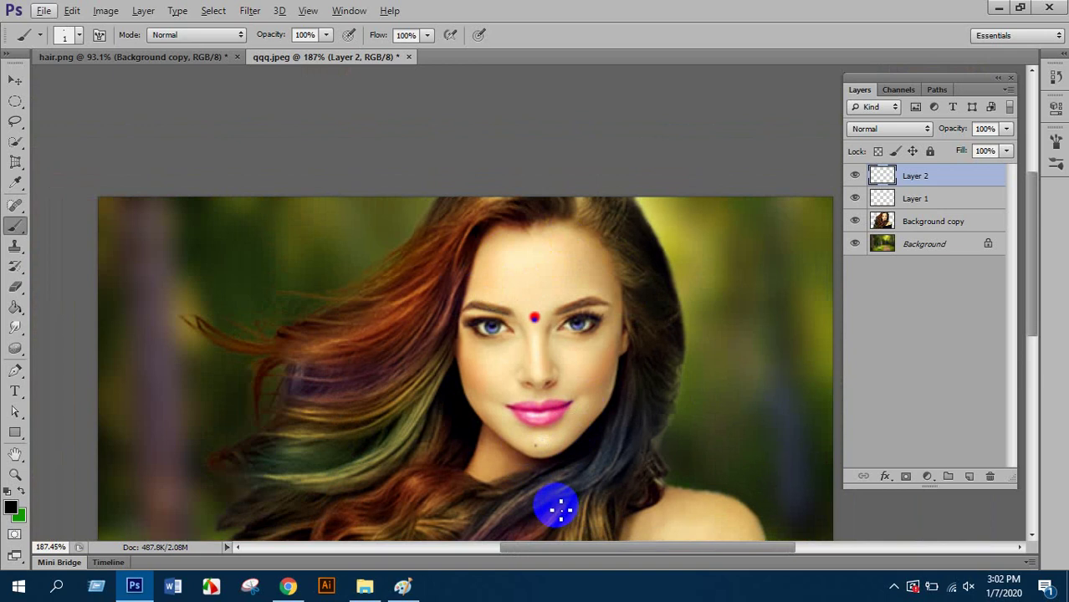
- Enlarge the brush to 2 px and paint one black beauty mark just below the mouth corner farther from the windblown hair
scroll(579, 422, "up", 3)
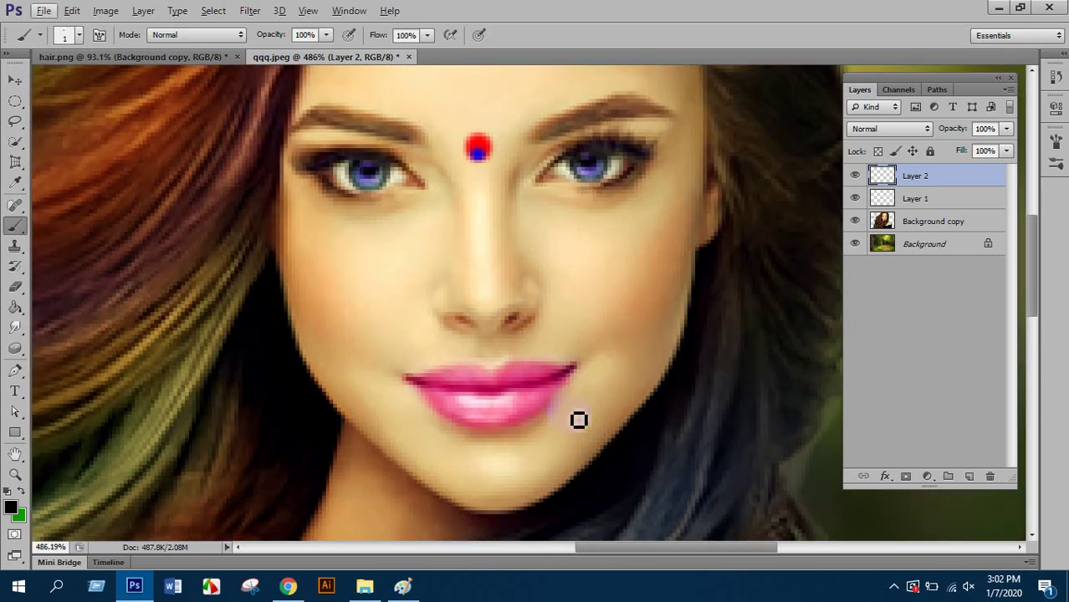
key("bracketright")
scroll(565, 431, "down", 3)
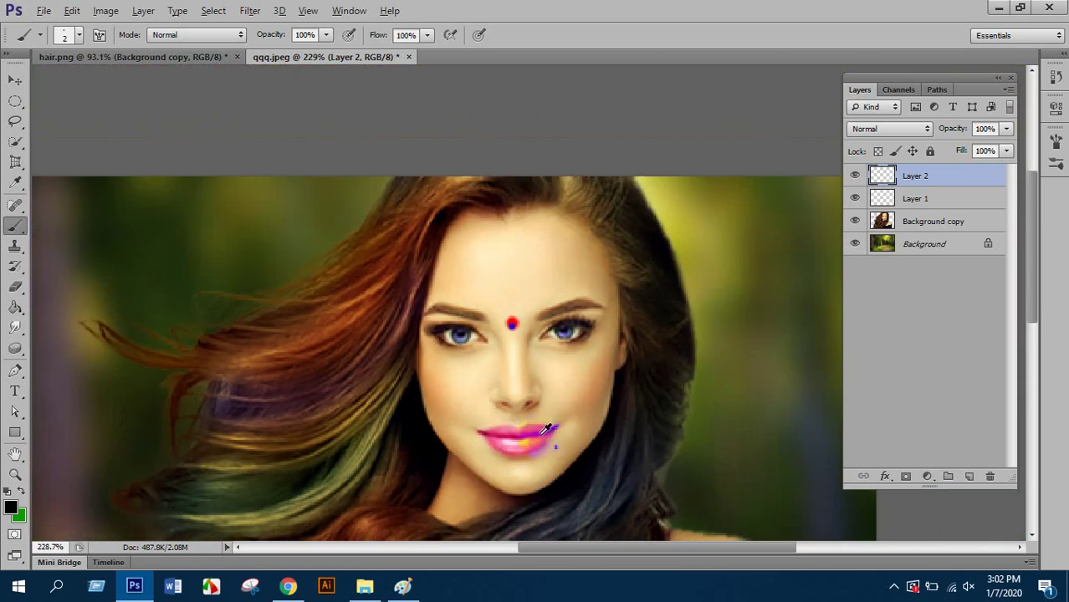
scroll(529, 383, "down", 2)
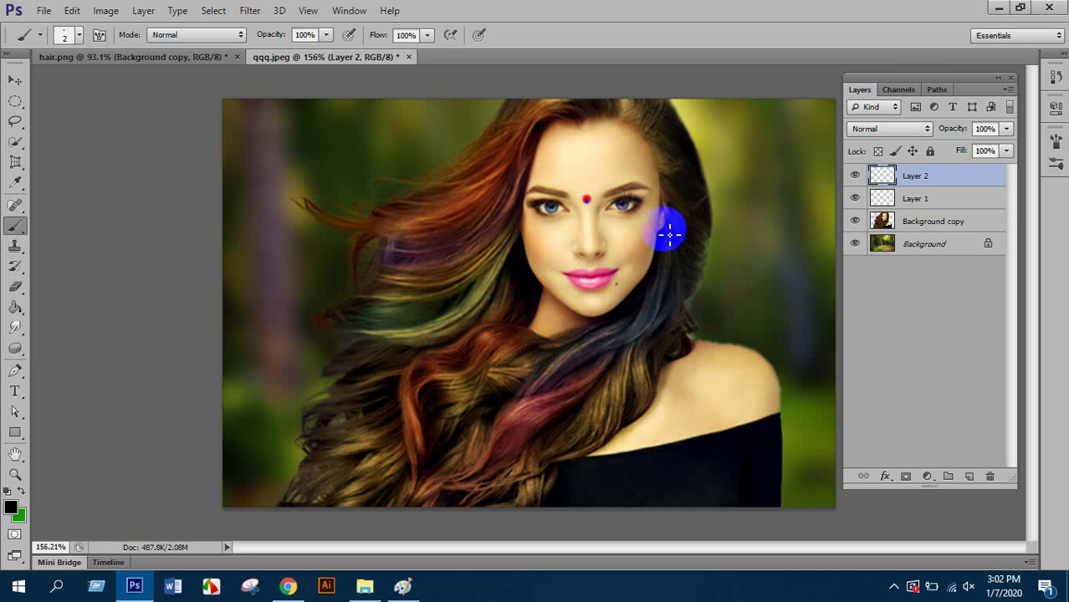
mouse_move(596, 256)
left_mouse_down()
mouse_move(593, 246)
mouse_move(608, 241)
mouse_move(603, 251)
mouse_move(622, 257)
left_mouse_up()
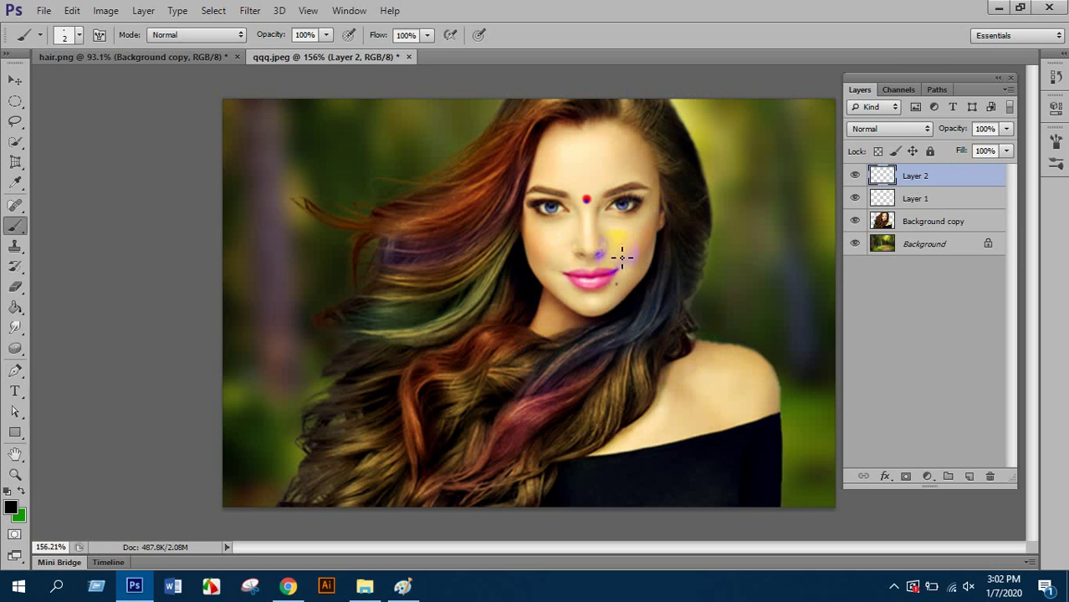
key("ctrl+z")
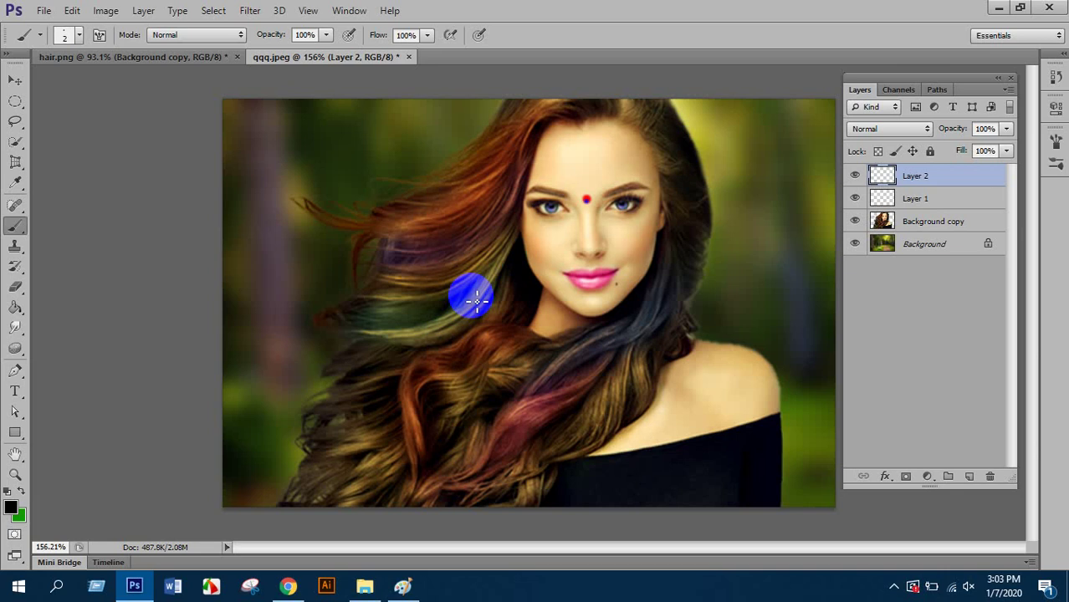
scroll(625, 282, "down", 3)
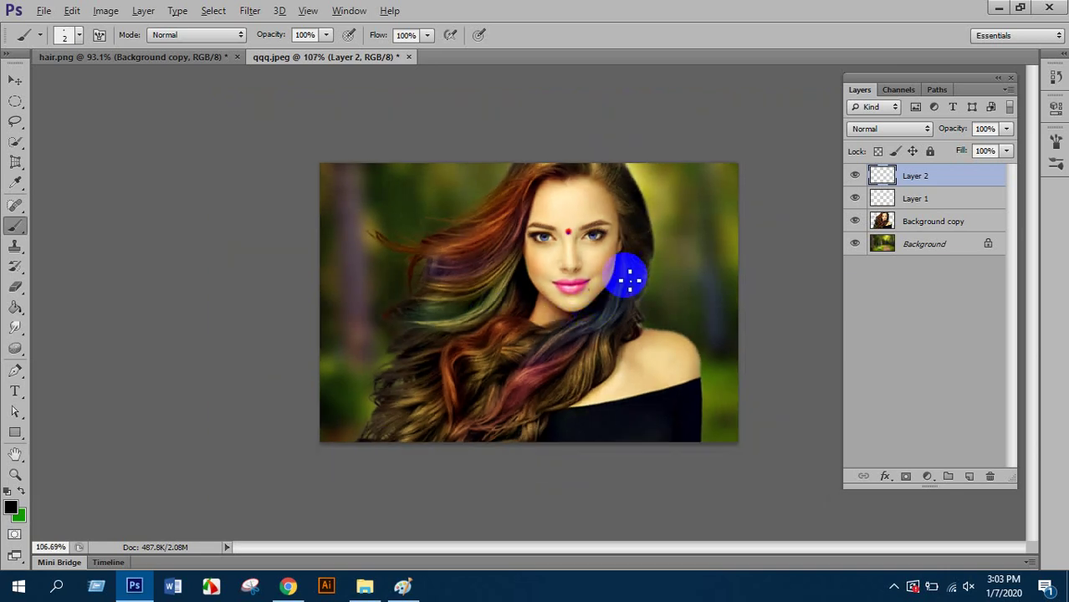
scroll(599, 277, "up", 2)
scroll(599, 278, "down", 2)
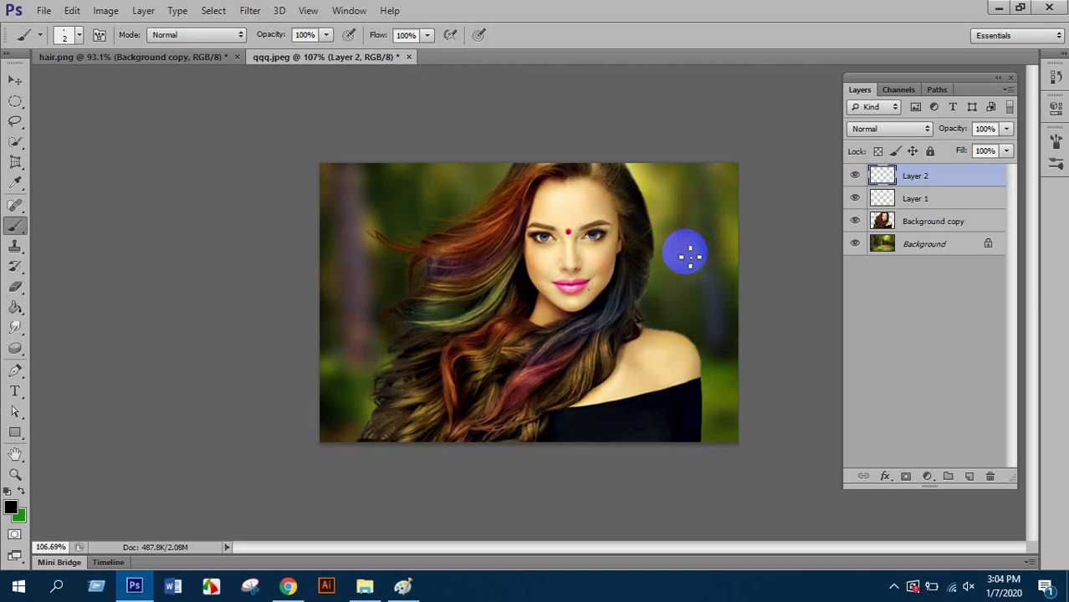
scroll(641, 241, "up", 3)
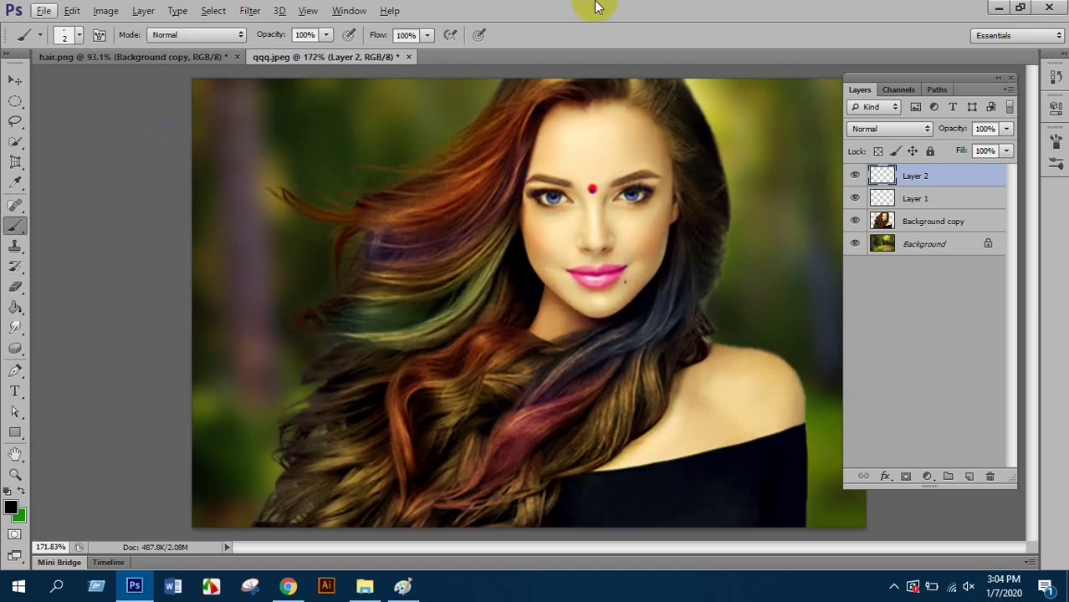
left_click_drag(537, 177, 563, 170)
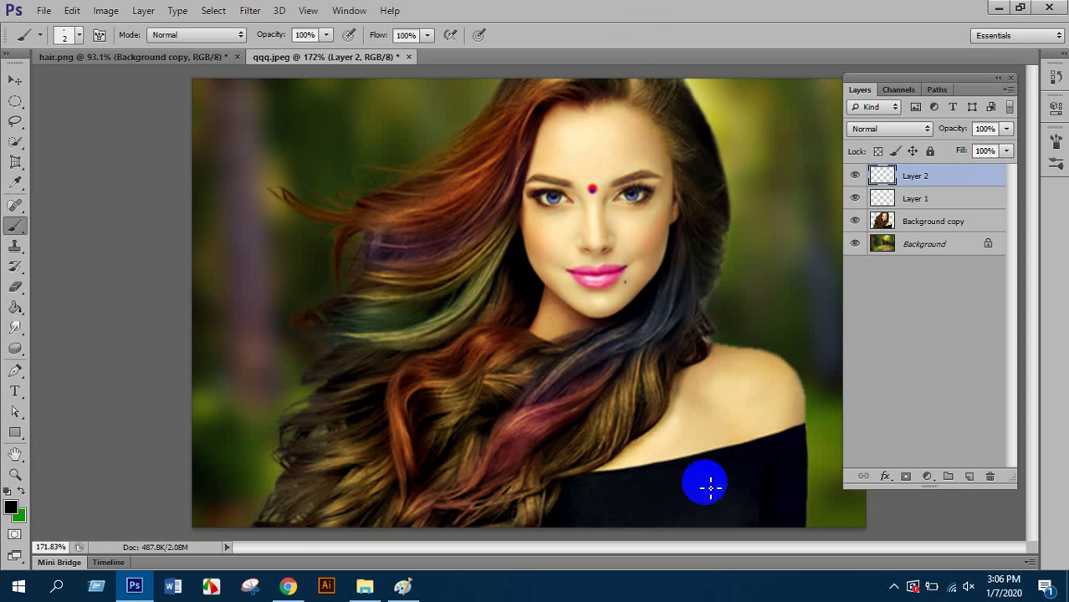
left_click(892, 589)
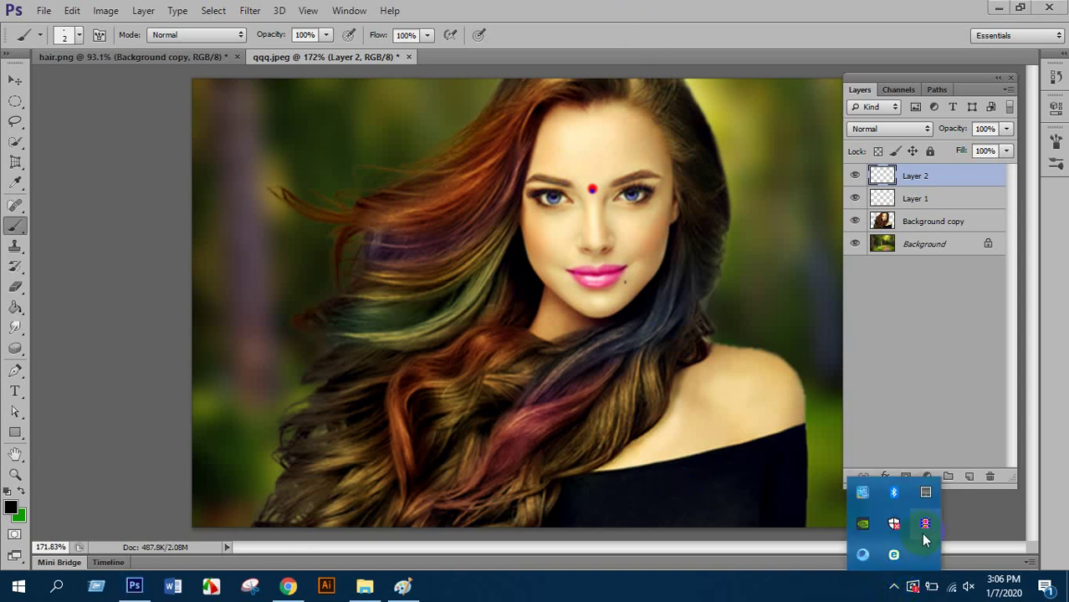